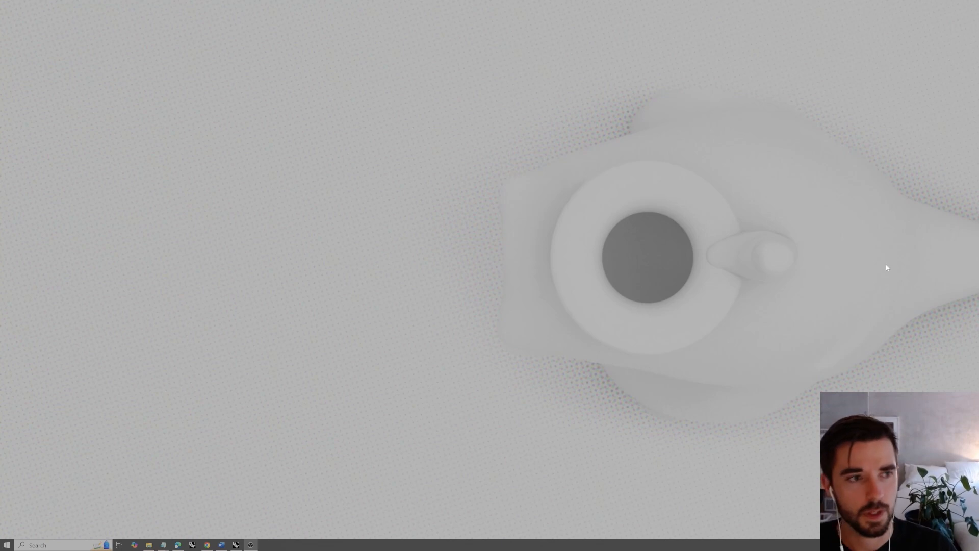
Switch to Rhino and launch Grasshopper
{"action": "left_click", "coordinate": [236, 544]}
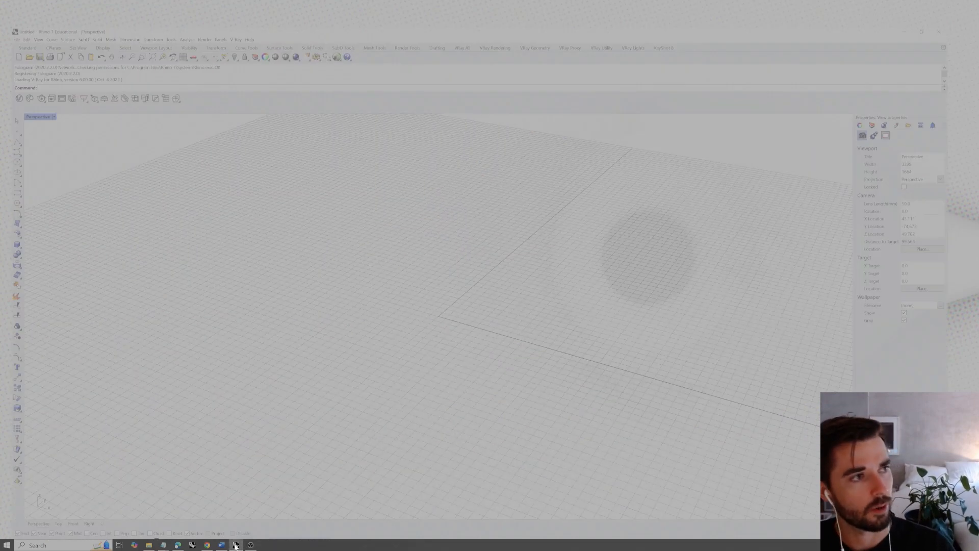
{"action": "right_click_drag", "start_coordinate": [492, 342], "coordinate": [496, 344]}
{"action": "type", "text": "Gras"}
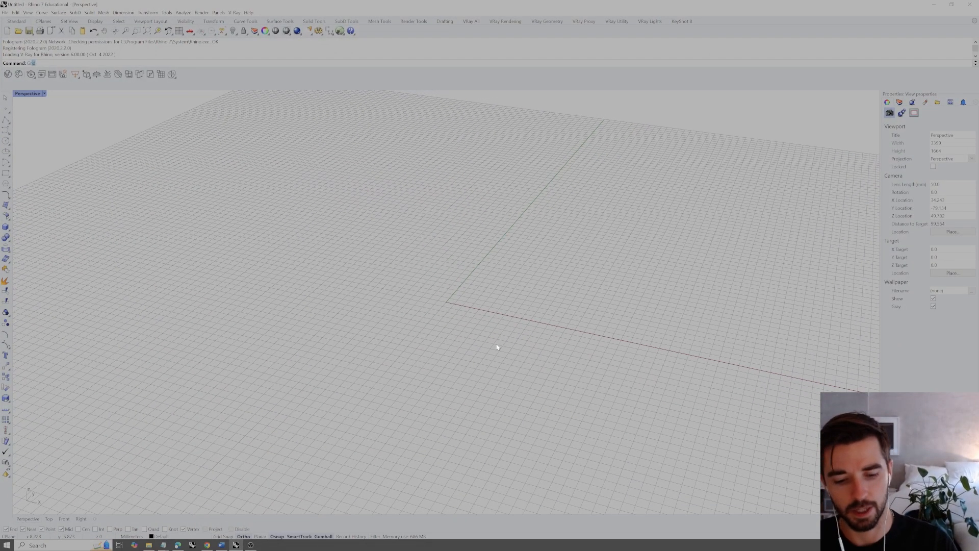
{"action": "key", "text": "Return"}
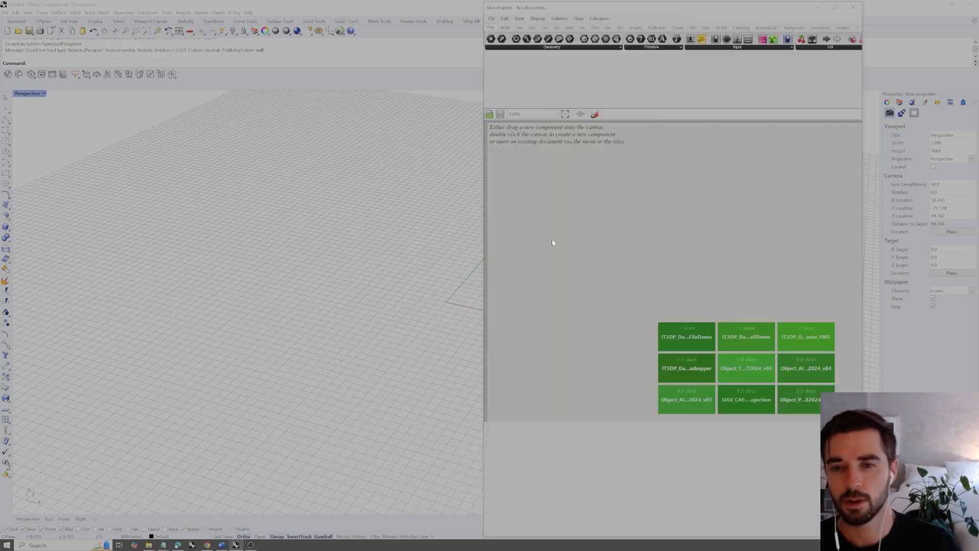
Start a new Grasshopper definition and move its window aside to free up the Perspective viewport
{"action": "left_click", "coordinate": [492, 19]}
{"action": "left_click", "coordinate": [515, 27]}
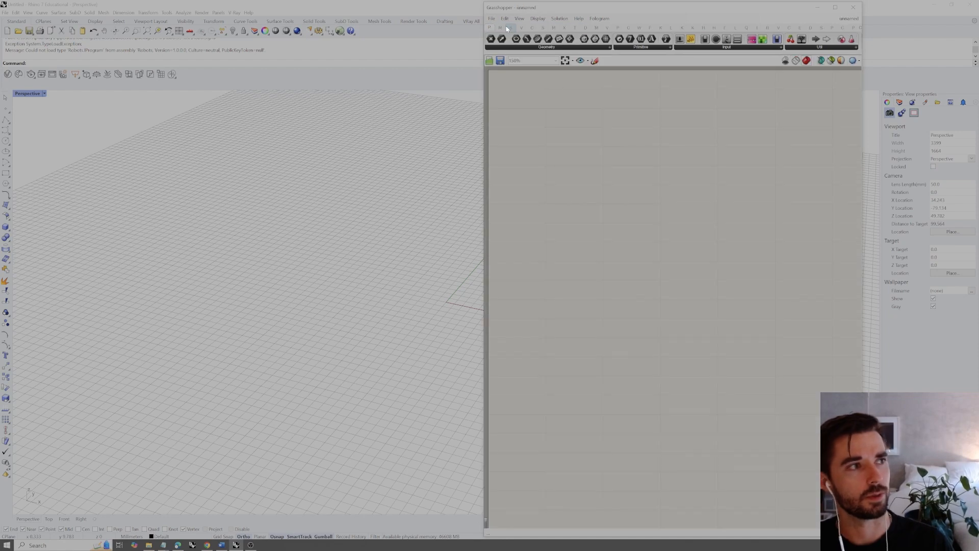
{"action": "left_click_drag", "start_coordinate": [586, 7], "coordinate": [696, 7]}
Set the Perspective viewport to Shaded display mode
{"action": "left_click", "coordinate": [45, 94]}
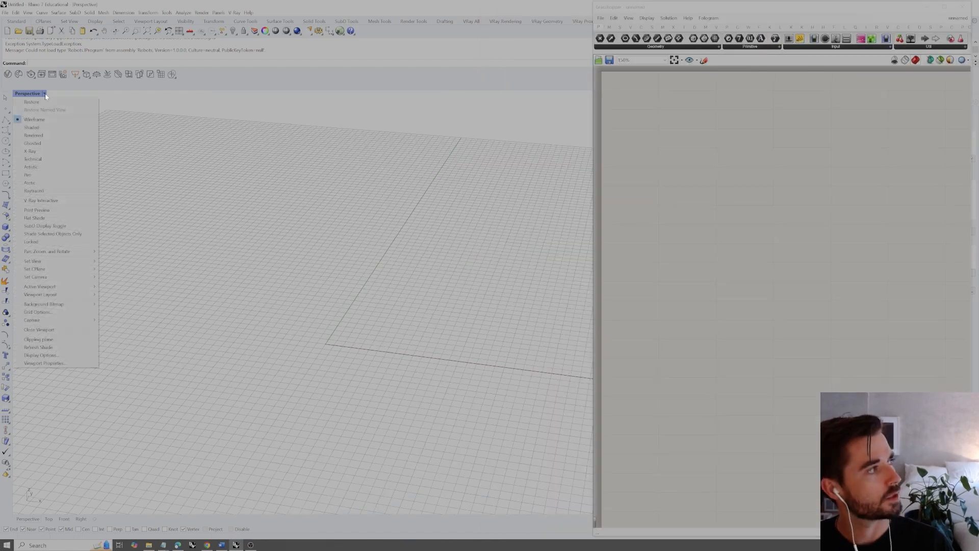
{"action": "left_click", "coordinate": [37, 129]}
{"action": "mouse_move", "coordinate": [249, 236]}
{"action": "right_mouse_down"}
{"action": "mouse_move", "coordinate": [205, 256]}
{"action": "mouse_move", "coordinate": [254, 276]}
{"action": "right_mouse_up"}
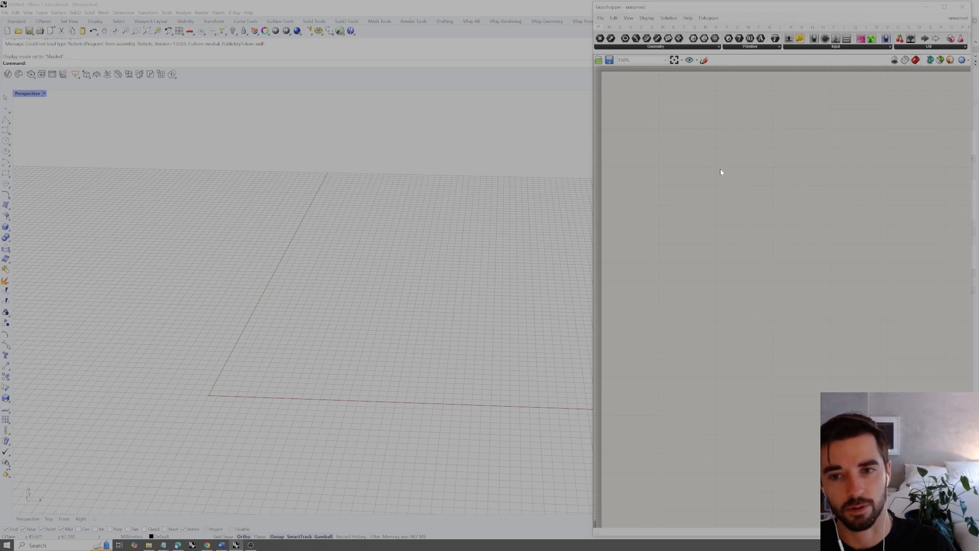
Add a Construct Point component and place it near the top of the canvas with room for inputs before it
{"action": "double_click", "coordinate": [690, 129]}
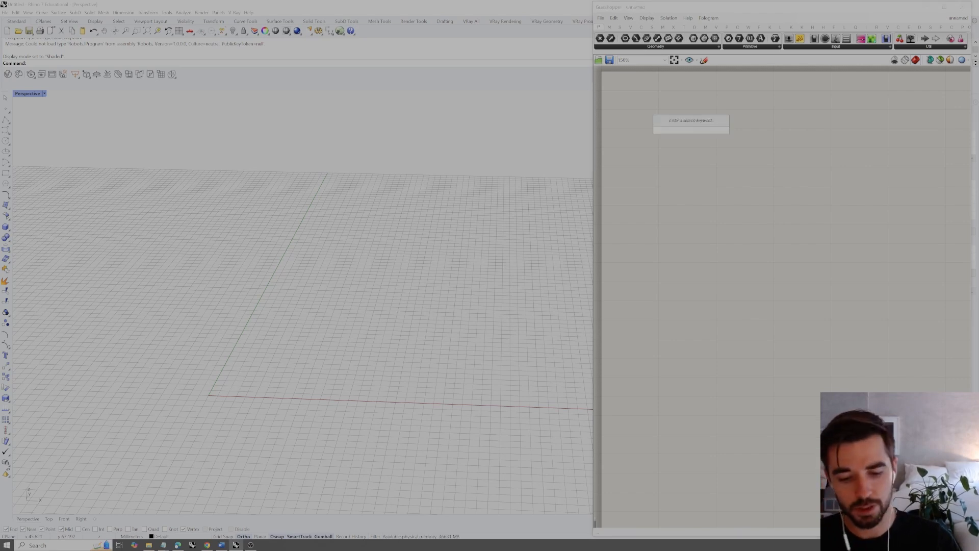
{"action": "type", "text": "construct point"}
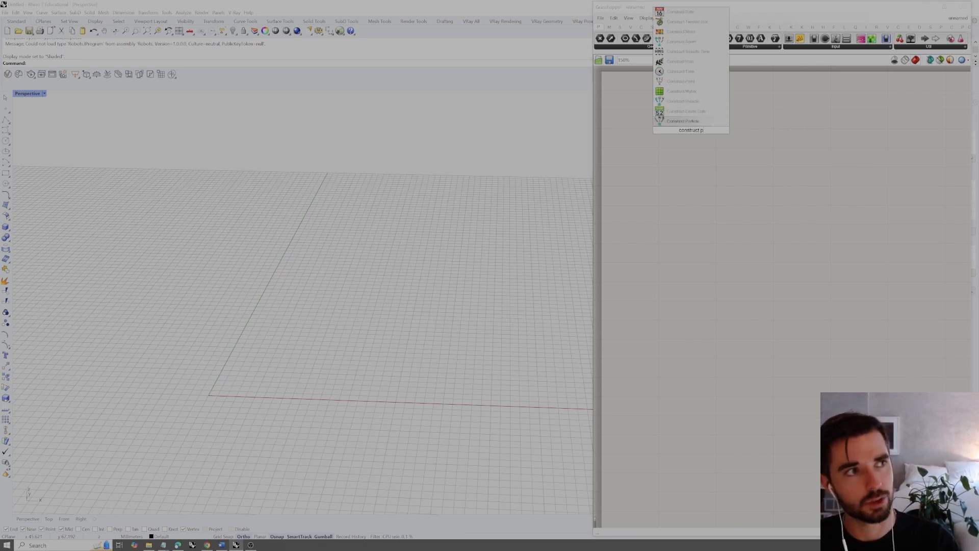
{"action": "key", "text": "Return"}
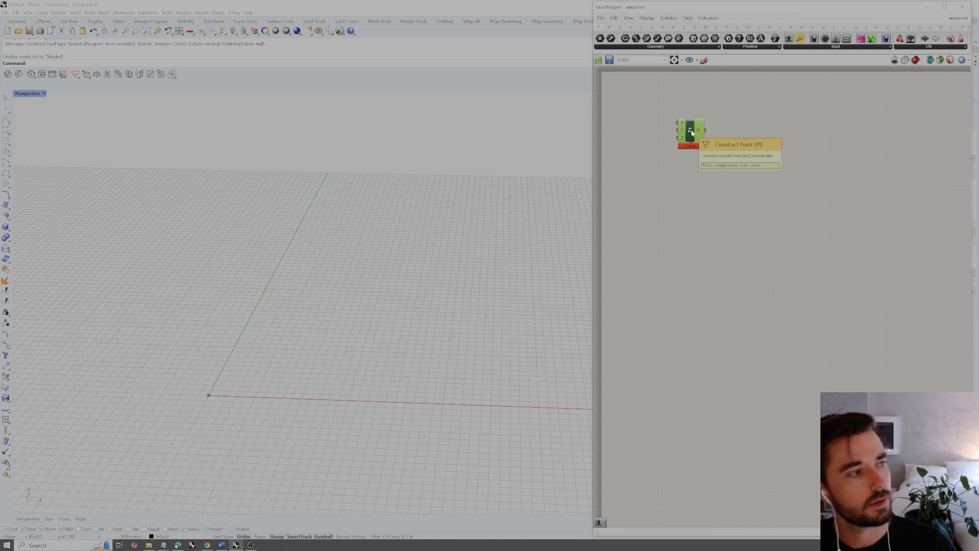
{"action": "left_click_drag", "start_coordinate": [692, 132], "coordinate": [769, 142]}
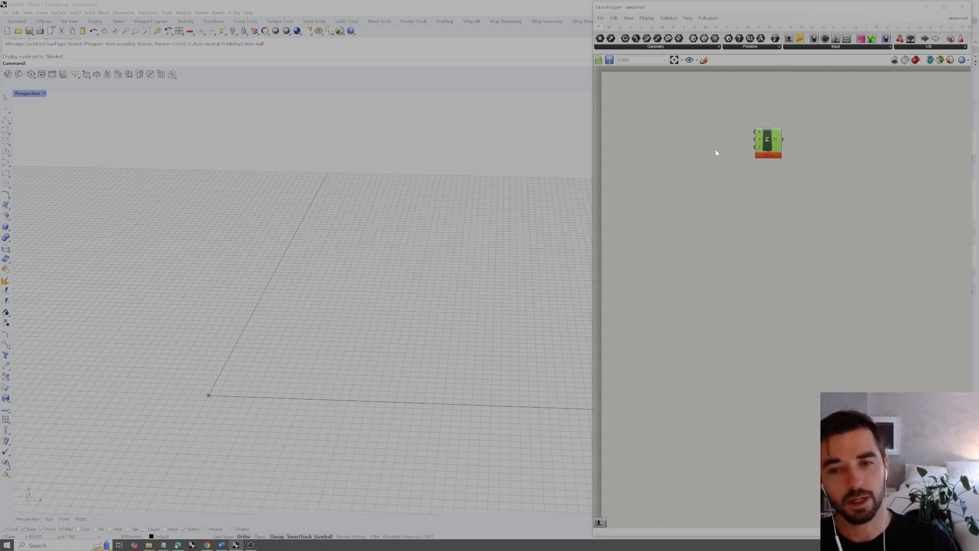
{"action": "left_click_drag", "start_coordinate": [770, 136], "coordinate": [795, 124]}
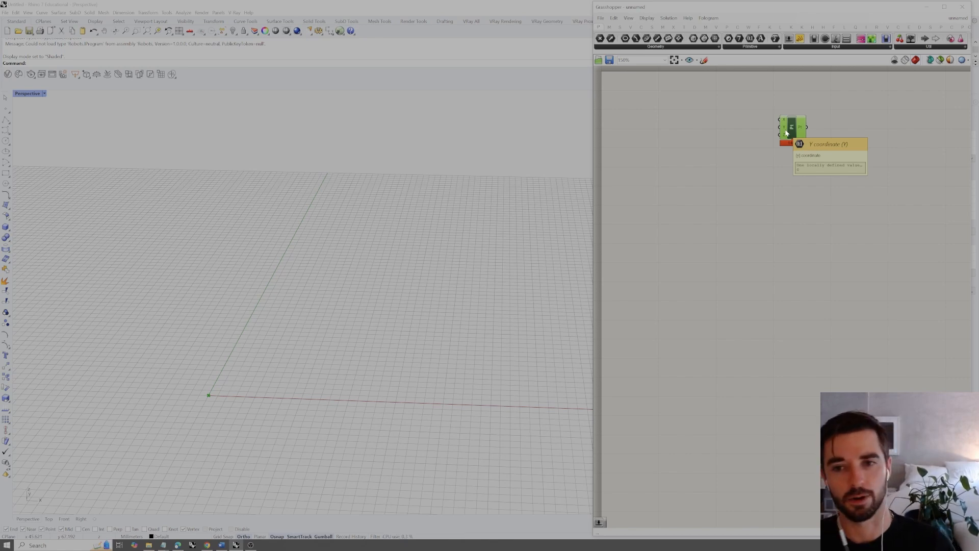
{"action": "right_click_drag", "start_coordinate": [732, 137], "coordinate": [750, 166]}
{"action": "left_click", "coordinate": [744, 156]}
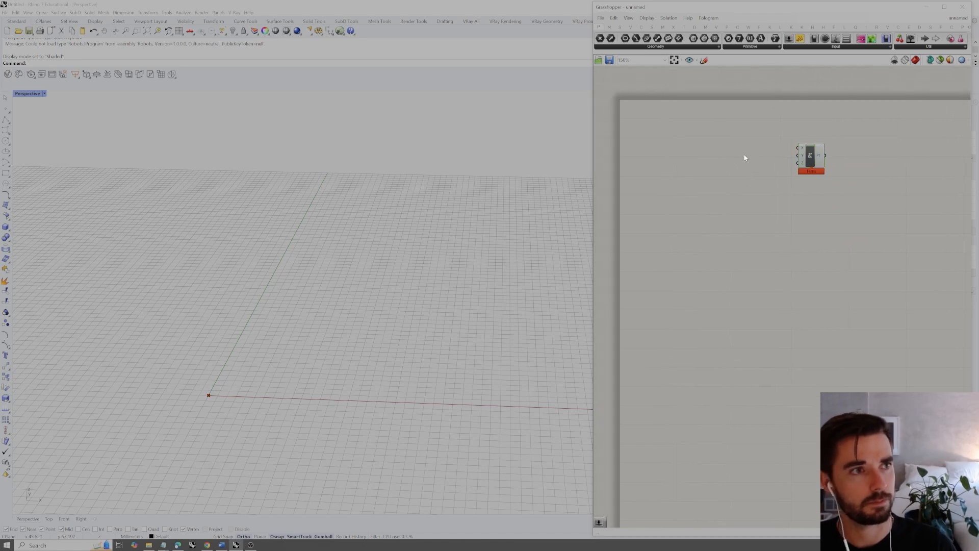
Add a Range component and feed its output into the Z coordinate of Construct Point
{"action": "double_click", "coordinate": [713, 173]}
{"action": "type", "text": "range"}
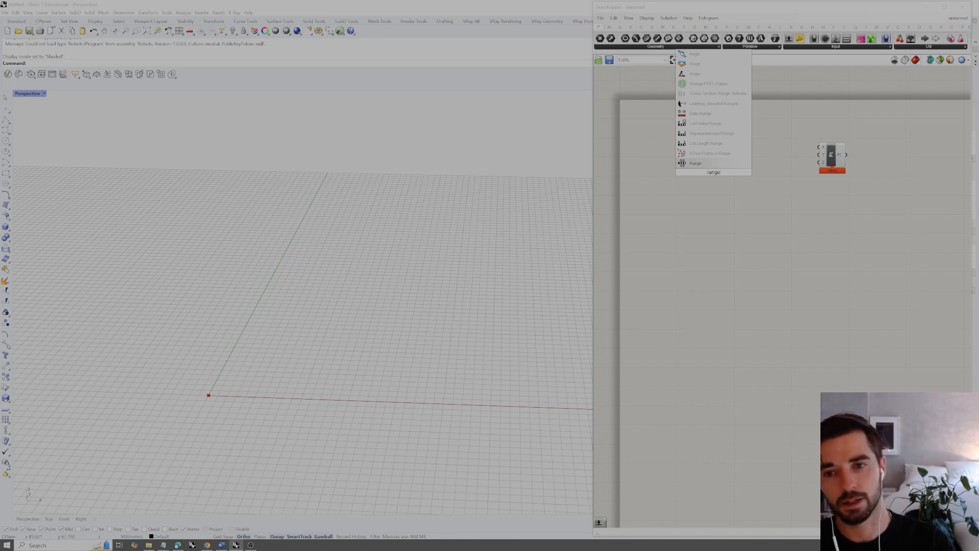
{"action": "key", "text": "Return"}
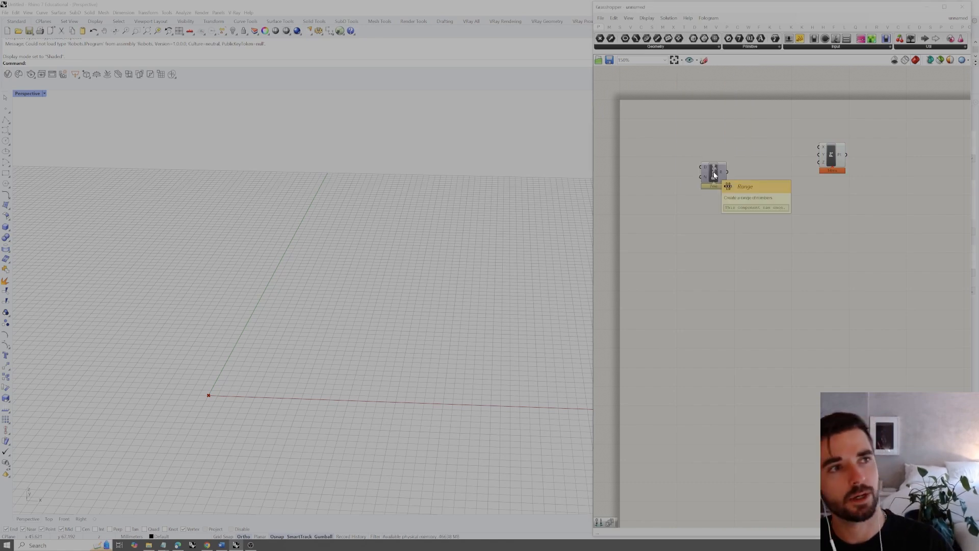
{"action": "left_click_drag", "start_coordinate": [713, 175], "coordinate": [822, 167]}
{"action": "left_click_drag", "start_coordinate": [733, 176], "coordinate": [781, 180]}
{"action": "right_click_drag", "start_coordinate": [191, 403], "coordinate": [222, 394]}
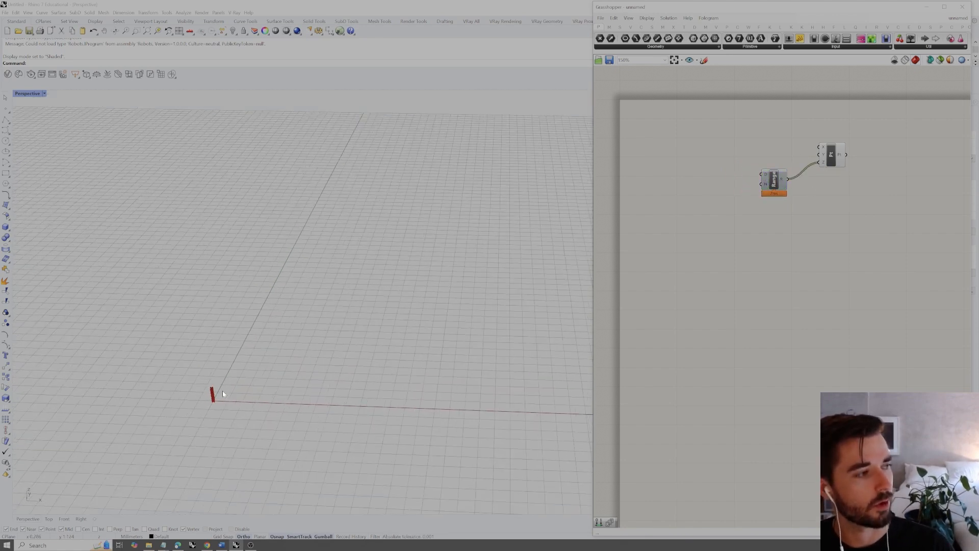
Add a Construct Domain component and connect it to the Domain input of Range
{"action": "double_click", "coordinate": [701, 179]}
{"action": "type", "text": "construct domain"}
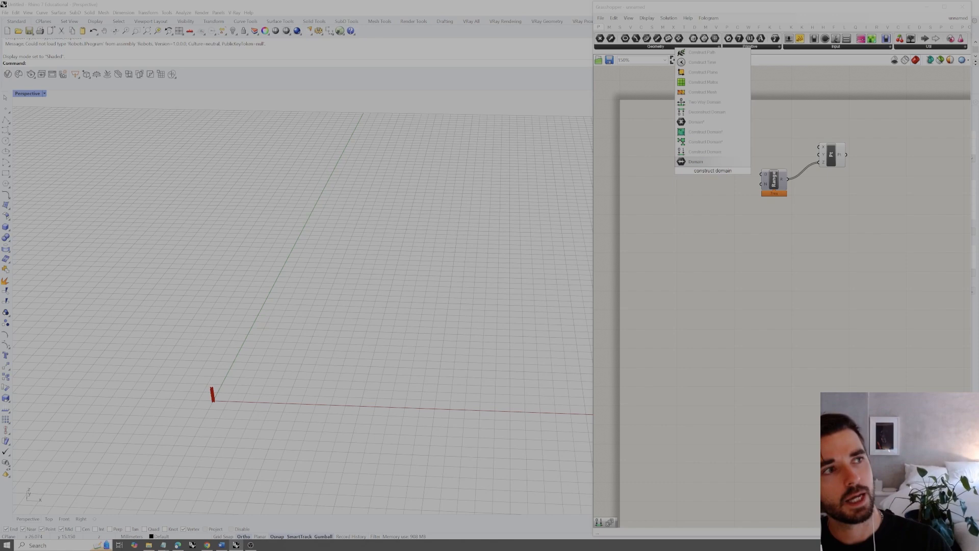
{"action": "left_click", "coordinate": [708, 151]}
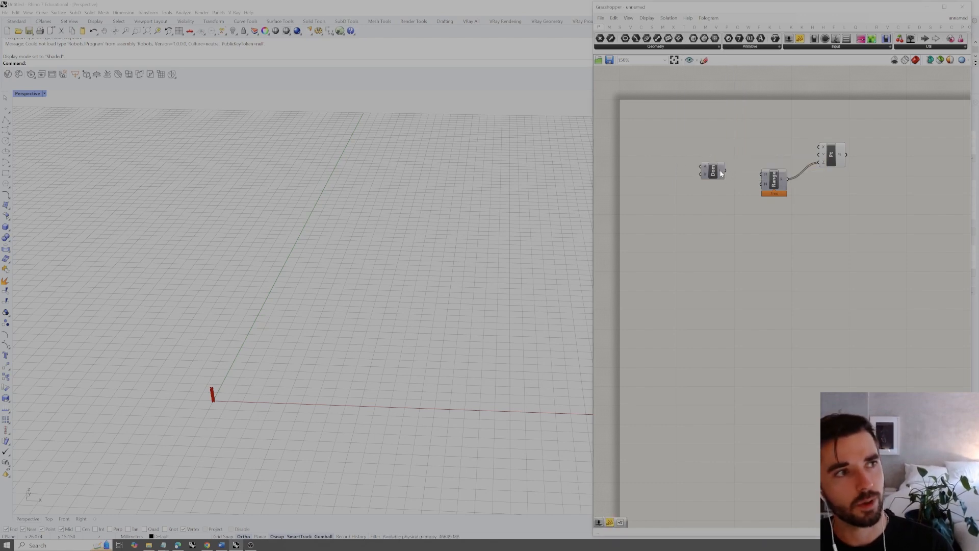
{"action": "mouse_move", "coordinate": [725, 172]}
{"action": "left_mouse_down"}
{"action": "mouse_move", "coordinate": [763, 174]}
{"action": "mouse_move", "coordinate": [738, 175]}
{"action": "left_mouse_up"}
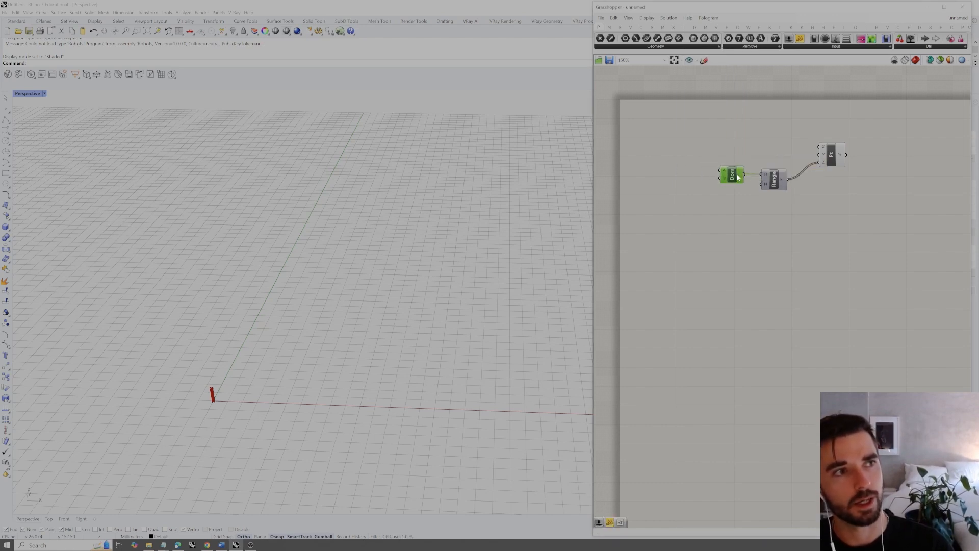
Add a compact panel containing 0 and use it as the start value of Construct Domain
{"action": "left_click", "coordinate": [692, 161]}
{"action": "double_click", "coordinate": [692, 161]}
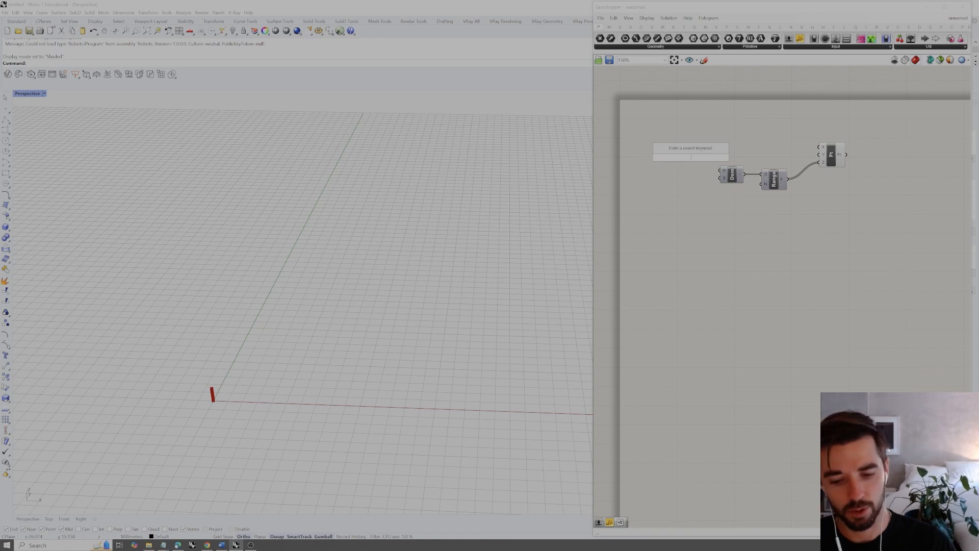
{"action": "type", "text": "panel"}
{"action": "key", "text": "Return"}
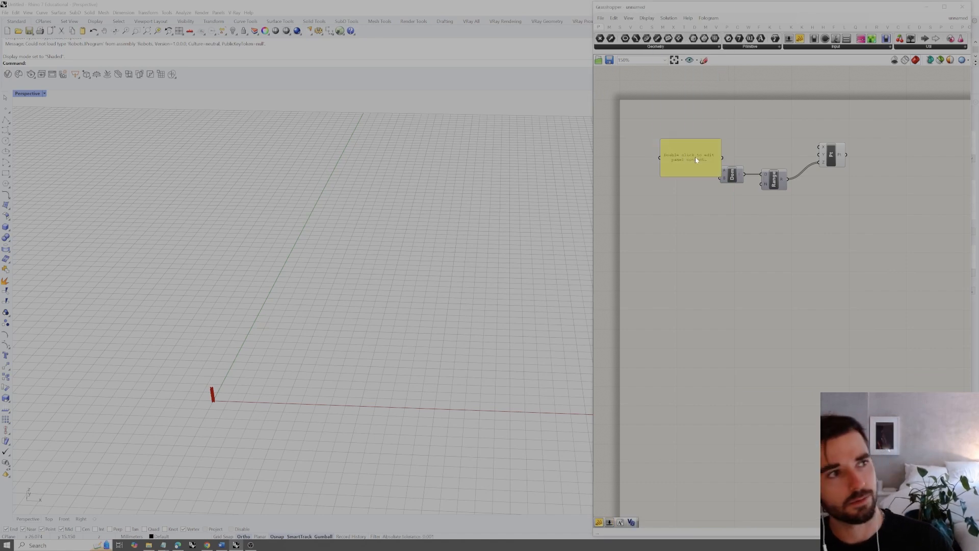
{"action": "left_click_drag", "start_coordinate": [721, 174], "coordinate": [687, 152]}
{"action": "double_click", "coordinate": [674, 146]}
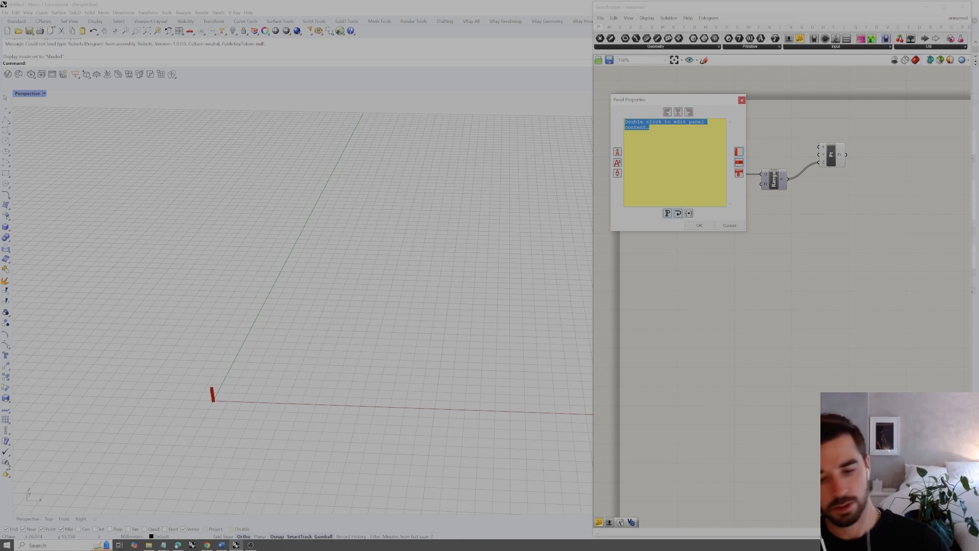
{"action": "type", "text": "0"}
{"action": "left_click", "coordinate": [699, 225]}
{"action": "left_click_drag", "start_coordinate": [679, 165], "coordinate": [694, 172]}
Move the panel, Construct Domain and Range together to a spot below Construct Point
{"action": "left_click_drag", "start_coordinate": [787, 159], "coordinate": [700, 200]}
{"action": "left_click_drag", "start_coordinate": [756, 187], "coordinate": [748, 207]}
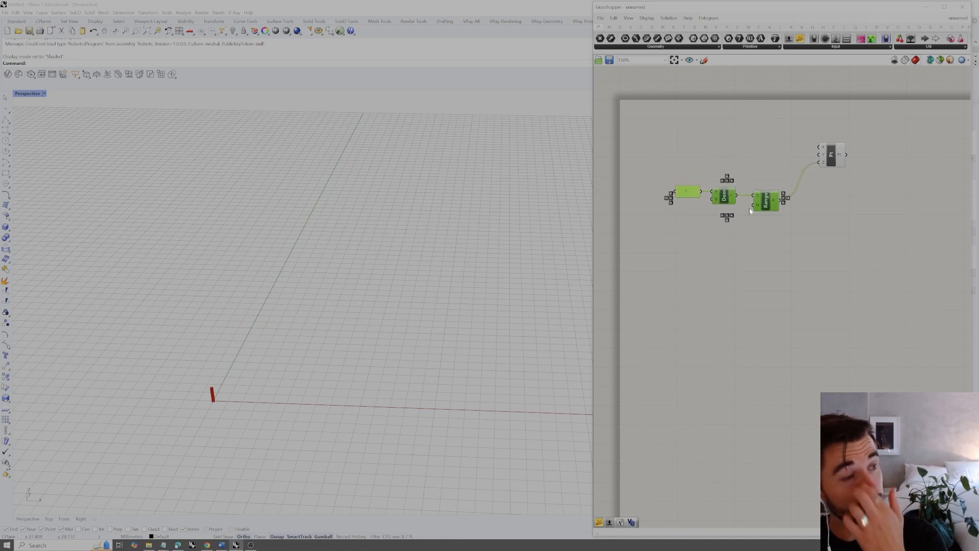
{"action": "left_click", "coordinate": [806, 236]}
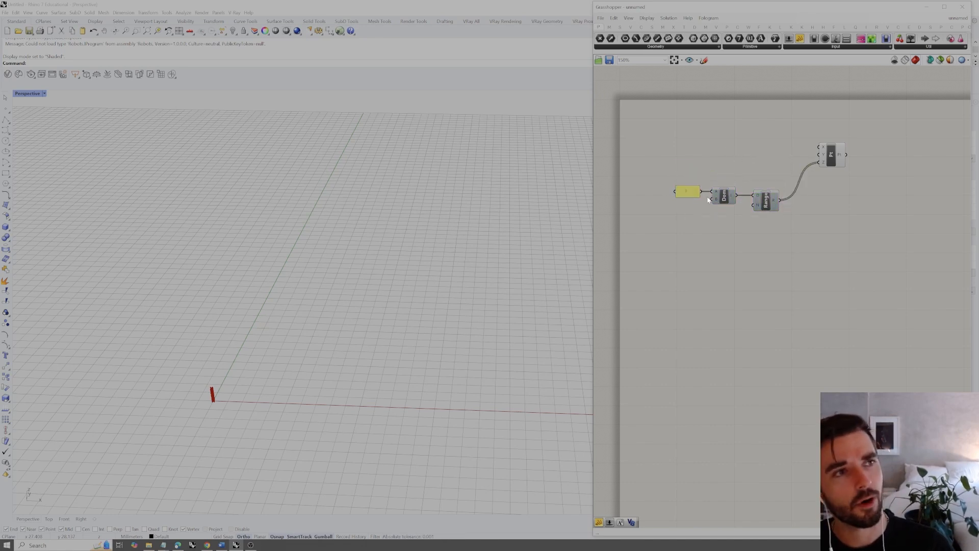
Duplicate the start-value panel, give the copy a new number and connect it as the end value of Construct Domain
{"action": "left_click", "coordinate": [687, 192]}
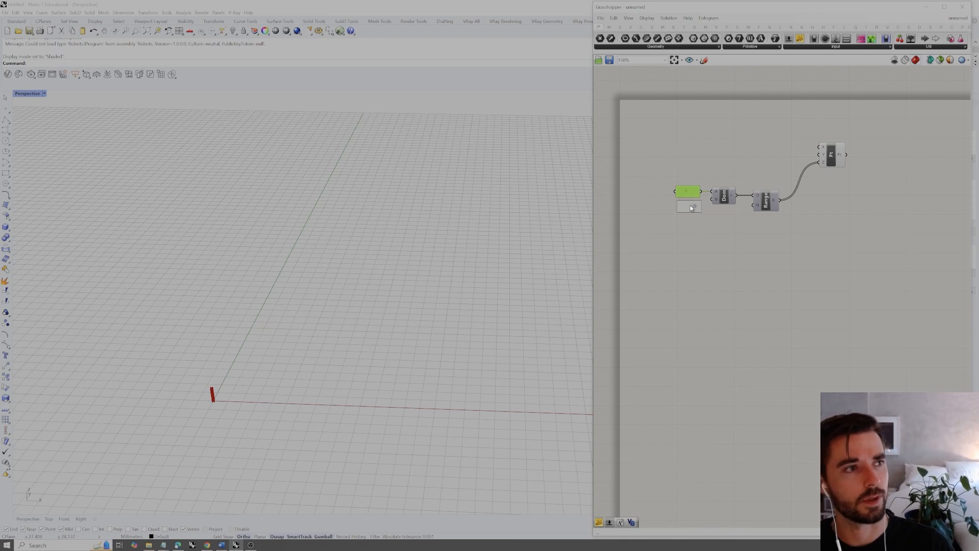
{"action": "double_click", "coordinate": [687, 192]}
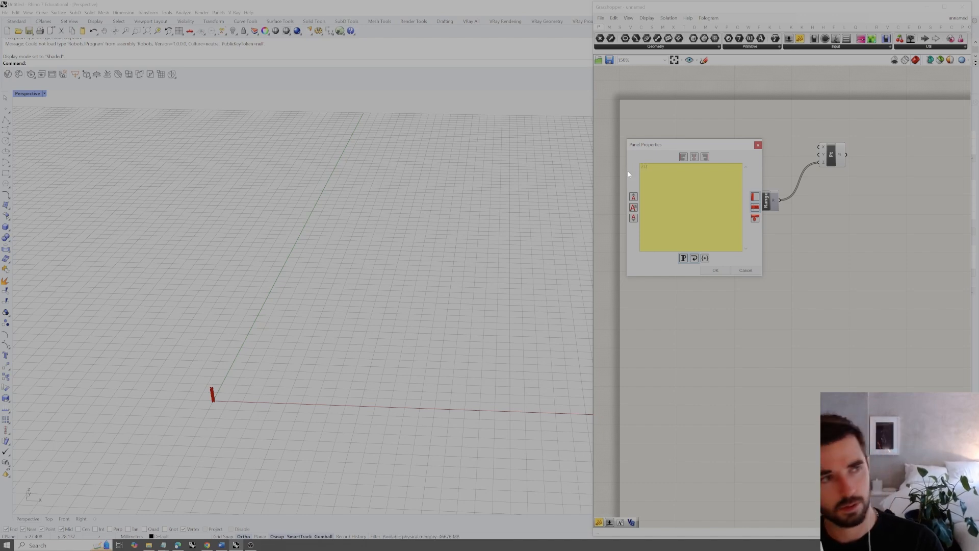
{"action": "left_click", "coordinate": [715, 271]}
{"action": "left_click_drag", "start_coordinate": [702, 207], "coordinate": [712, 200]}
{"action": "left_click", "coordinate": [743, 167]}
{"action": "scroll", "coordinate": [302, 361], "scroll_direction": "down", "scroll_amount": 4}
{"action": "scroll", "coordinate": [314, 342], "scroll_direction": "down", "scroll_amount": 2}
{"action": "scroll", "coordinate": [337, 322], "scroll_direction": "up", "scroll_amount": 5}
{"action": "right_click_drag", "start_coordinate": [365, 322], "coordinate": [353, 326], "text": "shift"}
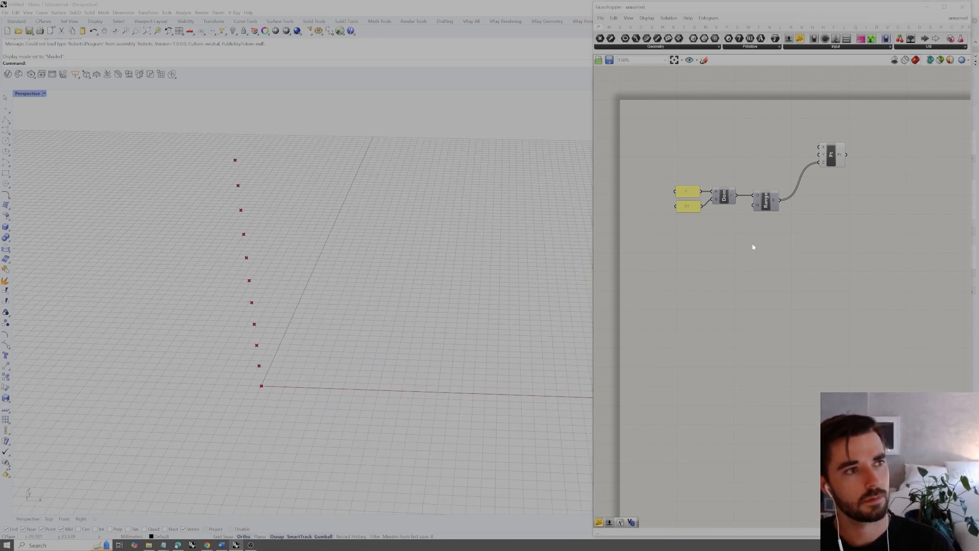
{"action": "mouse_move", "coordinate": [758, 206]}
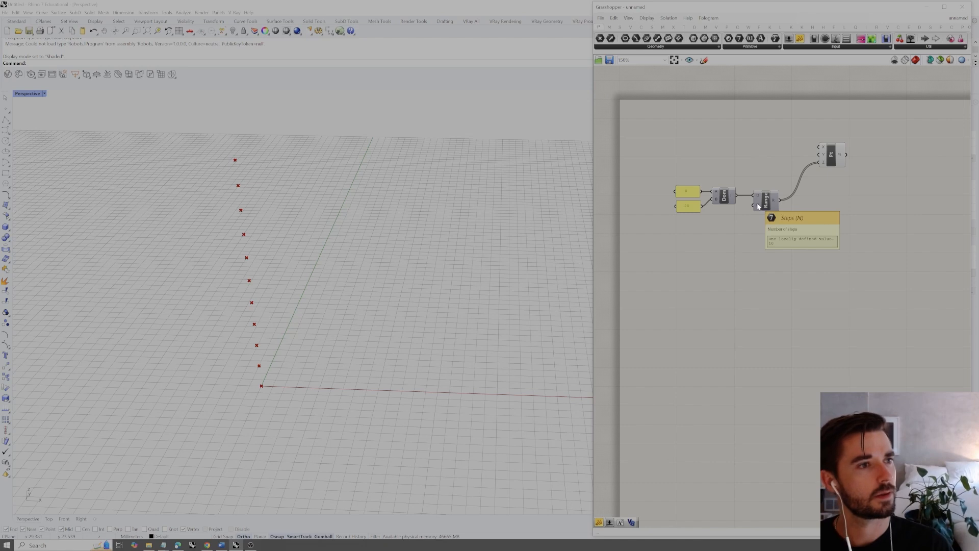
{"action": "left_click_drag", "start_coordinate": [699, 207], "coordinate": [721, 221]}
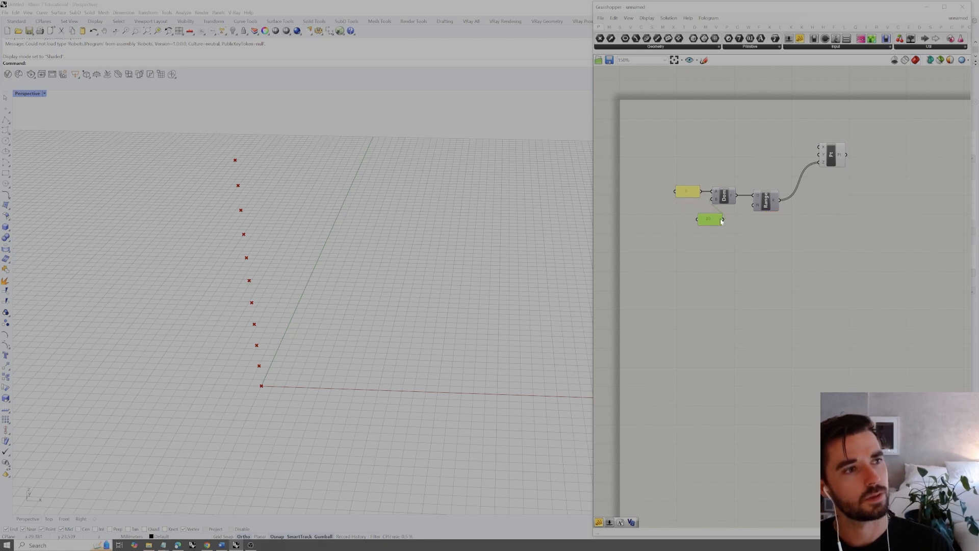
{"action": "key", "text": "ctrl+z"}
{"action": "key", "text": "ctrl+v"}
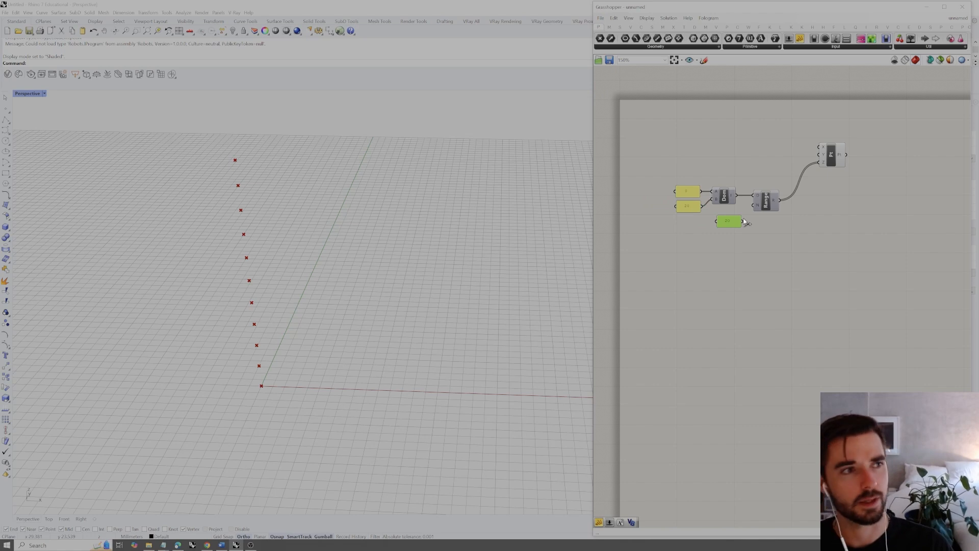
{"action": "key", "text": "Delete"}
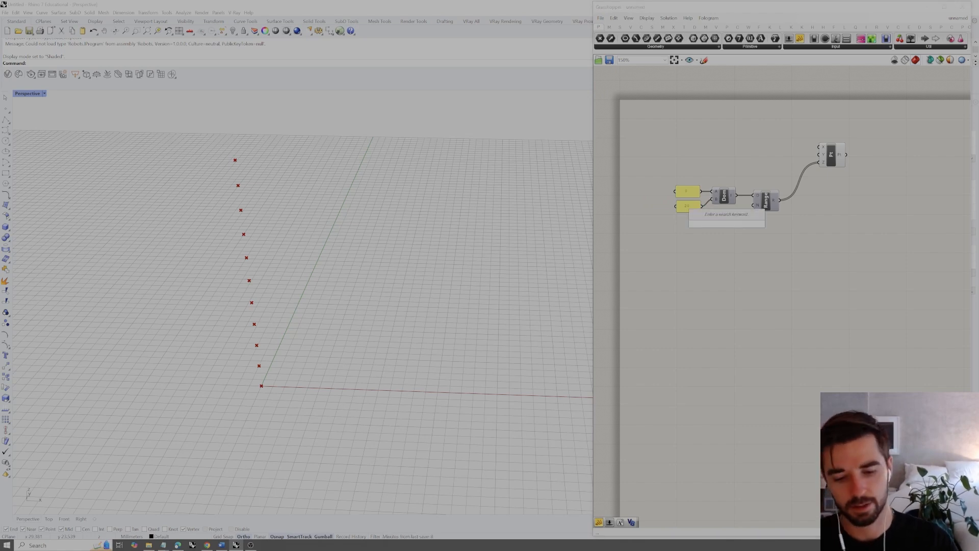
Add a number slider for the Steps input of Range and shift Construct Point away to make space
{"action": "type", "text": "1<"}
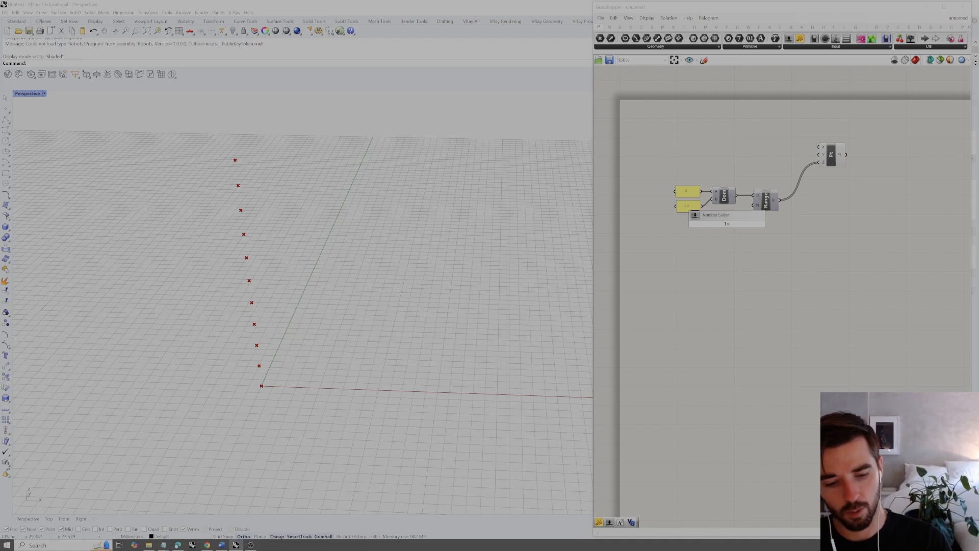
{"action": "key", "text": "Return"}
{"action": "left_click_drag", "start_coordinate": [759, 225], "coordinate": [724, 225]}
{"action": "left_click", "coordinate": [793, 226]}
{"action": "left_click_drag", "start_coordinate": [831, 155], "coordinate": [879, 156]}
{"action": "left_click", "coordinate": [792, 196]}
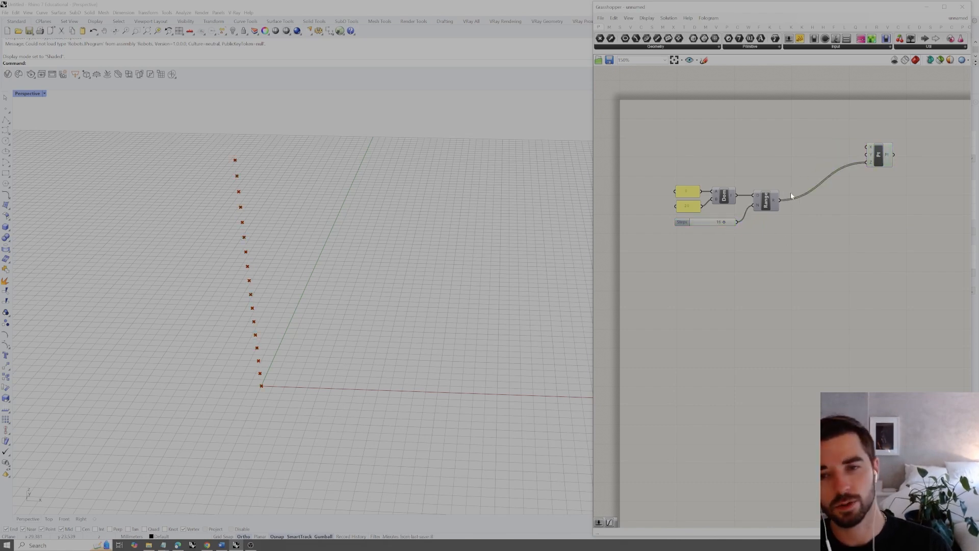
Add a Graph Mapper component and place it above Range, before Construct Point
{"action": "double_click", "coordinate": [787, 162]}
{"action": "type", "text": "graph map"}
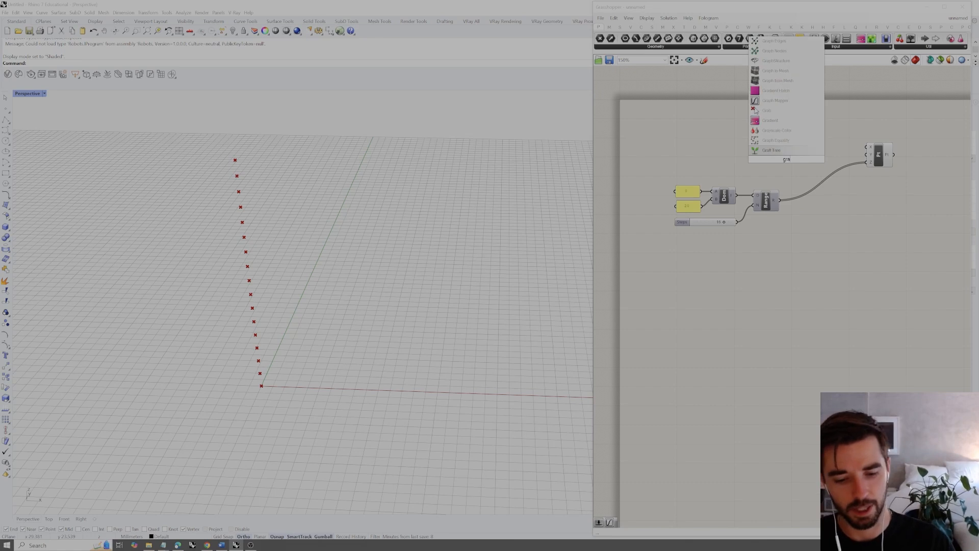
{"action": "key", "text": "Return"}
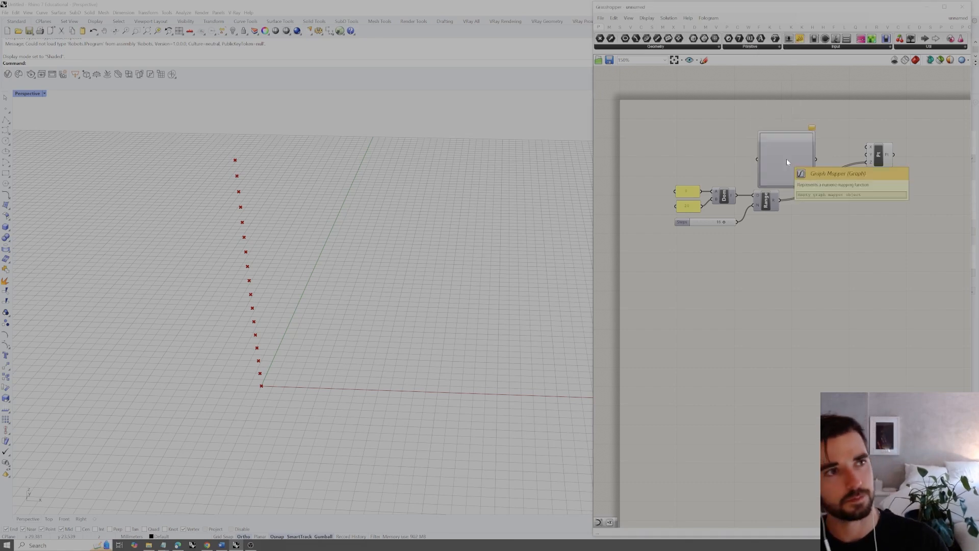
{"action": "left_click", "coordinate": [798, 150]}
{"action": "right_click_drag", "start_coordinate": [798, 149], "coordinate": [761, 180]}
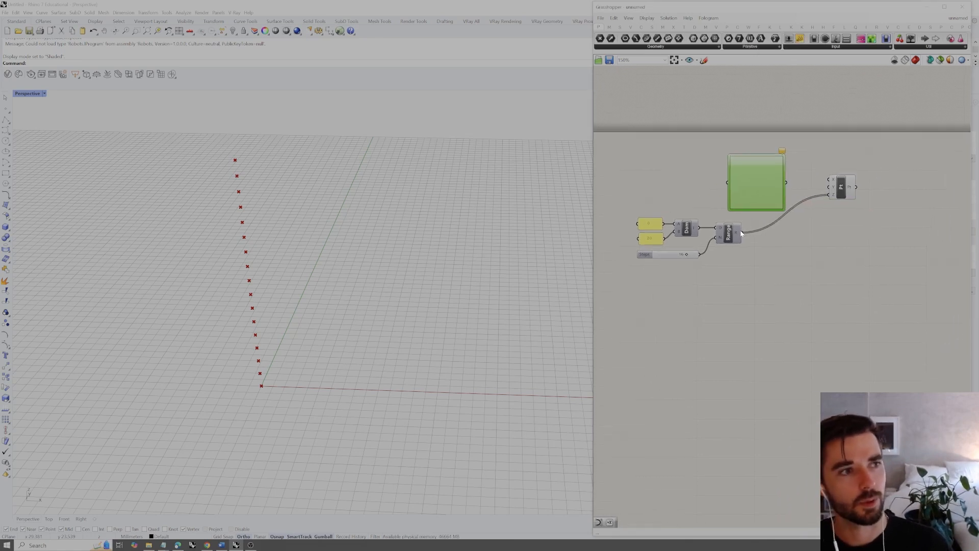
Connect the Range output to the Graph Mapper and reposition the Graph Mapper and Construct Point to make more room between them
{"action": "left_click_drag", "start_coordinate": [745, 233], "coordinate": [769, 190]}
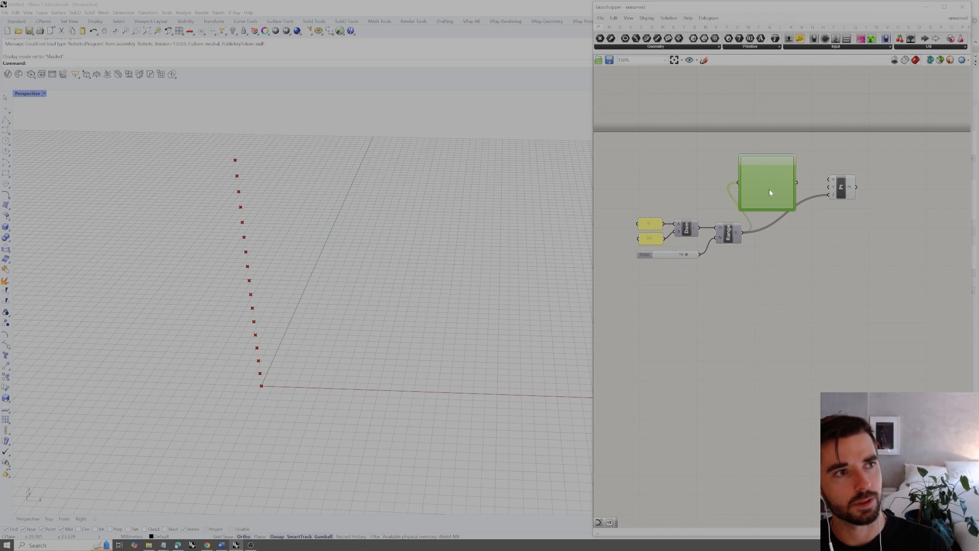
{"action": "left_click_drag", "start_coordinate": [868, 149], "coordinate": [605, 284]}
{"action": "left_click_drag", "start_coordinate": [763, 191], "coordinate": [787, 249]}
{"action": "left_click", "coordinate": [818, 190]}
{"action": "left_click_drag", "start_coordinate": [847, 257], "coordinate": [898, 259]}
{"action": "left_click_drag", "start_coordinate": [787, 248], "coordinate": [804, 247]}
{"action": "left_click", "coordinate": [807, 213]}
{"action": "right_click_drag", "start_coordinate": [807, 213], "coordinate": [800, 218]}
{"action": "left_click", "coordinate": [784, 244]}
Add a panel above Construct Point and connect the Graph Mapper's output to it
{"action": "double_click", "coordinate": [847, 194]}
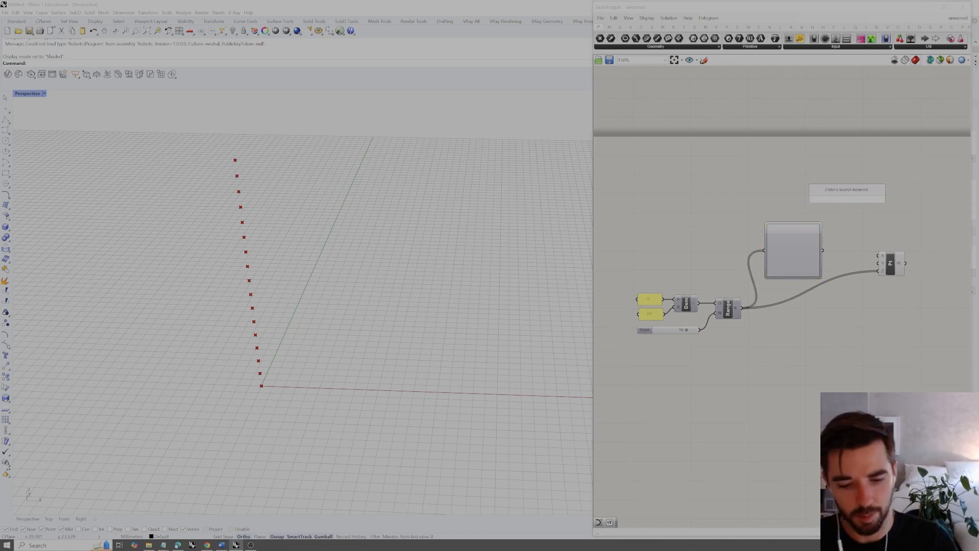
{"action": "type", "text": "panel"}
{"action": "key", "text": "Return"}
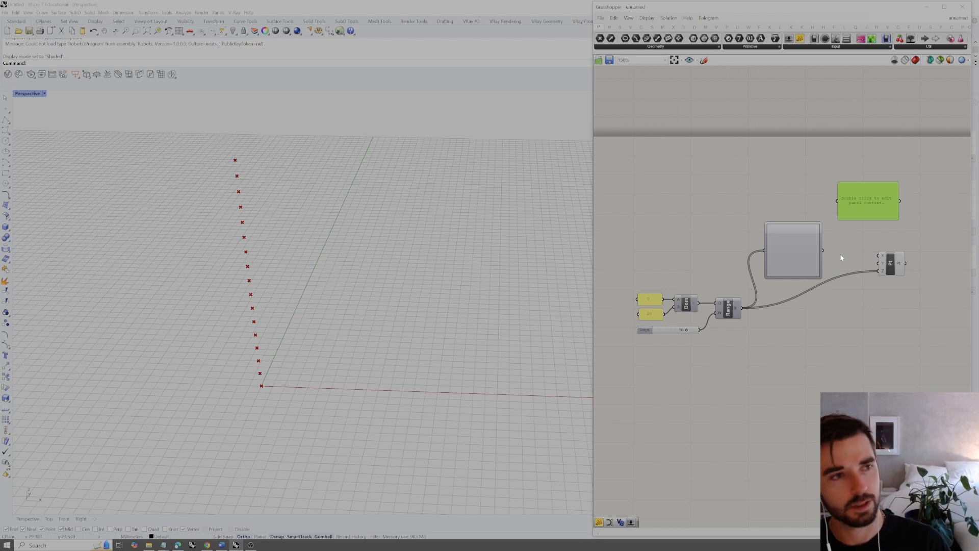
{"action": "left_click_drag", "start_coordinate": [823, 250], "coordinate": [886, 206]}
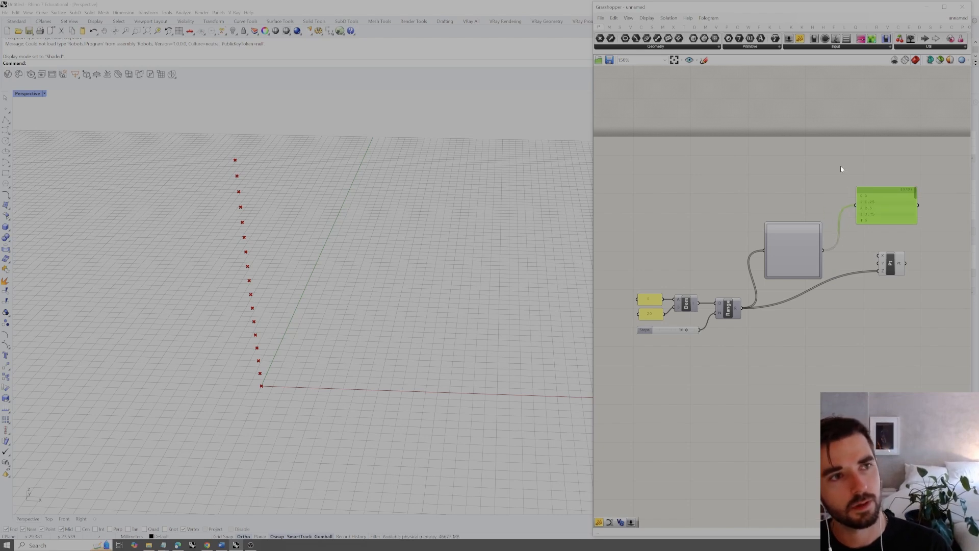
{"action": "right_click_drag", "start_coordinate": [854, 163], "coordinate": [840, 171]}
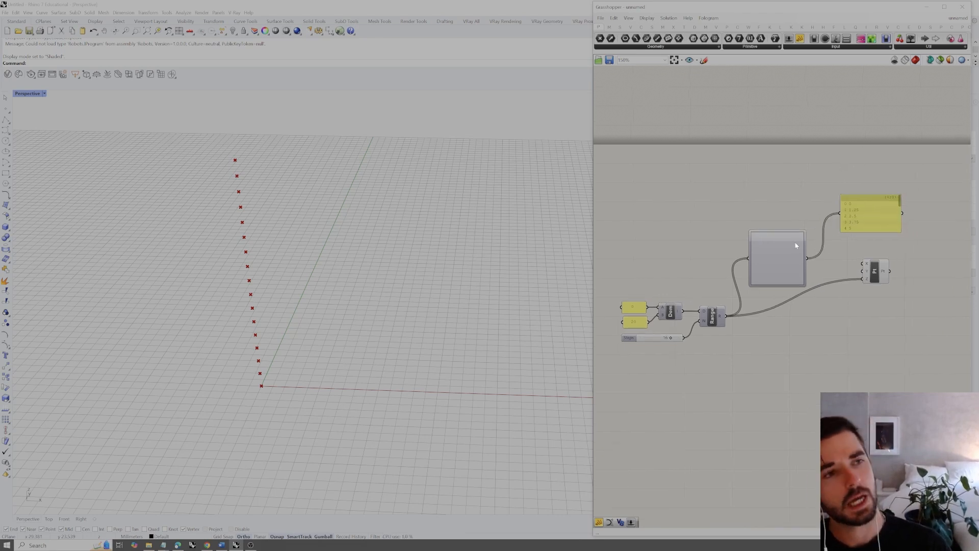
Set the Graph Mapper's graph type to Sine
{"action": "right_click", "coordinate": [784, 257]}
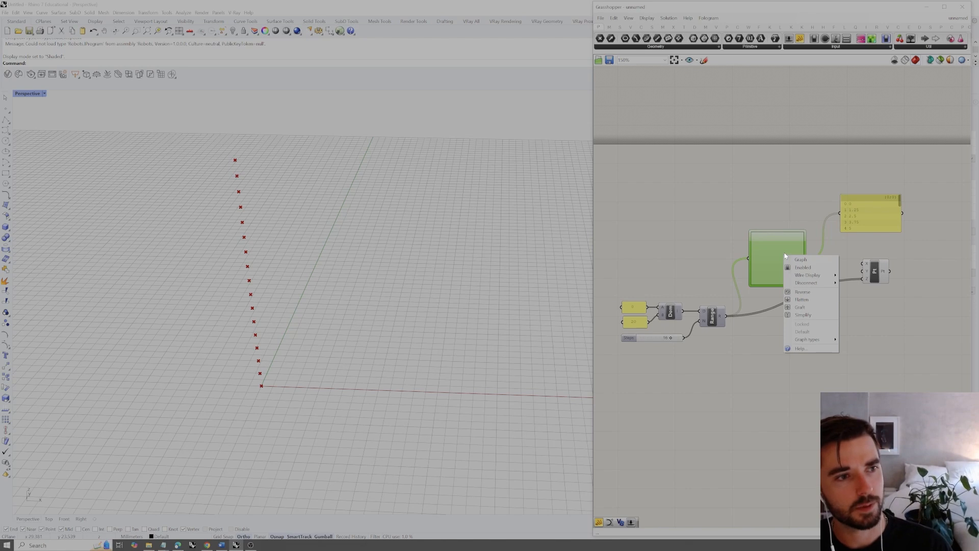
{"action": "mouse_move", "coordinate": [811, 339]}
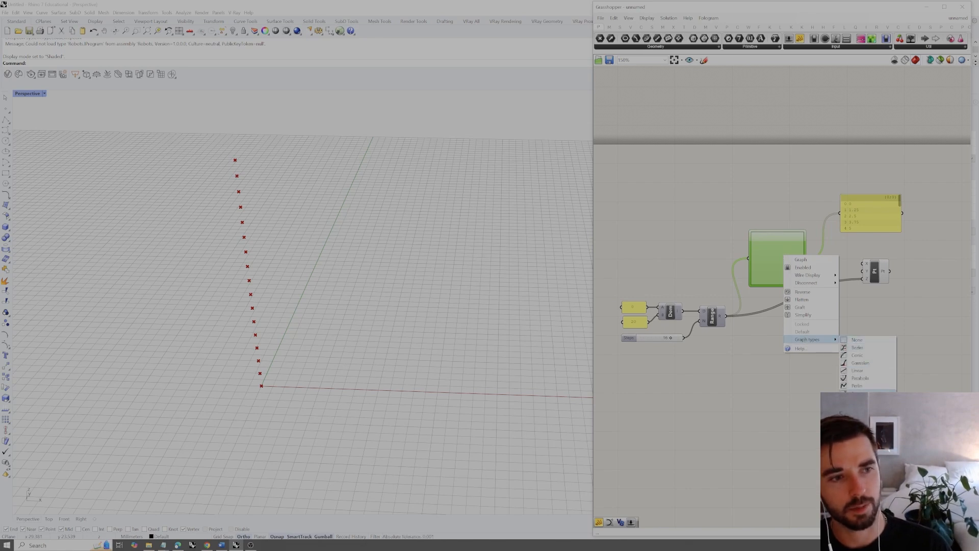
{"action": "left_click", "coordinate": [857, 347]}
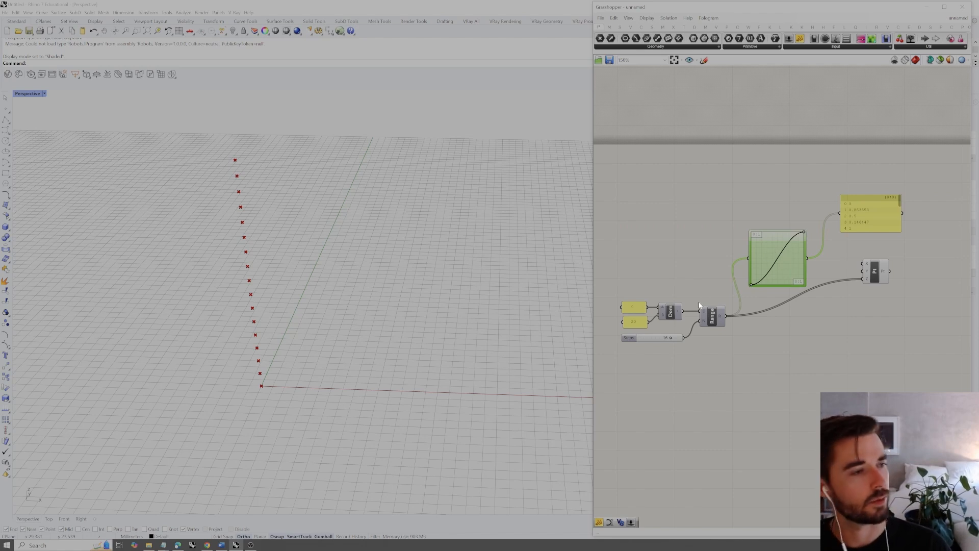
Open the Graph Mapper's graph editor and set the upper X limit to 20
{"action": "double_click", "coordinate": [778, 262]}
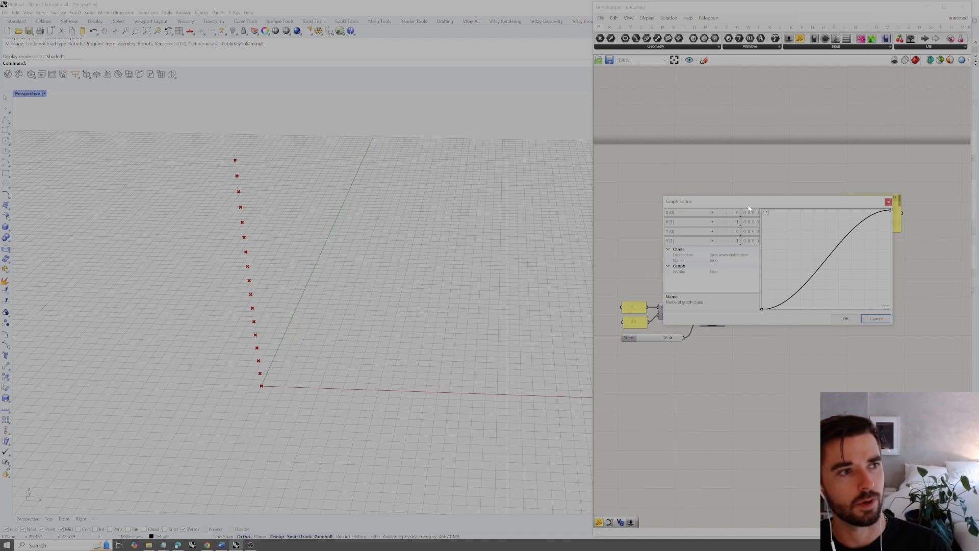
{"action": "double_click", "coordinate": [736, 222]}
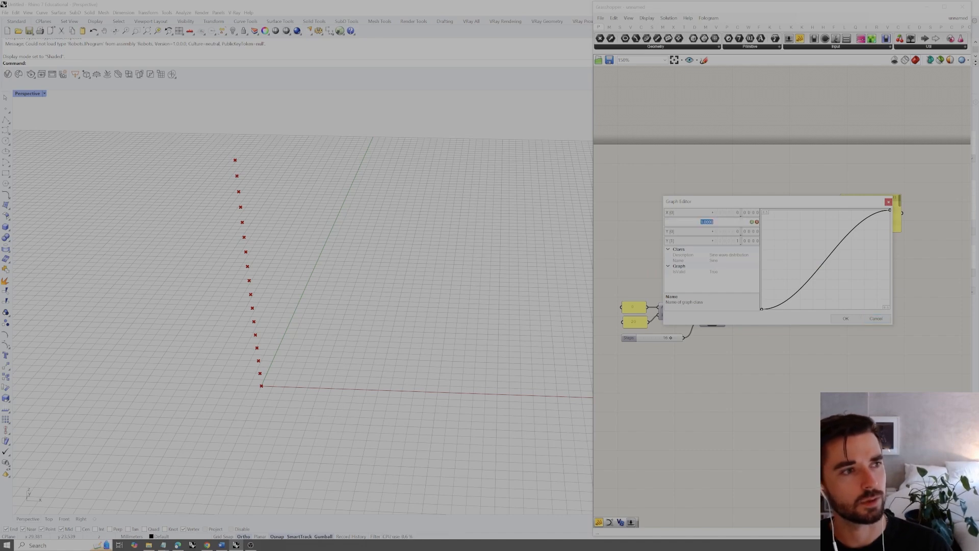
{"action": "type", "text": "20"}
{"action": "left_click", "coordinate": [751, 221]}
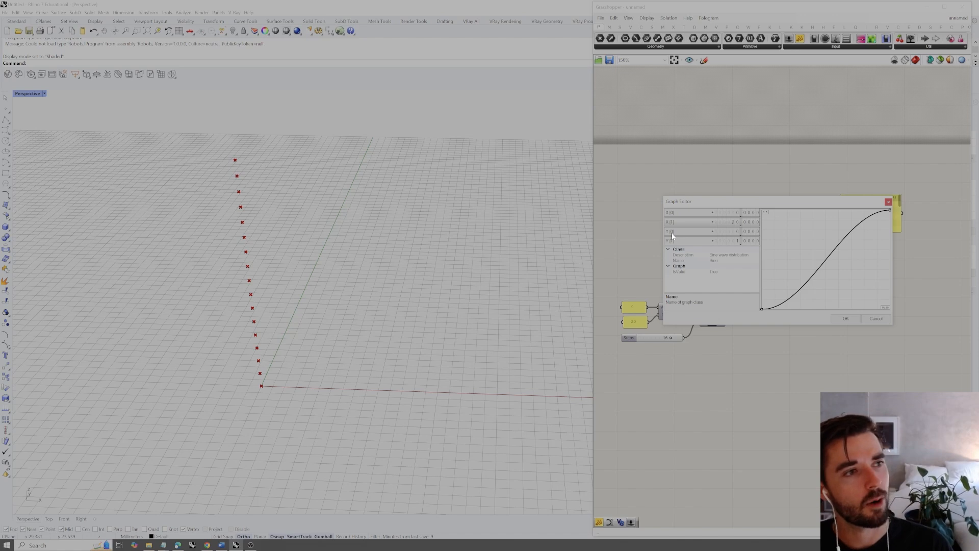
Set the graph's lower Y limit to -4 and its upper Y limit to 4
{"action": "double_click", "coordinate": [730, 233]}
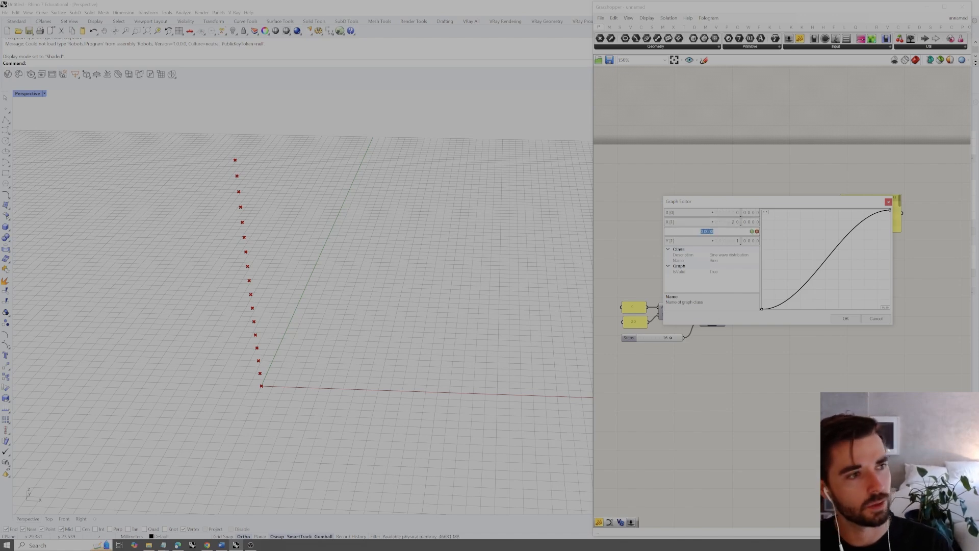
{"action": "key", "text": "BackSpace"}
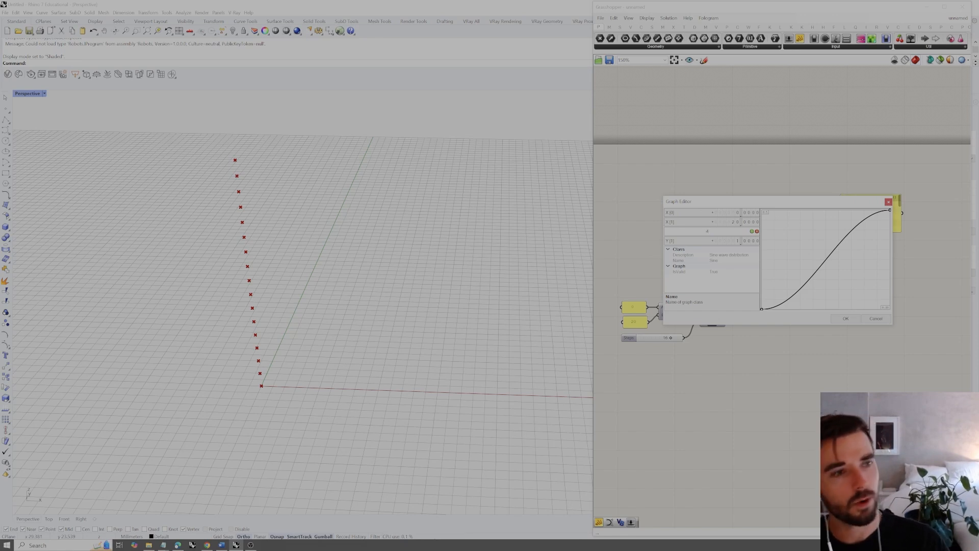
{"action": "left_click", "coordinate": [752, 231]}
{"action": "left_click", "coordinate": [728, 242]}
{"action": "type", "text": "4"}
{"action": "left_click", "coordinate": [751, 240]}
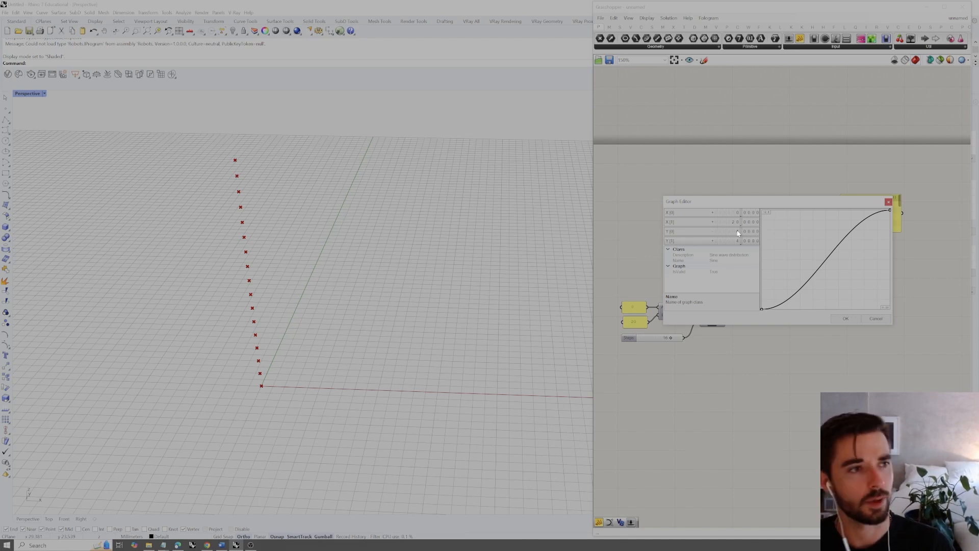
Change the graph's lower Y limit, set its upper Y limit to 6 and accept the graph settings
{"action": "double_click", "coordinate": [738, 233]}
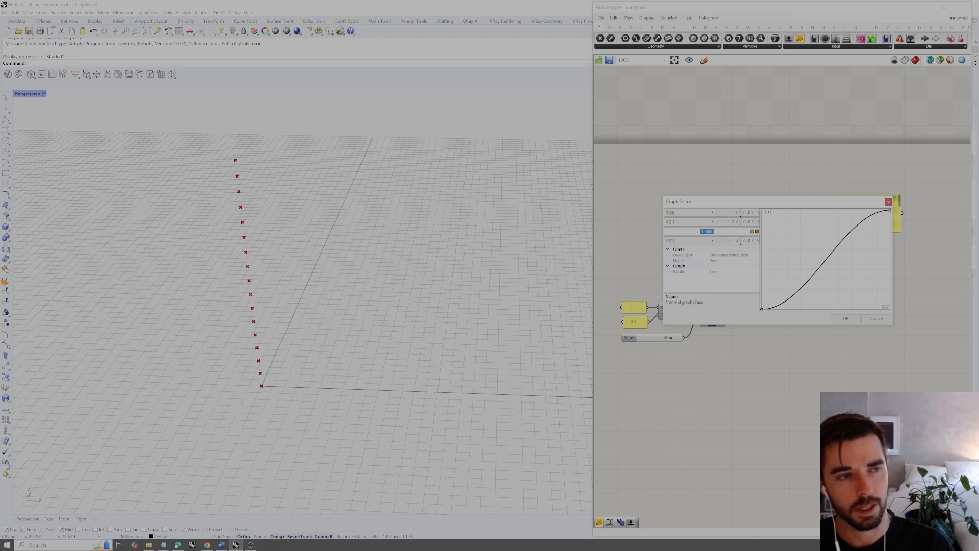
{"action": "type", "text": "4"}
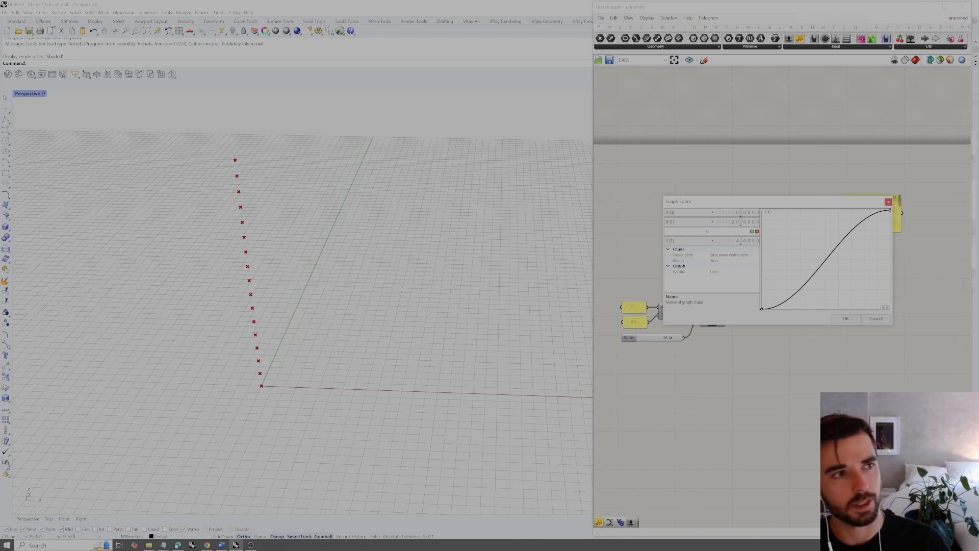
{"action": "key", "text": "Tab"}
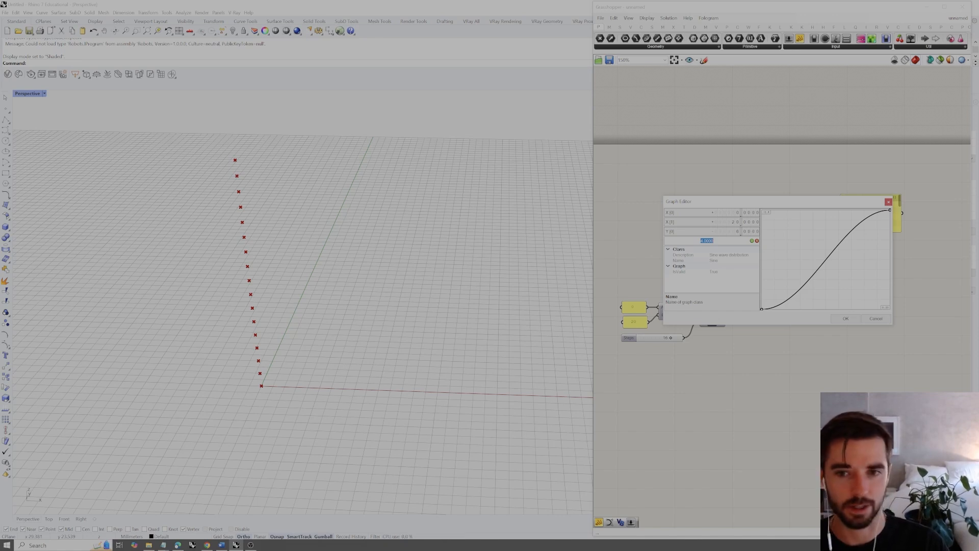
{"action": "type", "text": "6"}
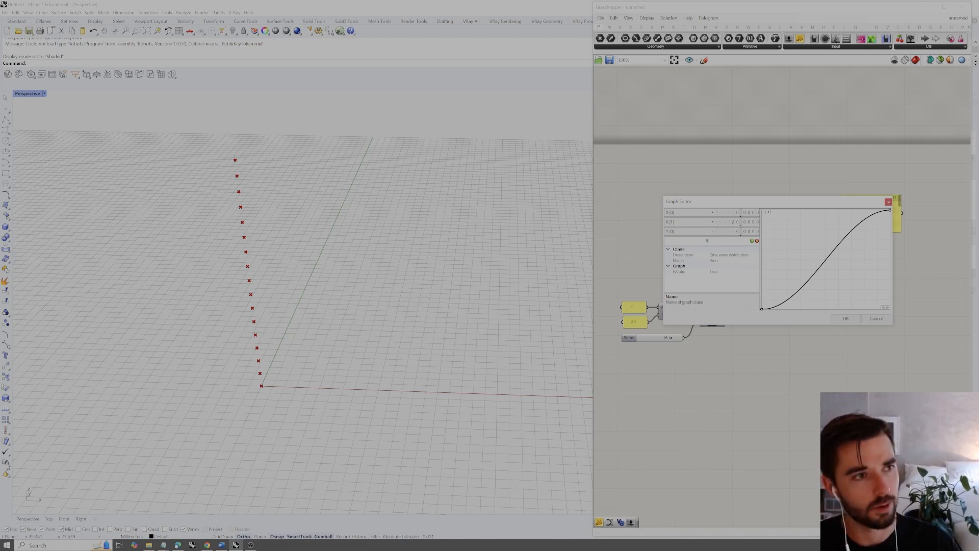
{"action": "left_click", "coordinate": [752, 241]}
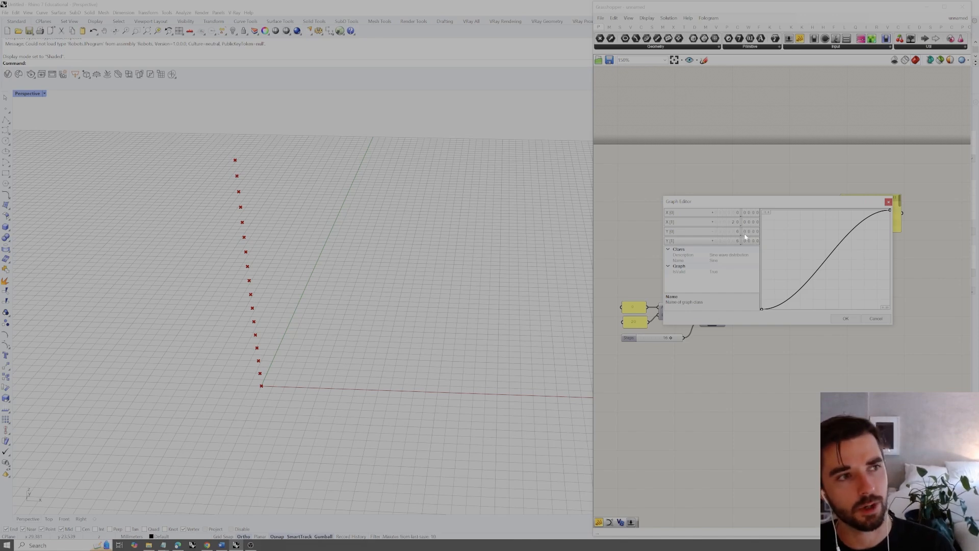
{"action": "left_click", "coordinate": [845, 318]}
Duplicate the Graph Mapper and place the copy directly above the original
{"action": "right_click_drag", "start_coordinate": [789, 216], "coordinate": [780, 228]}
{"action": "mouse_move", "coordinate": [892, 216]}
{"action": "left_mouse_down"}
{"action": "mouse_move", "coordinate": [892, 244]}
{"action": "mouse_move", "coordinate": [889, 210]}
{"action": "left_mouse_up"}
{"action": "left_click_drag", "start_coordinate": [754, 260], "coordinate": [757, 197], "text": "alt"}
Delete the panel and connect the upper Graph Mapper to Construct Point's X input and the lower one to its Y input
{"action": "left_click_drag", "start_coordinate": [854, 232], "coordinate": [871, 209]}
{"action": "key", "text": "Delete"}
{"action": "left_click_drag", "start_coordinate": [795, 203], "coordinate": [855, 284]}
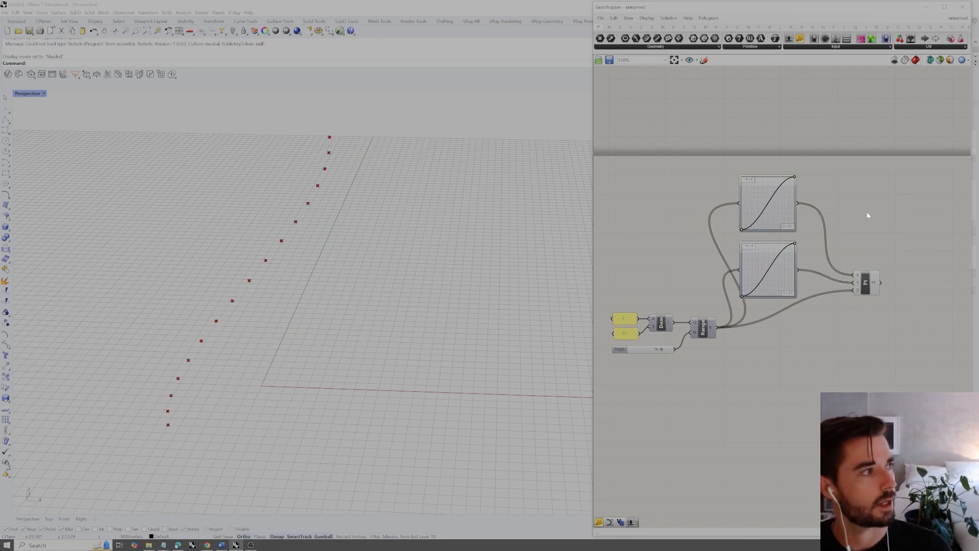
Raise the start handle of the sine curve in both Graph Mappers to the middle of the graph height
{"action": "right_click_drag", "start_coordinate": [421, 332], "coordinate": [369, 312]}
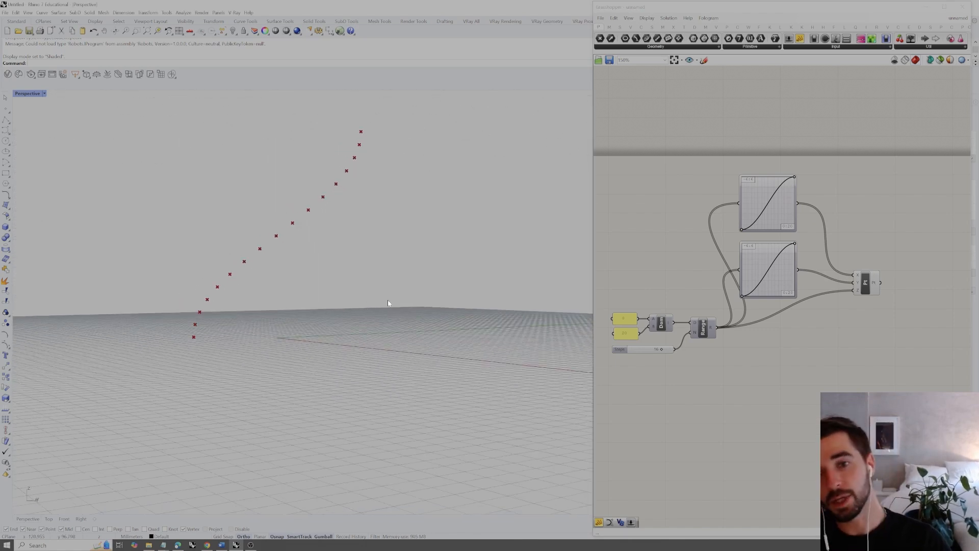
{"action": "right_click_drag", "start_coordinate": [388, 302], "coordinate": [249, 310]}
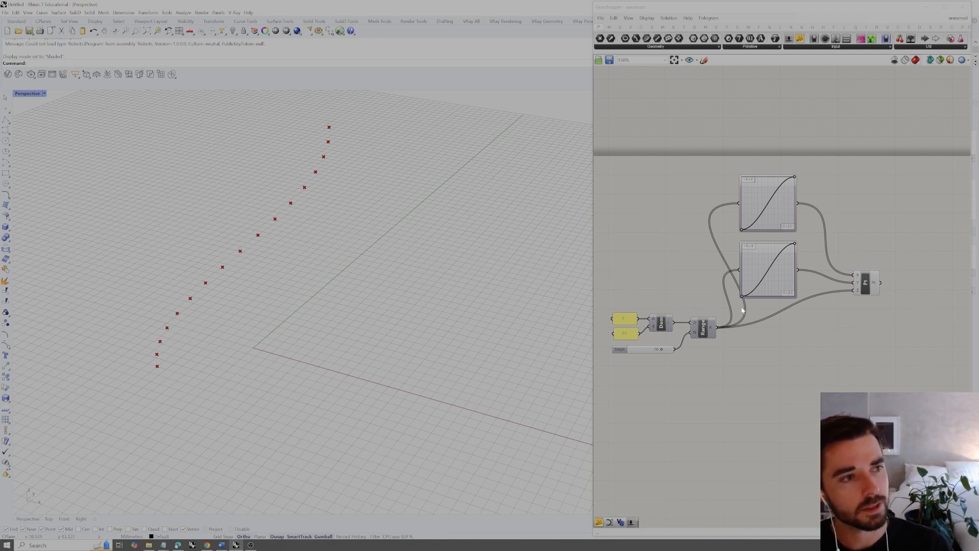
{"action": "left_click_drag", "start_coordinate": [742, 296], "coordinate": [741, 271]}
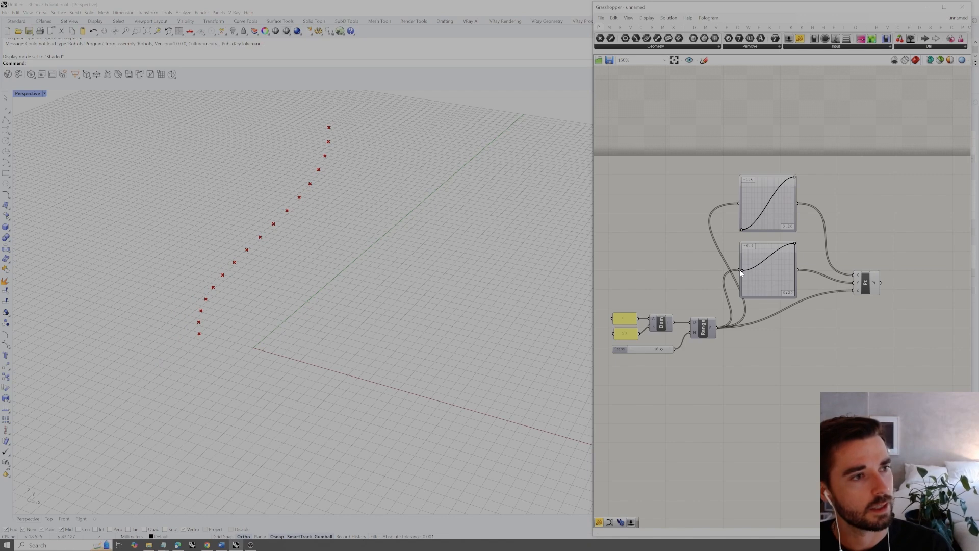
{"action": "left_click_drag", "start_coordinate": [742, 229], "coordinate": [741, 205]}
Move the second handle of both sine curves inward, slightly above mid-height in the upper Graph Mapper and below it in the lower one
{"action": "right_click_drag", "start_coordinate": [306, 306], "coordinate": [324, 285]}
{"action": "left_click_drag", "start_coordinate": [794, 177], "coordinate": [767, 285]}
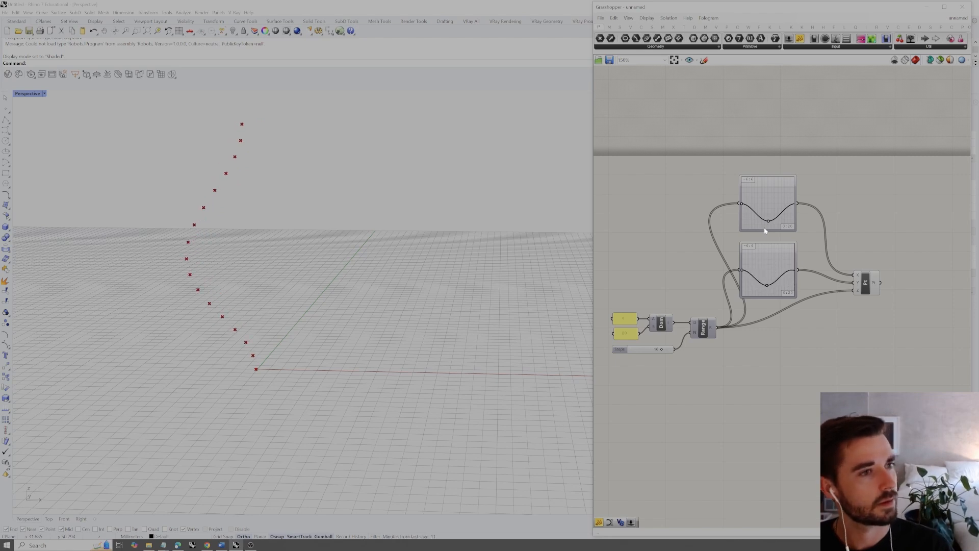
{"action": "left_click_drag", "start_coordinate": [768, 221], "coordinate": [760, 198]}
{"action": "right_click_drag", "start_coordinate": [286, 346], "coordinate": [368, 266]}
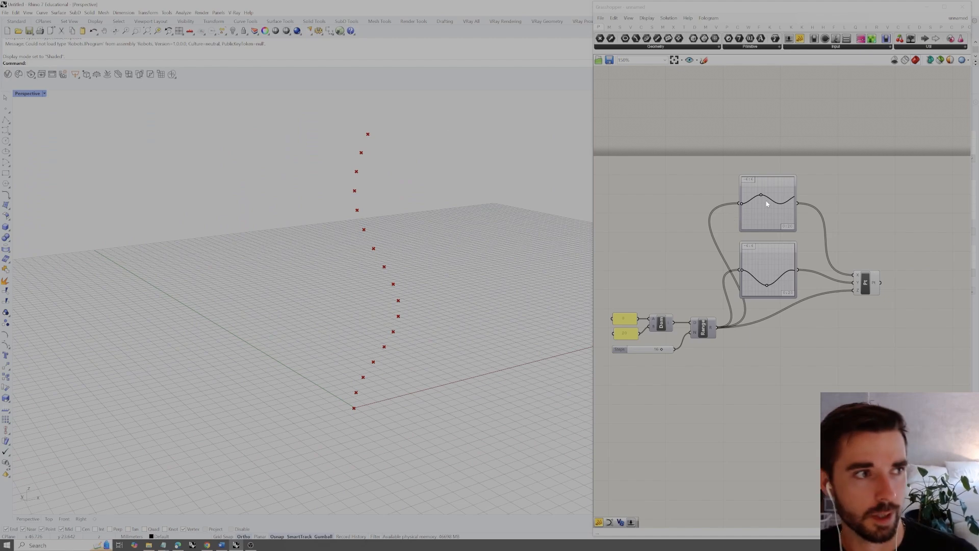
{"action": "right_click_drag", "start_coordinate": [502, 282], "coordinate": [417, 276]}
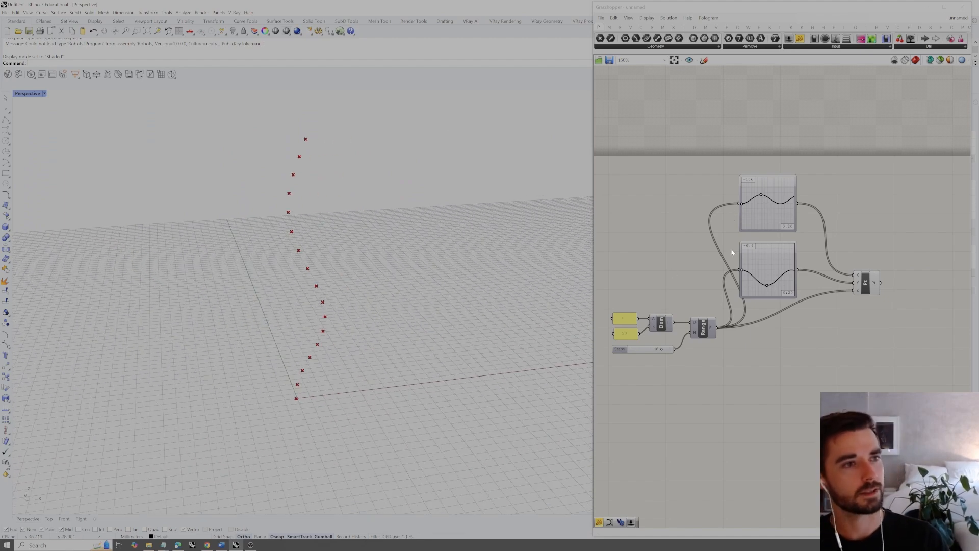
{"action": "right_click_drag", "start_coordinate": [496, 289], "coordinate": [448, 302]}
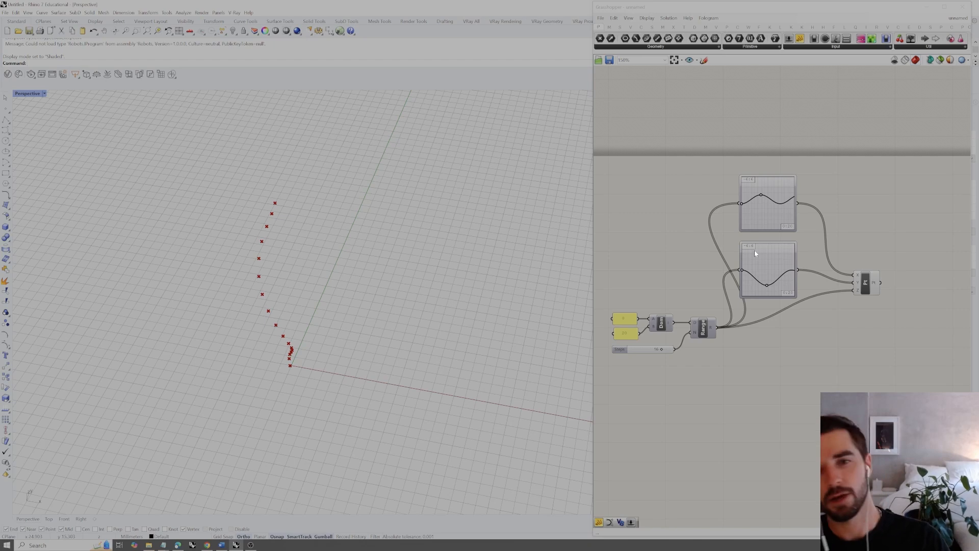
Examine which graph types the upper Graph Mapper offers, without choosing another one
{"action": "mouse_move", "coordinate": [780, 230]}
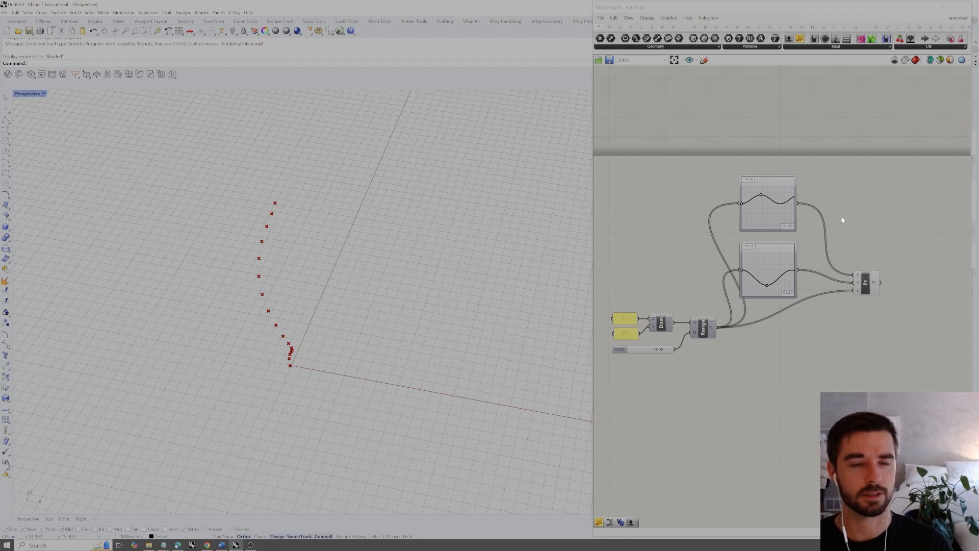
{"action": "left_click", "coordinate": [766, 218]}
{"action": "right_click", "coordinate": [767, 218]}
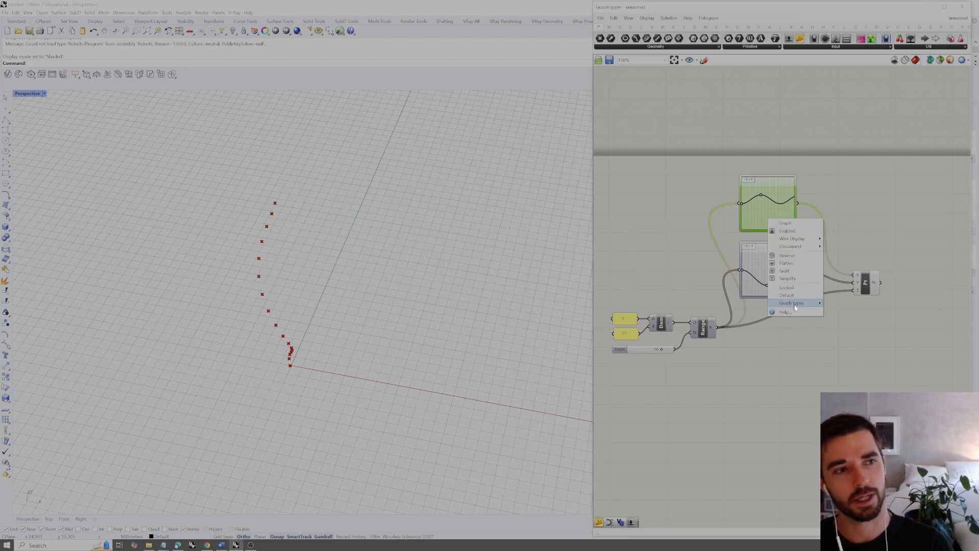
{"action": "mouse_move", "coordinate": [795, 308]}
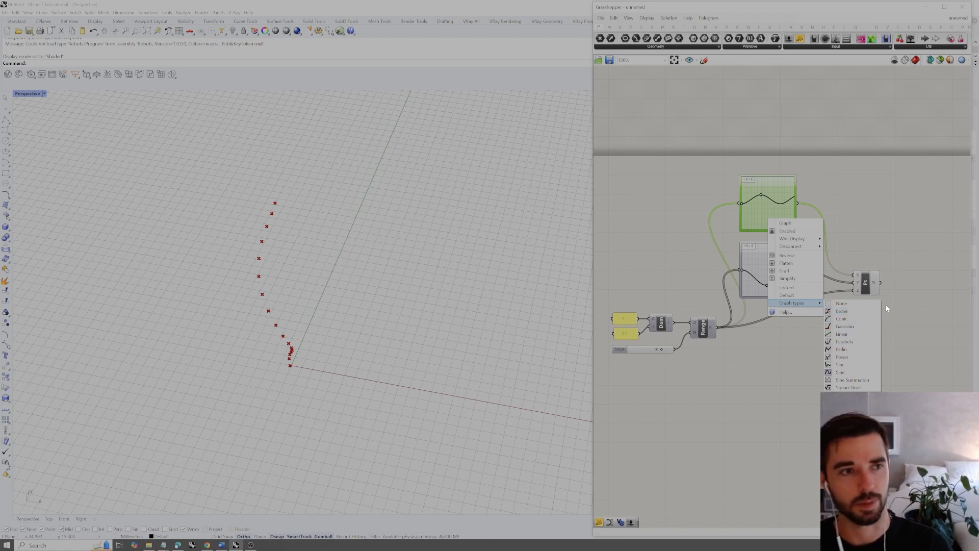
{"action": "left_click", "coordinate": [900, 304]}
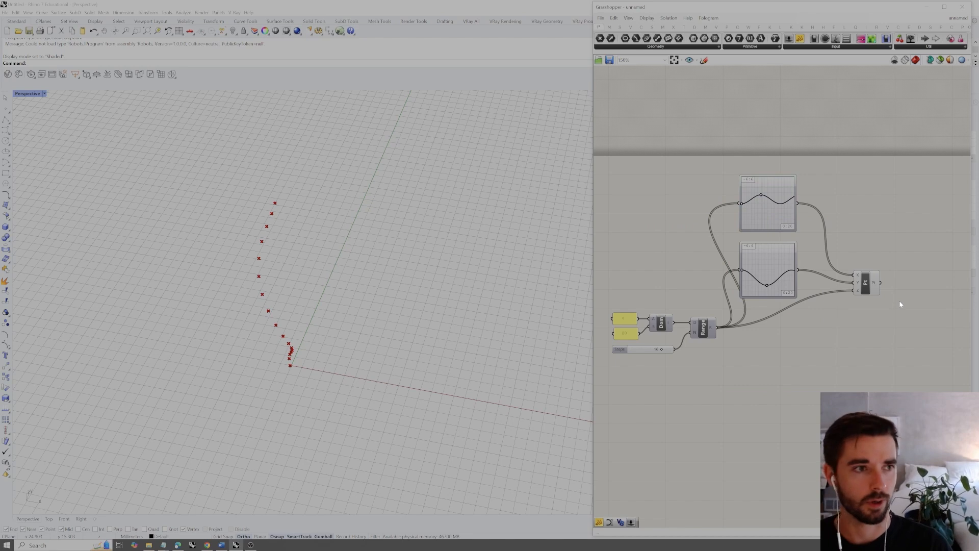
{"action": "right_click", "coordinate": [871, 238]}
{"action": "left_click", "coordinate": [862, 245]}
{"action": "left_click", "coordinate": [865, 283]}
{"action": "left_click", "coordinate": [902, 204]}
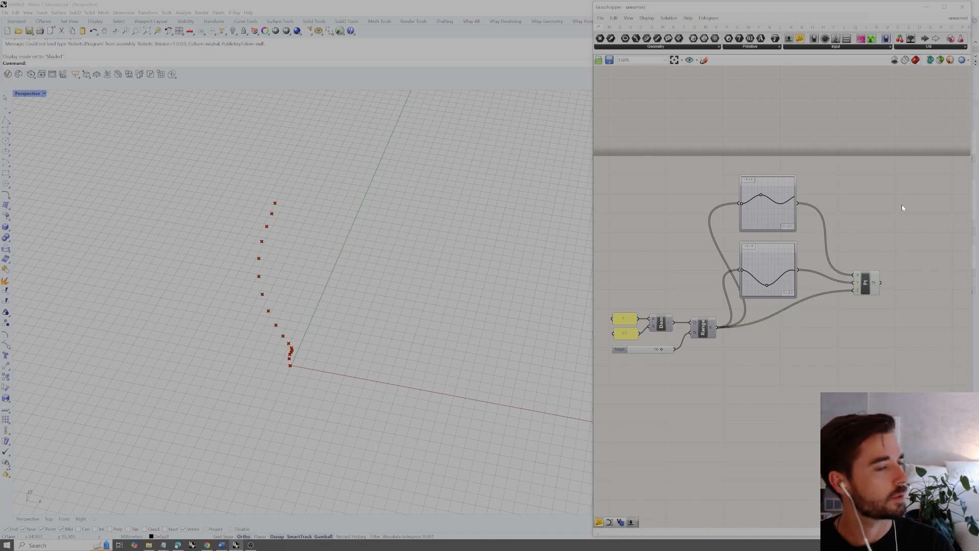
{"action": "left_click", "coordinate": [865, 283]}
{"action": "left_click", "coordinate": [875, 219]}
Search for curve components and add a Nurbs Curve component beside Construct Point
{"action": "right_click_drag", "start_coordinate": [322, 357], "coordinate": [332, 312]}
{"action": "double_click", "coordinate": [896, 256]}
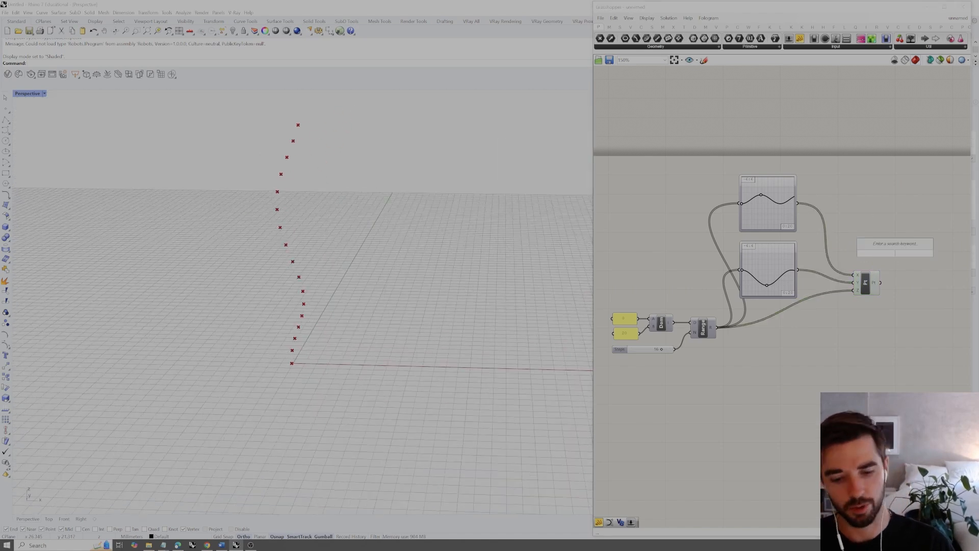
{"action": "type", "text": "curve"}
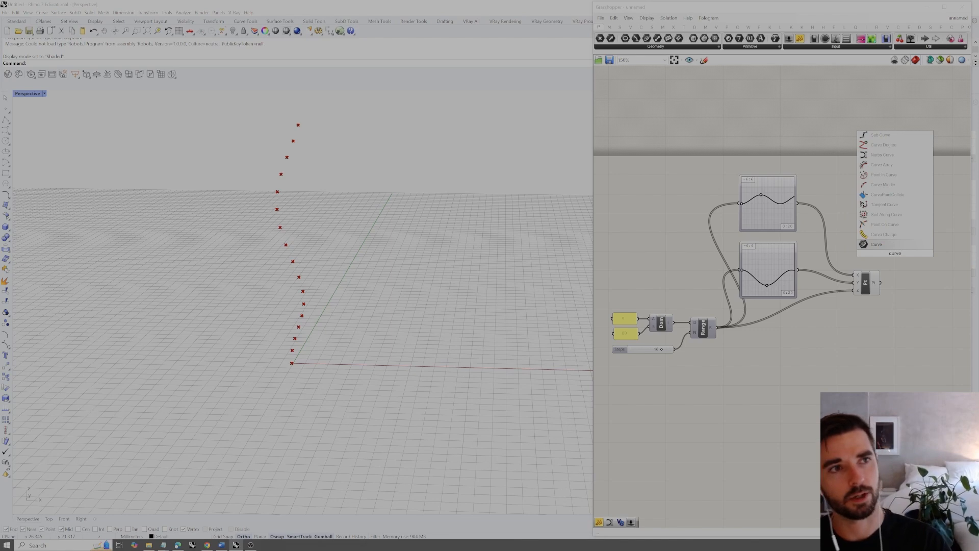
{"action": "left_click", "coordinate": [889, 155]}
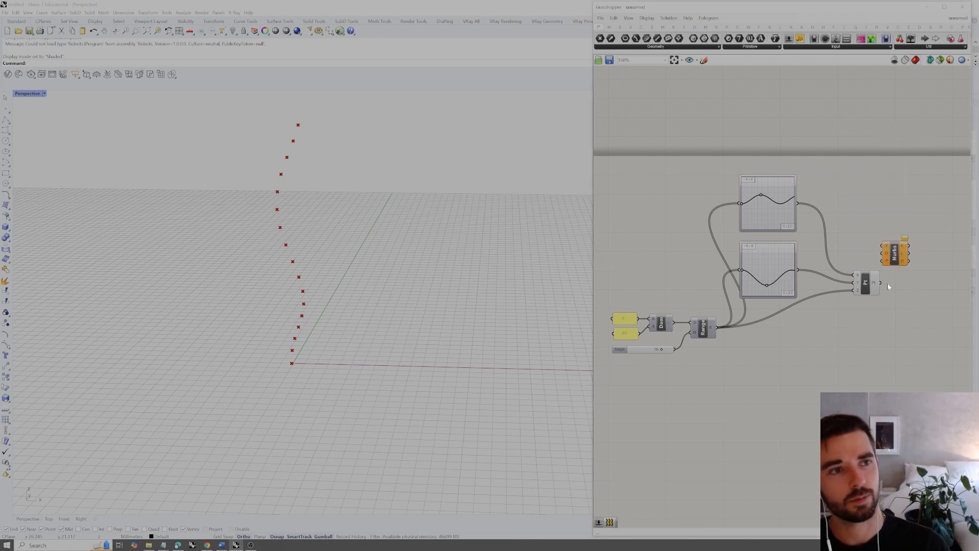
Connect the Construct Point output to the vertices input of the Nurbs Curve component and position that component beside Construct Point
{"action": "left_click_drag", "start_coordinate": [880, 282], "coordinate": [922, 288]}
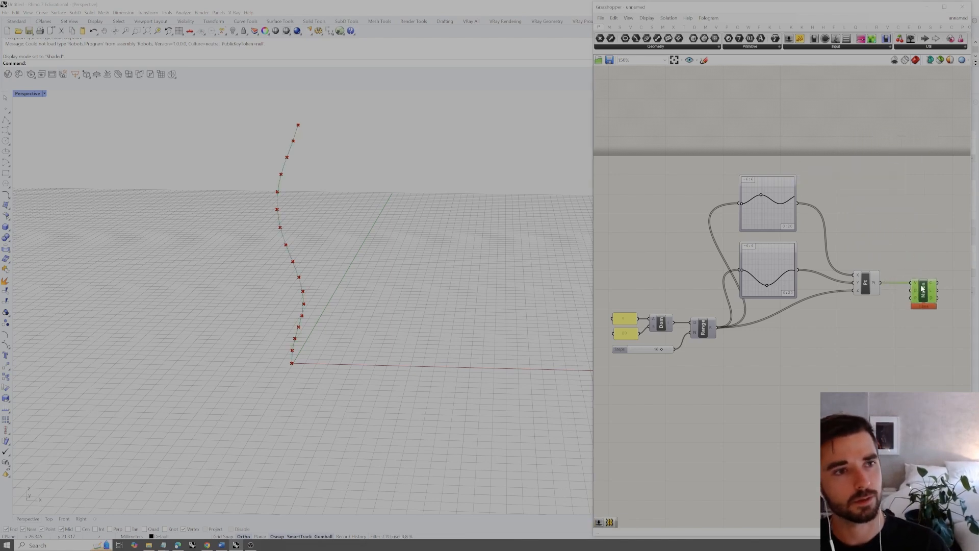
{"action": "mouse_move", "coordinate": [916, 286]}
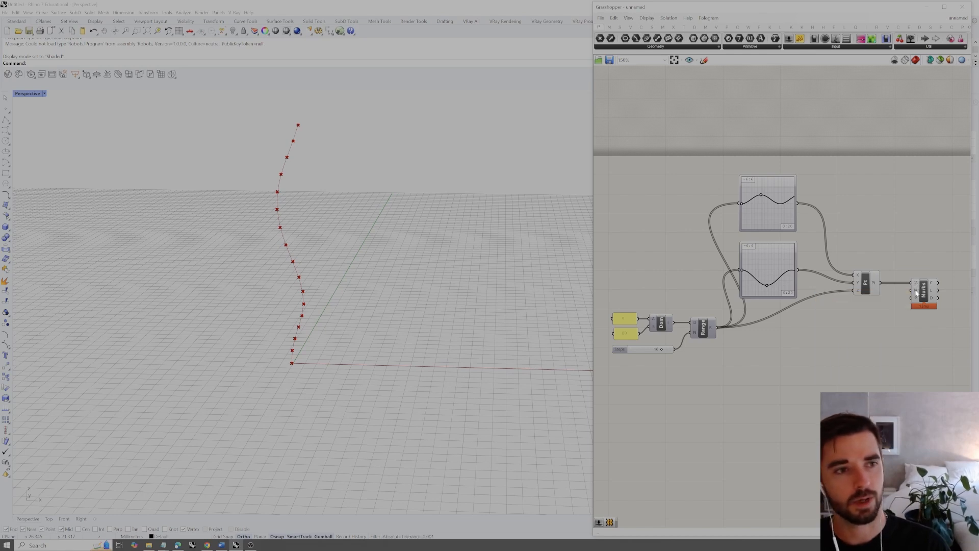
{"action": "right_click_drag", "start_coordinate": [344, 305], "coordinate": [329, 354]}
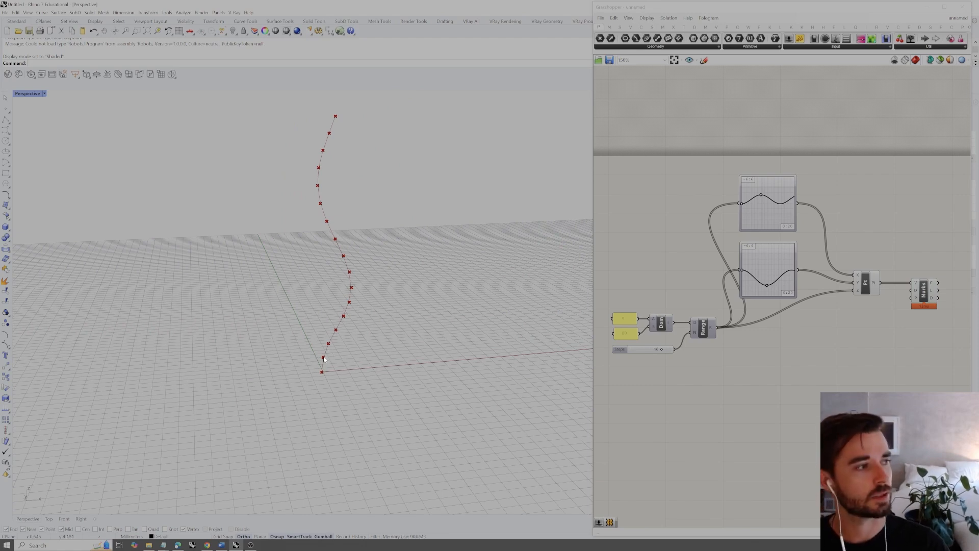
Reduce the number of Range steps to 8 so the curve runs through fewer points
{"action": "mouse_move", "coordinate": [661, 350]}
{"action": "left_mouse_down"}
{"action": "mouse_move", "coordinate": [632, 352]}
{"action": "mouse_move", "coordinate": [651, 355]}
{"action": "left_mouse_up"}
{"action": "right_click_drag", "start_coordinate": [431, 323], "coordinate": [511, 316]}
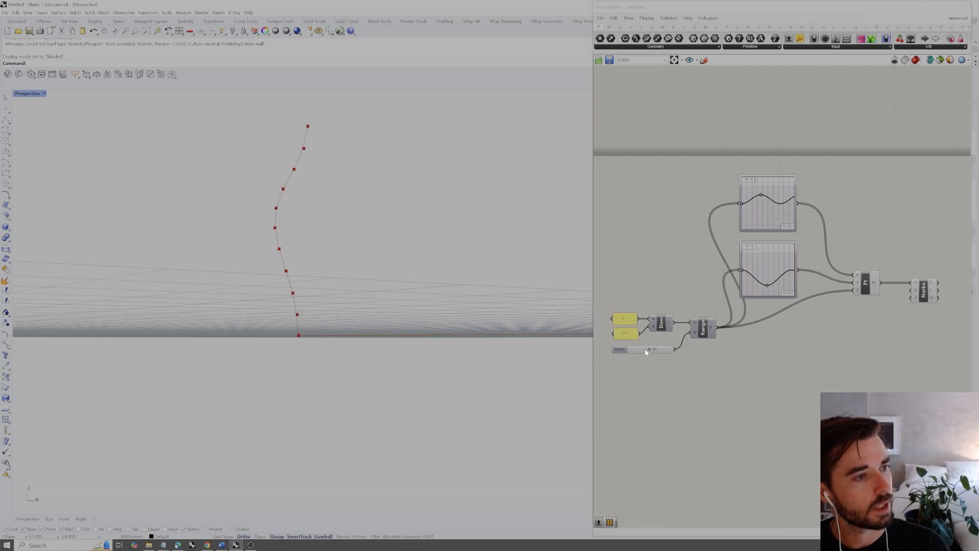
{"action": "left_click_drag", "start_coordinate": [648, 350], "coordinate": [645, 351]}
{"action": "right_click_drag", "start_coordinate": [408, 332], "coordinate": [357, 255]}
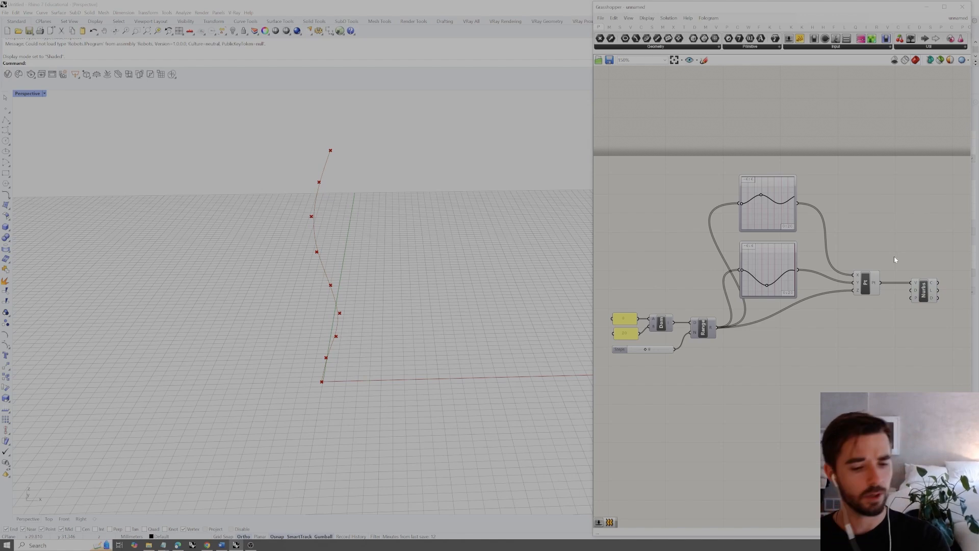
Turn off the preview of the Construct Point component and highlight the Nurbs curve in the viewport
{"action": "right_click_drag", "start_coordinate": [937, 256], "coordinate": [898, 244]}
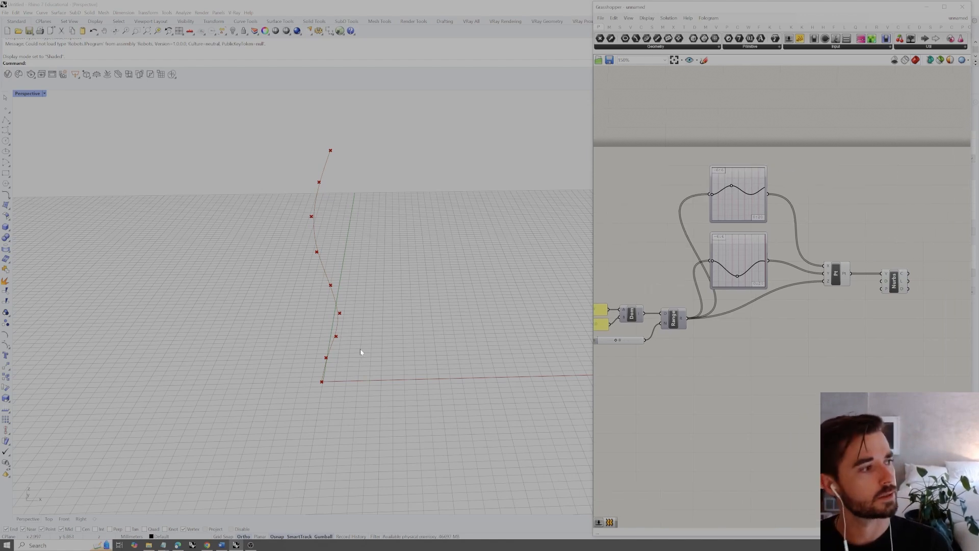
{"action": "left_click", "coordinate": [832, 265]}
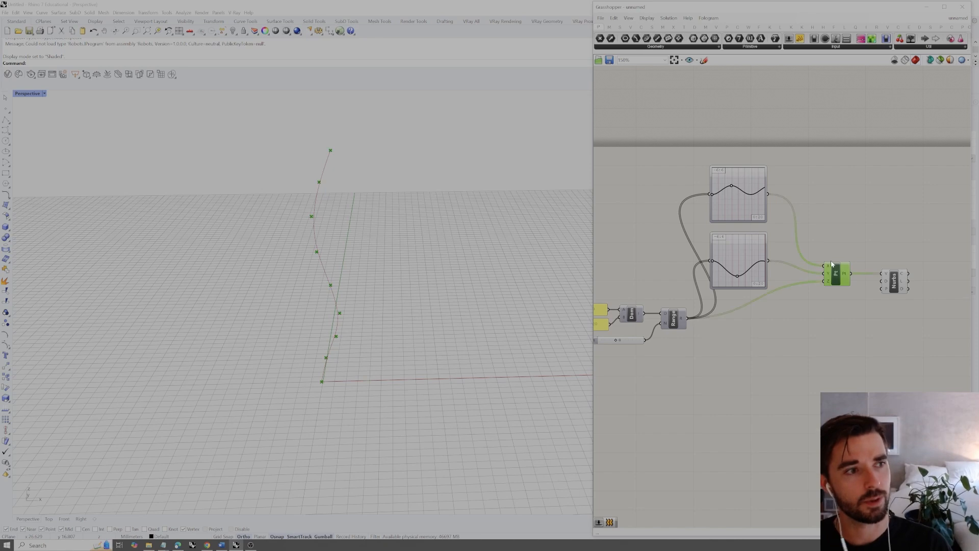
{"action": "right_click", "coordinate": [849, 247]}
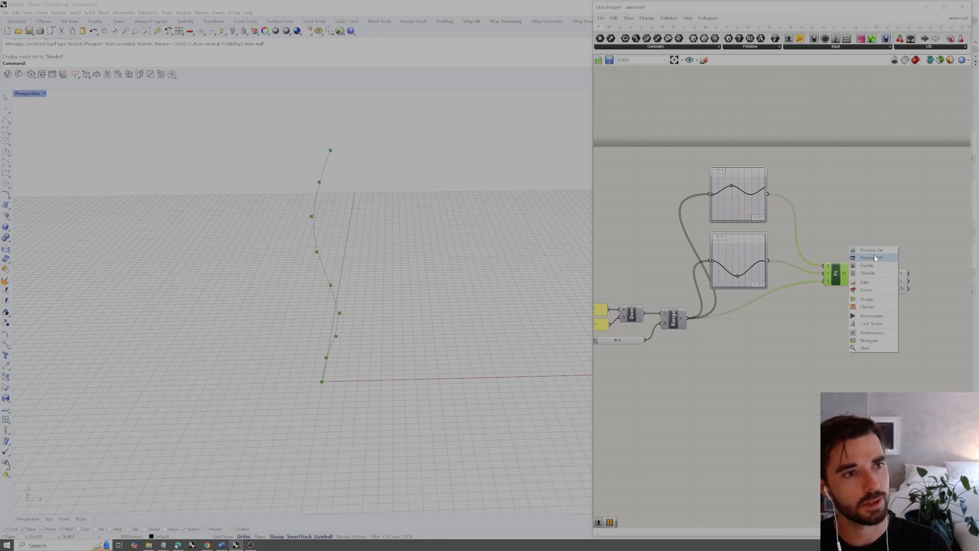
{"action": "left_click", "coordinate": [874, 257]}
{"action": "left_click", "coordinate": [890, 229]}
{"action": "right_click_drag", "start_coordinate": [886, 245], "coordinate": [762, 229]}
{"action": "left_click", "coordinate": [769, 264]}
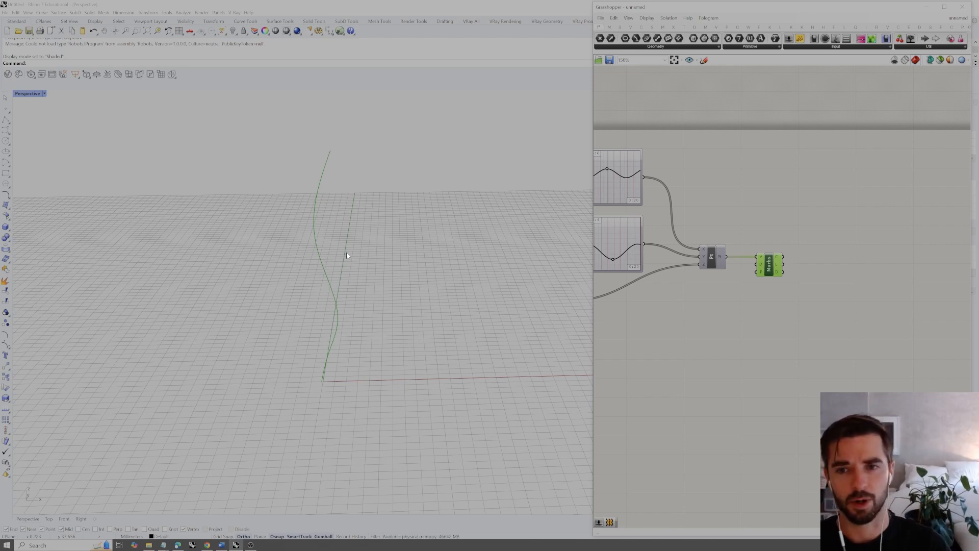
{"action": "left_click", "coordinate": [797, 202]}
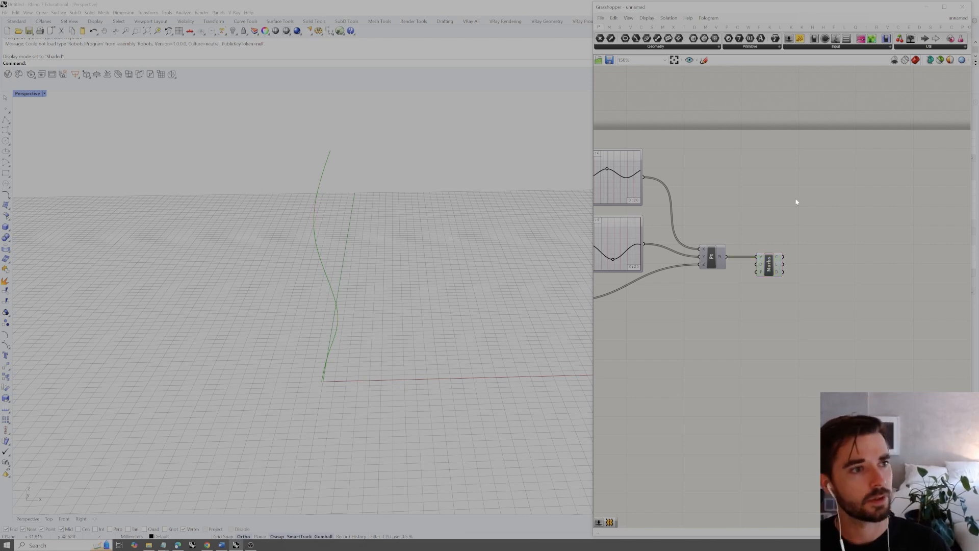
{"action": "left_click", "coordinate": [770, 265]}
{"action": "left_click", "coordinate": [800, 249]}
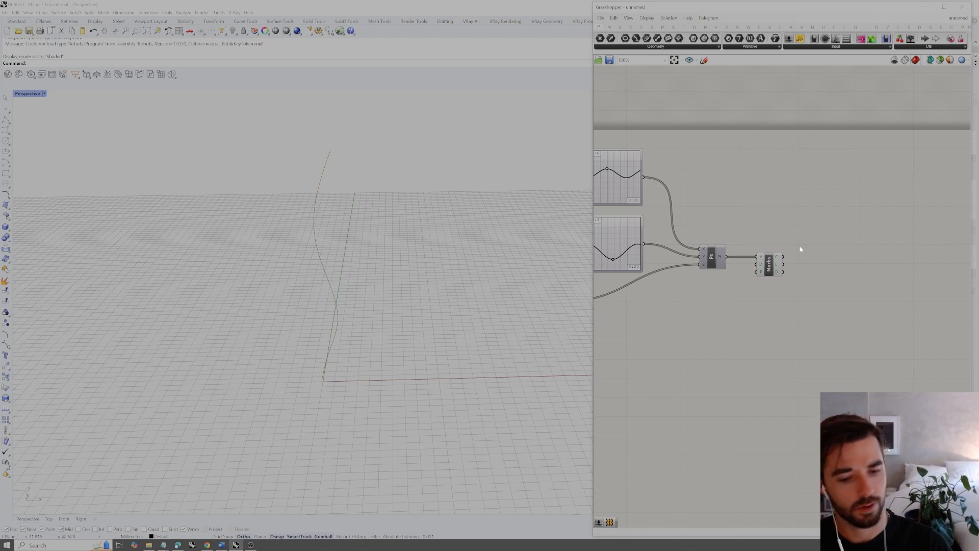
Add a Divide Curve component after the Nurbs Curve component and feed the curve into it
{"action": "double_click", "coordinate": [810, 252]}
{"action": "type", "text": "divide"}
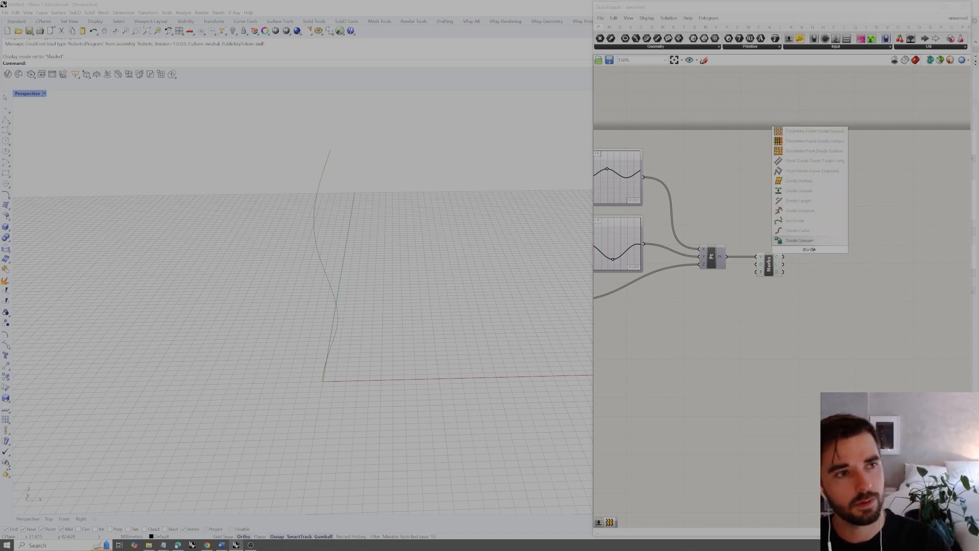
{"action": "left_click", "coordinate": [811, 233]}
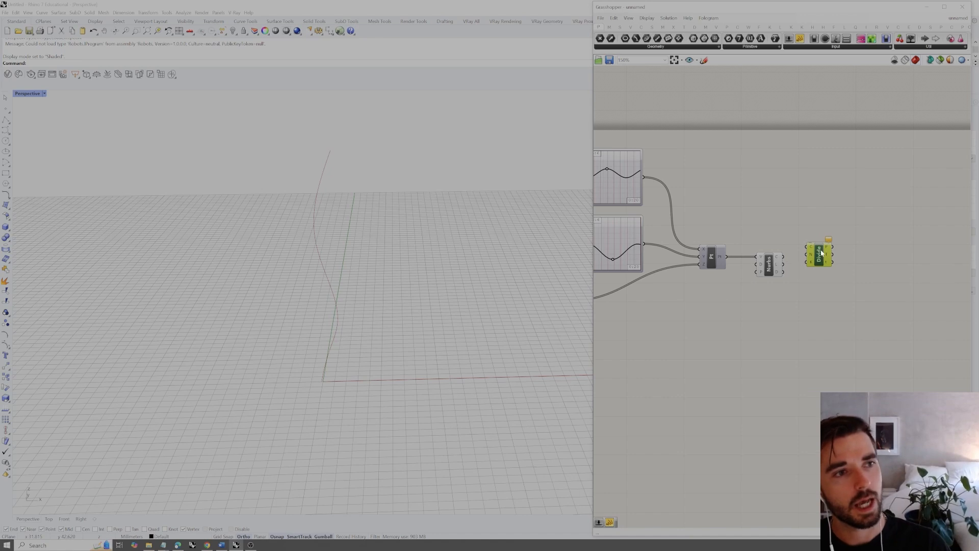
{"action": "mouse_move", "coordinate": [822, 252]}
{"action": "left_mouse_down"}
{"action": "mouse_move", "coordinate": [830, 263]}
{"action": "mouse_move", "coordinate": [814, 258]}
{"action": "left_mouse_up"}
{"action": "left_click_drag", "start_coordinate": [822, 265], "coordinate": [855, 267]}
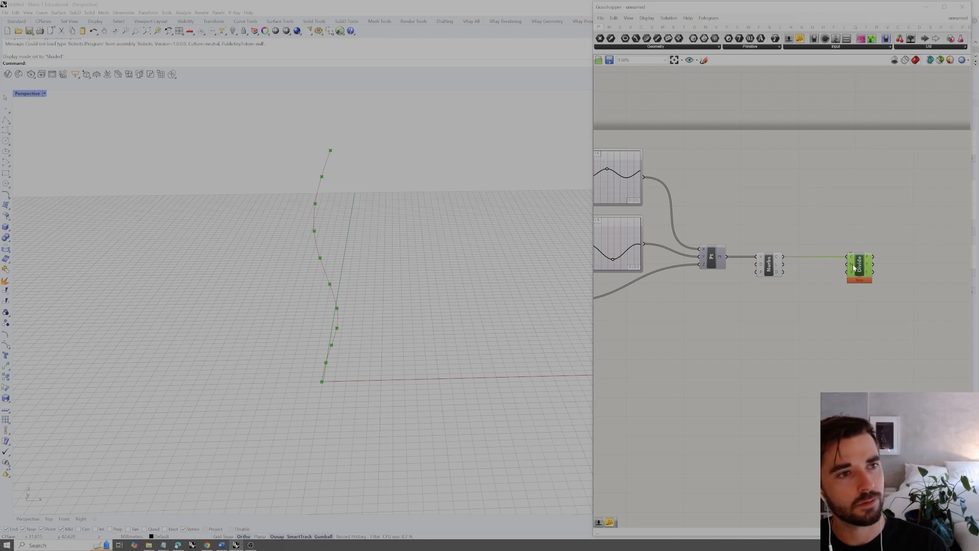
Add a number slider ranging from 1 to 50 below the Divide Curve component
{"action": "double_click", "coordinate": [821, 312]}
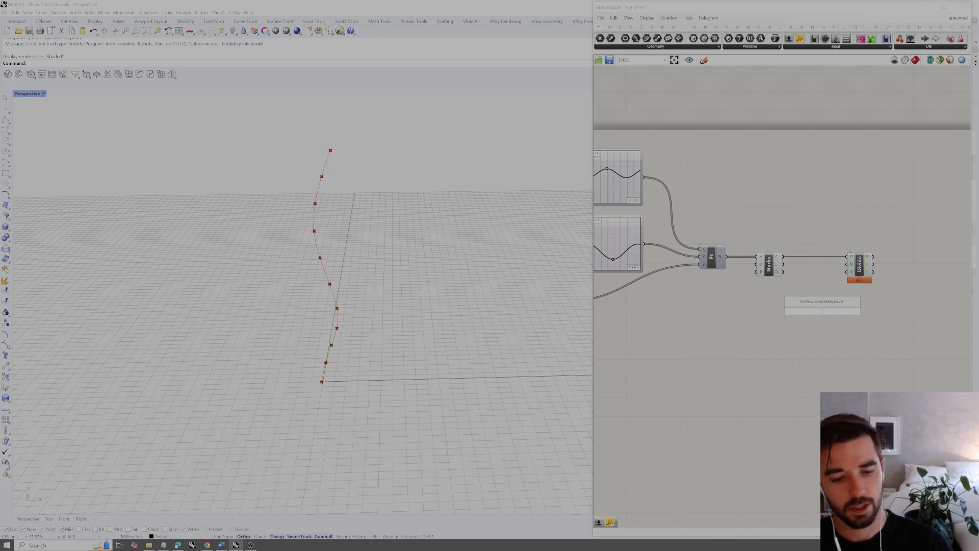
{"action": "type", "text": "1"}
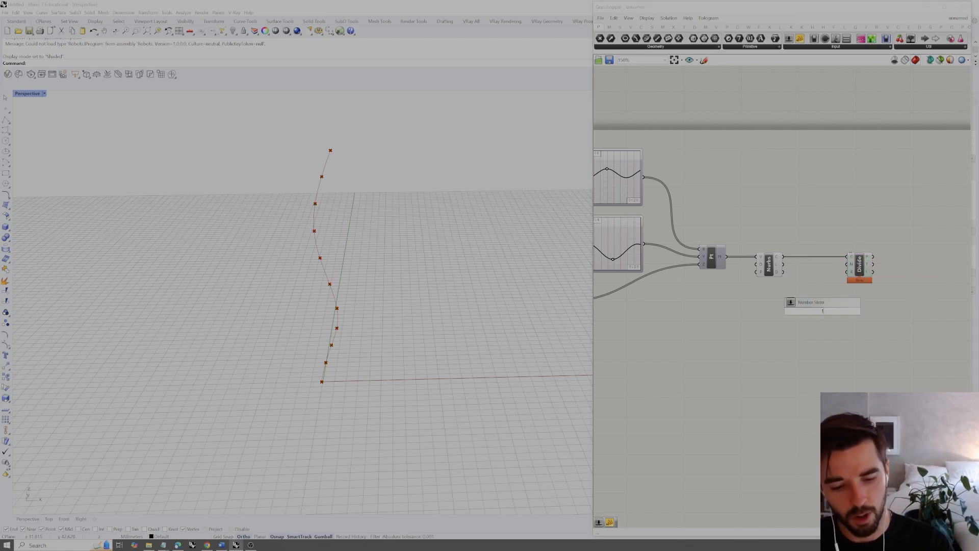
{"action": "type", "text": "<50"}
{"action": "key", "text": "Return"}
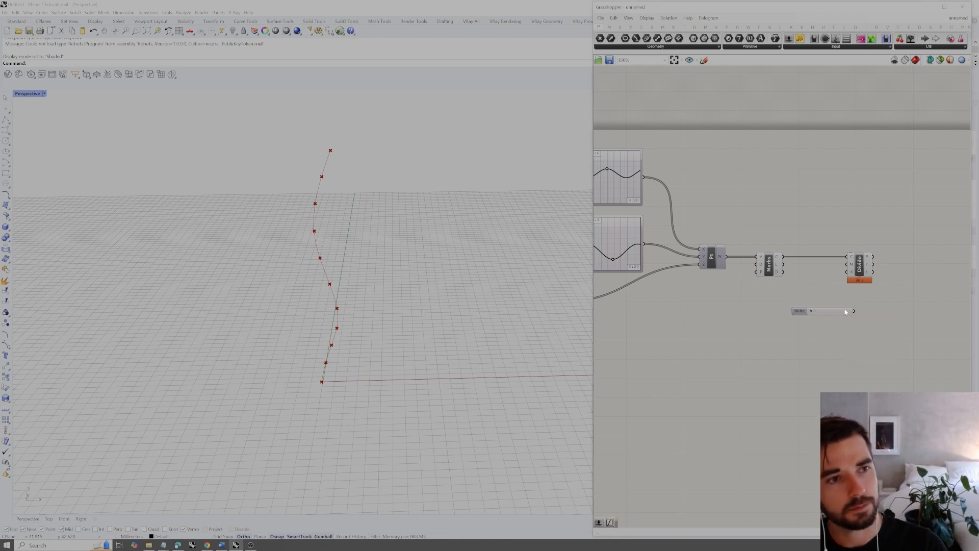
Connect the new slider to the count input of Divide Curve and set it to 11 divisions
{"action": "left_click_drag", "start_coordinate": [854, 310], "coordinate": [890, 257]}
{"action": "left_click", "coordinate": [860, 263], "text": "shift"}
{"action": "left_click", "coordinate": [886, 247]}
{"action": "left_click_drag", "start_coordinate": [822, 286], "coordinate": [848, 289]}
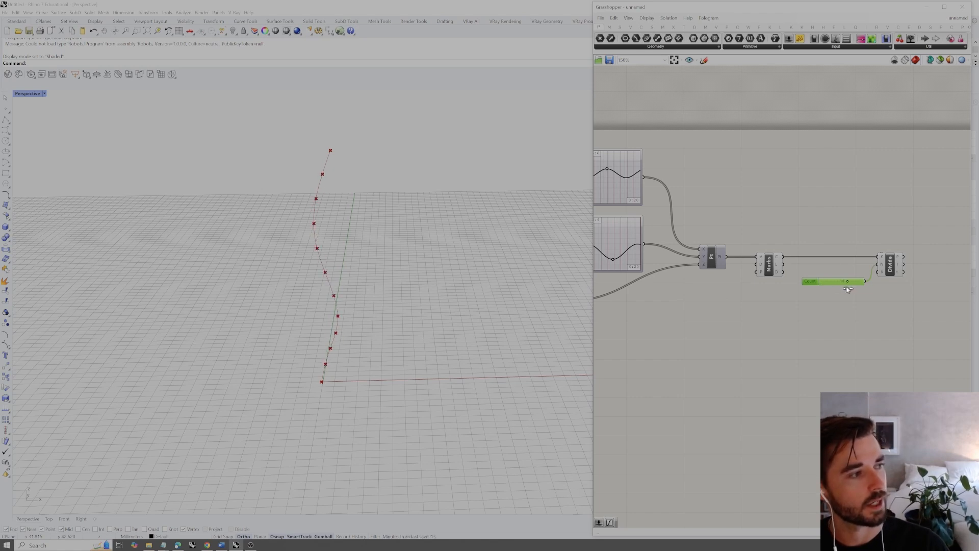
{"action": "left_click", "coordinate": [887, 249]}
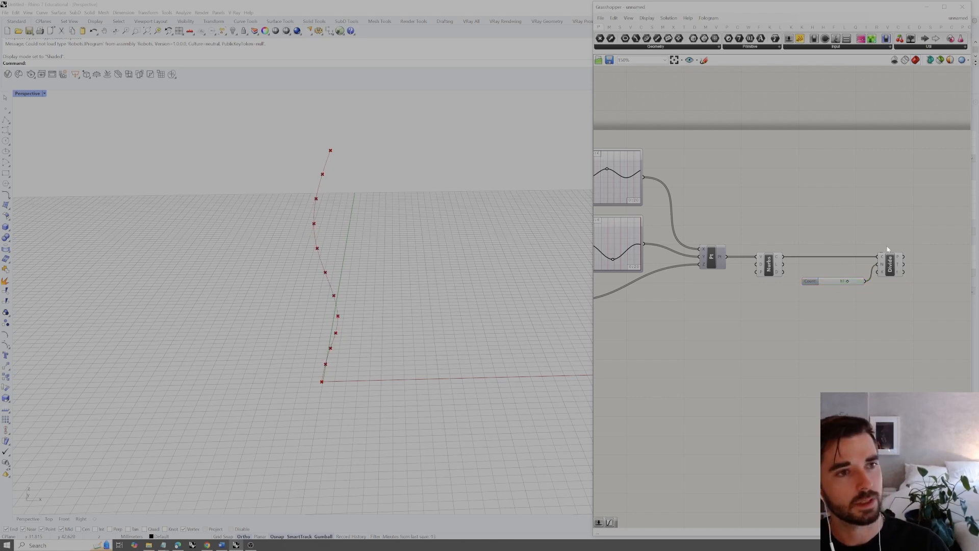
{"action": "right_click_drag", "start_coordinate": [898, 217], "coordinate": [860, 227]}
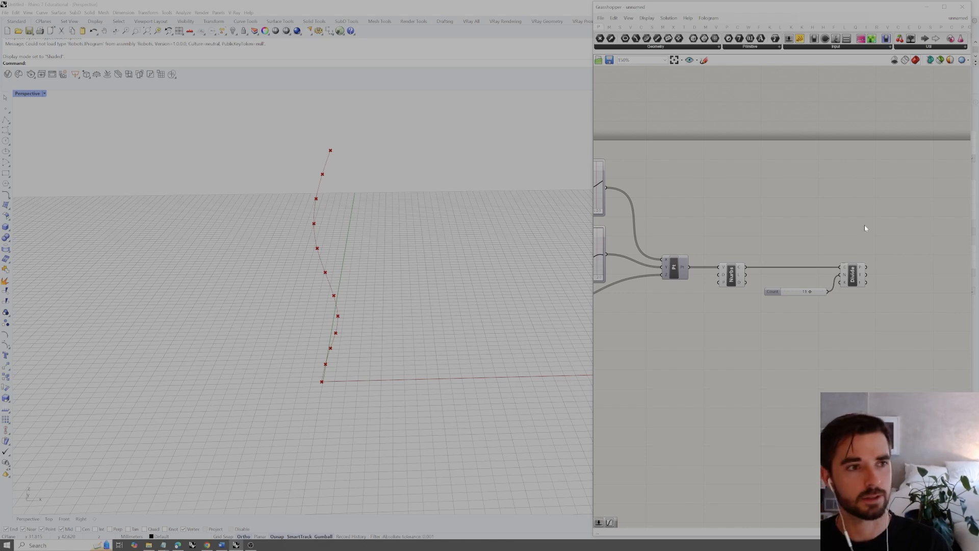
{"action": "right_click_drag", "start_coordinate": [866, 228], "coordinate": [826, 232]}
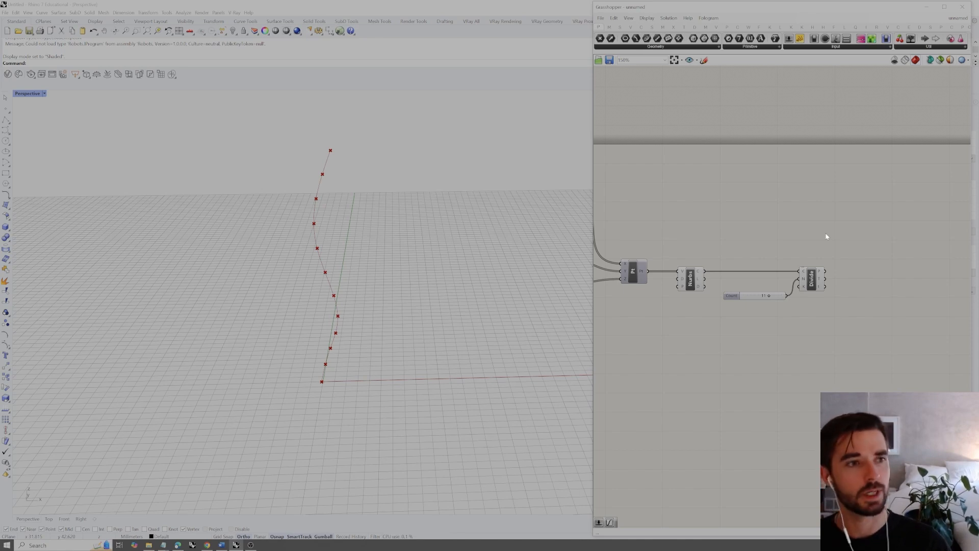
{"action": "left_click_drag", "start_coordinate": [841, 241], "coordinate": [791, 310]}
{"action": "left_click", "coordinate": [841, 311]}
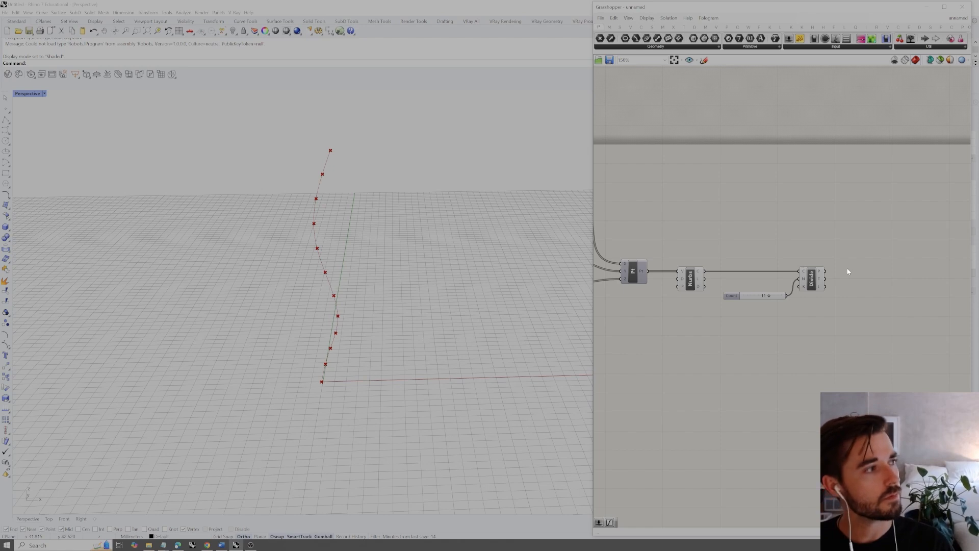
{"action": "right_click_drag", "start_coordinate": [840, 258], "coordinate": [855, 256]}
{"action": "right_click_drag", "start_coordinate": [475, 304], "coordinate": [474, 305]}
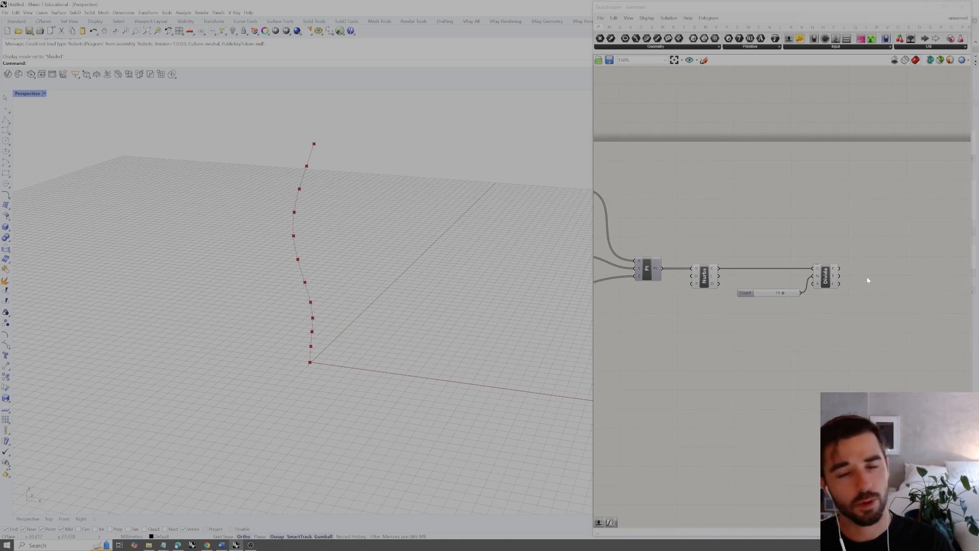
{"action": "left_click", "coordinate": [834, 272]}
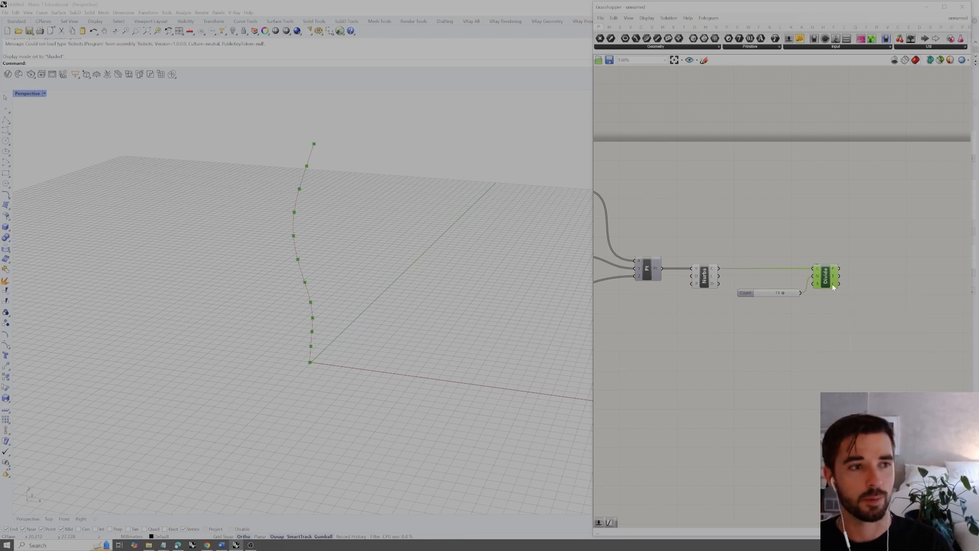
{"action": "left_click", "coordinate": [873, 274]}
{"action": "right_click_drag", "start_coordinate": [870, 255], "coordinate": [824, 259]}
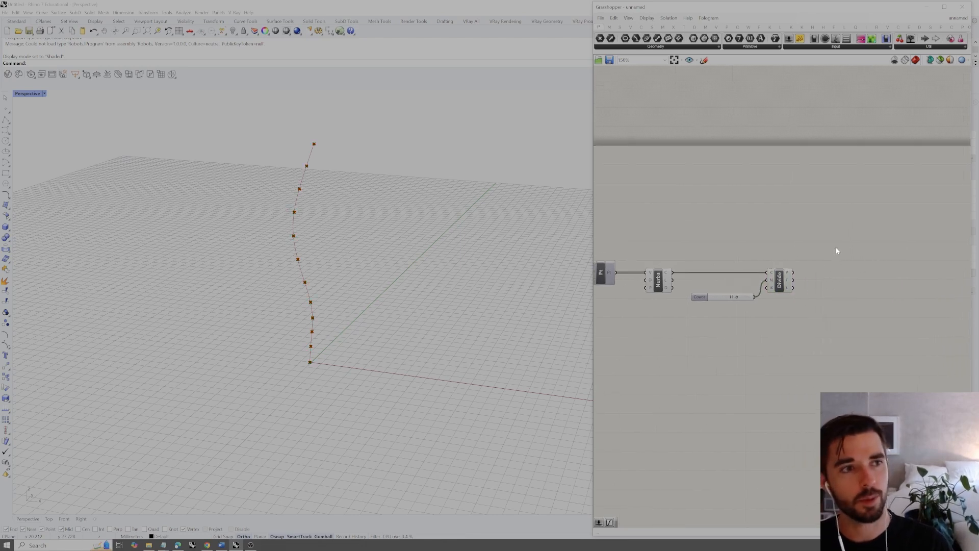
{"action": "double_click", "coordinate": [836, 246]}
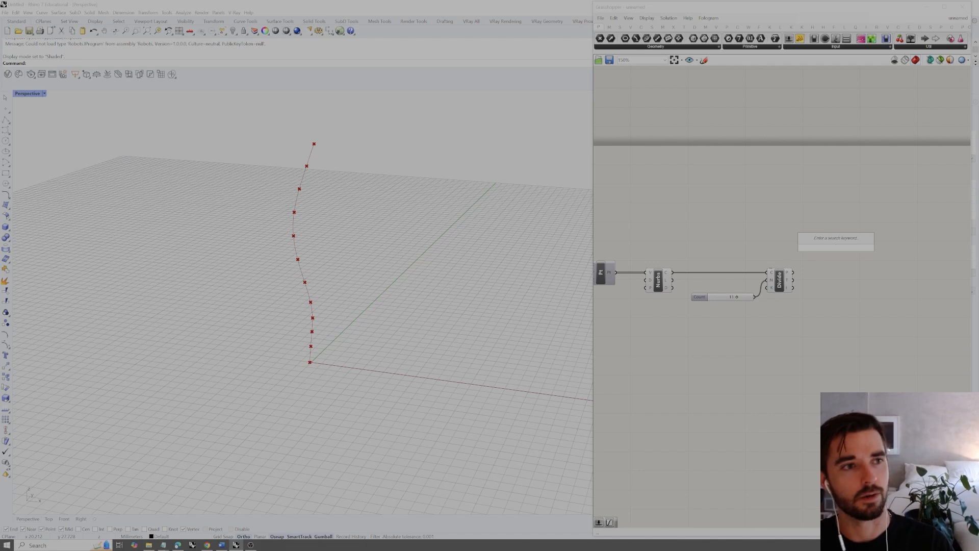
{"action": "left_click", "coordinate": [833, 256]}
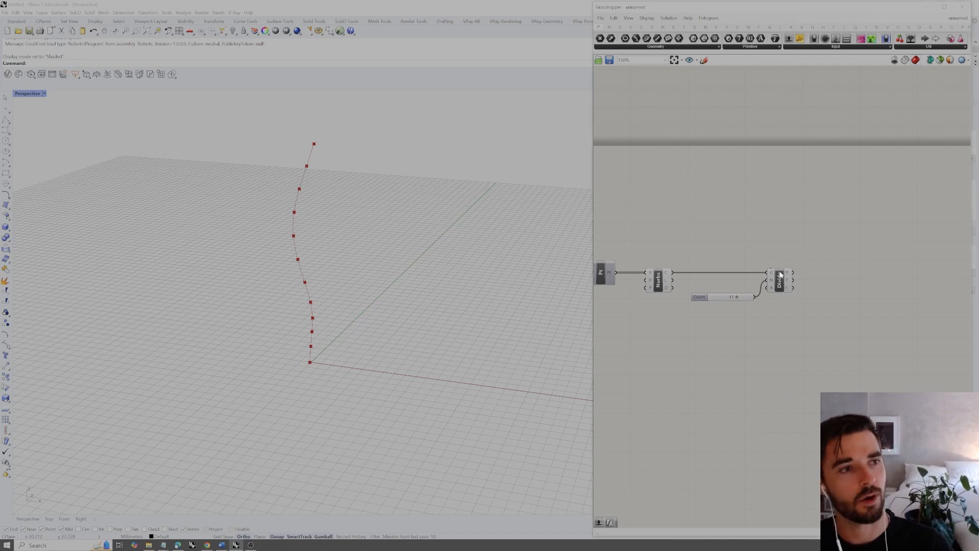
{"action": "right_click_drag", "start_coordinate": [432, 308], "coordinate": [437, 341]}
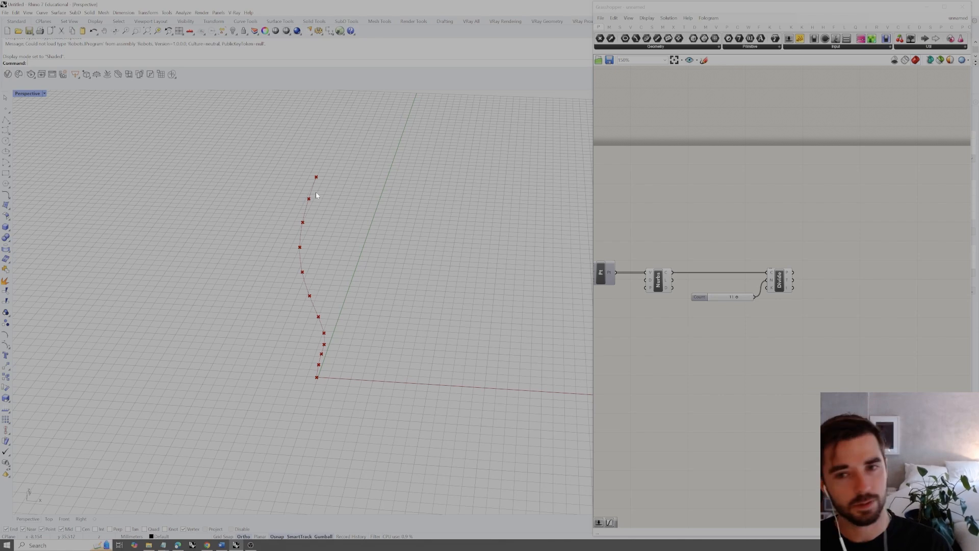
{"action": "right_click_drag", "start_coordinate": [352, 274], "coordinate": [382, 301]}
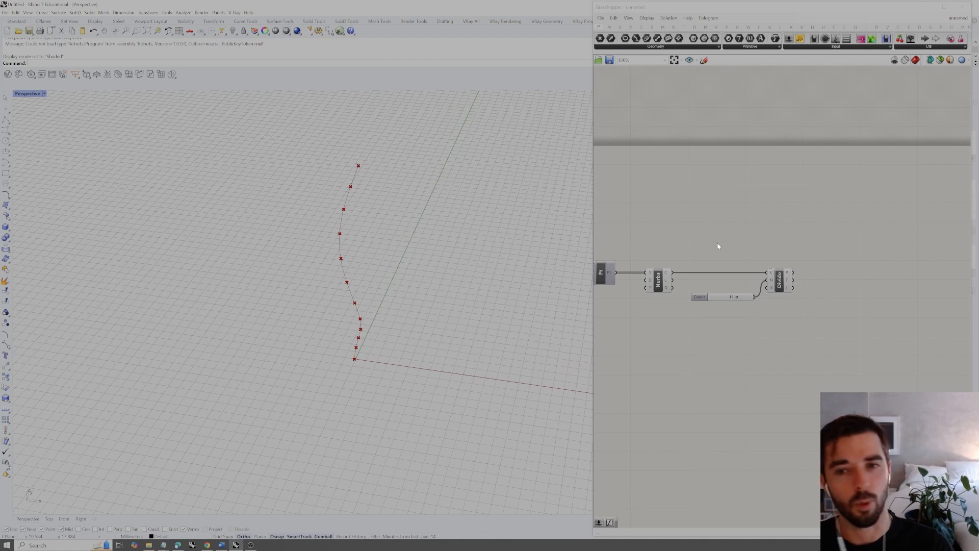
Bake the Nurbs curve into the Rhino document and select the baked curve to check it
{"action": "left_click", "coordinate": [662, 278]}
{"action": "right_click", "coordinate": [672, 257]}
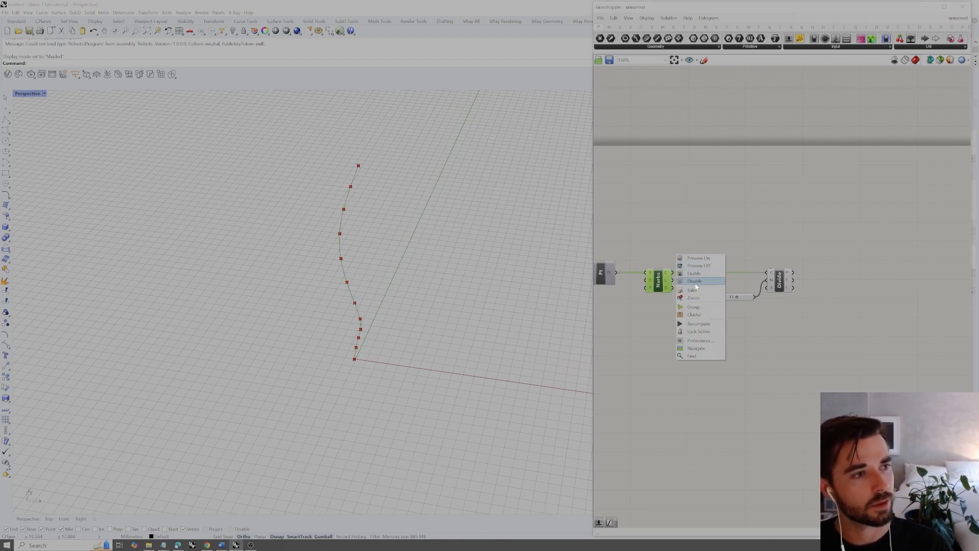
{"action": "left_click", "coordinate": [350, 288]}
{"action": "left_click", "coordinate": [392, 299]}
{"action": "right_click_drag", "start_coordinate": [386, 307], "coordinate": [395, 309], "text": "shift"}
Bake the Divide Curve points into the Rhino document
{"action": "left_click", "coordinate": [781, 283]}
{"action": "right_click", "coordinate": [805, 256]}
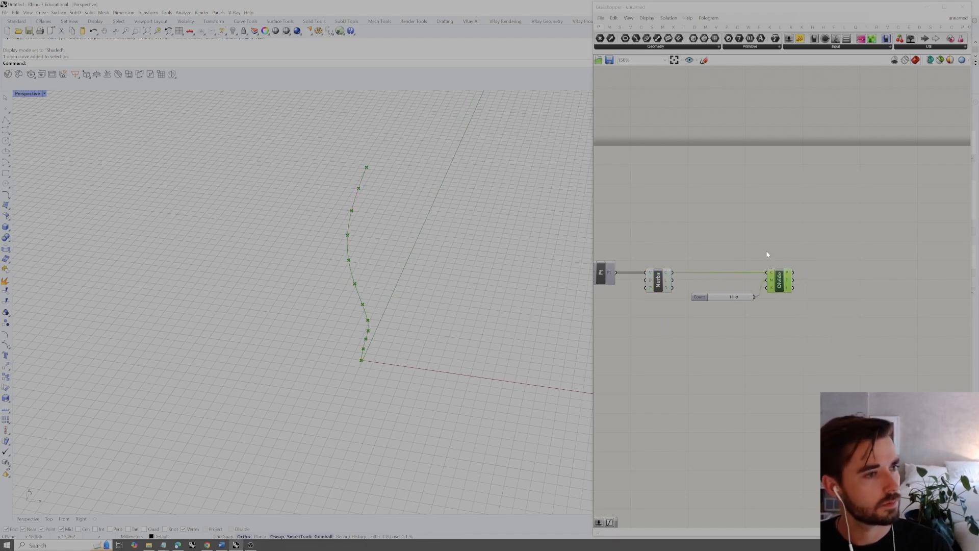
{"action": "left_click", "coordinate": [778, 217]}
{"action": "right_click_drag", "start_coordinate": [330, 293], "coordinate": [365, 280]}
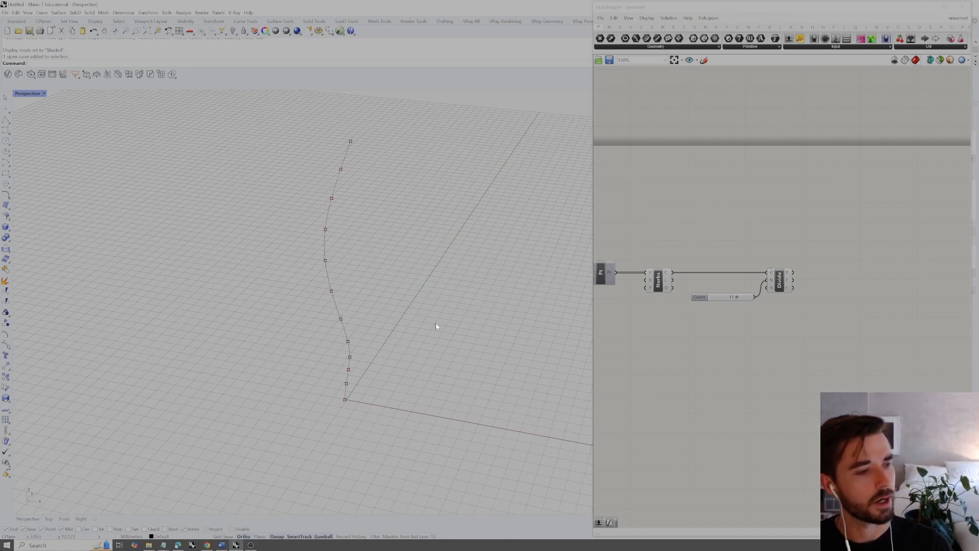
Draw a circle on the ground plane beside the curve's base, move it farther back and scale it down slightly
{"action": "type", "text": "circle"}
{"action": "key", "text": "Return"}
{"action": "left_click", "coordinate": [424, 347]}
{"action": "left_click", "coordinate": [494, 338]}
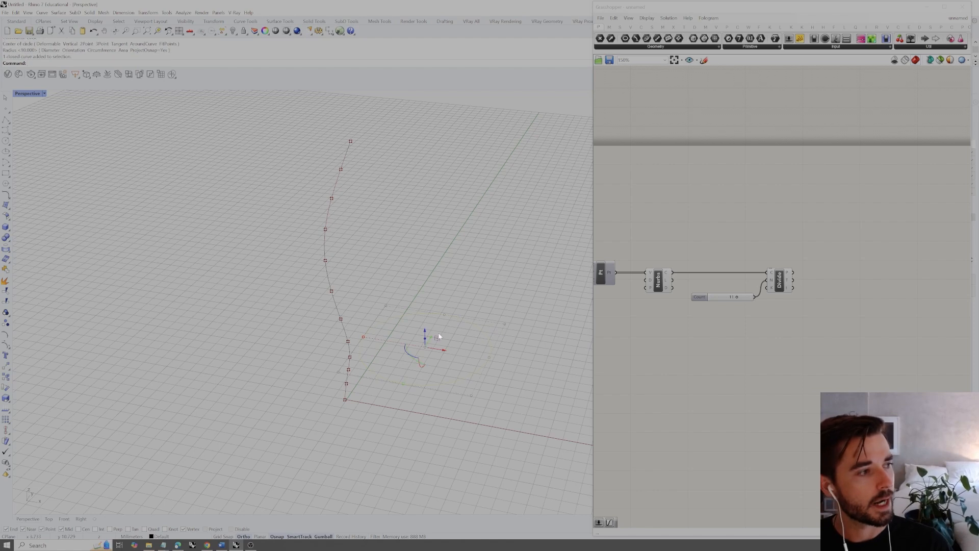
{"action": "left_click_drag", "start_coordinate": [431, 335], "coordinate": [450, 300]}
{"action": "left_click_drag", "start_coordinate": [391, 298], "coordinate": [401, 300], "text": "shift"}
Enable the Center snap and copy the circle from its center onto every division point along the baked curve
{"action": "left_click", "coordinate": [468, 290]}
{"action": "left_click", "coordinate": [467, 293]}
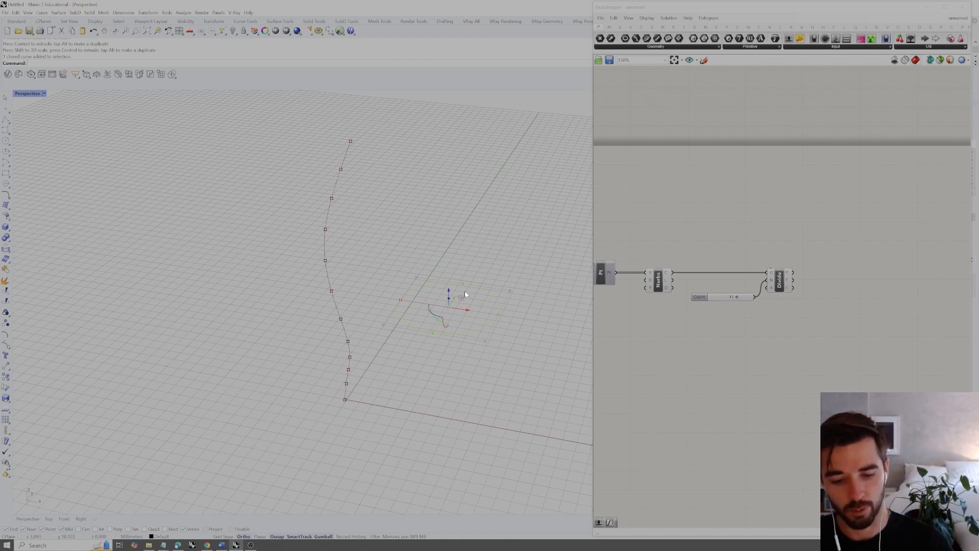
{"action": "type", "text": "copy"}
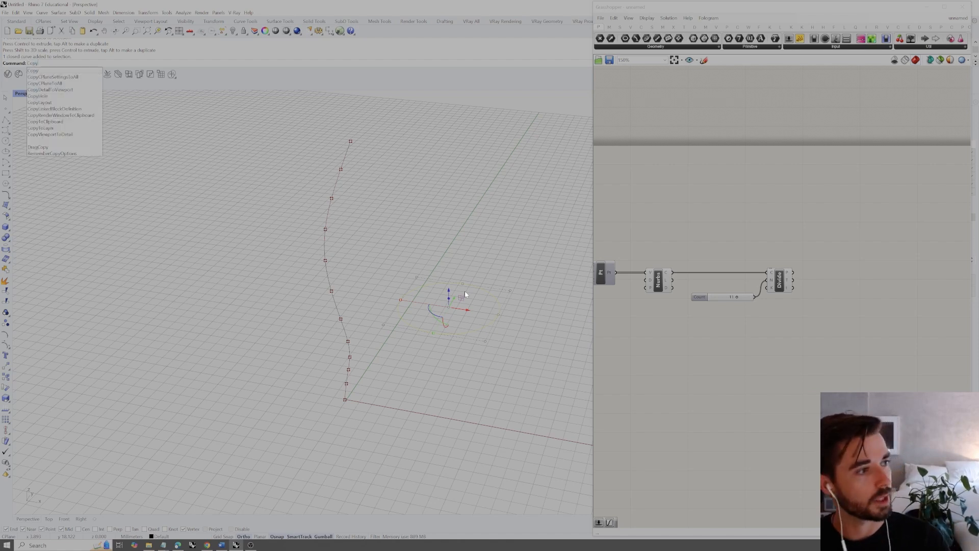
{"action": "key", "text": "Return"}
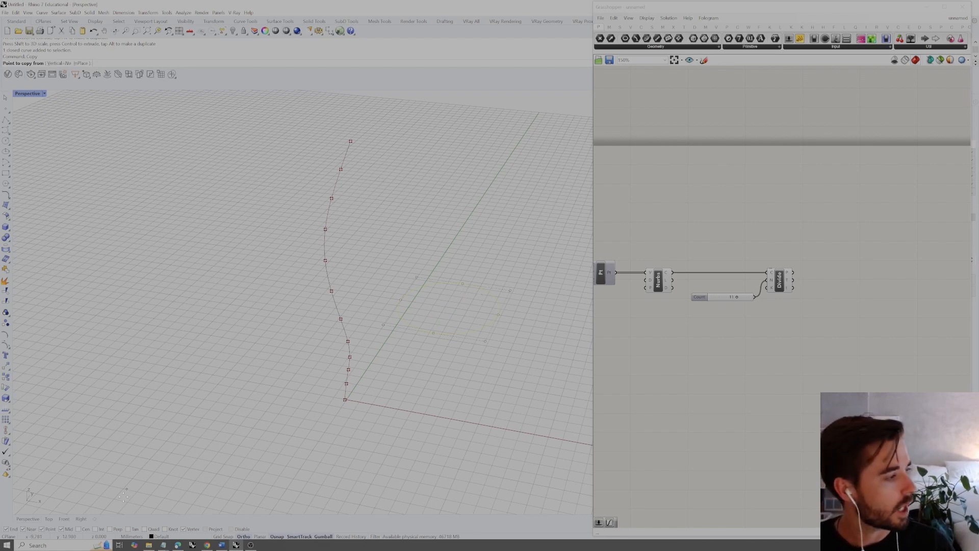
{"action": "left_click", "coordinate": [78, 529]}
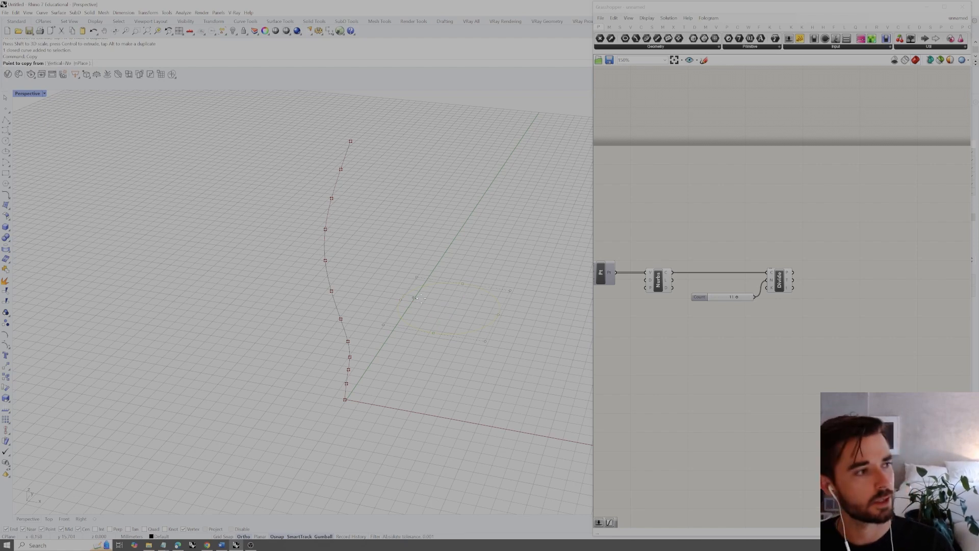
{"action": "left_click", "coordinate": [479, 289]}
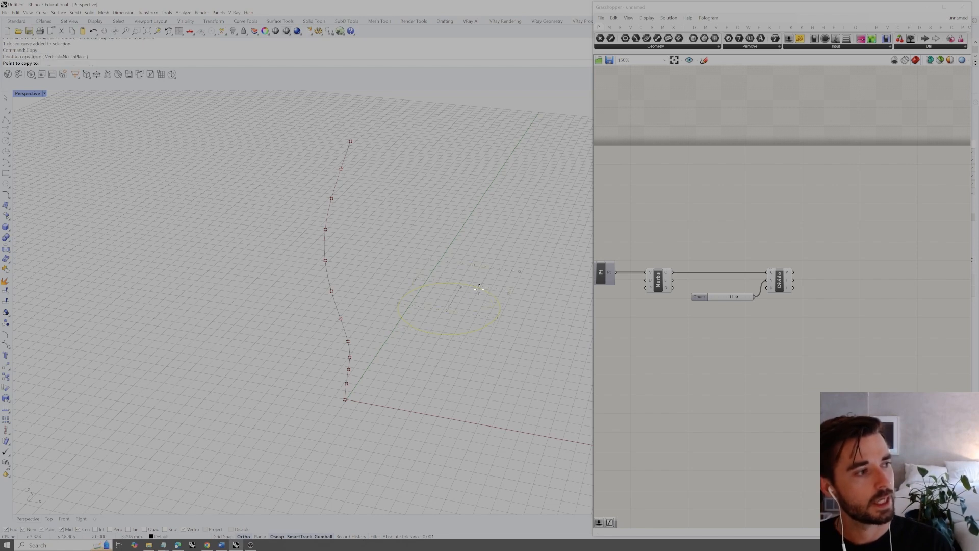
{"action": "left_click", "coordinate": [345, 399]}
{"action": "left_click", "coordinate": [346, 384]}
{"action": "left_click", "coordinate": [349, 370]}
{"action": "left_click", "coordinate": [349, 357]}
{"action": "right_click_drag", "start_coordinate": [350, 357], "coordinate": [339, 313]}
{"action": "left_click", "coordinate": [325, 303]}
{"action": "left_click", "coordinate": [318, 277]}
{"action": "left_click", "coordinate": [312, 247]}
{"action": "left_click", "coordinate": [310, 219]}
{"action": "left_click", "coordinate": [315, 191]}
{"action": "left_click", "coordinate": [324, 163]}
{"action": "left_click", "coordinate": [334, 137]}
{"action": "left_click", "coordinate": [343, 108]}
{"action": "key", "text": "Return"}
Select the copied circles along the curve and loft them into a tube surface with the Normal style
{"action": "right_click_drag", "start_coordinate": [429, 187], "coordinate": [311, 109]}
{"action": "left_click_drag", "start_coordinate": [279, 102], "coordinate": [216, 458]}
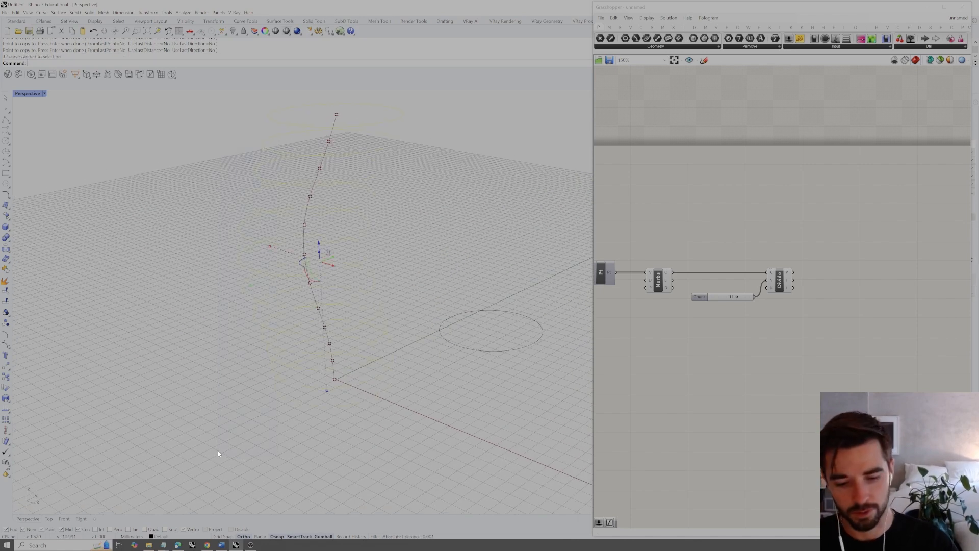
{"action": "key", "text": "Return"}
{"action": "key", "text": "Return"}
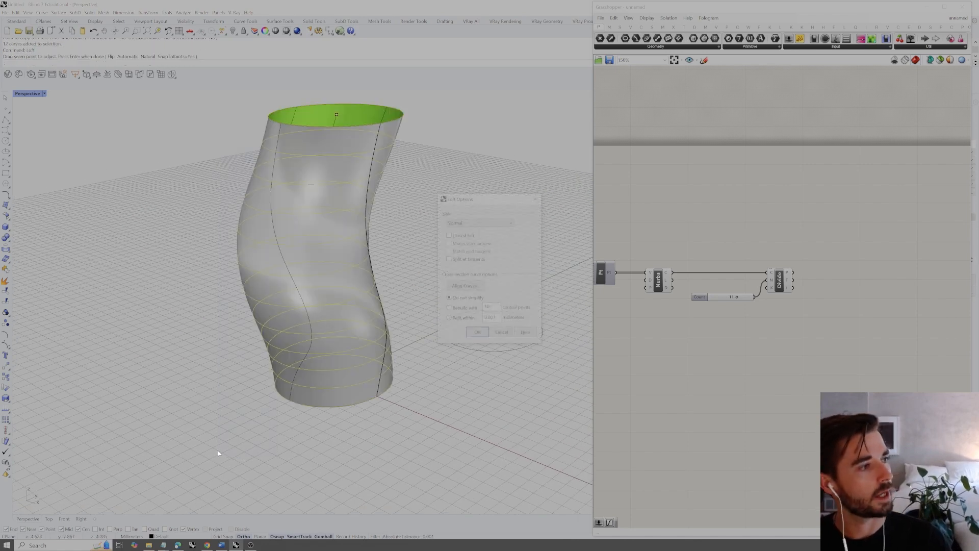
{"action": "left_click", "coordinate": [477, 333]}
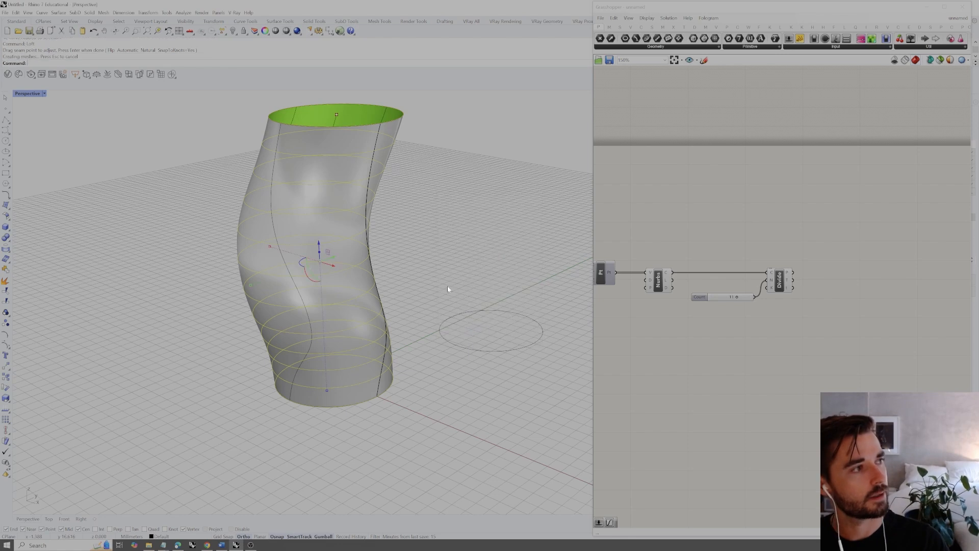
{"action": "mouse_move", "coordinate": [397, 284]}
{"action": "right_mouse_down"}
{"action": "mouse_move", "coordinate": [421, 265]}
{"action": "mouse_move", "coordinate": [442, 275]}
{"action": "mouse_move", "coordinate": [426, 298]}
{"action": "mouse_move", "coordinate": [401, 274]}
{"action": "right_mouse_up"}
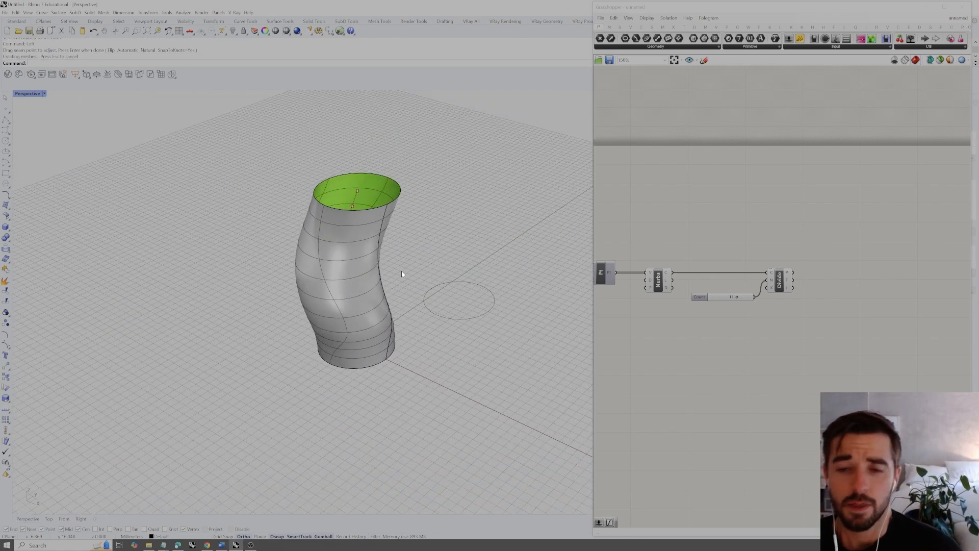
Undo the loft and the circle copies along the curve
{"action": "key", "text": "ctrl+z"}
{"action": "key", "text": "ctrl+z"}
{"action": "right_click_drag", "start_coordinate": [392, 273], "coordinate": [362, 188]}
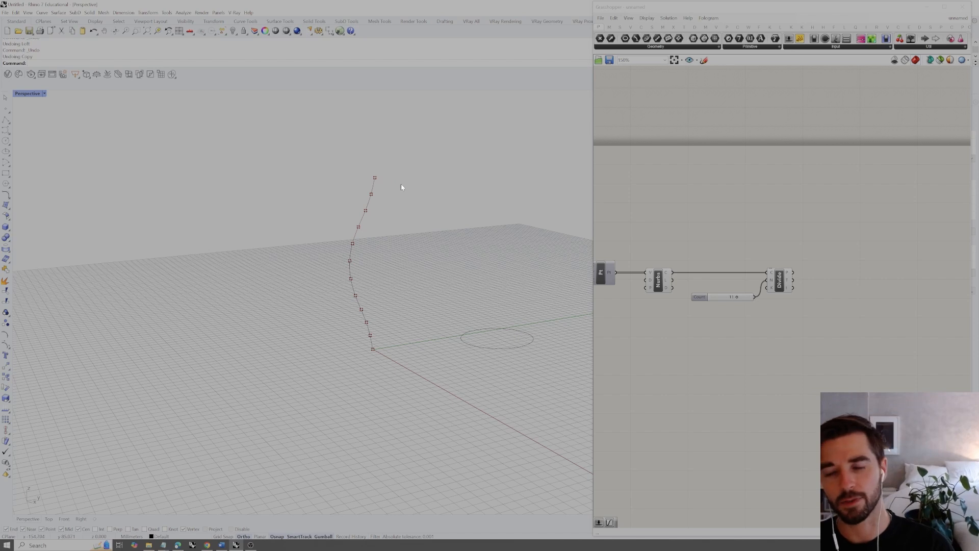
Delete the circle beside the curve together with the baked curve and points from the Rhino document
{"action": "left_click", "coordinate": [509, 329]}
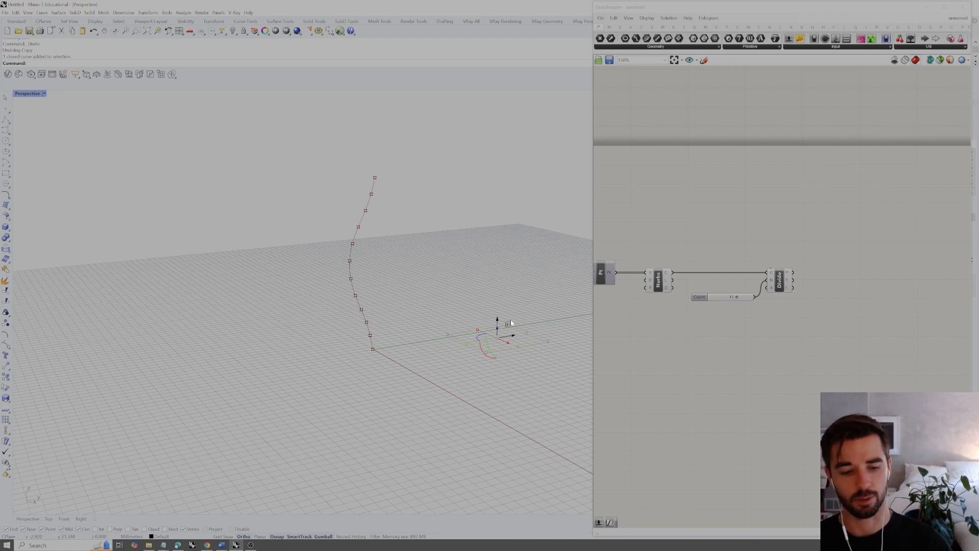
{"action": "right_click_drag", "start_coordinate": [499, 323], "coordinate": [442, 301]}
{"action": "key", "text": "Escape"}
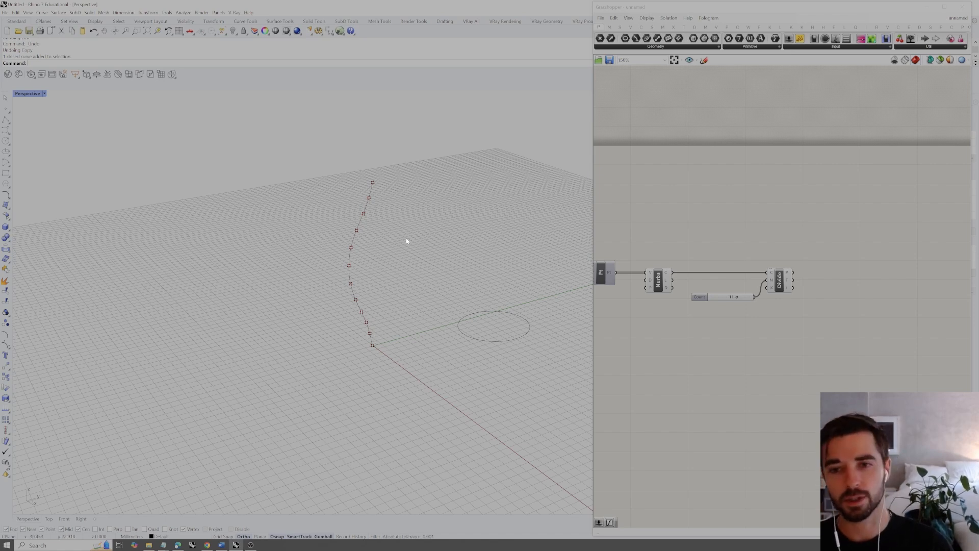
{"action": "right_click_drag", "start_coordinate": [494, 284], "coordinate": [445, 273]}
{"action": "key", "text": "ctrl+a"}
{"action": "key", "text": "Delete"}
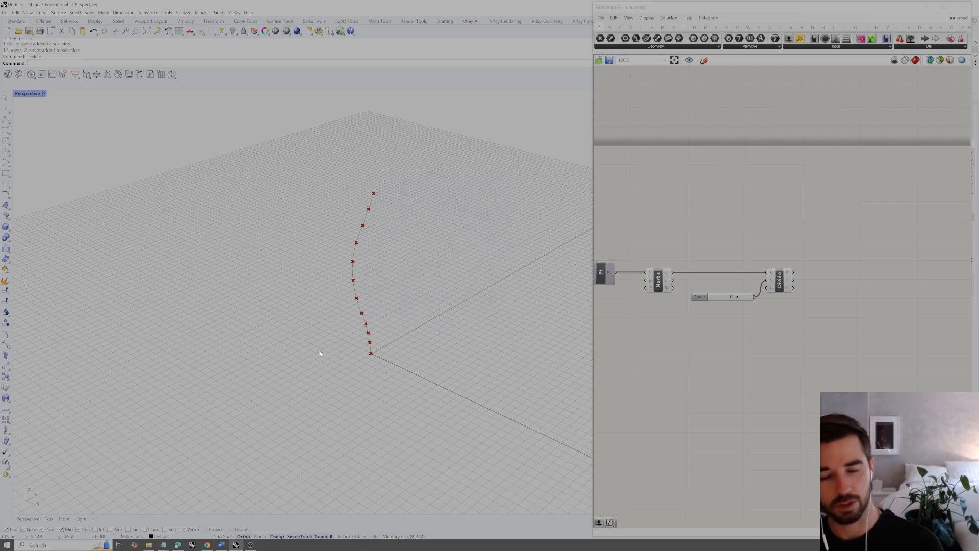
{"action": "right_click_drag", "start_coordinate": [362, 320], "coordinate": [380, 336], "text": "shift"}
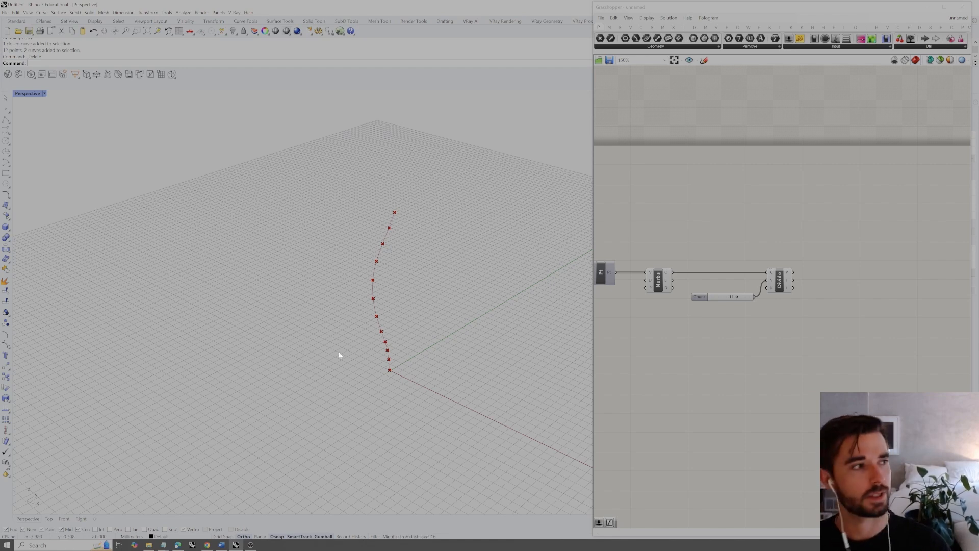
Add a Perp Frame component above Divide Curve and connect the Nurbs curve output to its curve input
{"action": "left_click", "coordinate": [748, 238]}
{"action": "double_click", "coordinate": [813, 254]}
{"action": "left_click", "coordinate": [825, 258]}
{"action": "double_click", "coordinate": [824, 240]}
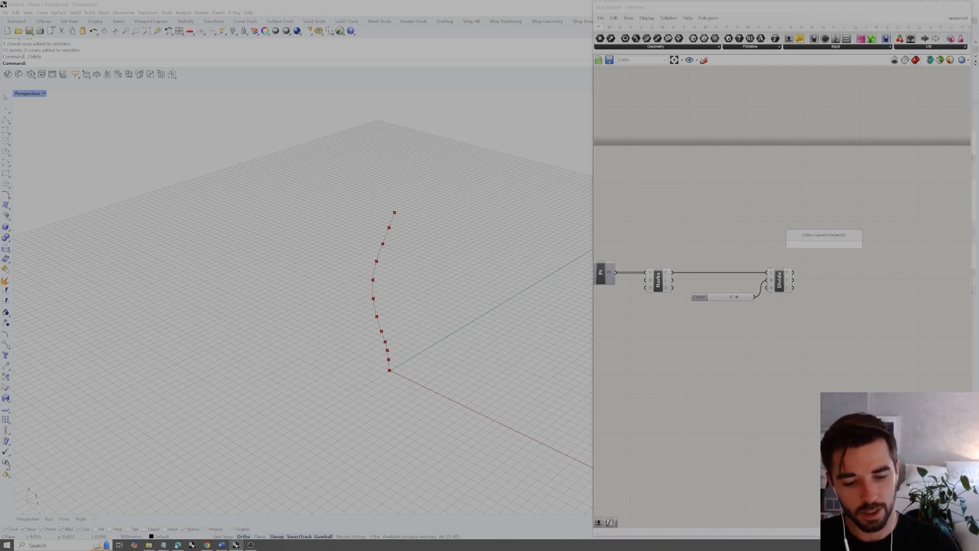
{"action": "type", "text": "perp f"}
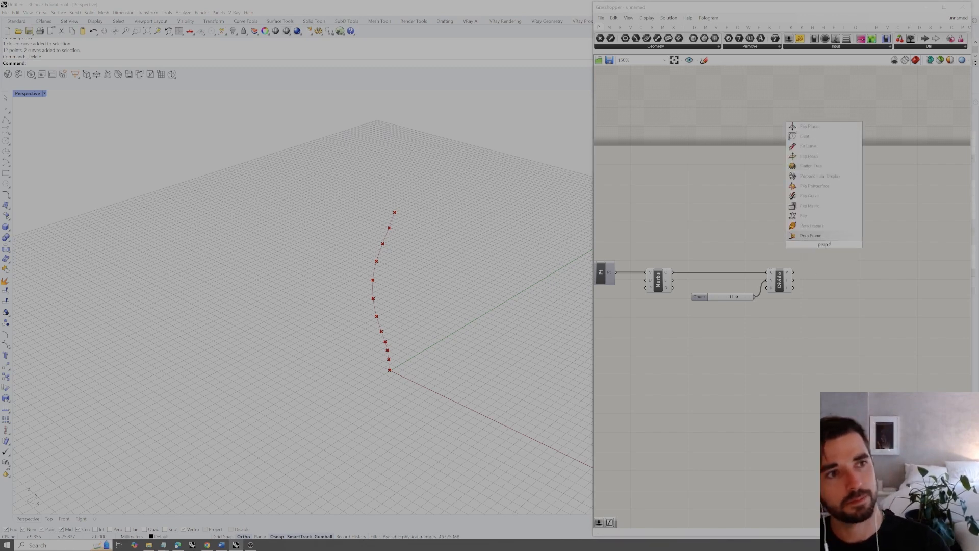
{"action": "key", "text": "Return"}
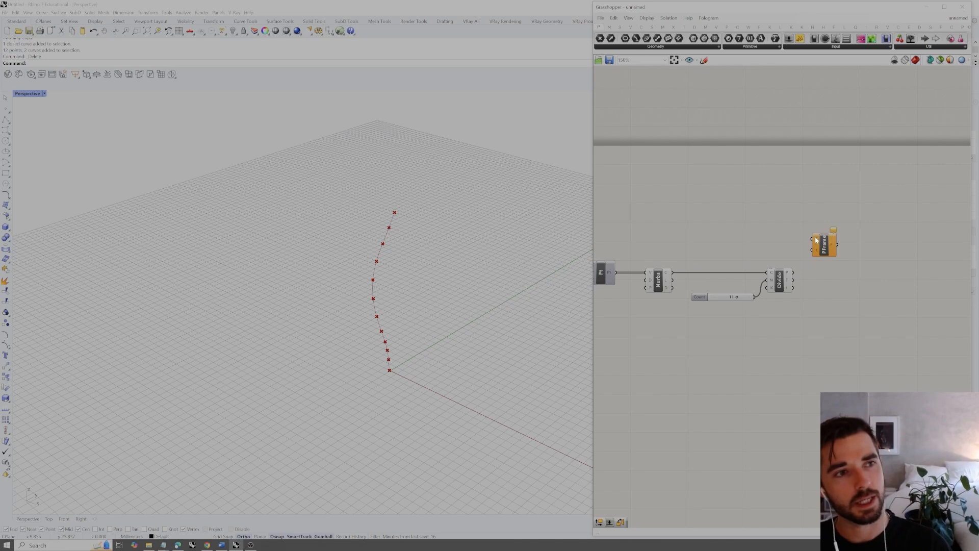
{"action": "left_click_drag", "start_coordinate": [672, 272], "coordinate": [831, 247]}
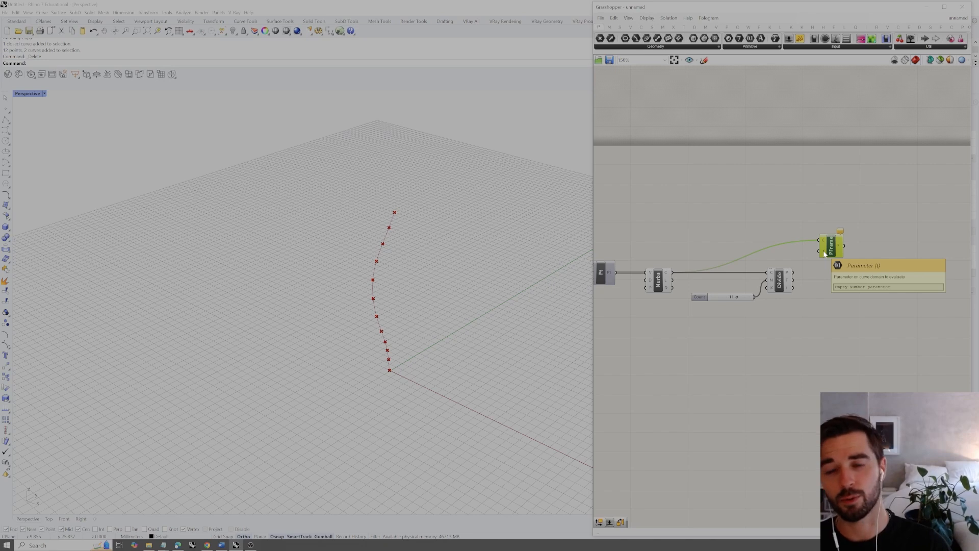
{"action": "left_click", "coordinate": [825, 281]}
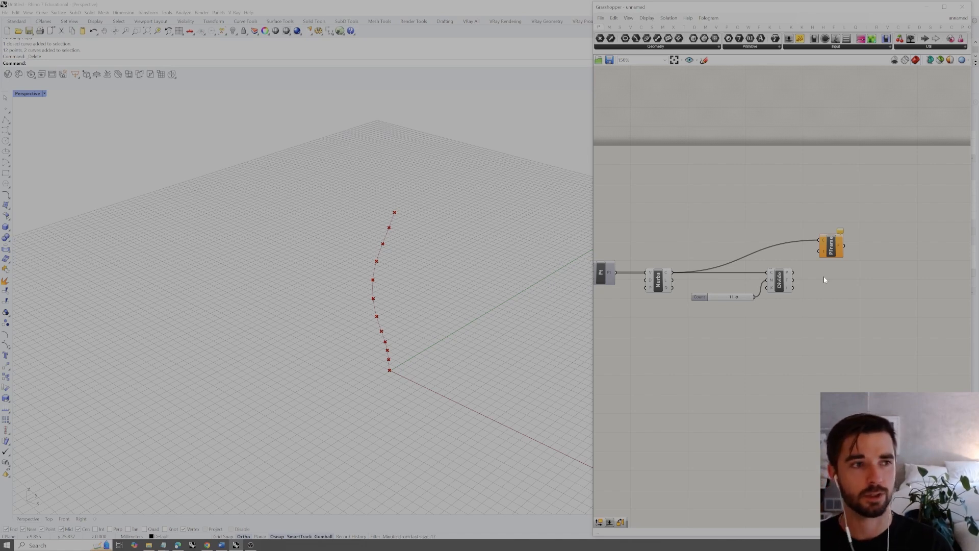
Examine the definition from the Range component through the graph mappers and point coordinates to the unconnected parameter input of Perp Frame
{"action": "scroll", "coordinate": [824, 276], "scroll_direction": "down", "scroll_amount": 2}
{"action": "right_click_drag", "start_coordinate": [775, 269], "coordinate": [877, 286]}
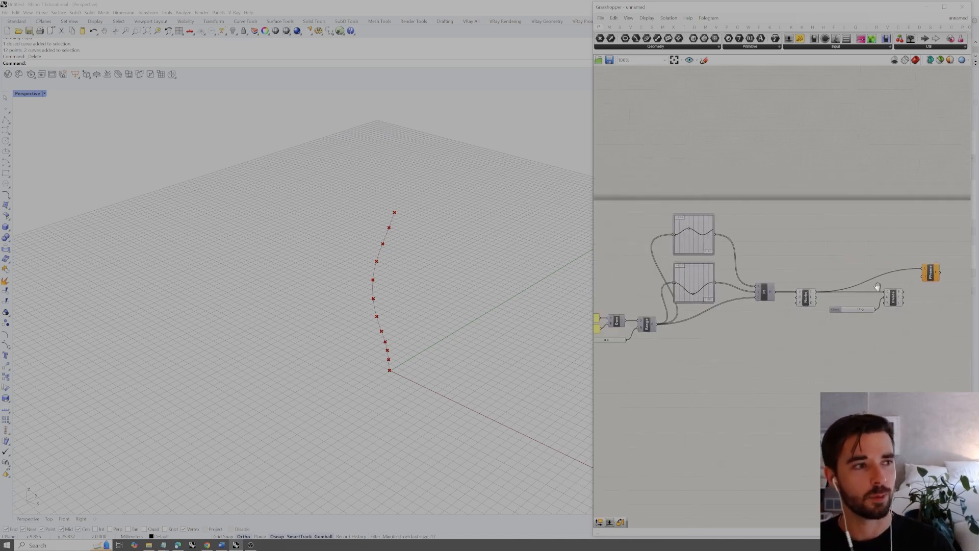
{"action": "right_click_drag", "start_coordinate": [725, 279], "coordinate": [794, 266]}
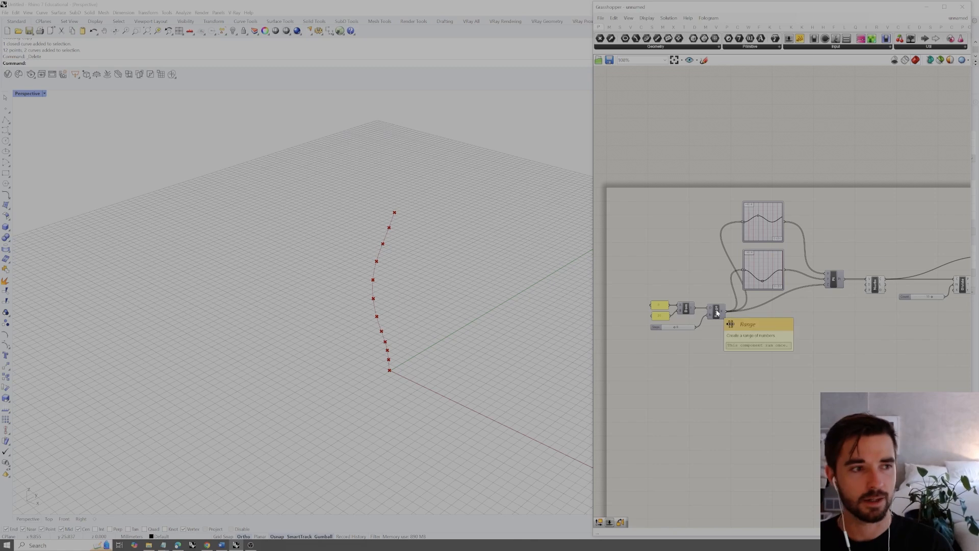
{"action": "right_click_drag", "start_coordinate": [759, 322], "coordinate": [712, 324]}
{"action": "mouse_move", "coordinate": [781, 278]}
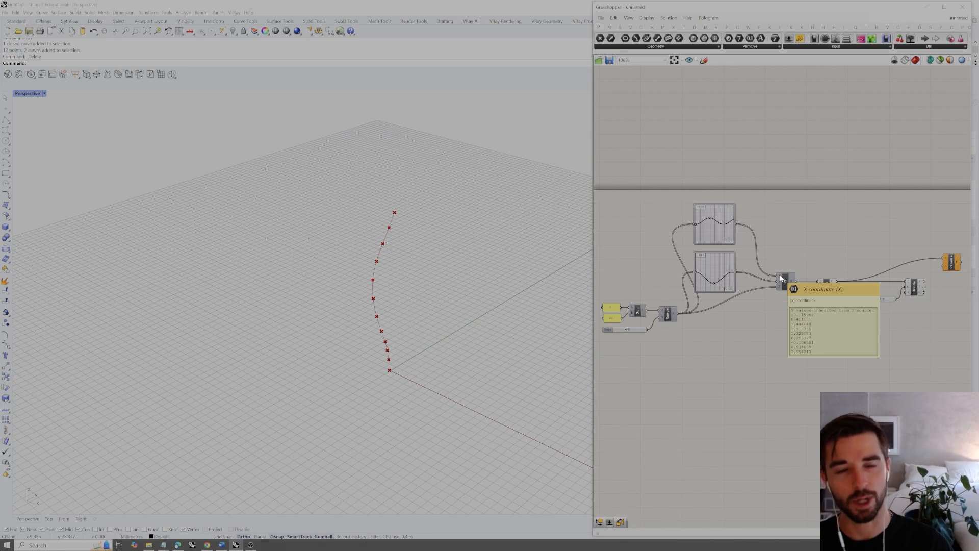
{"action": "right_click_drag", "start_coordinate": [795, 270], "coordinate": [739, 289]}
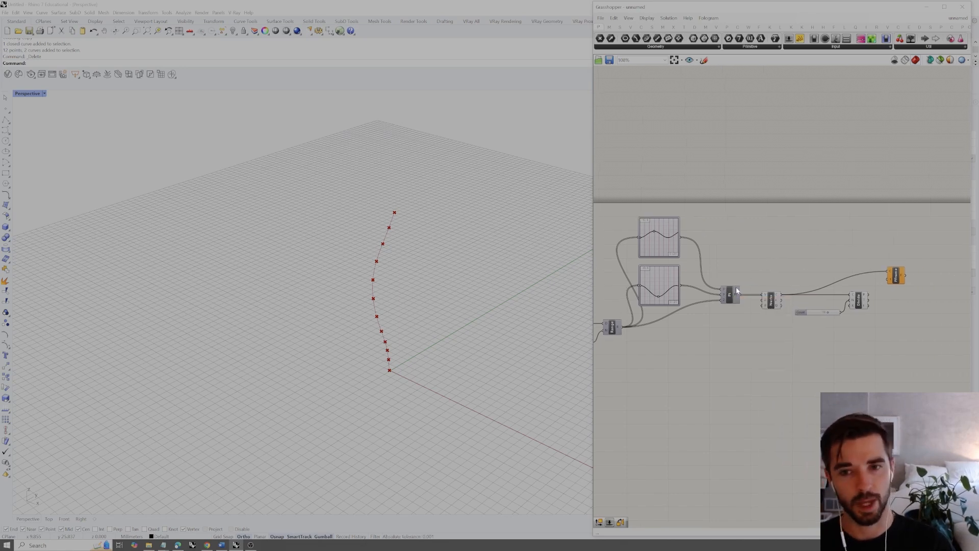
{"action": "scroll", "coordinate": [888, 278], "scroll_direction": "up", "scroll_amount": 4}
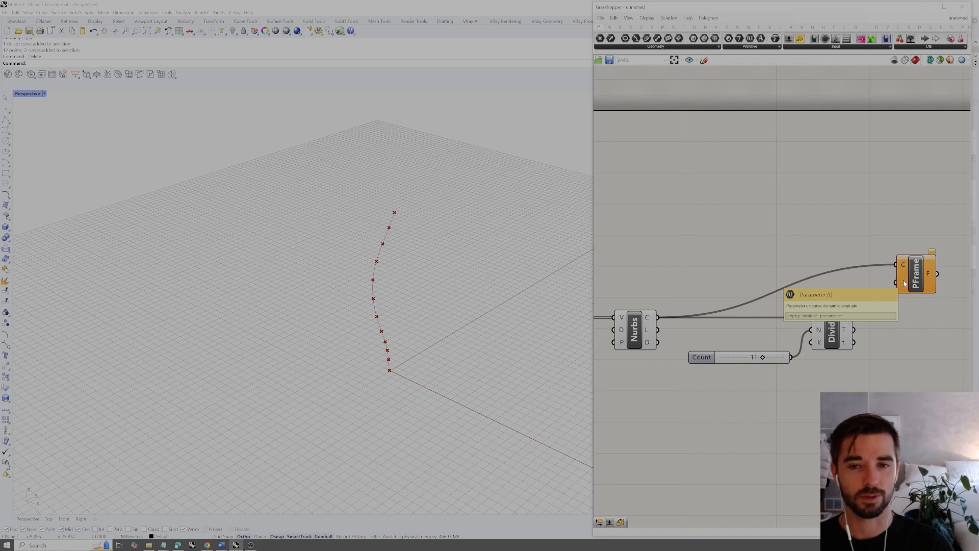
{"action": "right_click_drag", "start_coordinate": [872, 301], "coordinate": [858, 303]}
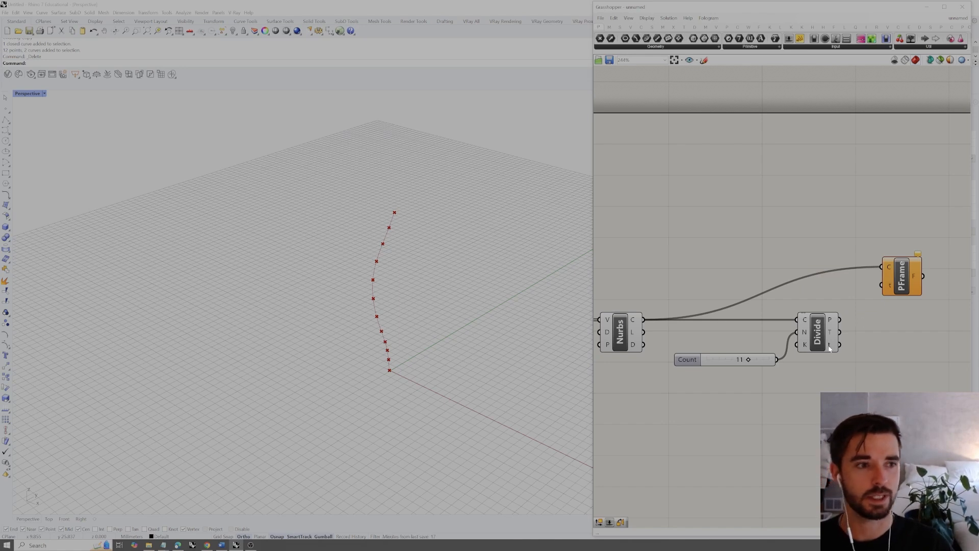
Connect the parameters output (t) of Divide Curve to the parameter input of Perp Frame to generate perpendicular frames along the curve
{"action": "left_click_drag", "start_coordinate": [840, 347], "coordinate": [883, 285]}
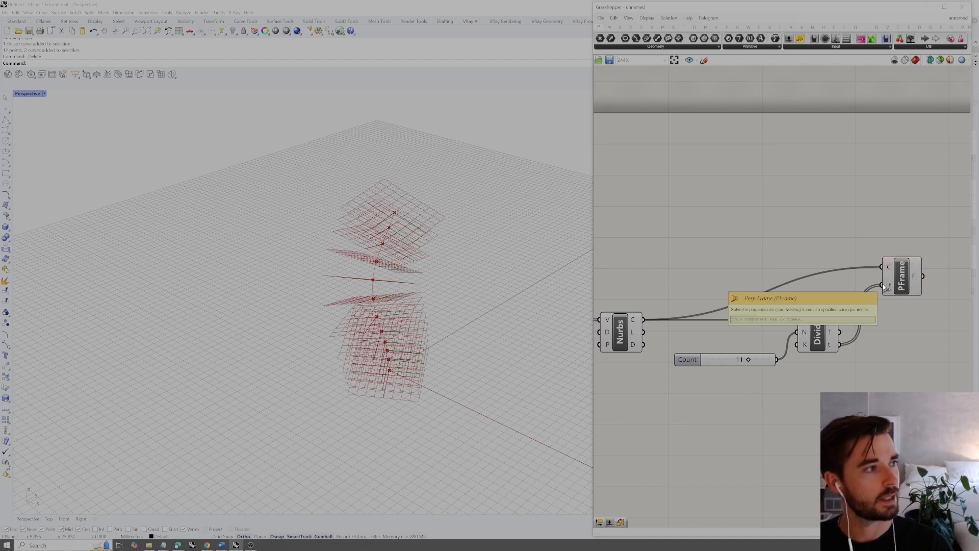
{"action": "left_click", "coordinate": [905, 259]}
{"action": "left_click", "coordinate": [905, 248]}
{"action": "right_click_drag", "start_coordinate": [422, 327], "coordinate": [393, 286]}
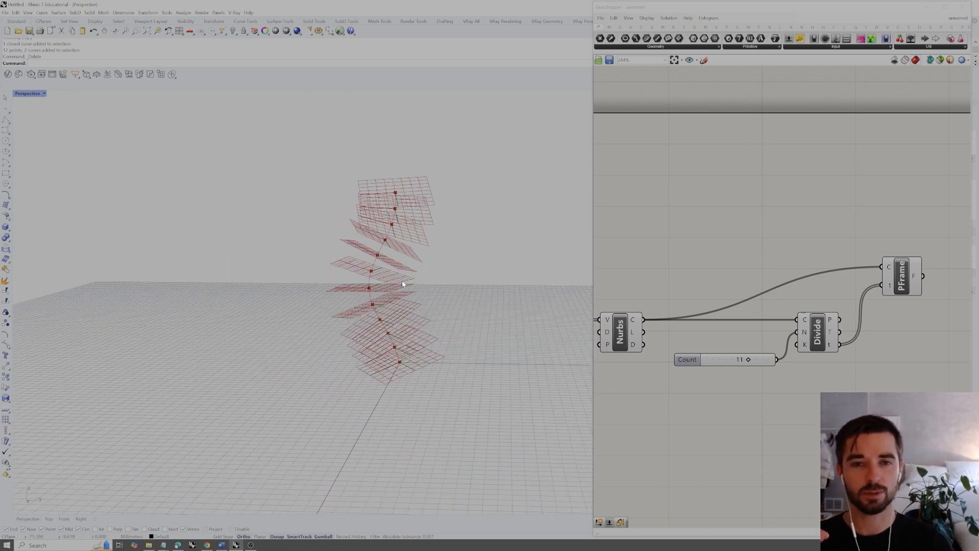
{"action": "right_click_drag", "start_coordinate": [402, 284], "coordinate": [397, 280]}
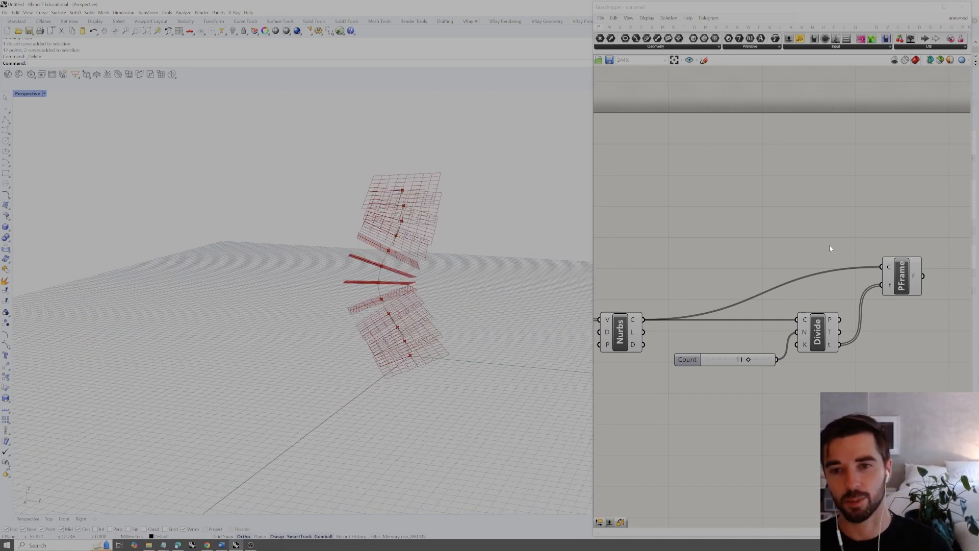
{"action": "right_click_drag", "start_coordinate": [841, 241], "coordinate": [798, 239]}
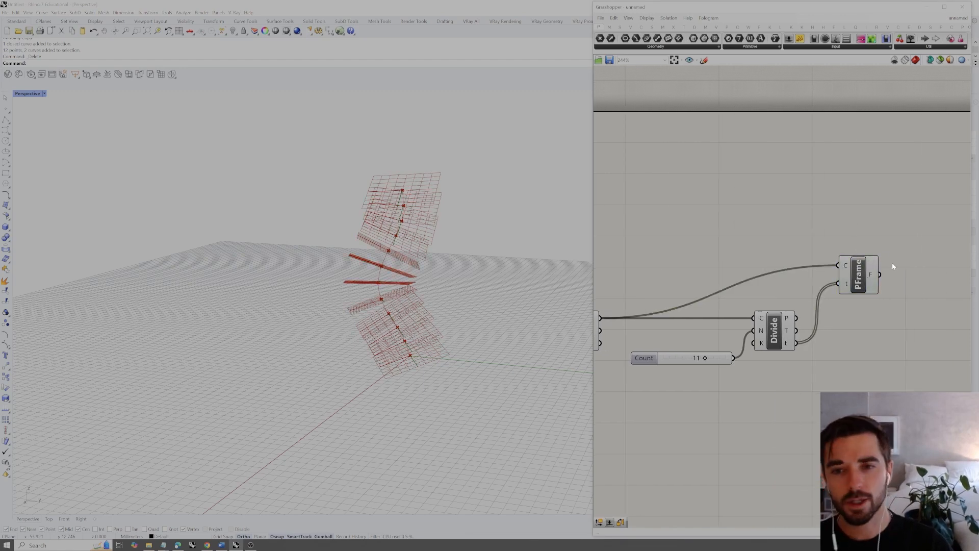
{"action": "right_click_drag", "start_coordinate": [892, 262], "coordinate": [881, 263]}
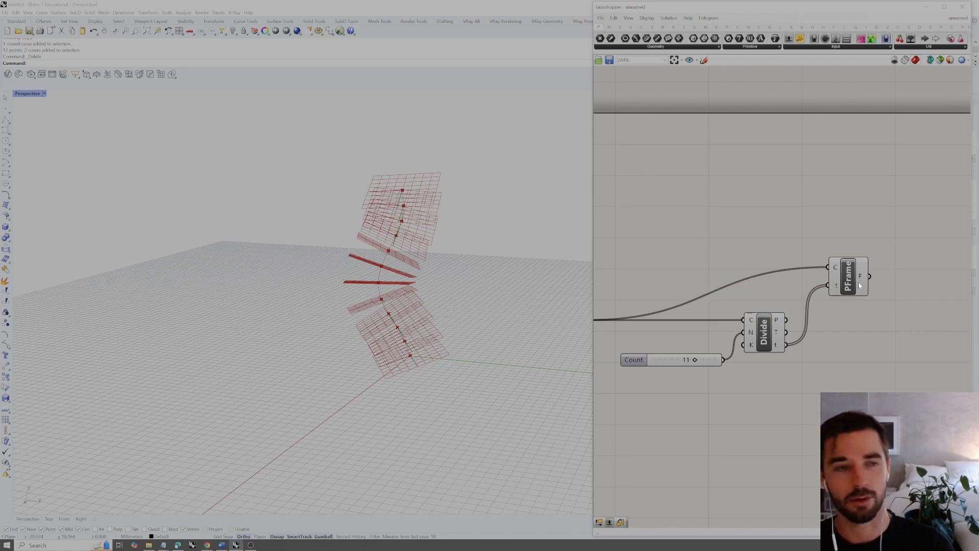
{"action": "right_click_drag", "start_coordinate": [474, 342], "coordinate": [494, 350]}
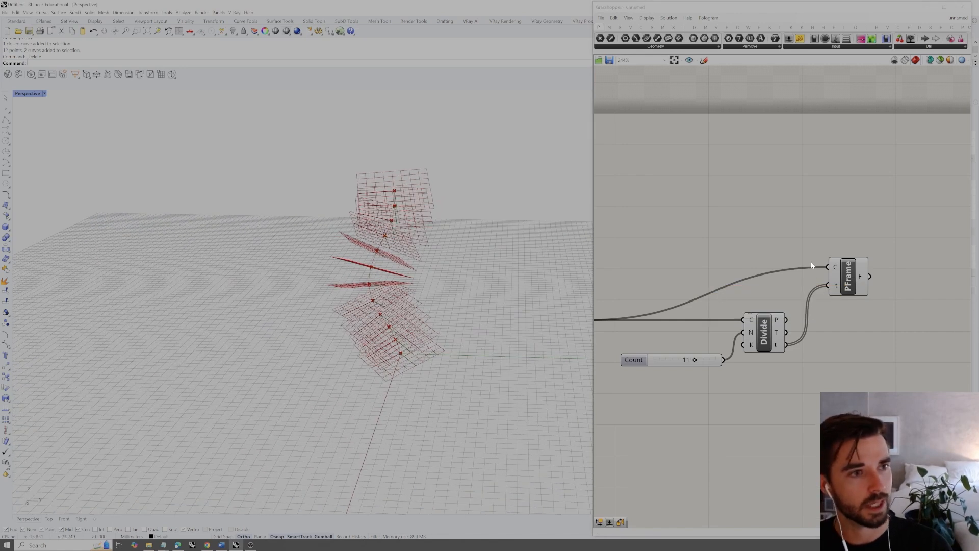
Add an Orient component beyond Perp Frame and select Perp Frame to highlight its planes in the viewport
{"action": "right_click_drag", "start_coordinate": [862, 232], "coordinate": [782, 226]}
{"action": "double_click", "coordinate": [863, 238]}
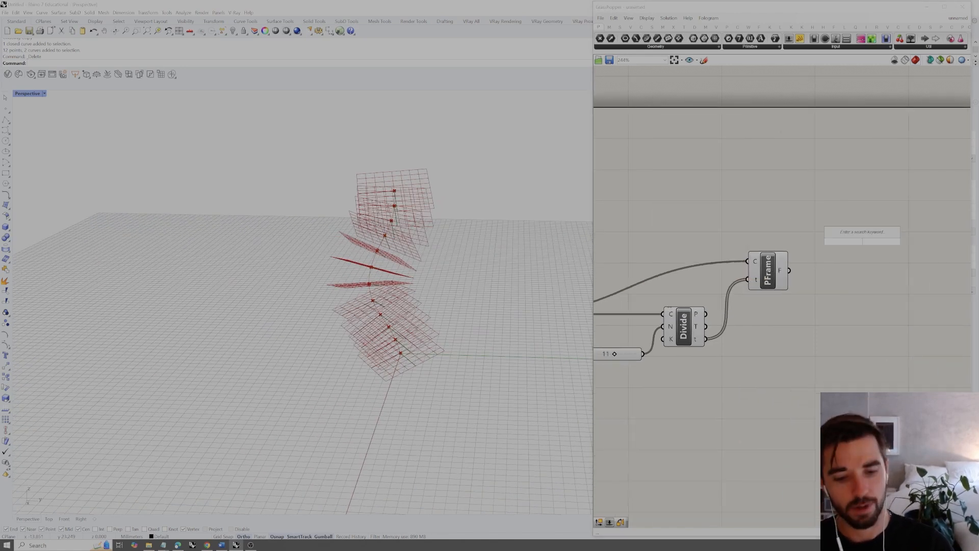
{"action": "type", "text": "orient"}
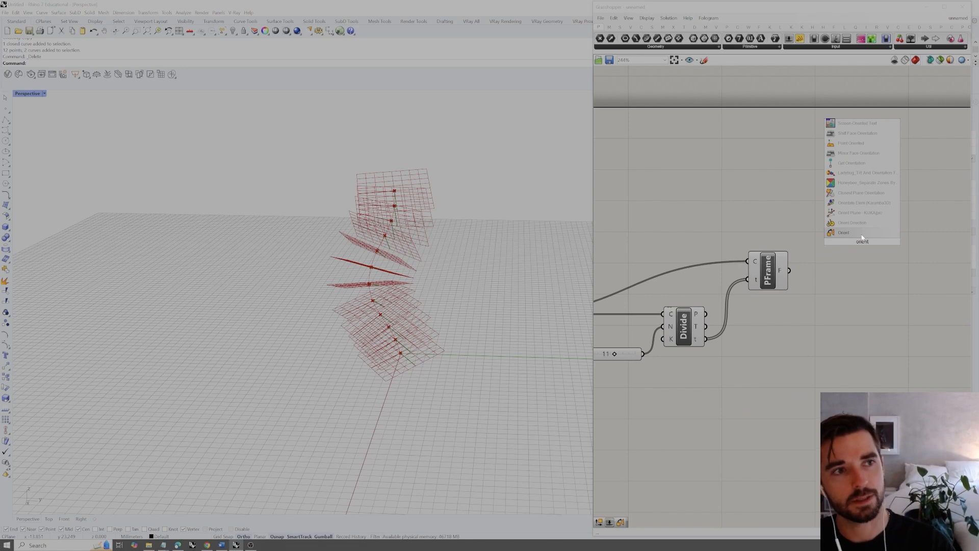
{"action": "left_click", "coordinate": [860, 234]}
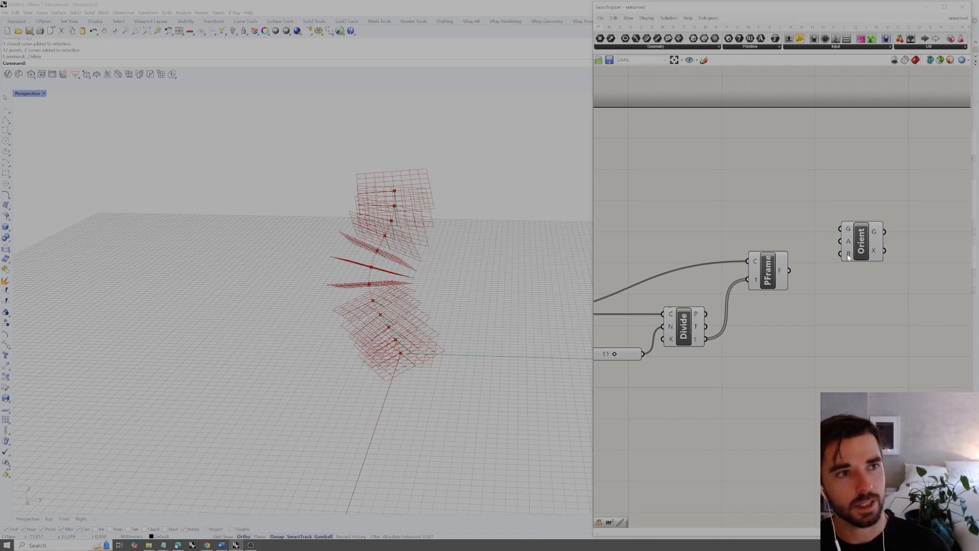
{"action": "left_click", "coordinate": [773, 278]}
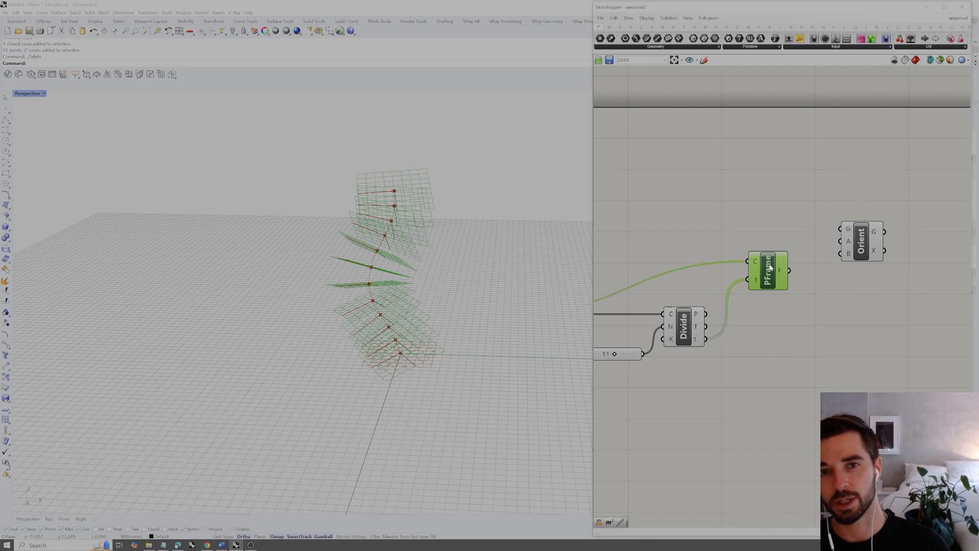
Add a Rectangle component above Divide Curve, with Orient beyond it
{"action": "left_click", "coordinate": [779, 249]}
{"action": "mouse_move", "coordinate": [863, 245]}
{"action": "left_mouse_down"}
{"action": "mouse_move", "coordinate": [864, 203]}
{"action": "mouse_move", "coordinate": [873, 353]}
{"action": "mouse_move", "coordinate": [856, 215]}
{"action": "mouse_move", "coordinate": [863, 240]}
{"action": "left_mouse_up"}
{"action": "left_click", "coordinate": [828, 177]}
{"action": "right_click_drag", "start_coordinate": [727, 219], "coordinate": [744, 232]}
{"action": "double_click", "coordinate": [730, 191]}
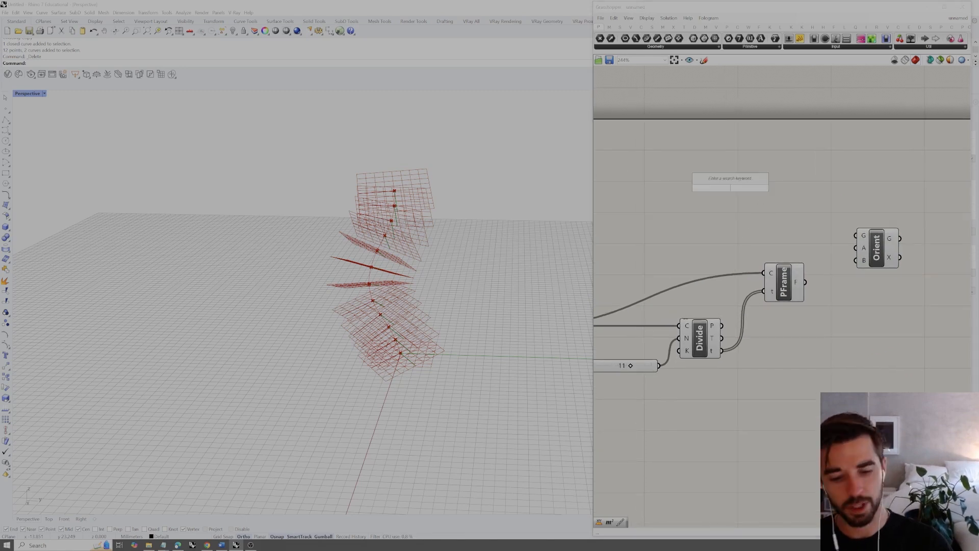
{"action": "type", "text": "rectang"}
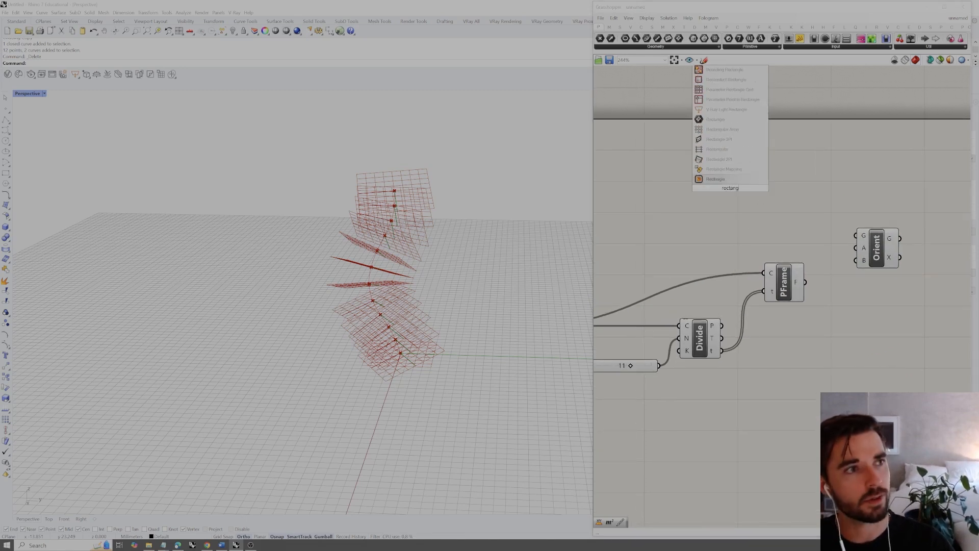
{"action": "left_click", "coordinate": [721, 180]}
{"action": "left_click_drag", "start_coordinate": [734, 183], "coordinate": [707, 177]}
{"action": "scroll", "coordinate": [359, 212], "scroll_direction": "down", "scroll_amount": 4}
{"action": "scroll", "coordinate": [390, 215], "scroll_direction": "up", "scroll_amount": 4}
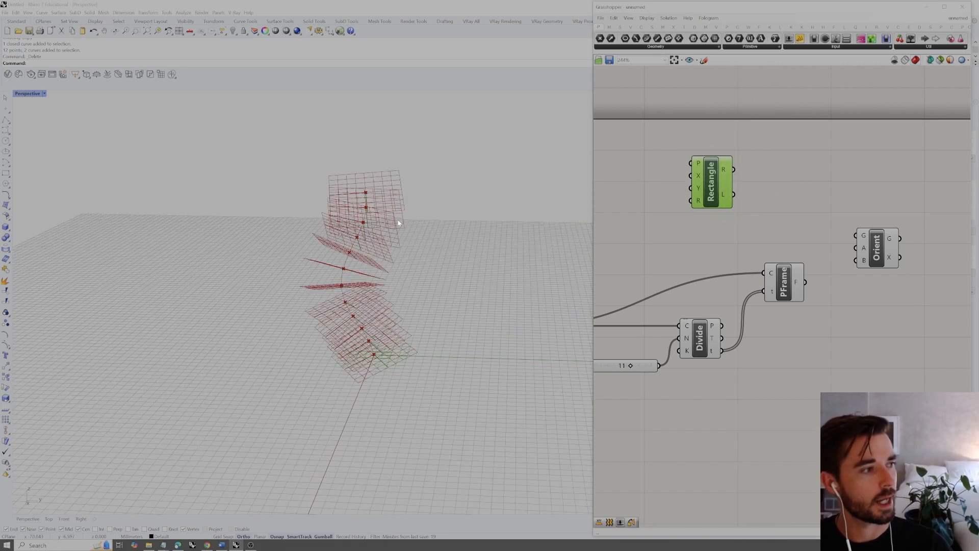
{"action": "scroll", "coordinate": [371, 368], "scroll_direction": "up", "scroll_amount": 8}
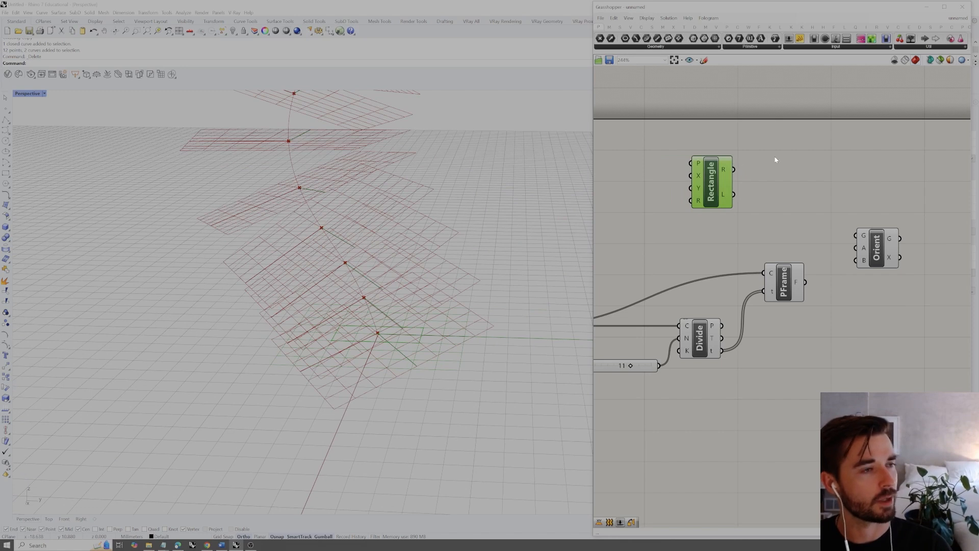
Turn off the preview of the curve, division and perpendicular frame components
{"action": "scroll", "coordinate": [867, 187], "scroll_direction": "down", "scroll_amount": 5}
{"action": "left_click_drag", "start_coordinate": [851, 212], "coordinate": [686, 291]}
{"action": "right_click", "coordinate": [740, 221]}
{"action": "left_click", "coordinate": [754, 231]}
{"action": "left_click", "coordinate": [759, 190]}
Highlight the Rectangle component's result at the origin and hide the construction plane grid in the Perspective viewport
{"action": "left_click", "coordinate": [809, 184]}
{"action": "scroll", "coordinate": [811, 184], "scroll_direction": "up", "scroll_amount": 3}
{"action": "right_click_drag", "start_coordinate": [419, 314], "coordinate": [452, 334]}
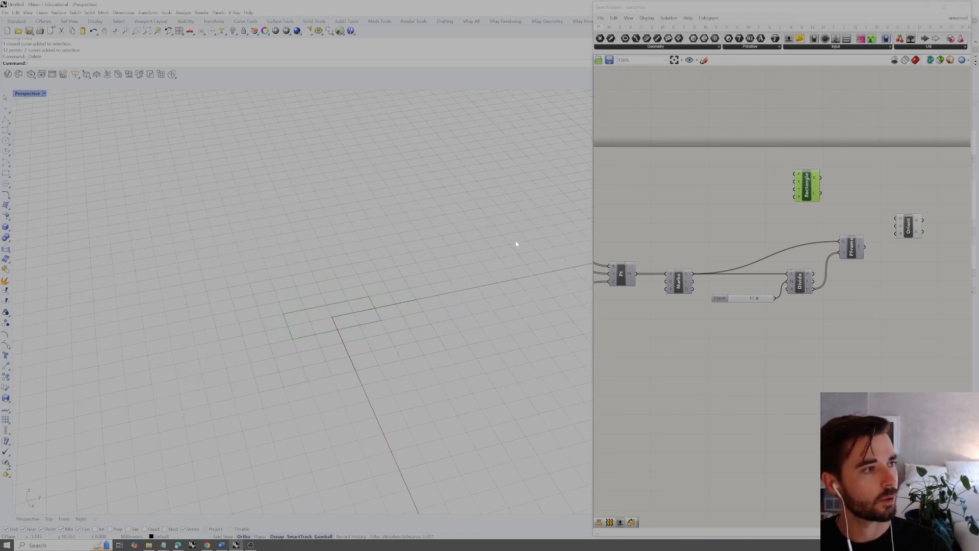
{"action": "key", "text": "F7"}
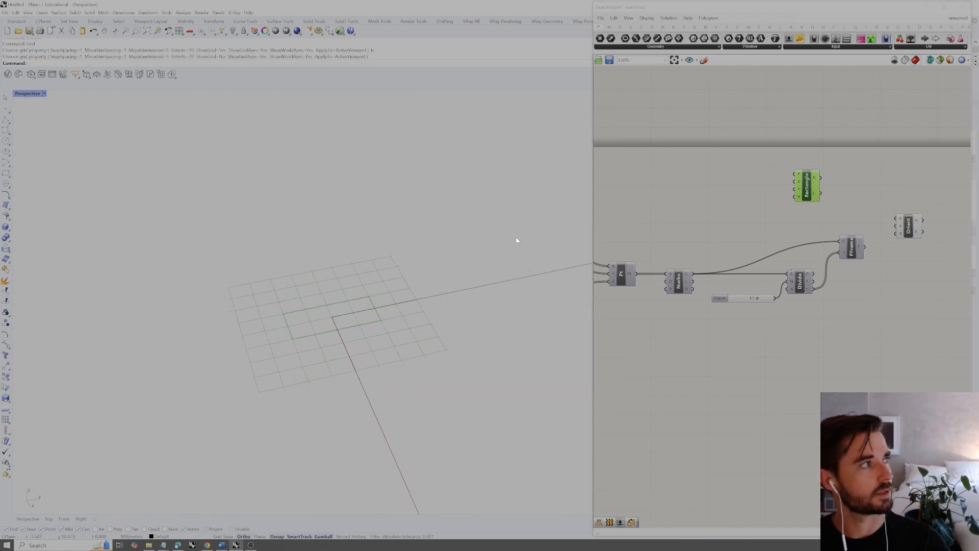
{"action": "right_click_drag", "start_coordinate": [430, 321], "coordinate": [436, 289]}
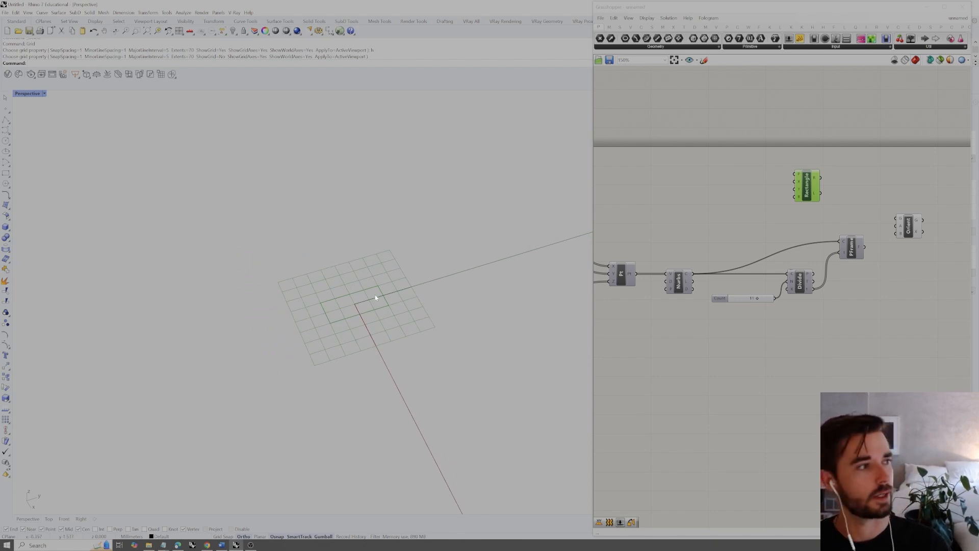
Connect the rectangle output (R) of Rectangle to the geometry input (G) of Orient and align Orient with Rectangle
{"action": "left_click", "coordinate": [865, 190]}
{"action": "scroll", "coordinate": [804, 177], "scroll_direction": "up", "scroll_amount": 4}
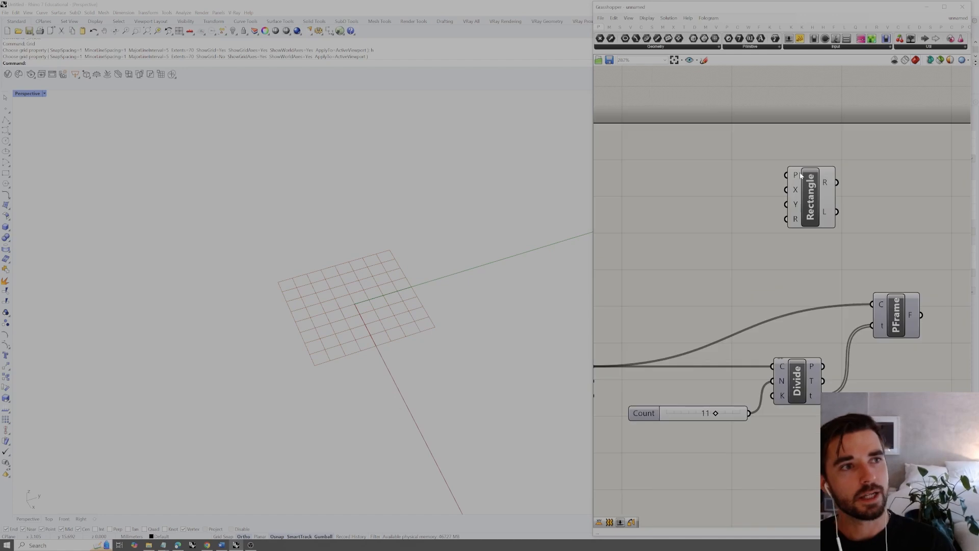
{"action": "mouse_move", "coordinate": [796, 176]}
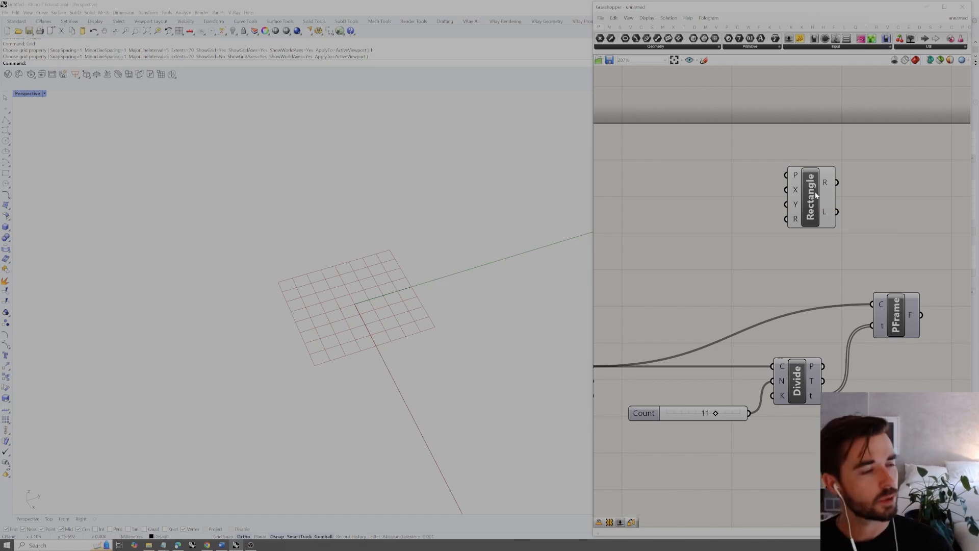
{"action": "left_click", "coordinate": [793, 222]}
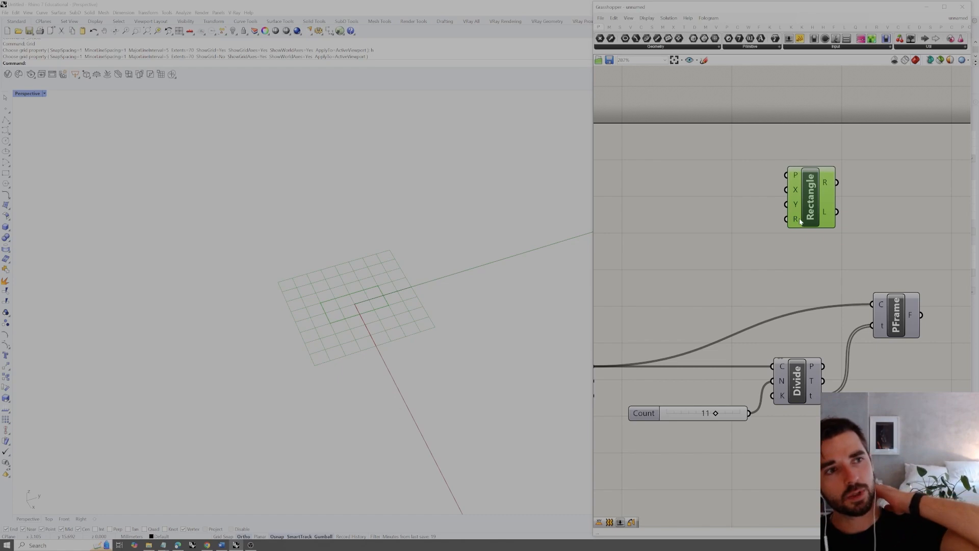
{"action": "left_click", "coordinate": [871, 197]}
{"action": "right_click_drag", "start_coordinate": [870, 198], "coordinate": [776, 212]}
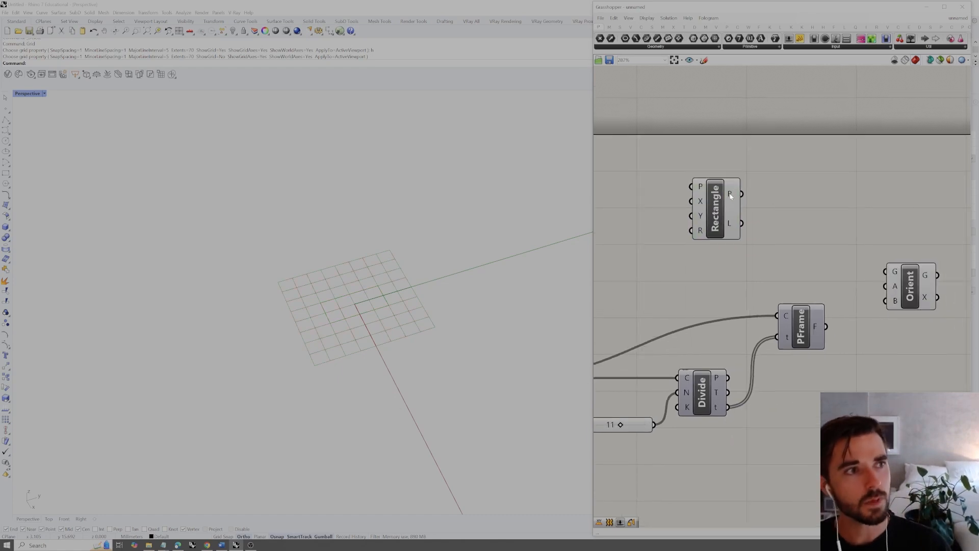
{"action": "left_click_drag", "start_coordinate": [742, 194], "coordinate": [911, 206]}
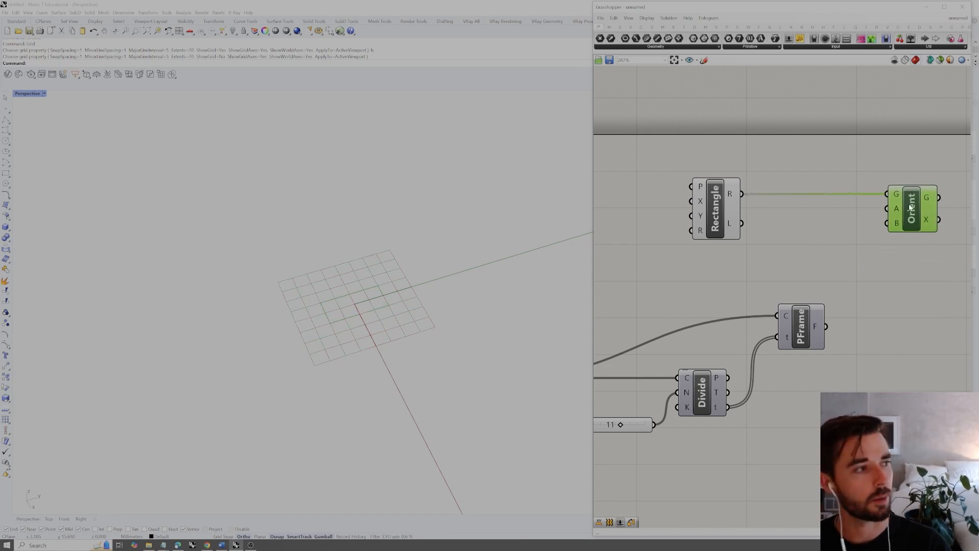
Turn off the preview of the Rectangle component
{"action": "left_click_drag", "start_coordinate": [692, 169], "coordinate": [760, 227]}
{"action": "right_click", "coordinate": [762, 229]}
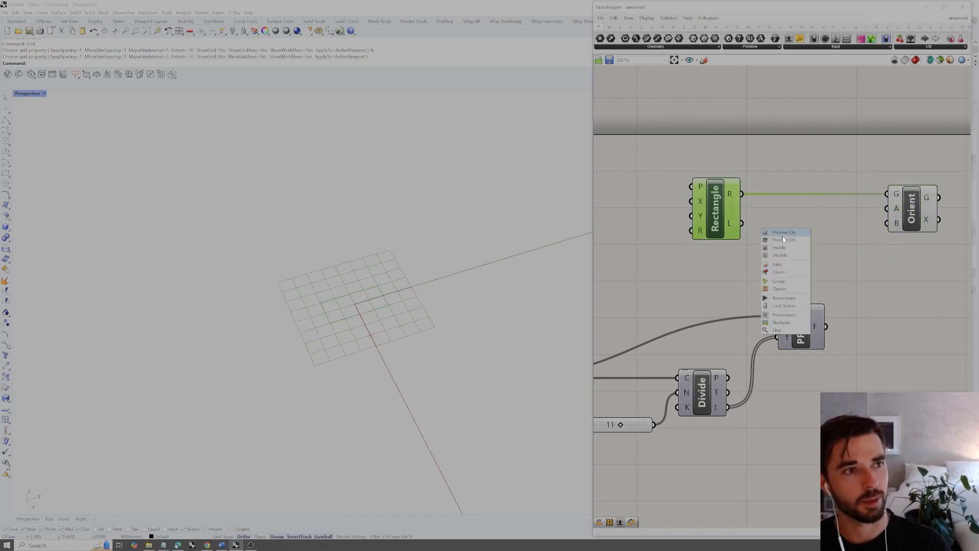
{"action": "left_click", "coordinate": [785, 240]}
{"action": "left_click", "coordinate": [792, 232]}
{"action": "left_click", "coordinate": [897, 209]}
{"action": "left_click", "coordinate": [905, 154]}
{"action": "left_click", "coordinate": [904, 204]}
{"action": "left_click", "coordinate": [897, 155]}
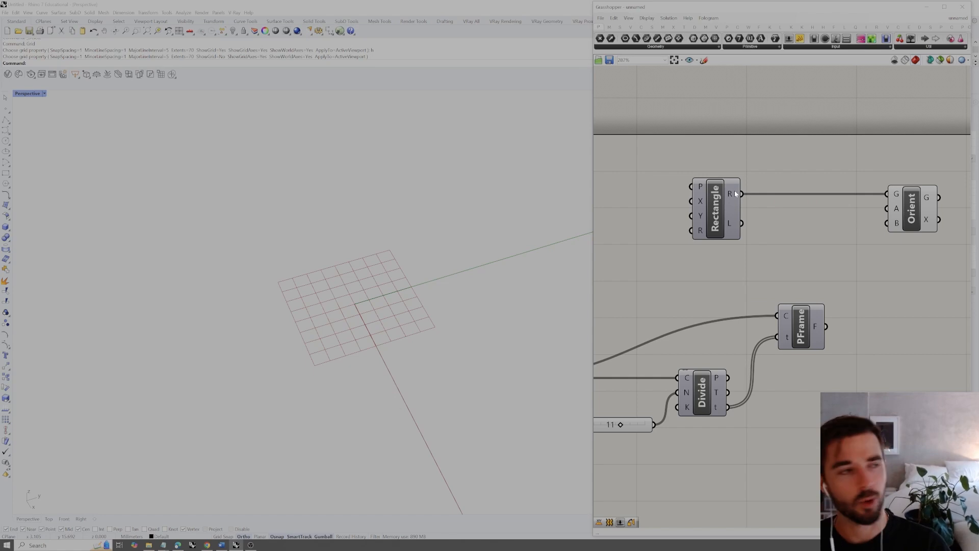
Add an XY Plane component between Rectangle and Orient and connect its plane output (P) to Orient's source plane input (A)
{"action": "right_click_drag", "start_coordinate": [783, 219], "coordinate": [757, 230]}
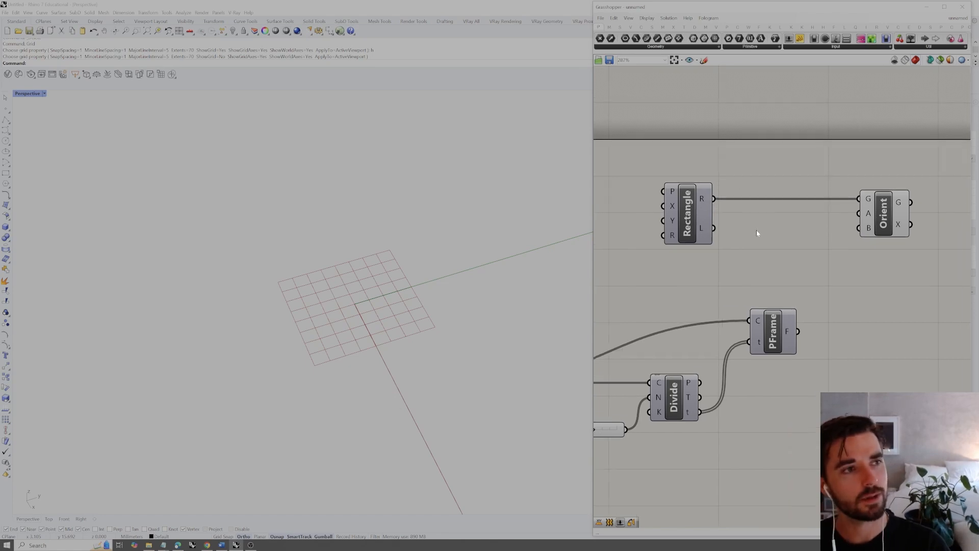
{"action": "double_click", "coordinate": [744, 264]}
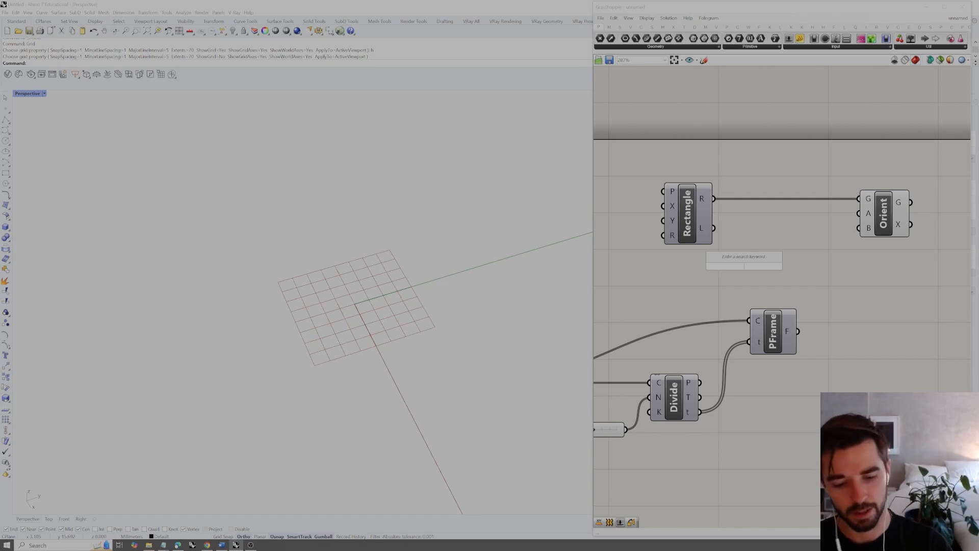
{"action": "type", "text": "xy"}
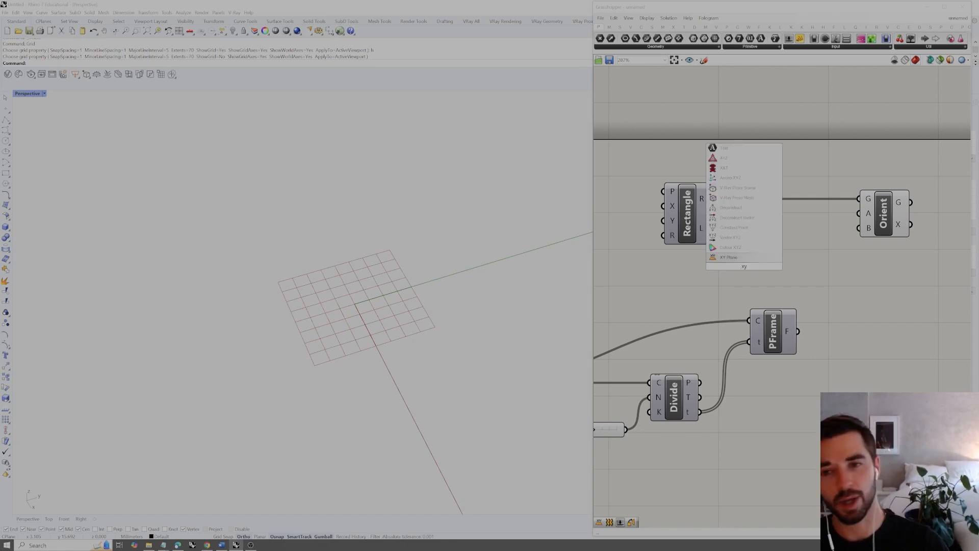
{"action": "left_click", "coordinate": [732, 258]}
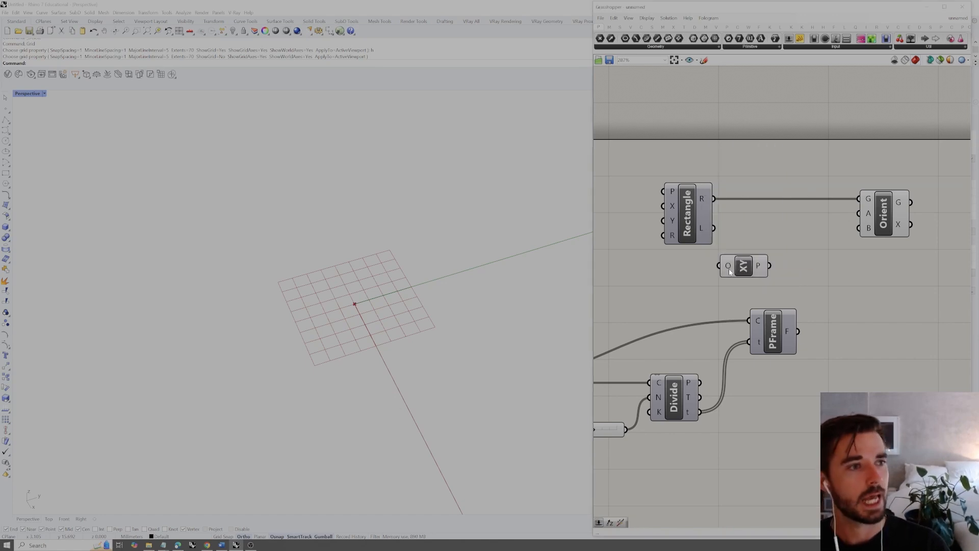
{"action": "left_click_drag", "start_coordinate": [743, 265], "coordinate": [865, 213]}
{"action": "left_click", "coordinate": [799, 261]}
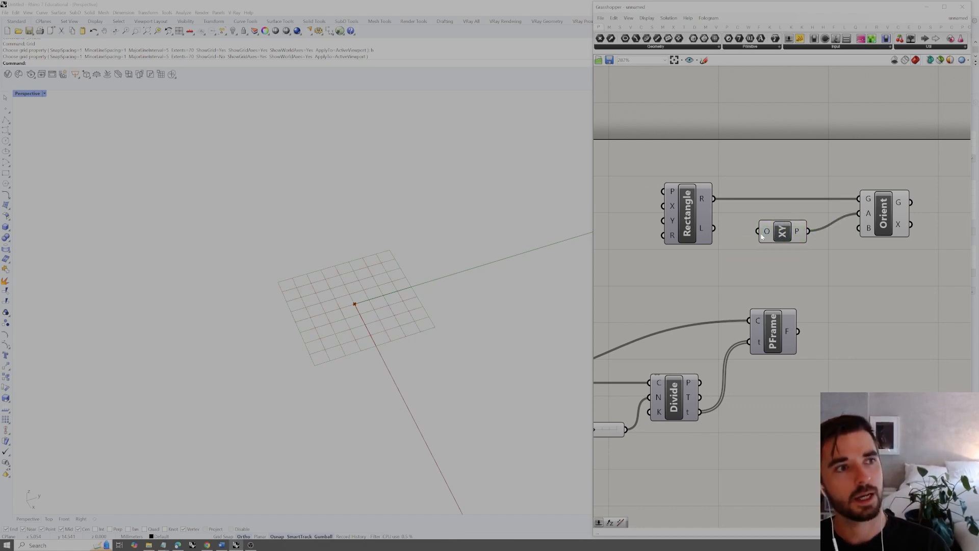
{"action": "left_click_drag", "start_coordinate": [771, 236], "coordinate": [789, 219]}
Examine the base rectangle and the XY source plane in the viewport by selecting their components in turn
{"action": "left_click", "coordinate": [702, 186]}
{"action": "left_click", "coordinate": [685, 208]}
{"action": "scroll", "coordinate": [385, 284], "scroll_direction": "down", "scroll_amount": 3}
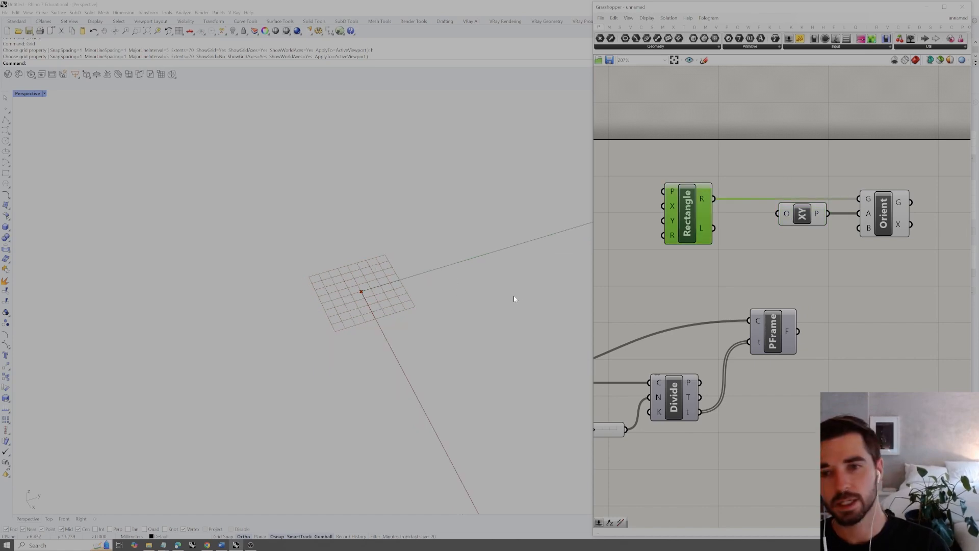
{"action": "left_click", "coordinate": [699, 170]}
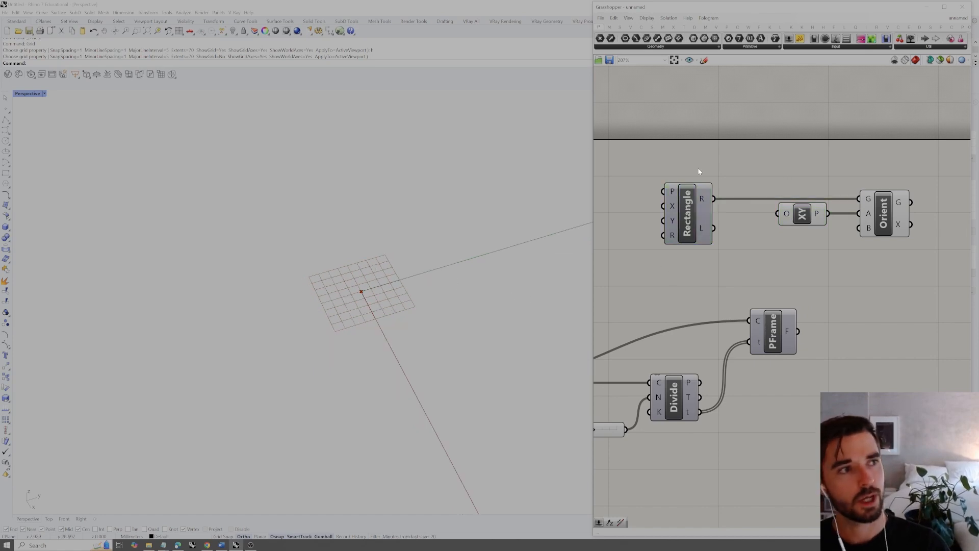
{"action": "right_click_drag", "start_coordinate": [673, 189], "coordinate": [696, 193]}
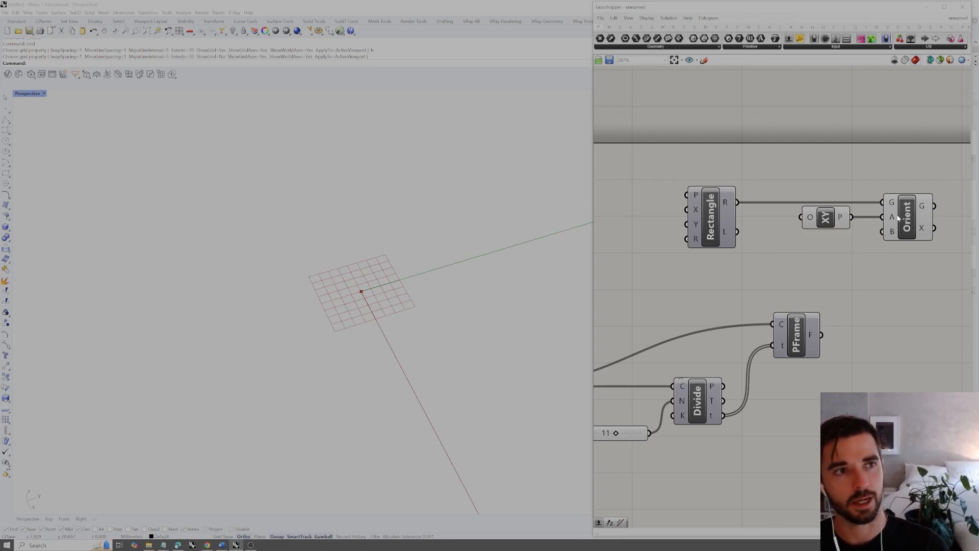
{"action": "left_click_drag", "start_coordinate": [852, 178], "coordinate": [759, 268]}
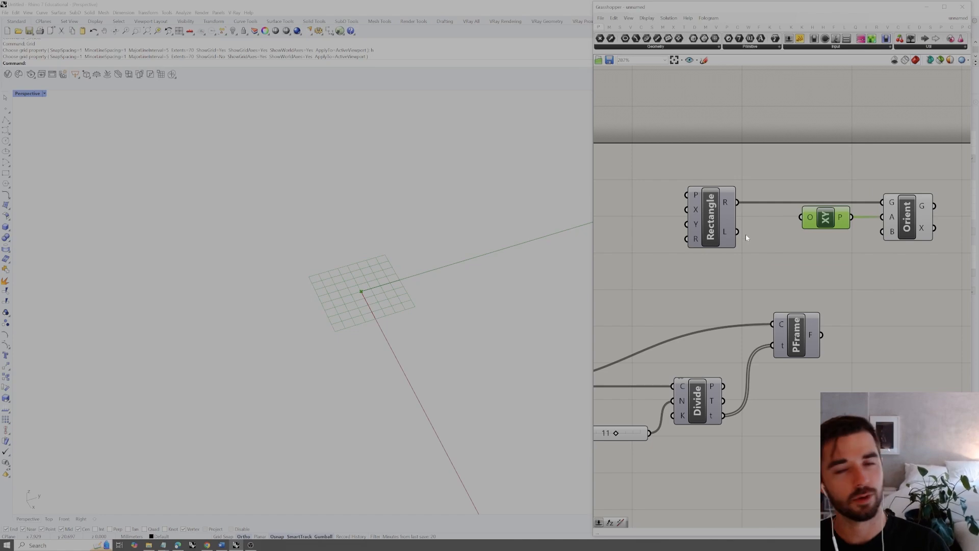
{"action": "left_click", "coordinate": [837, 246]}
{"action": "left_click_drag", "start_coordinate": [849, 168], "coordinate": [789, 258]}
{"action": "right_click_drag", "start_coordinate": [846, 242], "coordinate": [803, 251]}
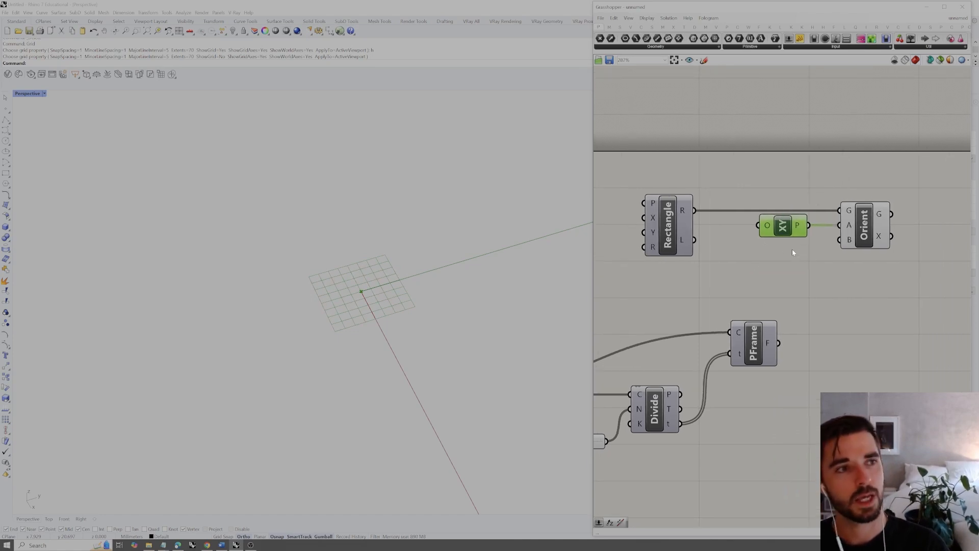
{"action": "right_click", "coordinate": [785, 250]}
{"action": "left_click", "coordinate": [848, 264]}
Move Orient farther away from XY Plane to make room for more wiring
{"action": "left_click", "coordinate": [863, 226]}
{"action": "left_click_drag", "start_coordinate": [862, 227], "coordinate": [913, 227]}
{"action": "left_click", "coordinate": [852, 286]}
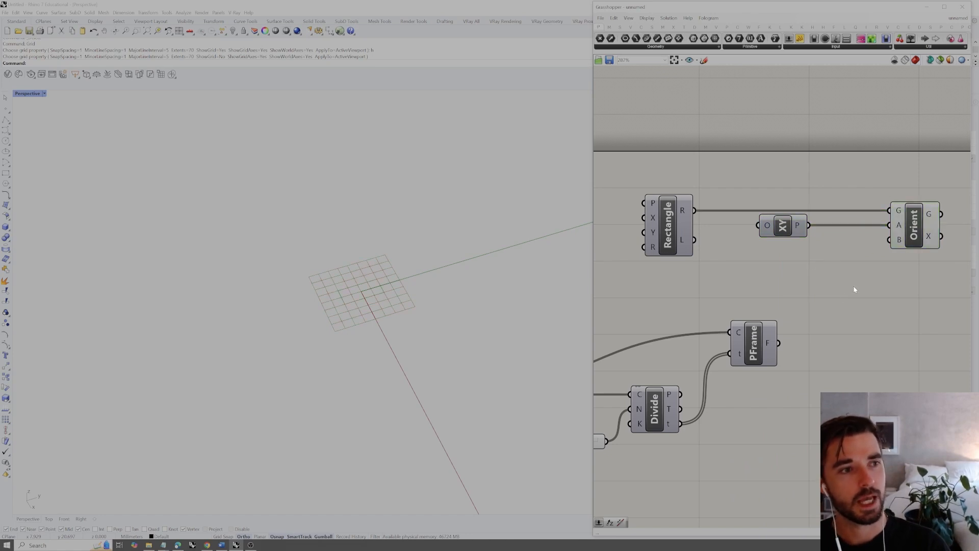
Turn on the preview of Perp Frame to show its planes along the curve
{"action": "left_click", "coordinate": [760, 348]}
{"action": "right_click", "coordinate": [761, 345]}
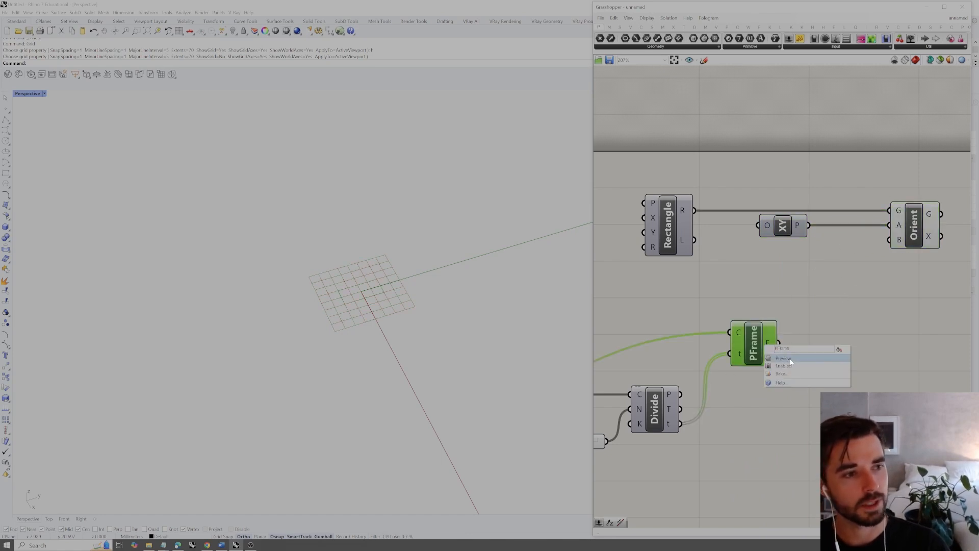
{"action": "left_click", "coordinate": [786, 358]}
{"action": "left_click", "coordinate": [794, 345]}
Connect the frames output (F) of Perp Frame to the target plane input (B) of Orient
{"action": "left_click_drag", "start_coordinate": [780, 344], "coordinate": [837, 304]}
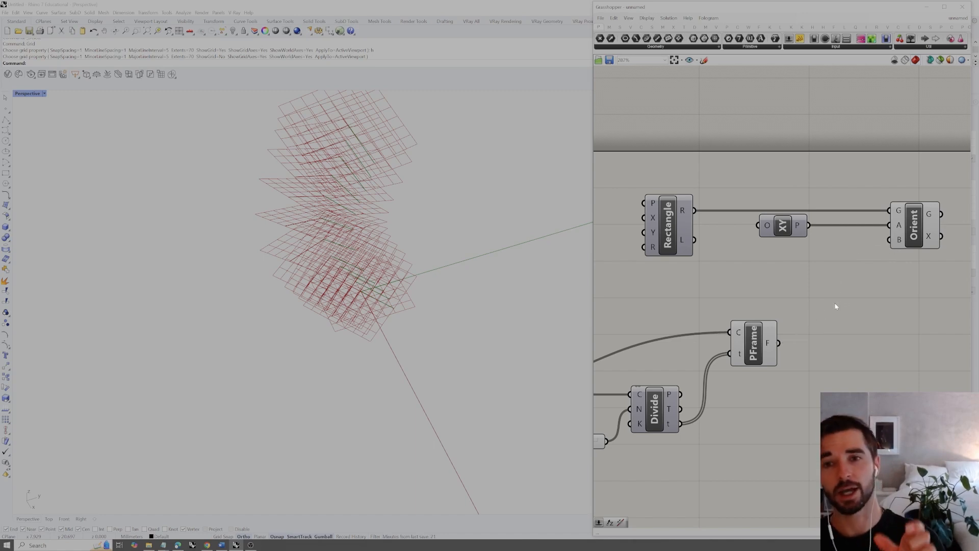
{"action": "left_click_drag", "start_coordinate": [819, 174], "coordinate": [746, 281]}
{"action": "left_click", "coordinate": [779, 278]}
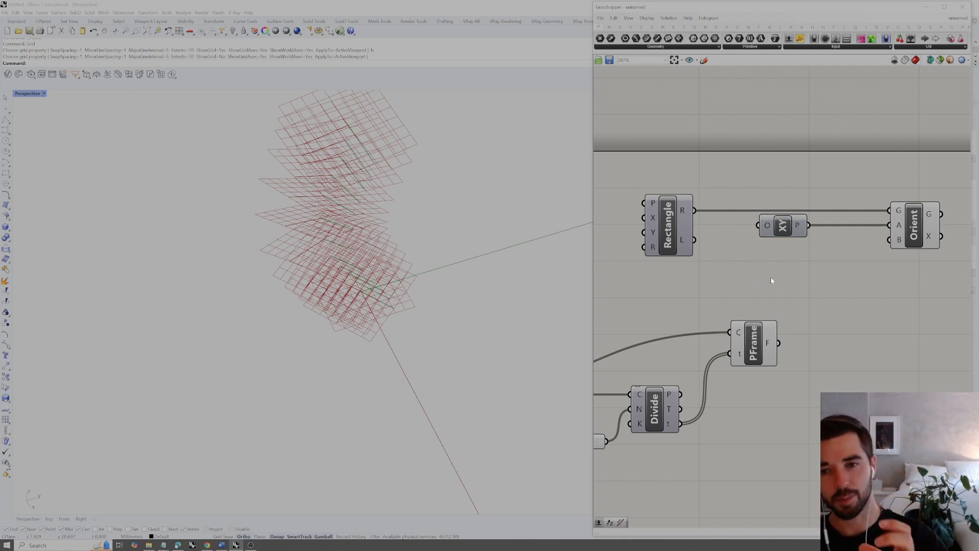
{"action": "left_click_drag", "start_coordinate": [779, 342], "coordinate": [885, 244]}
Turn off the previews of XY Plane and Perp Frame so only the oriented rectangles are displayed
{"action": "left_click_drag", "start_coordinate": [852, 181], "coordinate": [712, 402]}
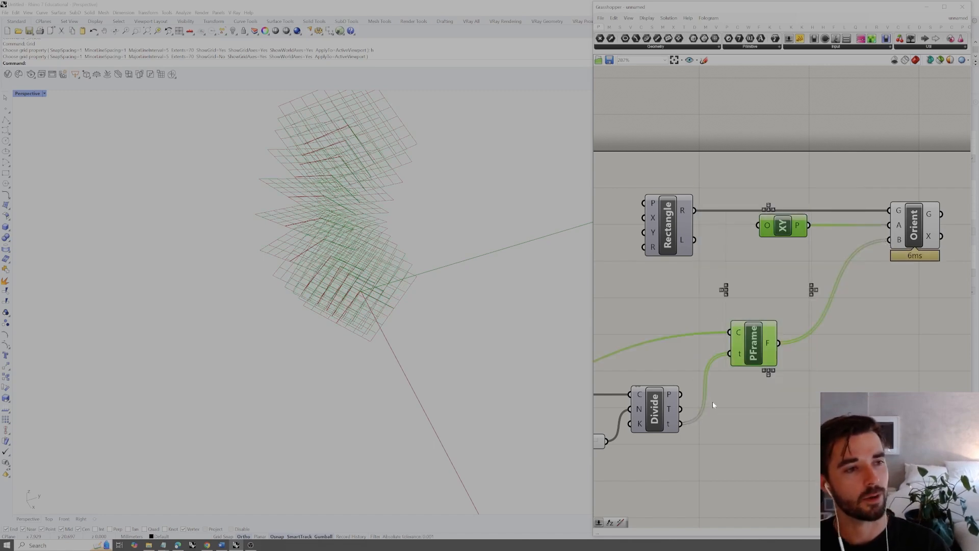
{"action": "right_click", "coordinate": [774, 401]}
{"action": "left_click", "coordinate": [791, 410]}
{"action": "left_click", "coordinate": [840, 364]}
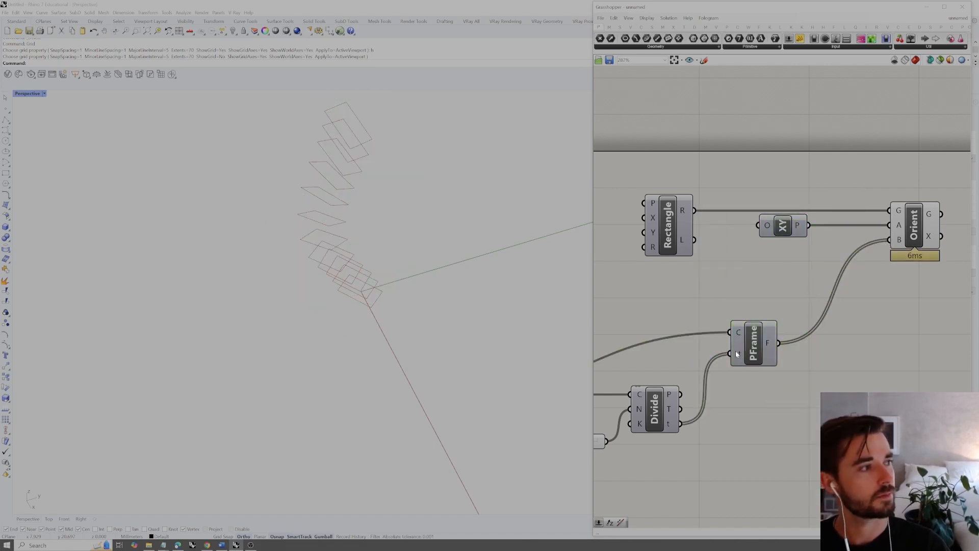
{"action": "right_click_drag", "start_coordinate": [403, 316], "coordinate": [346, 308]}
Add a Loft component beyond Orient and connect Orient's geometry output (G) to its curves input (C)
{"action": "right_click_drag", "start_coordinate": [887, 295], "coordinate": [742, 315]}
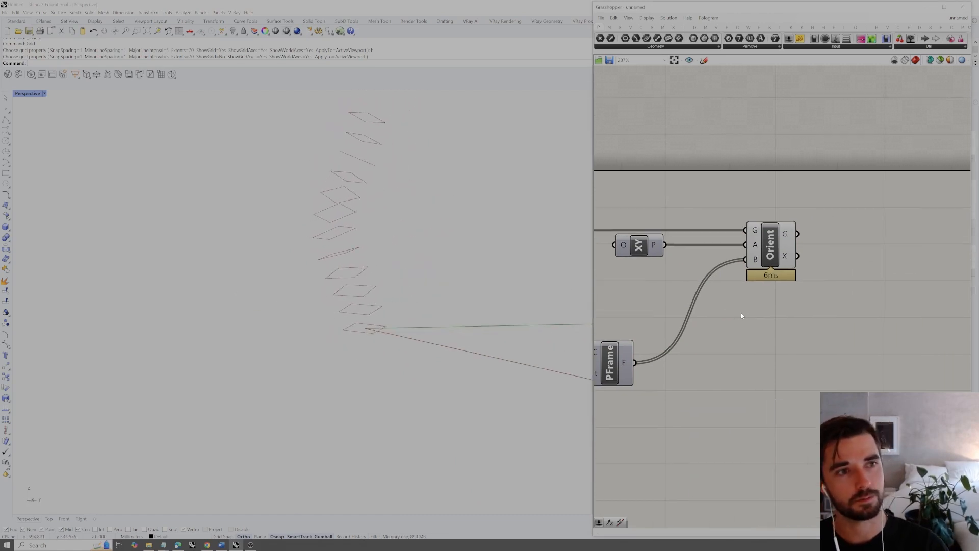
{"action": "left_click", "coordinate": [763, 234]}
{"action": "left_click", "coordinate": [841, 217]}
{"action": "double_click", "coordinate": [842, 259]}
{"action": "type", "text": "loft"}
{"action": "key", "text": "Return"}
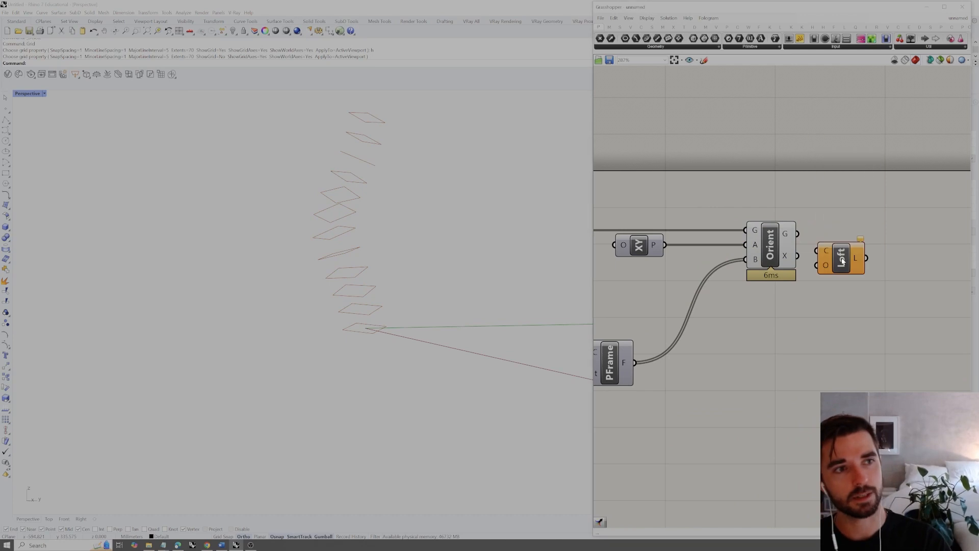
{"action": "left_click_drag", "start_coordinate": [797, 234], "coordinate": [859, 247]}
{"action": "left_click", "coordinate": [833, 205]}
{"action": "mouse_move", "coordinate": [528, 244]}
{"action": "right_mouse_down"}
{"action": "mouse_move", "coordinate": [518, 247]}
{"action": "mouse_move", "coordinate": [549, 239]}
{"action": "mouse_move", "coordinate": [520, 228]}
{"action": "right_mouse_up"}
Add a Cap Holes component beyond Loft and connect the loft output (L) to its Brep input (B)
{"action": "double_click", "coordinate": [918, 237]}
{"action": "type", "text": "cap"}
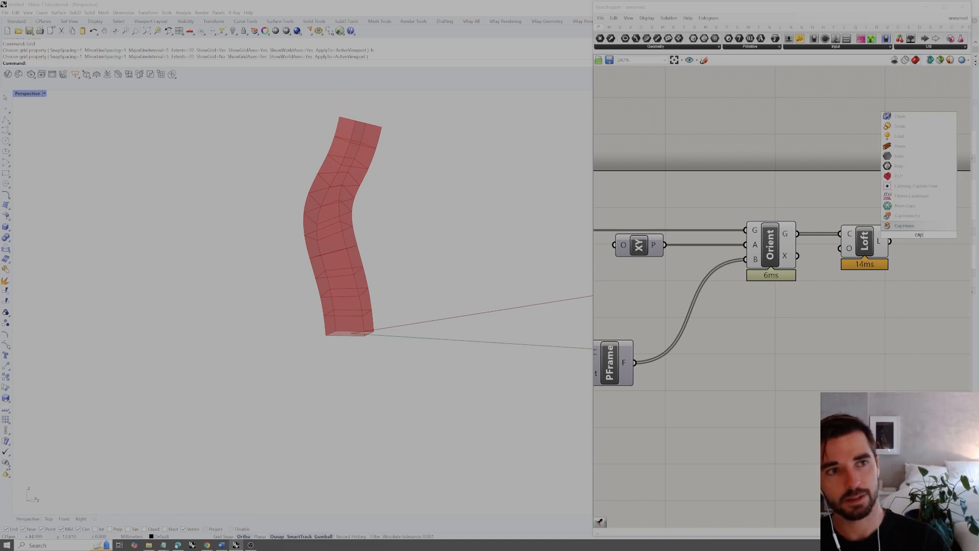
{"action": "left_click", "coordinate": [915, 225]}
{"action": "mouse_move", "coordinate": [907, 240]}
{"action": "left_mouse_down"}
{"action": "mouse_move", "coordinate": [922, 247]}
{"action": "mouse_move", "coordinate": [911, 242]}
{"action": "left_mouse_up"}
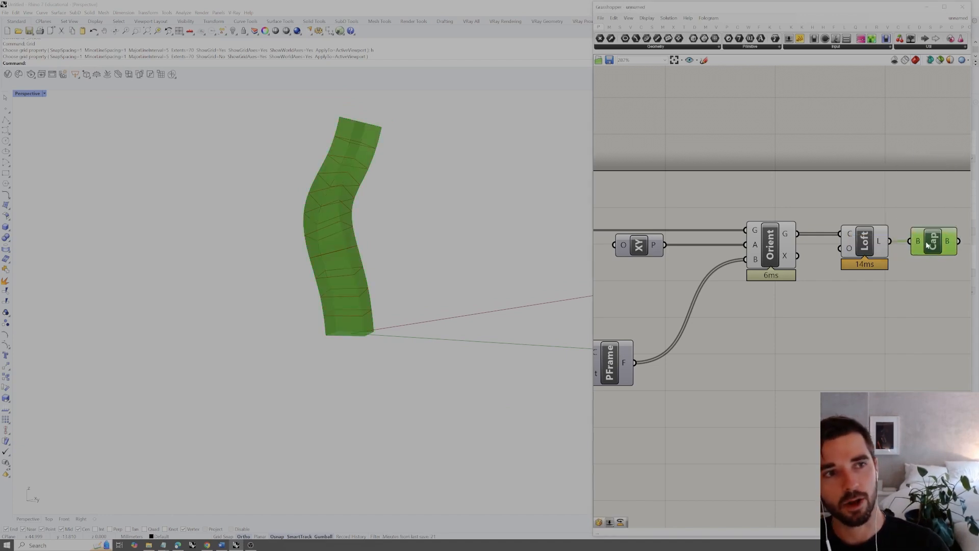
{"action": "left_click", "coordinate": [928, 215]}
{"action": "right_click_drag", "start_coordinate": [928, 216], "coordinate": [856, 222]}
{"action": "left_click", "coordinate": [877, 249]}
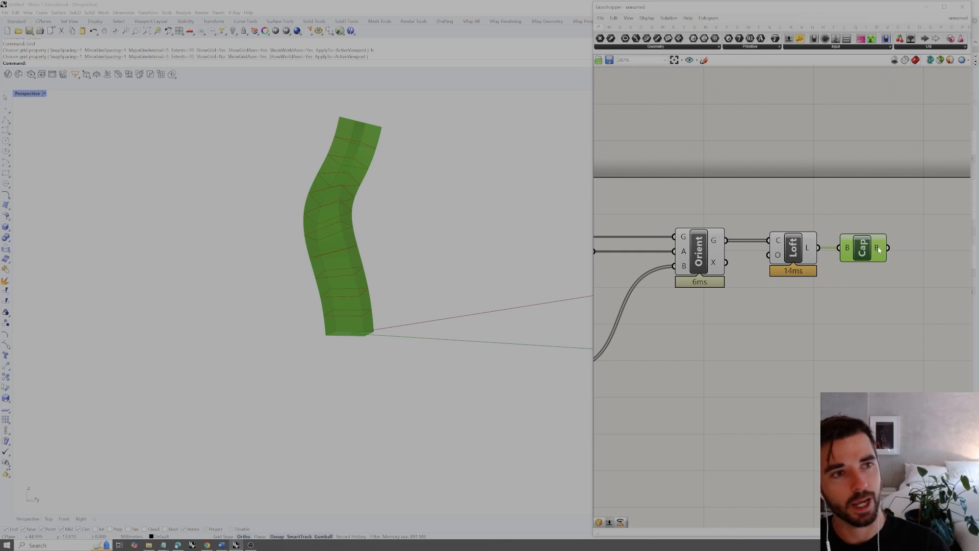
Bake the capped loft from Cap Holes into the Rhino model and select the baked solid
{"action": "right_click", "coordinate": [890, 281]}
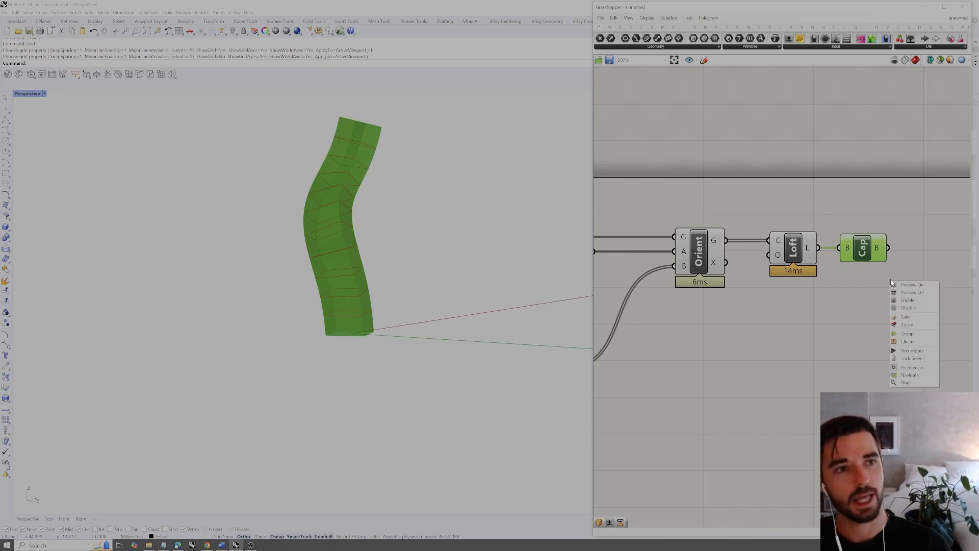
{"action": "left_click", "coordinate": [364, 280]}
{"action": "right_click_drag", "start_coordinate": [396, 276], "coordinate": [405, 240]}
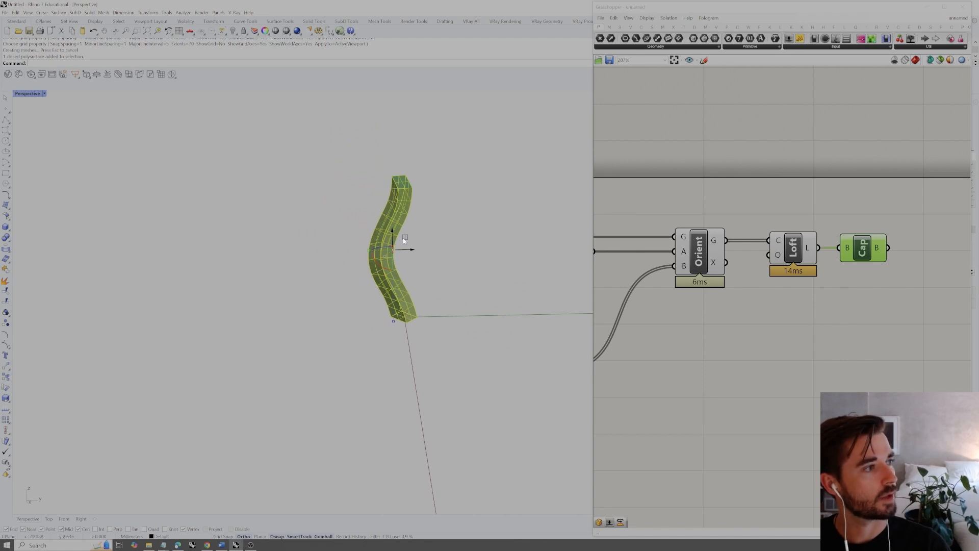
Move the baked solid beside the Grasshopper preview, then duplicate, rotate and scale it so the two solids overlap
{"action": "left_click_drag", "start_coordinate": [408, 250], "coordinate": [317, 249]}
{"action": "left_click", "coordinate": [333, 196]}
{"action": "right_click_drag", "start_coordinate": [334, 198], "coordinate": [296, 212]}
{"action": "left_click", "coordinate": [295, 212]}
{"action": "right_click_drag", "start_coordinate": [295, 265], "coordinate": [287, 314]}
{"action": "left_click_drag", "start_coordinate": [288, 314], "coordinate": [296, 326]}
{"action": "right_click_drag", "start_coordinate": [319, 307], "coordinate": [324, 321]}
{"action": "left_click_drag", "start_coordinate": [312, 313], "coordinate": [316, 215]}
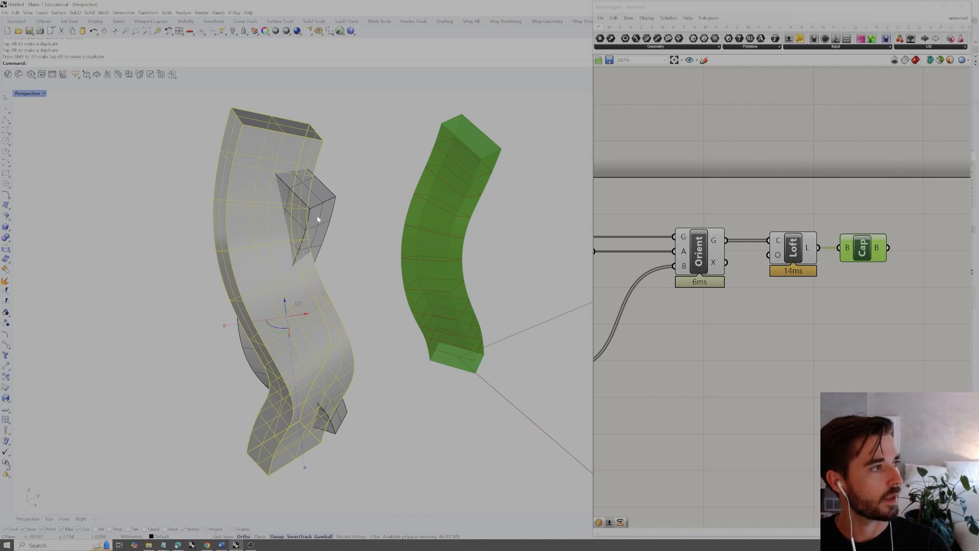
Run Boolean Intersection on the two overlapping baked solids
{"action": "left_click", "coordinate": [316, 215], "text": "shift"}
{"action": "right_click_drag", "start_coordinate": [325, 240], "coordinate": [329, 240]}
{"action": "type", "text": "Boo"}
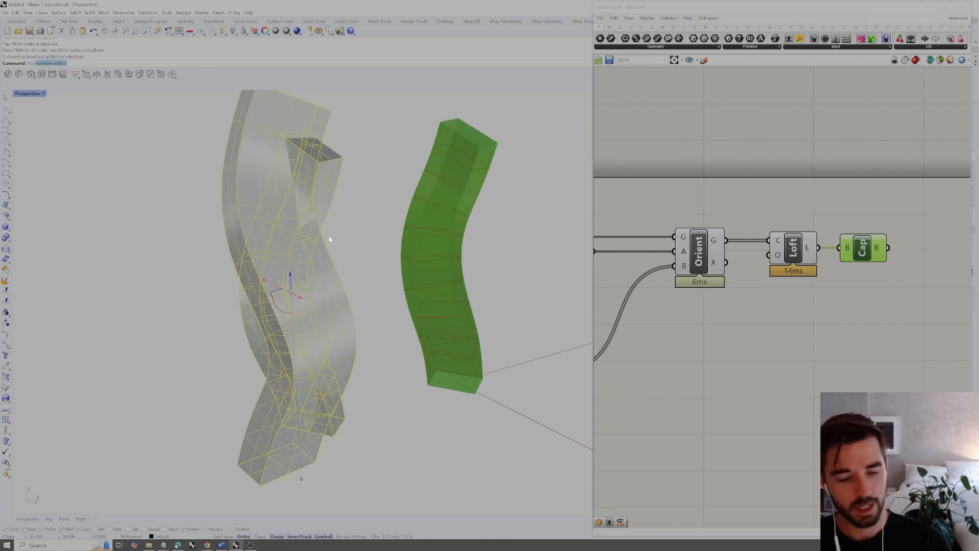
{"action": "key", "text": "Return"}
{"action": "key", "text": "Return"}
{"action": "right_click_drag", "start_coordinate": [329, 239], "coordinate": [287, 243]}
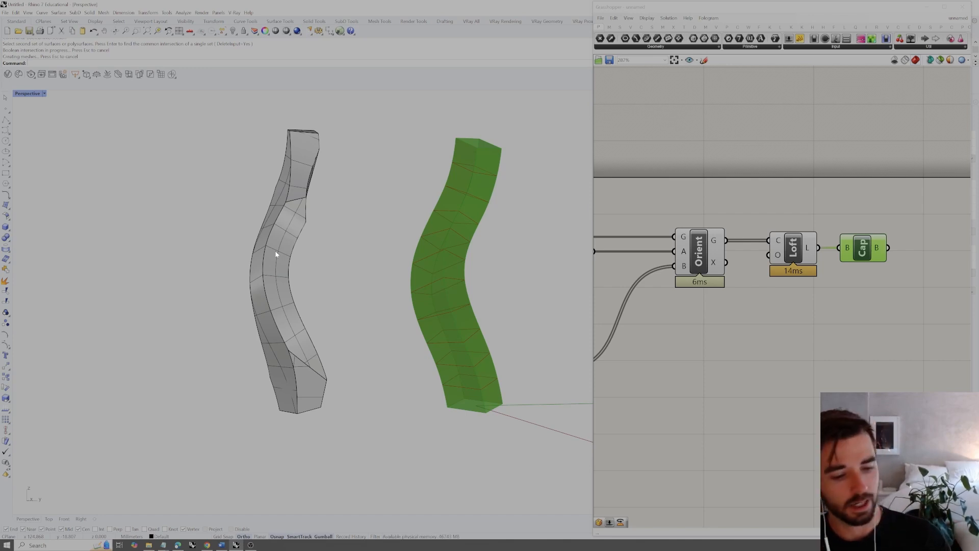
Inspect the intersected solid from several sides and delete it from the model
{"action": "right_click_drag", "start_coordinate": [274, 251], "coordinate": [337, 275]}
{"action": "right_click_drag", "start_coordinate": [335, 165], "coordinate": [319, 326]}
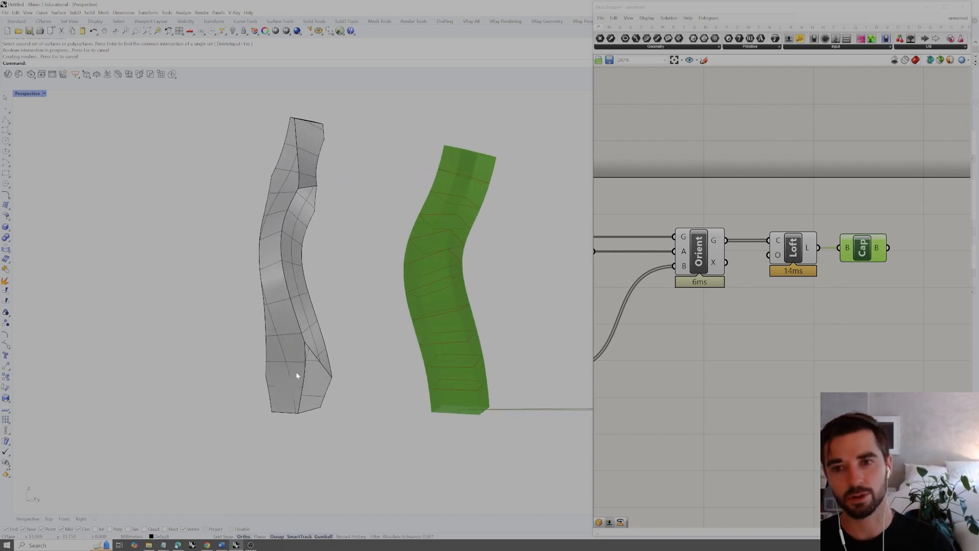
{"action": "right_click_drag", "start_coordinate": [437, 240], "coordinate": [481, 164]}
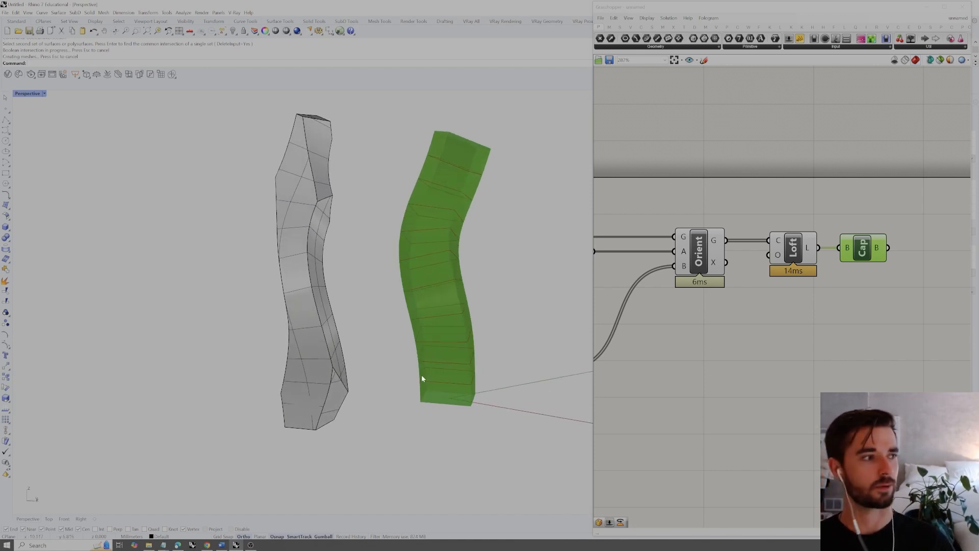
{"action": "right_click_drag", "start_coordinate": [321, 219], "coordinate": [309, 250]}
{"action": "left_click", "coordinate": [308, 249]}
{"action": "left_click", "coordinate": [343, 269]}
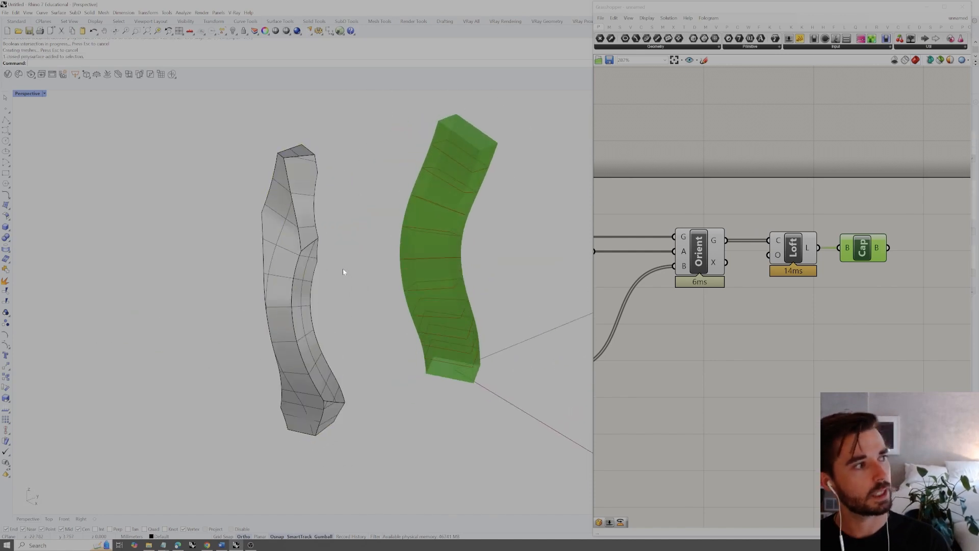
{"action": "left_click", "coordinate": [300, 251]}
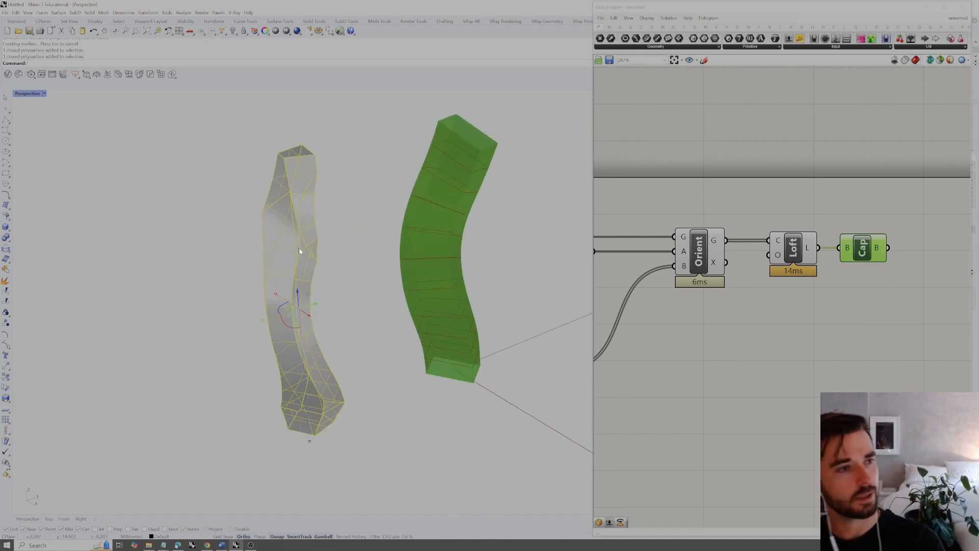
{"action": "key", "text": "Delete"}
{"action": "scroll", "coordinate": [479, 235], "scroll_direction": "up", "scroll_amount": 2}
{"action": "right_click_drag", "start_coordinate": [471, 246], "coordinate": [426, 309], "text": "shift"}
{"action": "left_click", "coordinate": [796, 324]}
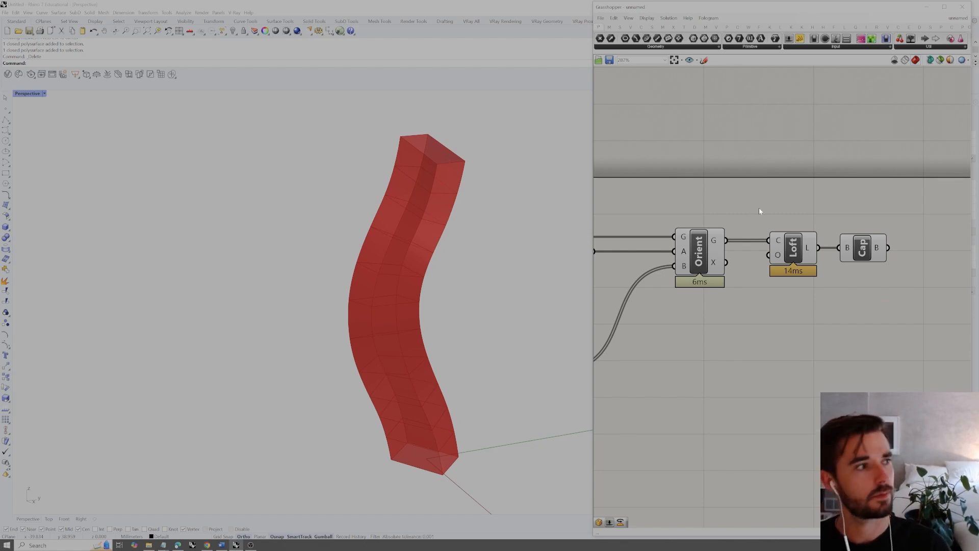
{"action": "scroll", "coordinate": [759, 207], "scroll_direction": "down", "scroll_amount": 2}
{"action": "right_click_drag", "start_coordinate": [759, 207], "coordinate": [777, 224]}
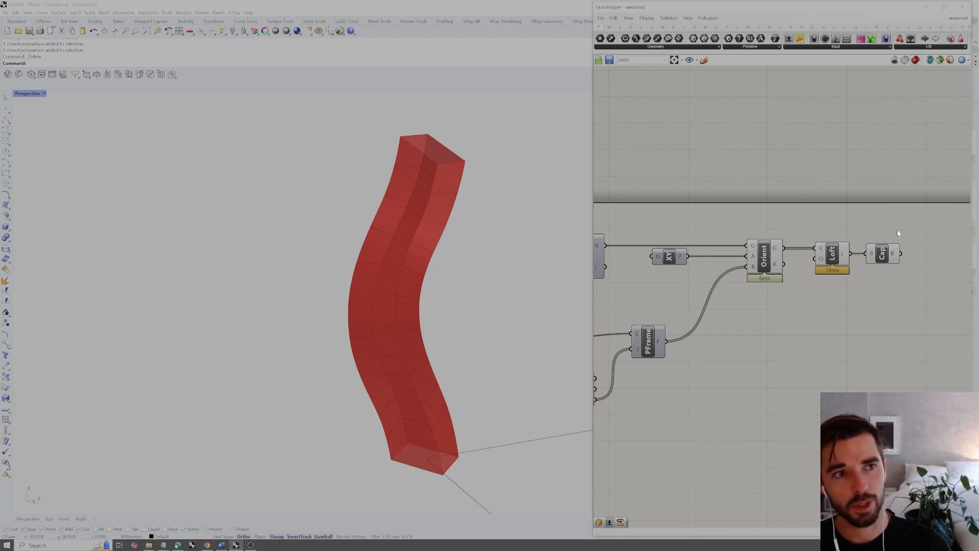
{"action": "right_click_drag", "start_coordinate": [913, 232], "coordinate": [886, 219]}
{"action": "left_click_drag", "start_coordinate": [886, 220], "coordinate": [706, 291]}
{"action": "left_click", "coordinate": [813, 295]}
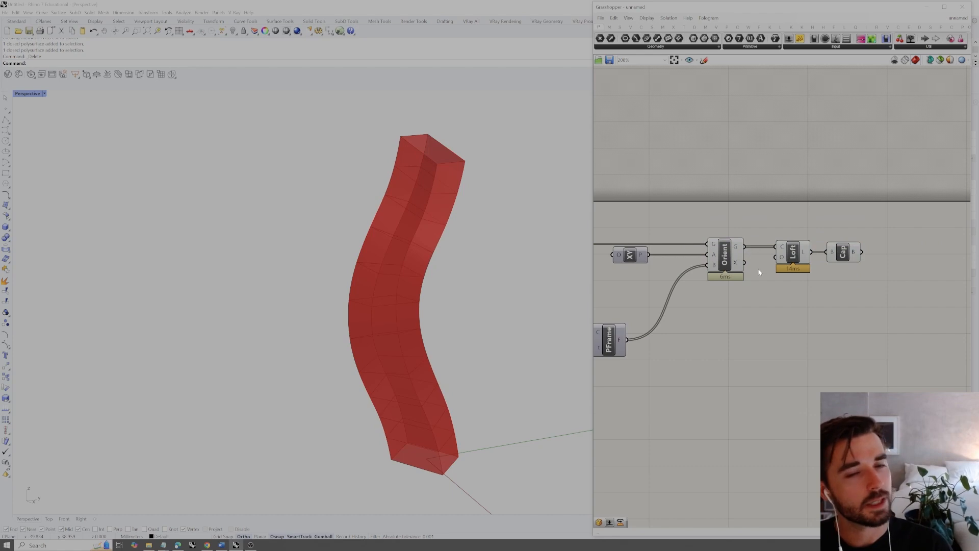
{"action": "right_click_drag", "start_coordinate": [671, 266], "coordinate": [707, 268]}
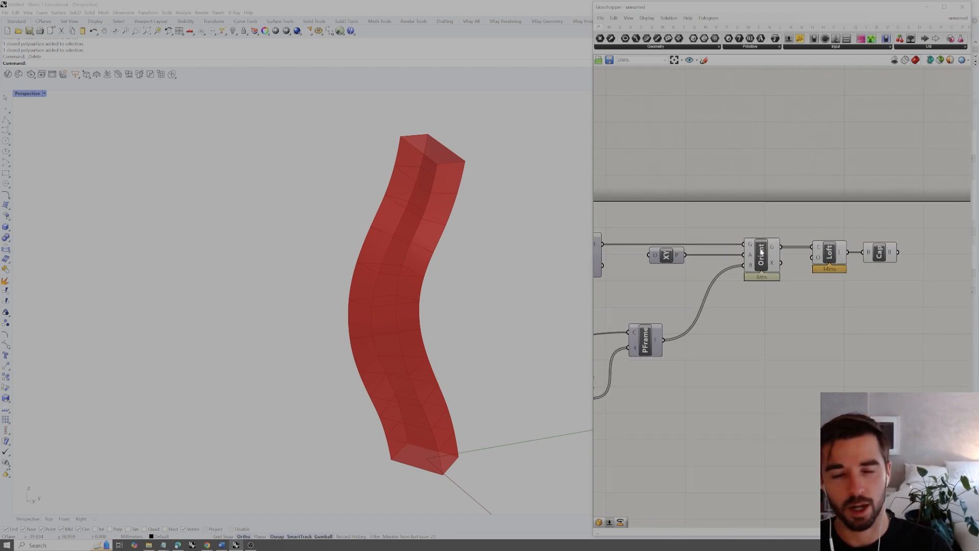
{"action": "mouse_move", "coordinate": [747, 249]}
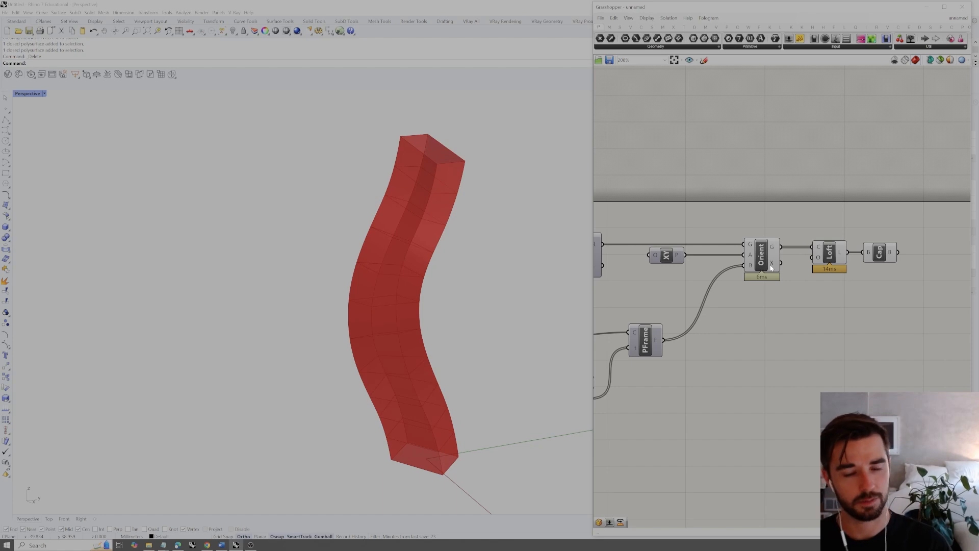
Move the Loft and Cap Holes components farther from Orient to free space between them
{"action": "right_click_drag", "start_coordinate": [827, 276], "coordinate": [757, 301]}
{"action": "left_click_drag", "start_coordinate": [824, 263], "coordinate": [894, 280]}
{"action": "left_click", "coordinate": [831, 331]}
{"action": "right_click_drag", "start_coordinate": [714, 289], "coordinate": [732, 263]}
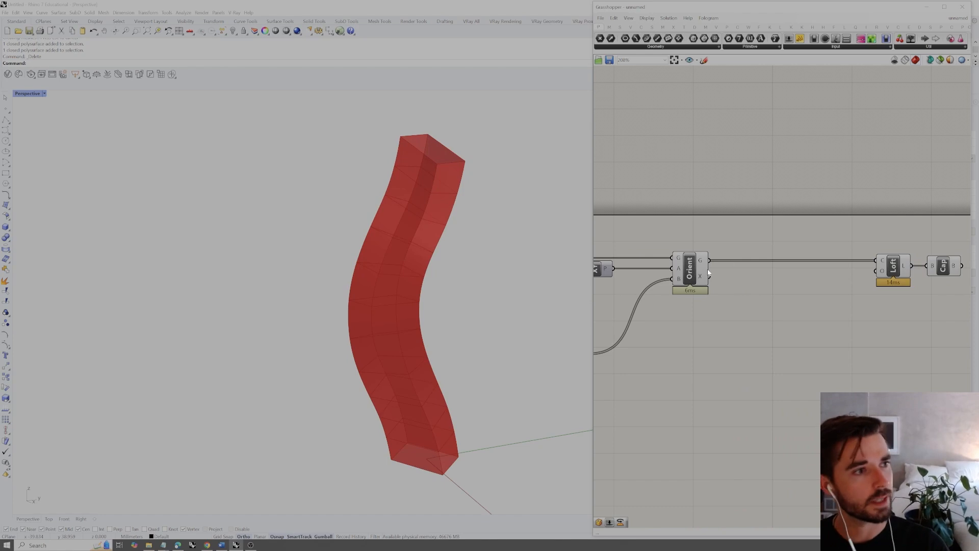
Add a Rotate component in the free space between Orient and Loft, slightly below their wire
{"action": "double_click", "coordinate": [735, 318]}
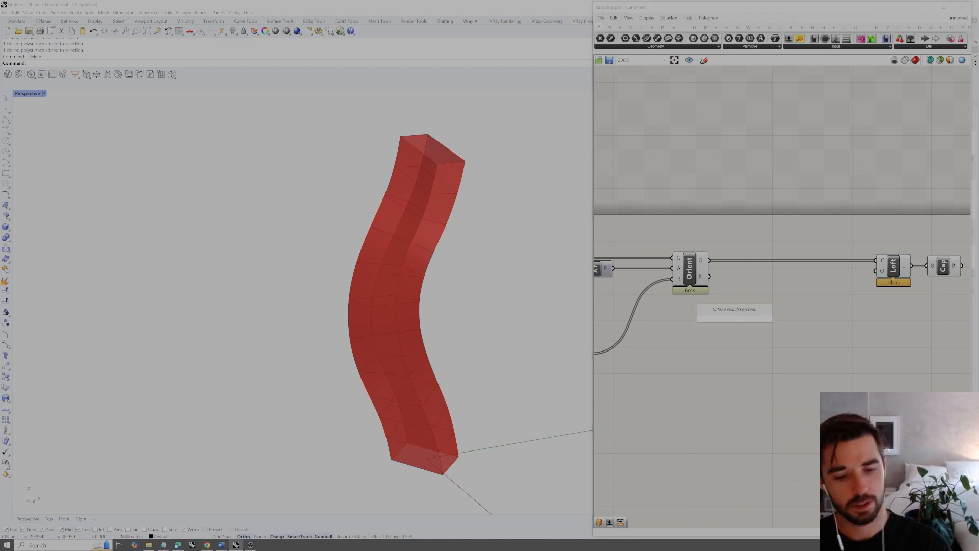
{"action": "type", "text": "rotate"}
{"action": "key", "text": "Return"}
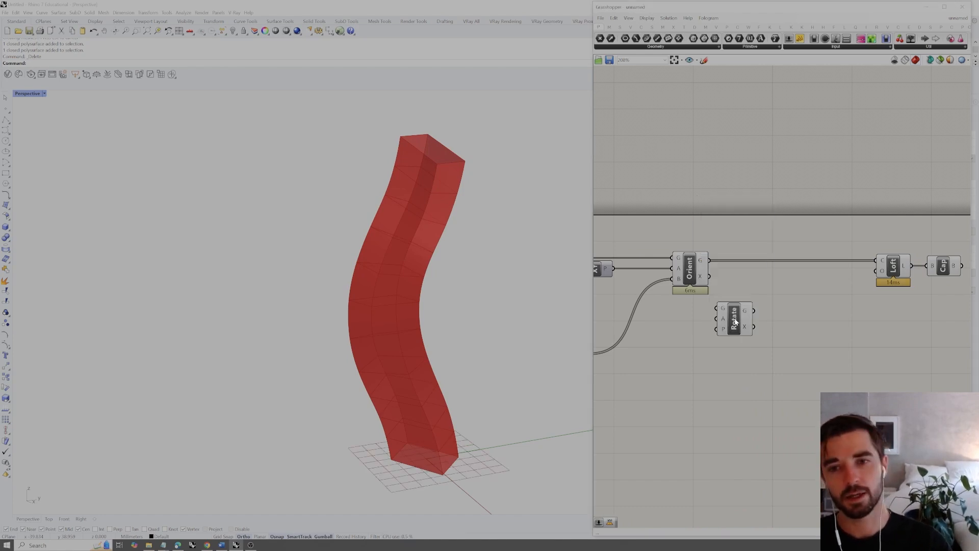
{"action": "left_click_drag", "start_coordinate": [739, 317], "coordinate": [744, 325]}
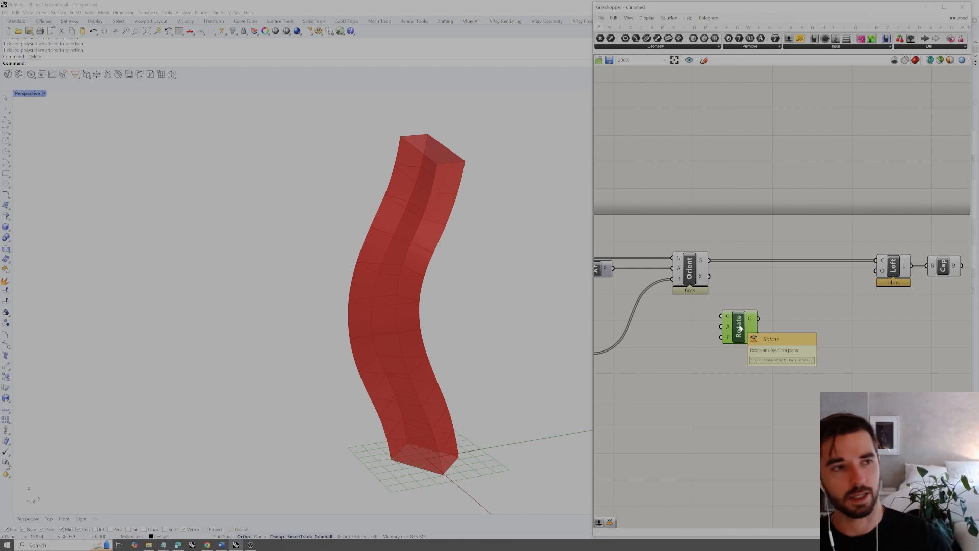
Try feeding Orient's geometry output (G) into Rotate's geometry input (G) and inspect the rotated rectangles
{"action": "left_click", "coordinate": [697, 268]}
{"action": "right_click_drag", "start_coordinate": [518, 247], "coordinate": [479, 252]}
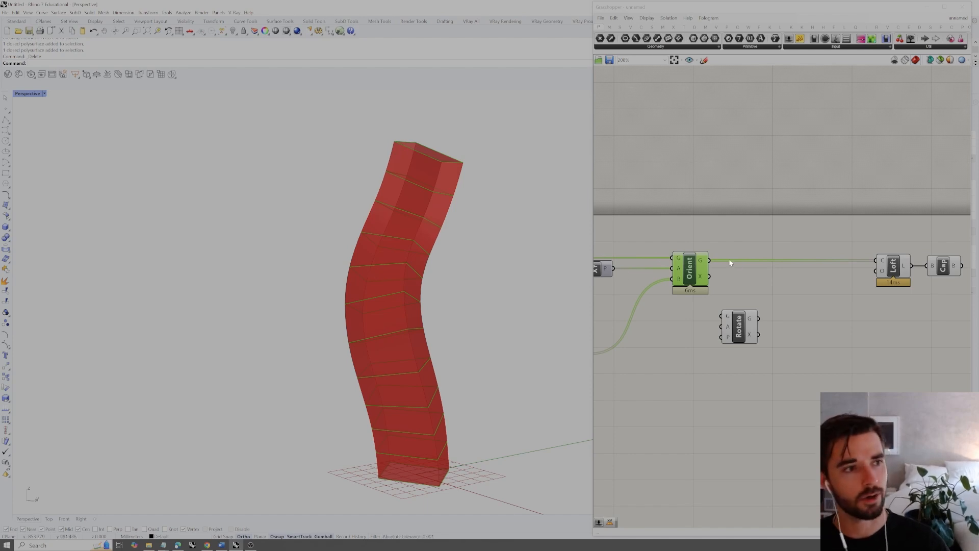
{"action": "left_click_drag", "start_coordinate": [708, 260], "coordinate": [760, 327]}
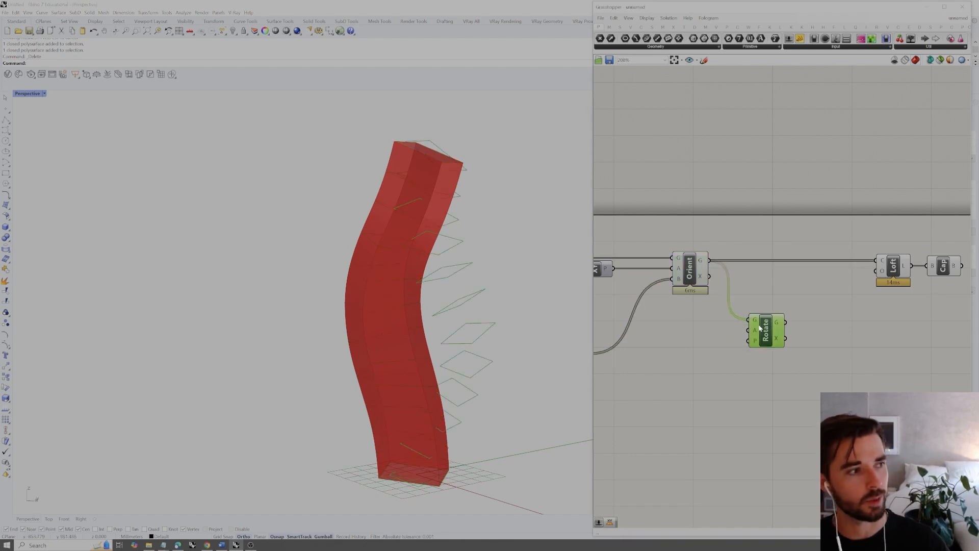
{"action": "right_click_drag", "start_coordinate": [581, 315], "coordinate": [444, 324]}
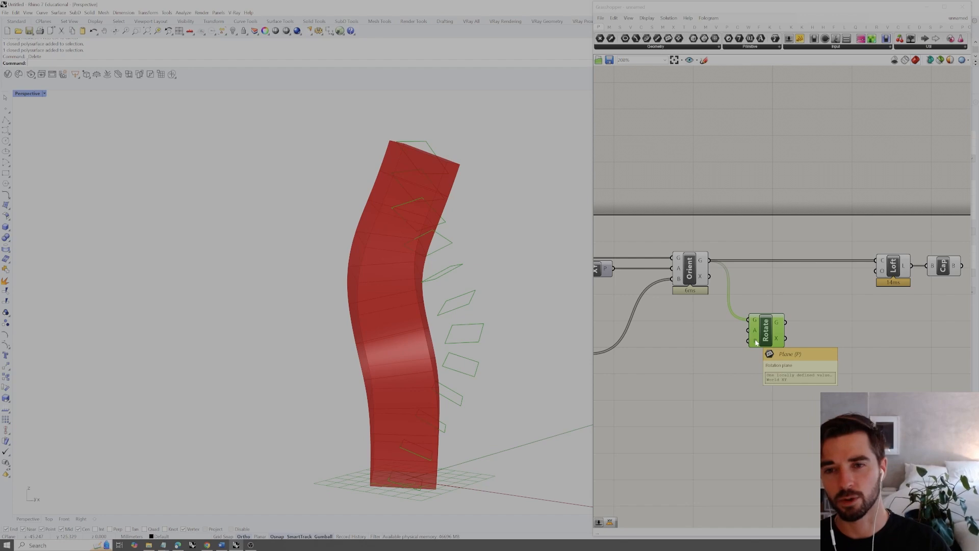
Remove the wire between Orient and Rotate and place Rotate above XY Plane, between Rectangle and Orient
{"action": "scroll", "coordinate": [757, 342], "scroll_direction": "down", "scroll_amount": 4}
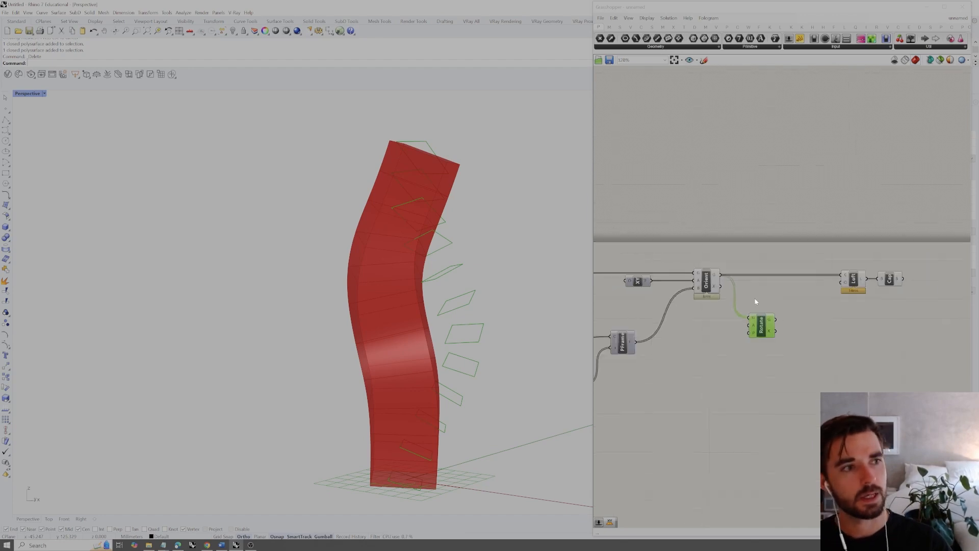
{"action": "left_click_drag", "start_coordinate": [791, 337], "coordinate": [805, 340]}
{"action": "right_click_drag", "start_coordinate": [735, 319], "coordinate": [773, 332]}
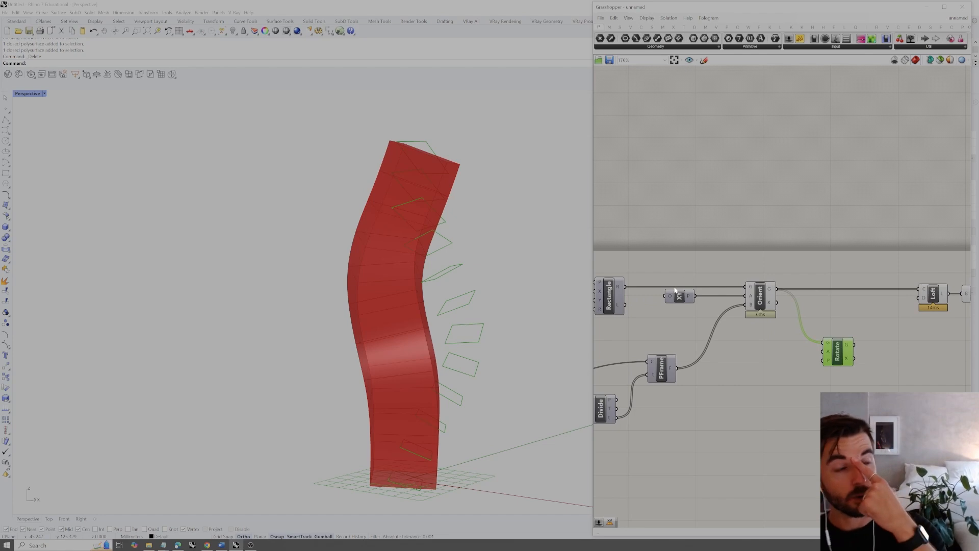
{"action": "right_click_drag", "start_coordinate": [623, 289], "coordinate": [640, 292]}
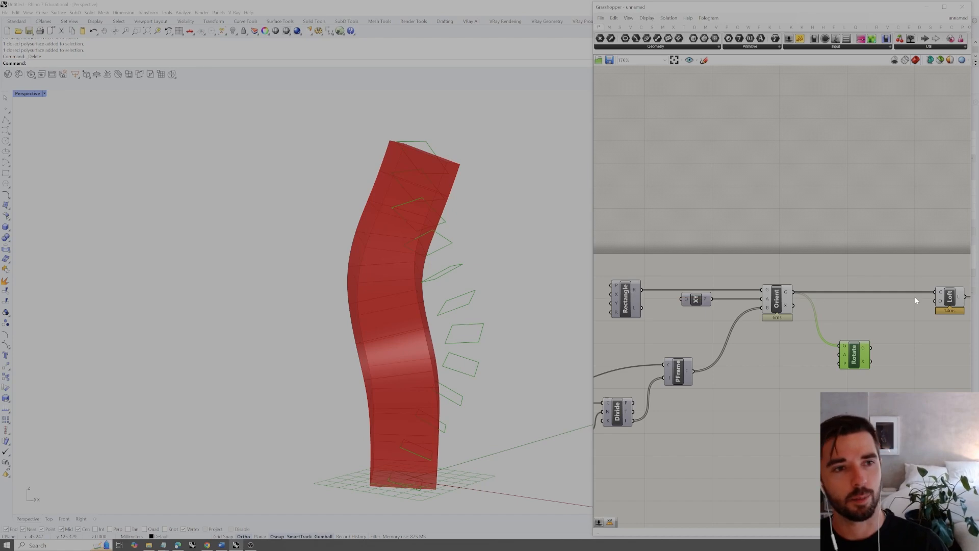
{"action": "left_click_drag", "start_coordinate": [793, 291], "coordinate": [709, 263], "text": "ctrl"}
Connect the rectangle output (R) of Rectangle to Rotate's geometry input (G)
{"action": "left_click", "coordinate": [627, 296]}
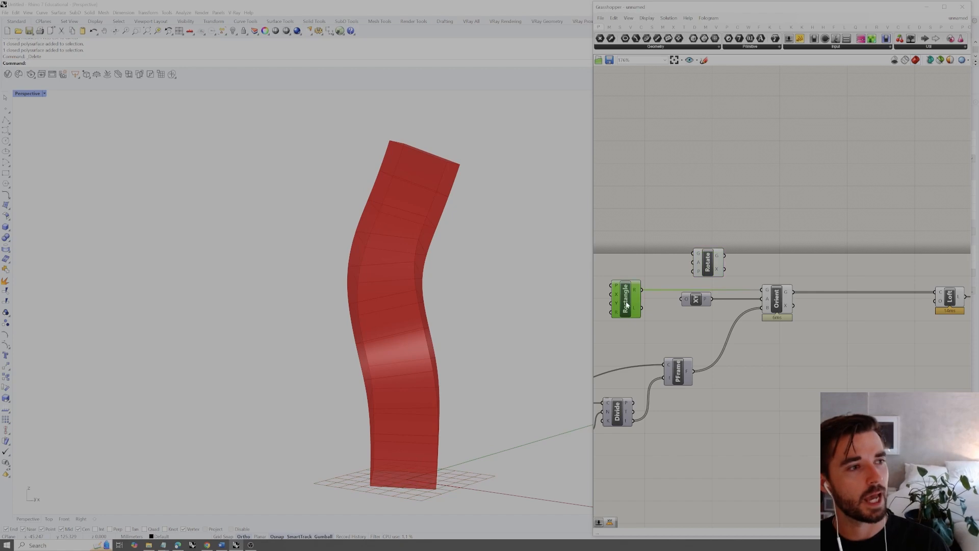
{"action": "left_click_drag", "start_coordinate": [642, 293], "coordinate": [699, 252]}
{"action": "left_click", "coordinate": [707, 259]}
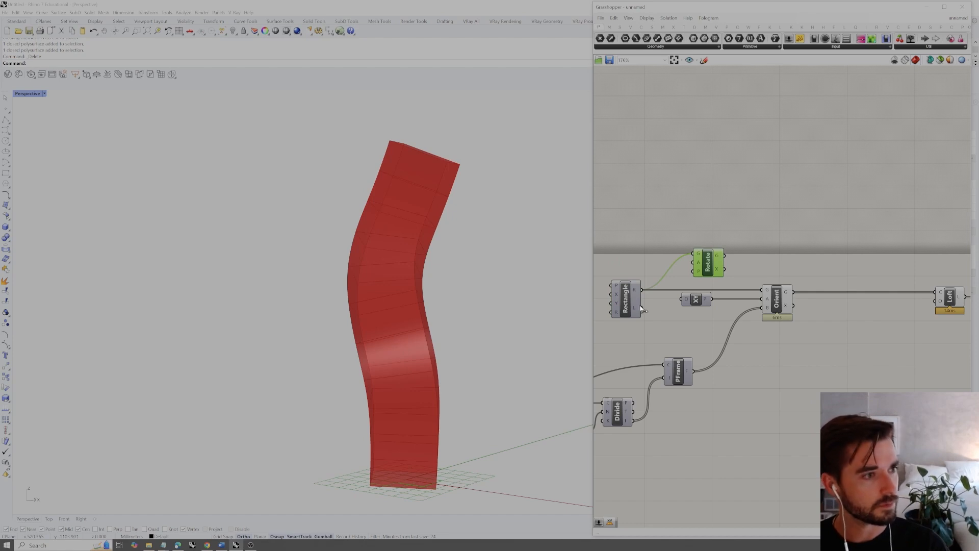
Compare the base rectangle with the rotated rectangle in the viewport by highlighting each component's output
{"action": "left_click", "coordinate": [627, 298]}
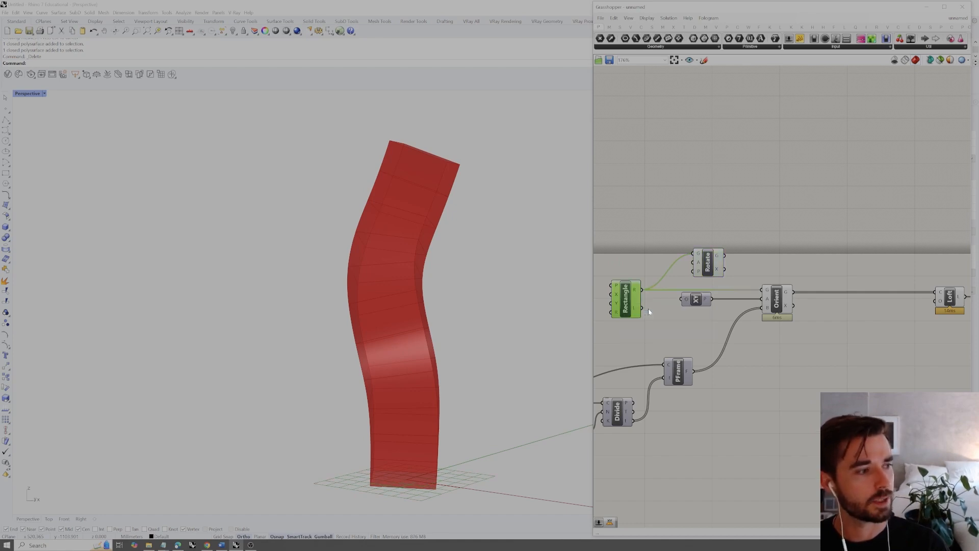
{"action": "right_click_drag", "start_coordinate": [480, 314], "coordinate": [451, 390]}
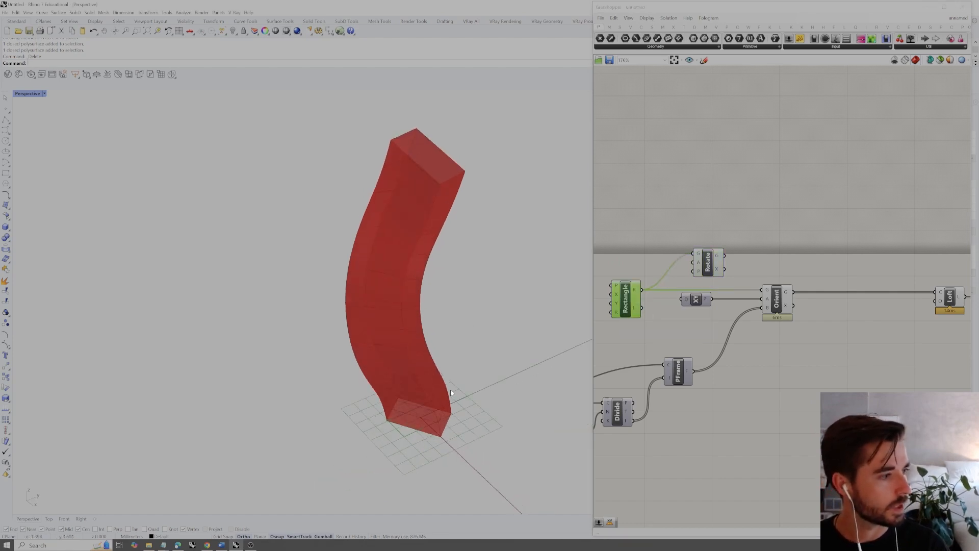
{"action": "left_click", "coordinate": [707, 263]}
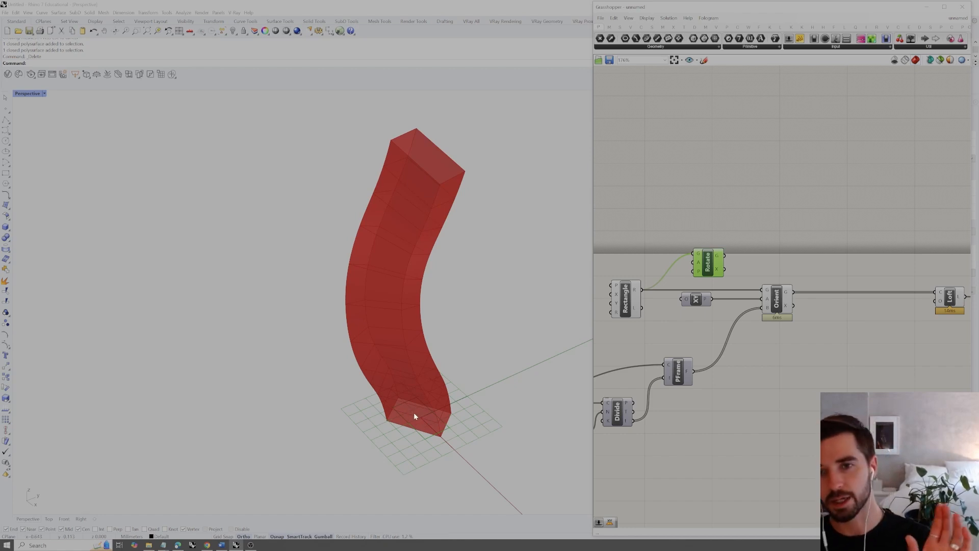
{"action": "left_click", "coordinate": [627, 290]}
{"action": "right_click", "coordinate": [633, 291]}
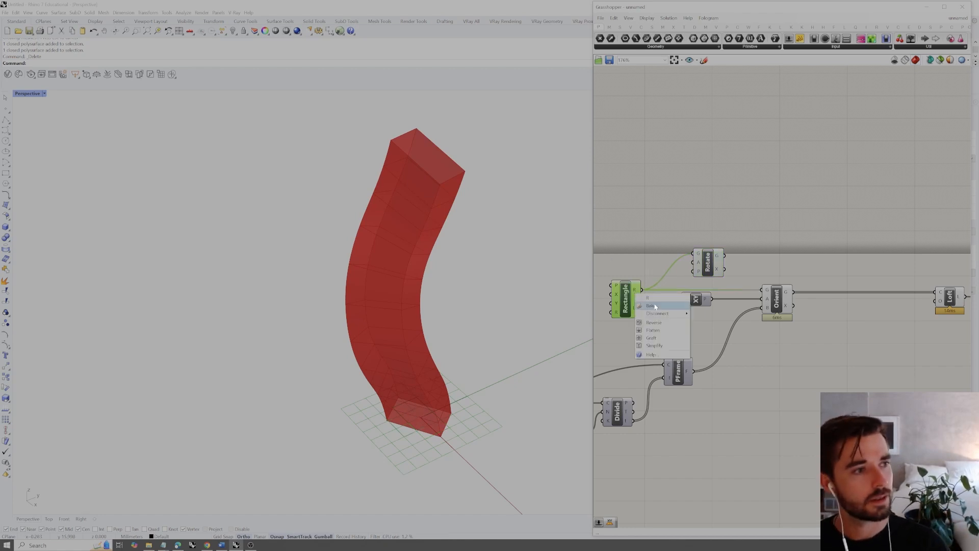
{"action": "left_click", "coordinate": [642, 261]}
{"action": "left_click", "coordinate": [627, 290]}
{"action": "right_click", "coordinate": [632, 260]}
{"action": "left_click", "coordinate": [666, 212]}
Connect Rotate's geometry output (G) to Orient's geometry input (G) and check the lofted form
{"action": "left_click", "coordinate": [708, 262]}
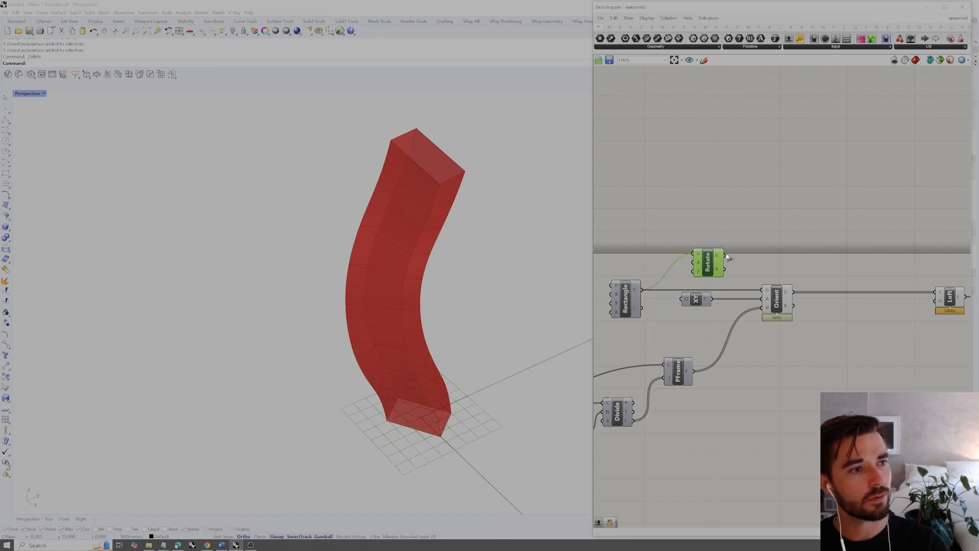
{"action": "left_click_drag", "start_coordinate": [724, 255], "coordinate": [762, 290]}
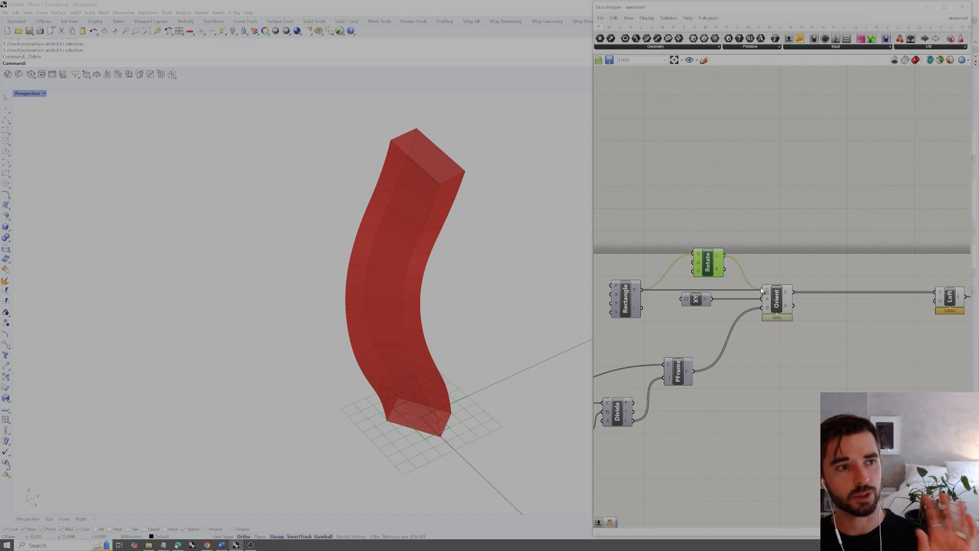
{"action": "right_click_drag", "start_coordinate": [463, 350], "coordinate": [464, 330]}
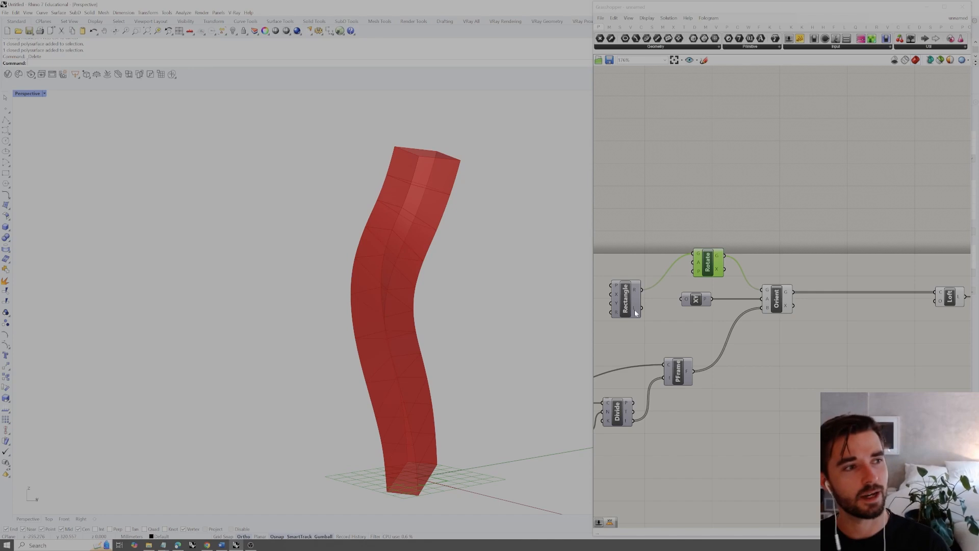
Wire Rectangle directly to Orient again and return the disconnected Rotate component to the space between Orient and Loft
{"action": "left_click_drag", "start_coordinate": [642, 290], "coordinate": [661, 280]}
{"action": "left_click", "coordinate": [773, 299]}
{"action": "left_click_drag", "start_coordinate": [802, 360], "coordinate": [841, 366]}
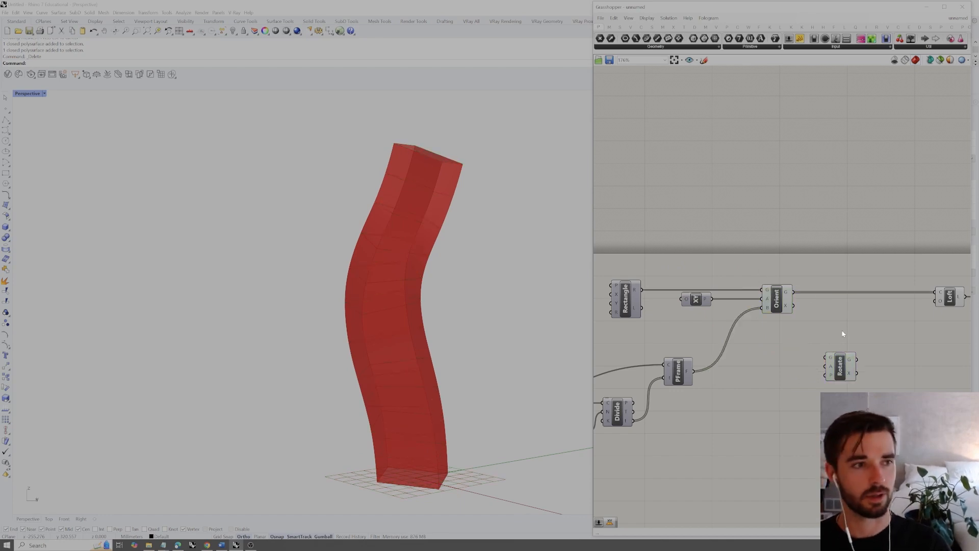
{"action": "left_click_drag", "start_coordinate": [841, 369], "coordinate": [845, 369]}
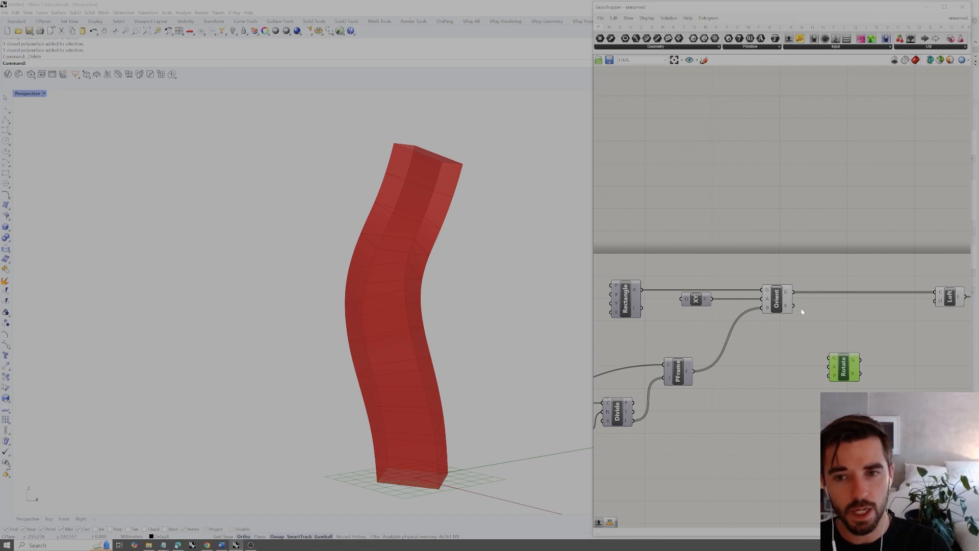
Connect Orient's geometry output (G) to Rotate's geometry input (G) and PFrame's frames output (F) to Rotate's plane input (P)
{"action": "right_click_drag", "start_coordinate": [813, 304], "coordinate": [799, 302]}
{"action": "left_click", "coordinate": [777, 294]}
{"action": "left_click_drag", "start_coordinate": [780, 290], "coordinate": [816, 357]}
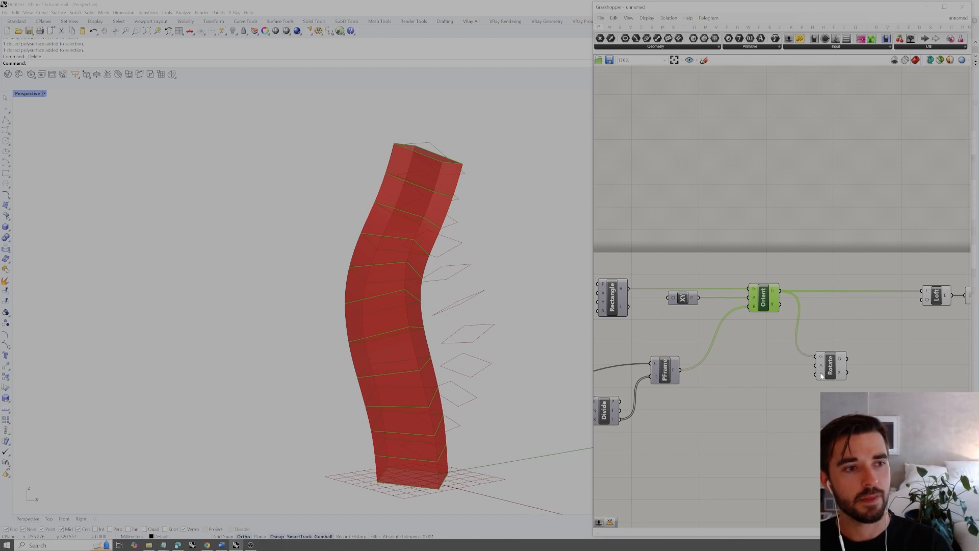
{"action": "left_click", "coordinate": [664, 371]}
{"action": "left_click_drag", "start_coordinate": [681, 373], "coordinate": [816, 374]}
{"action": "left_click", "coordinate": [833, 366]}
{"action": "right_click_drag", "start_coordinate": [371, 303], "coordinate": [396, 322]}
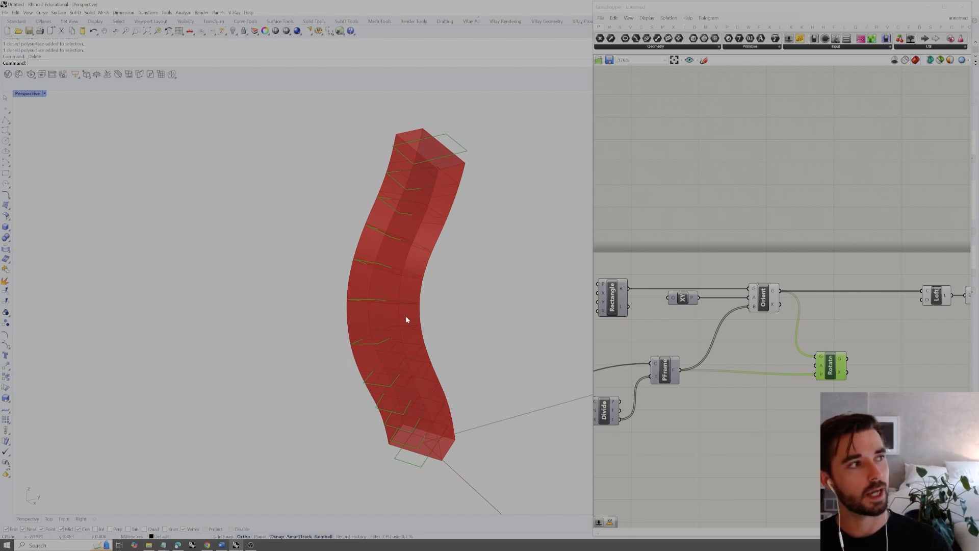
{"action": "mouse_move", "coordinate": [408, 319]}
{"action": "right_mouse_down"}
{"action": "mouse_move", "coordinate": [385, 299]}
{"action": "mouse_move", "coordinate": [404, 309]}
{"action": "right_mouse_up"}
Try Rotate's geometry output (G) as Loft's curve input, inspect the form, and undo that connection
{"action": "right_click_drag", "start_coordinate": [877, 346], "coordinate": [840, 358]}
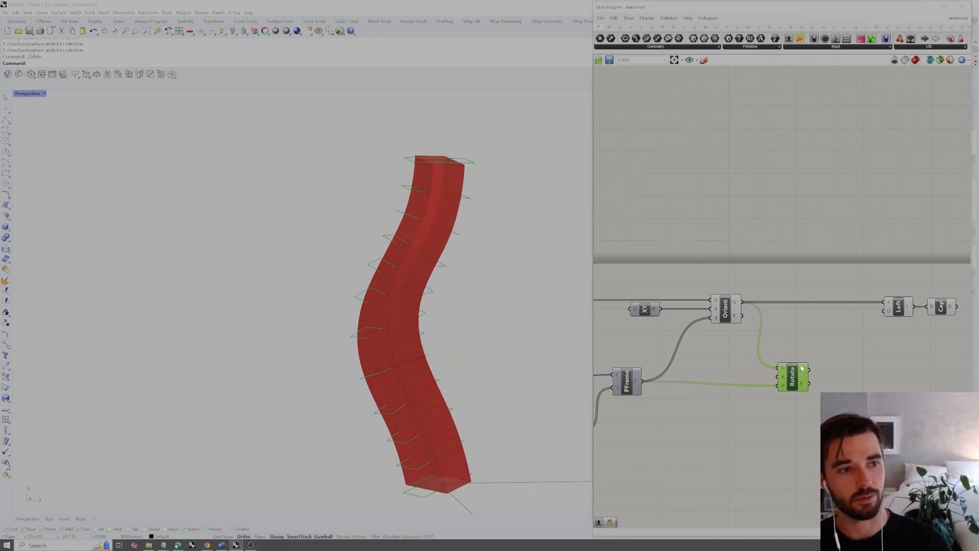
{"action": "left_click_drag", "start_coordinate": [810, 374], "coordinate": [885, 301]}
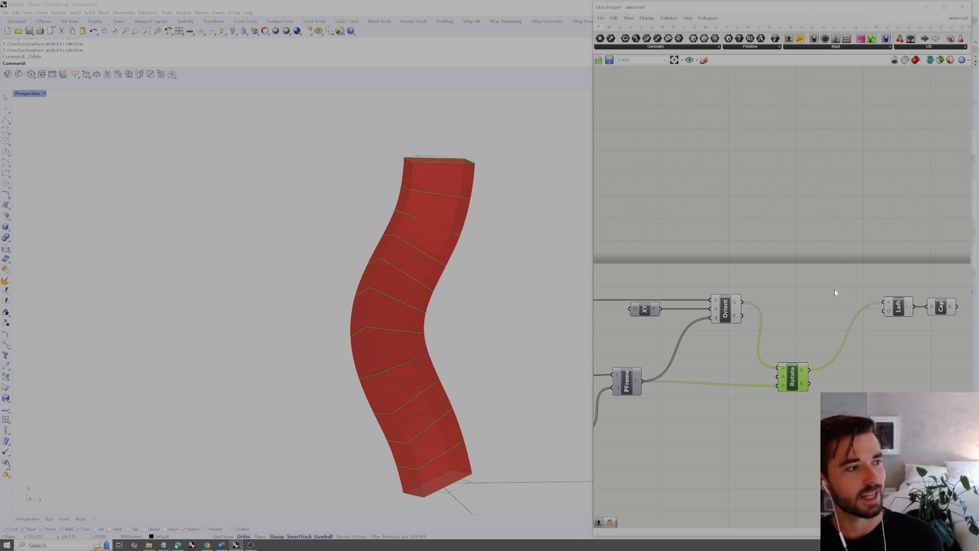
{"action": "right_click_drag", "start_coordinate": [447, 308], "coordinate": [418, 350]}
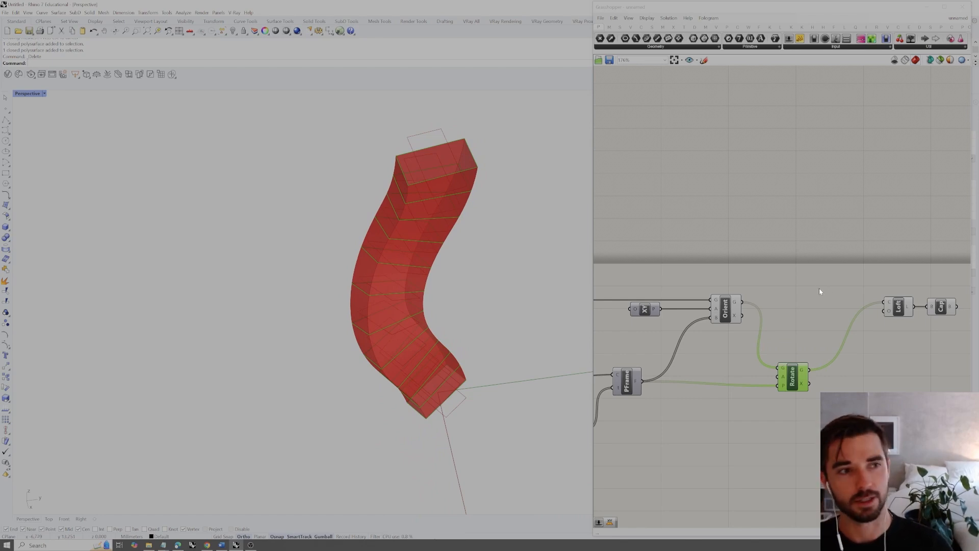
{"action": "key", "text": "ctrl+z"}
{"action": "left_click", "coordinate": [793, 382]}
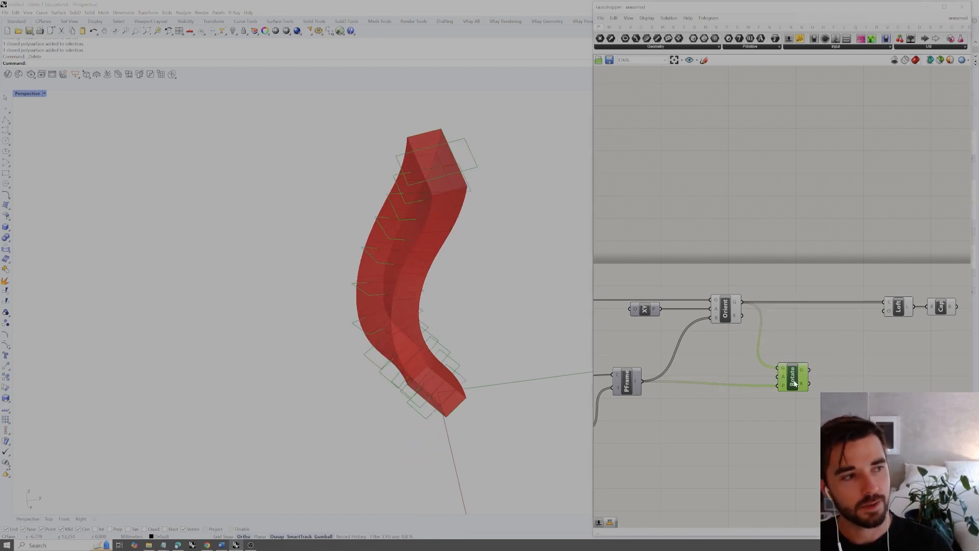
Move the Rotate component slightly farther away from PFrame on the canvas
{"action": "mouse_move", "coordinate": [805, 372]}
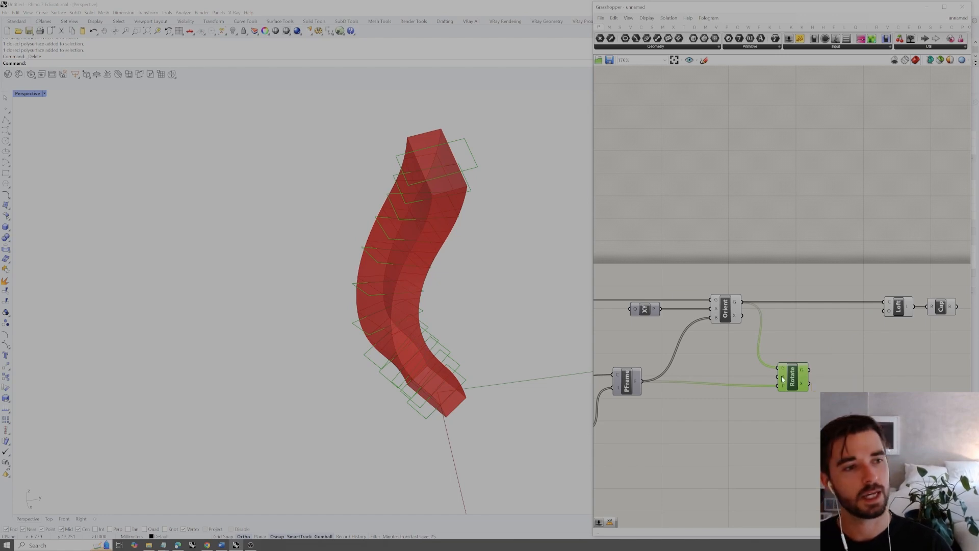
{"action": "left_click_drag", "start_coordinate": [793, 378], "coordinate": [816, 380]}
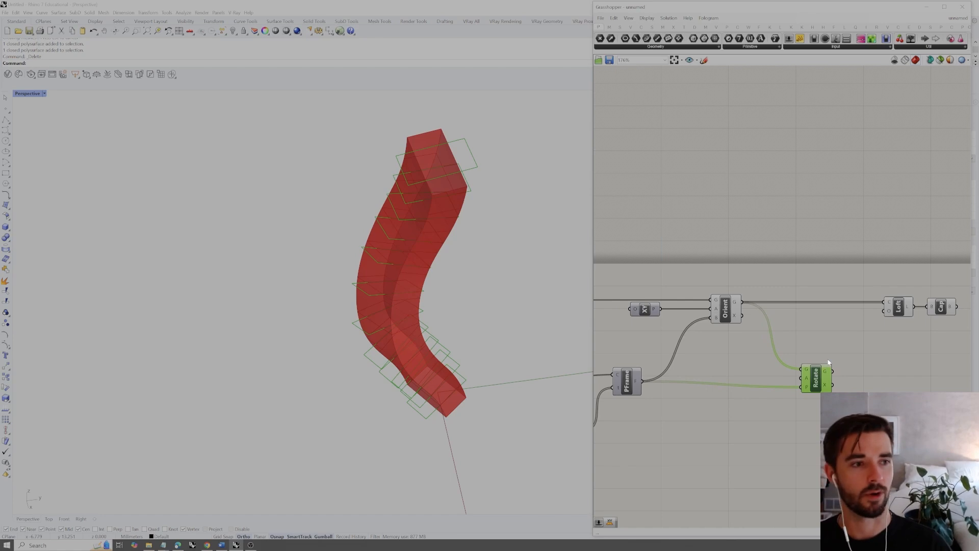
{"action": "right_click_drag", "start_coordinate": [775, 330], "coordinate": [794, 311]}
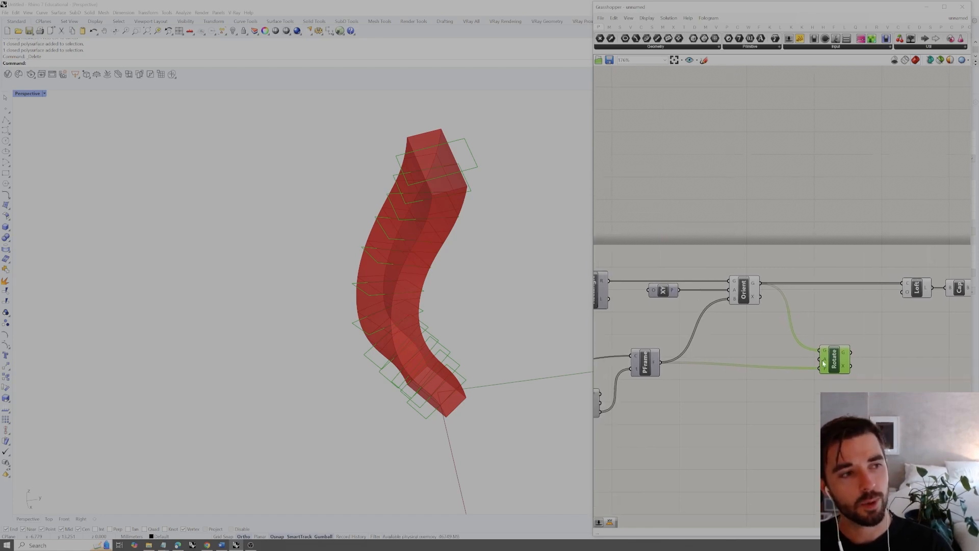
{"action": "right_click_drag", "start_coordinate": [792, 369], "coordinate": [813, 345]}
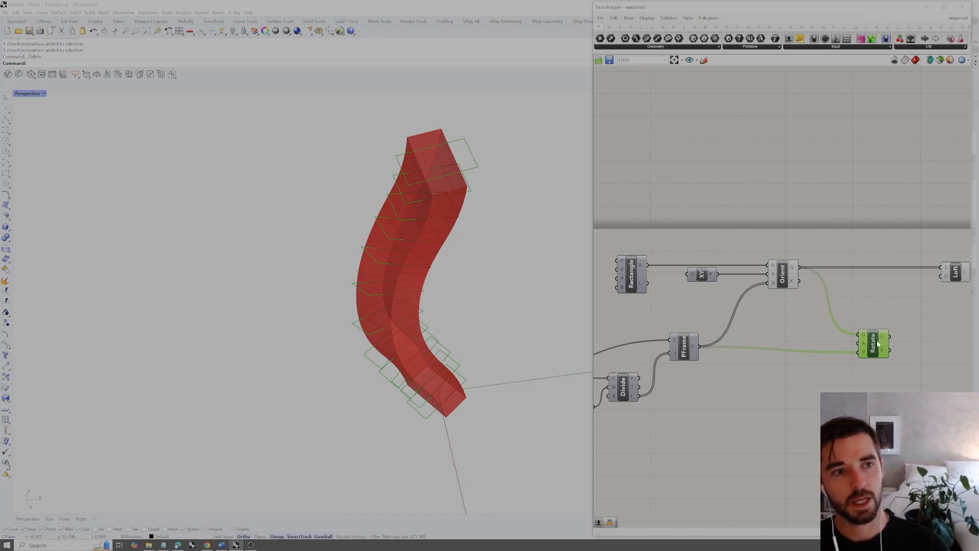
{"action": "right_click_drag", "start_coordinate": [880, 326], "coordinate": [874, 333]}
{"action": "left_click", "coordinate": [876, 320]}
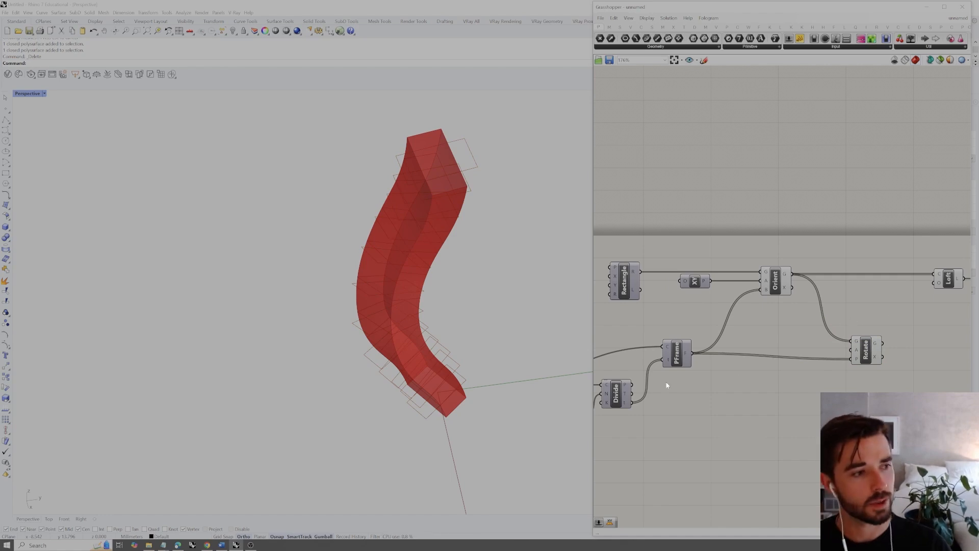
Add a Panel below Divide, connect Divide's parameters output (t) to it, and enlarge it to show the list
{"action": "double_click", "coordinate": [650, 432]}
{"action": "type", "text": "panel"}
{"action": "key", "text": "Return"}
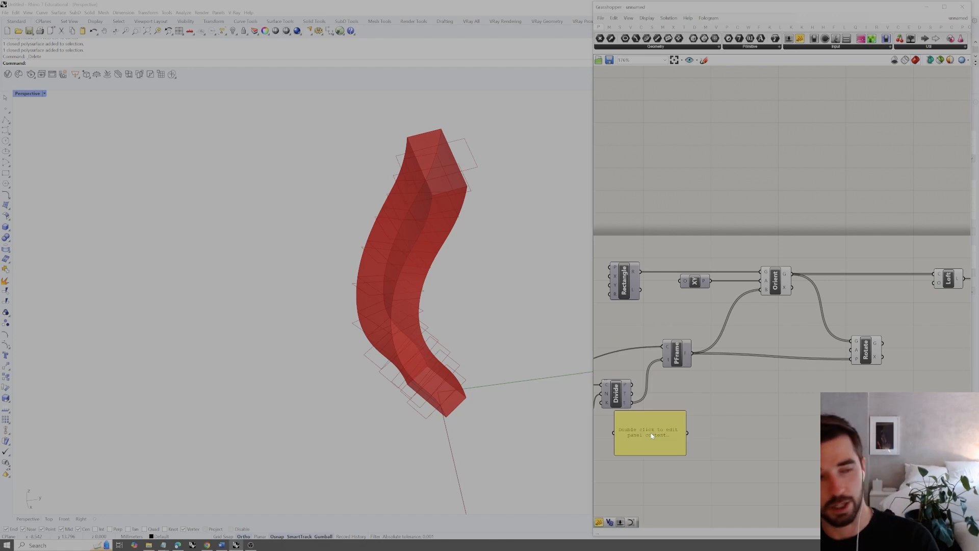
{"action": "left_click_drag", "start_coordinate": [632, 402], "coordinate": [613, 429]}
{"action": "left_click_drag", "start_coordinate": [684, 455], "coordinate": [707, 462]}
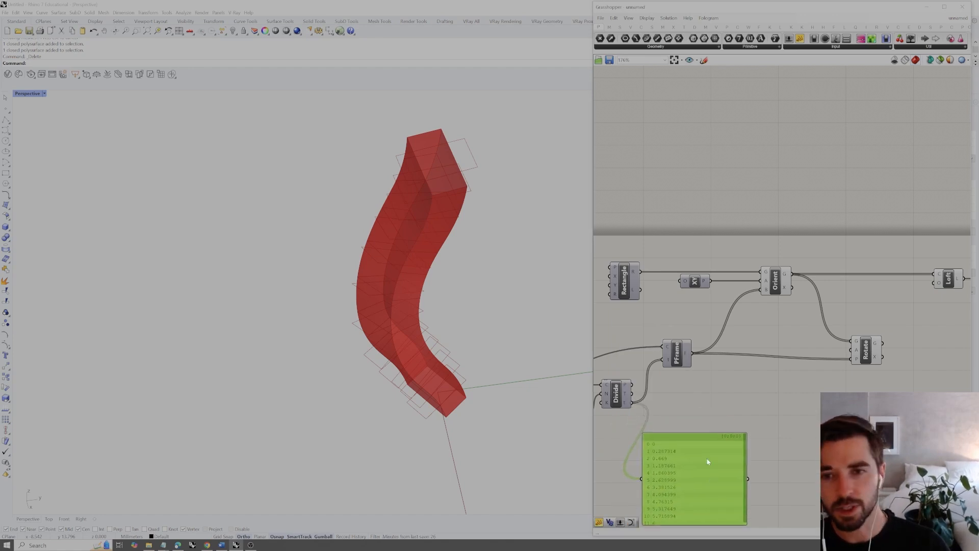
{"action": "right_click_drag", "start_coordinate": [708, 462], "coordinate": [710, 441]}
{"action": "left_click", "coordinate": [687, 393]}
{"action": "left_click_drag", "start_coordinate": [748, 428], "coordinate": [734, 445]}
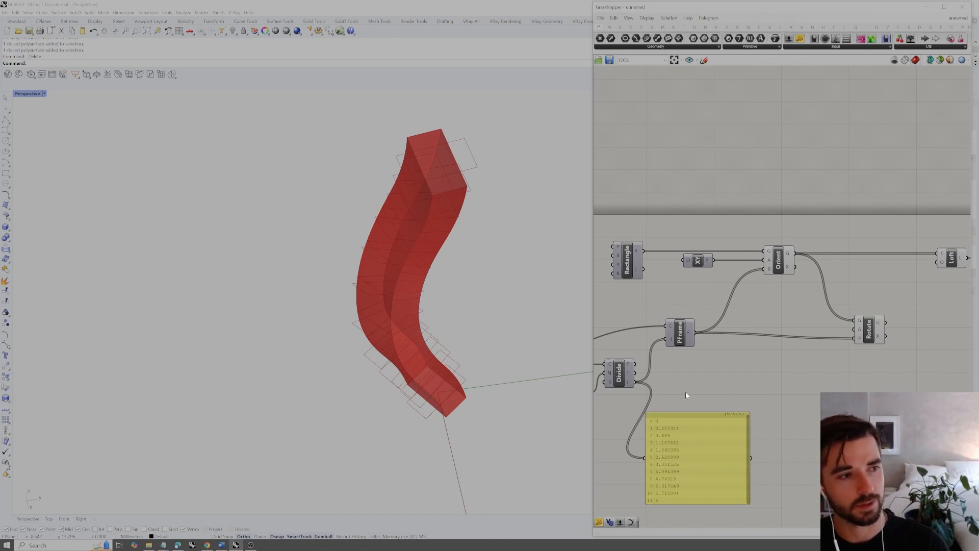
{"action": "left_click_drag", "start_coordinate": [699, 442], "coordinate": [699, 494]}
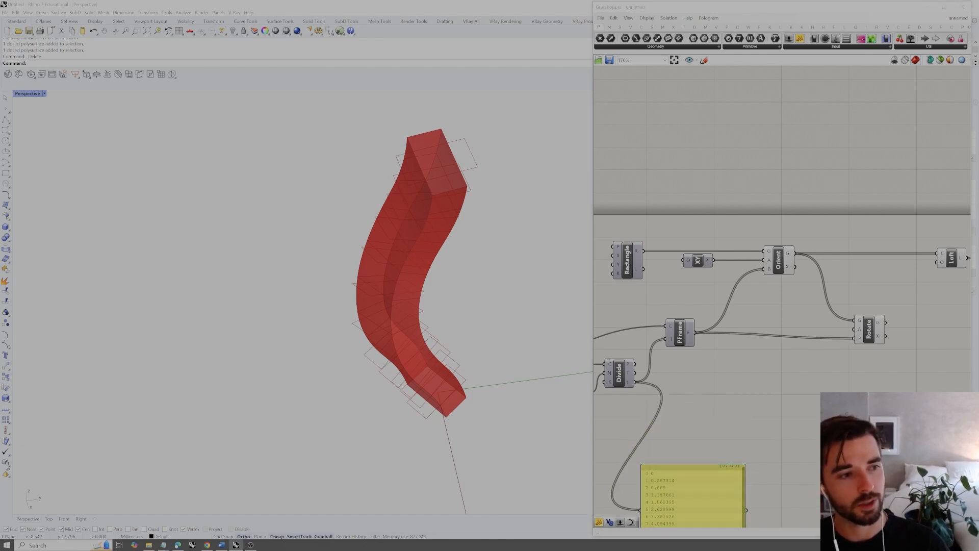
Add a Bounds component beside Divide and connect Divide's parameters output (t) to its numbers input (N)
{"action": "double_click", "coordinate": [699, 398]}
{"action": "type", "text": "boundx"}
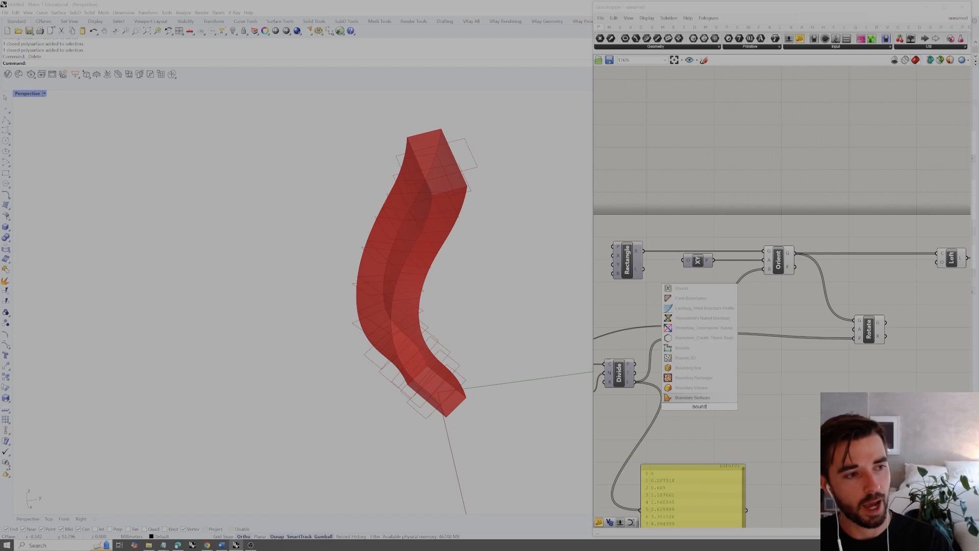
{"action": "key", "text": "Return"}
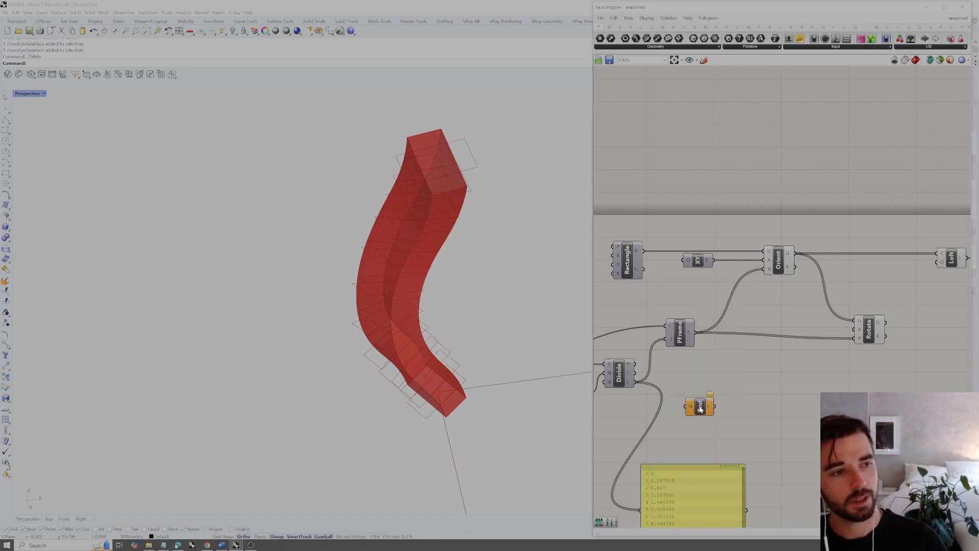
{"action": "left_click_drag", "start_coordinate": [635, 382], "coordinate": [692, 409]}
{"action": "right_click_drag", "start_coordinate": [699, 419], "coordinate": [702, 375]}
Duplicate the panel for the Bounds output, shrink the copy, and arrange both panels below the Bounds component
{"action": "left_click_drag", "start_coordinate": [690, 438], "coordinate": [787, 377], "text": "alt"}
{"action": "left_click_drag", "start_coordinate": [708, 363], "coordinate": [751, 376]}
{"action": "left_click_drag", "start_coordinate": [829, 420], "coordinate": [763, 390]}
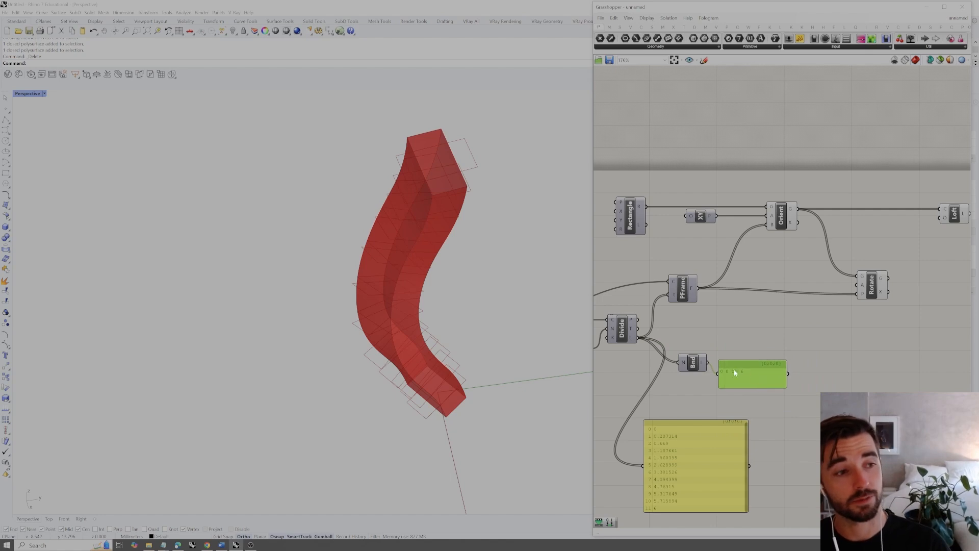
{"action": "left_click_drag", "start_coordinate": [649, 428], "coordinate": [674, 408]}
{"action": "left_click", "coordinate": [780, 446]}
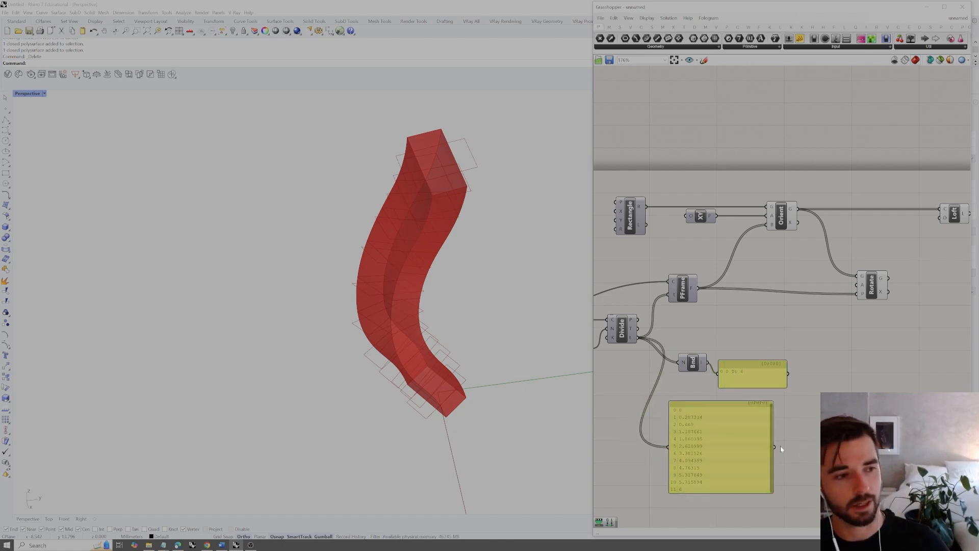
{"action": "left_click_drag", "start_coordinate": [747, 369], "coordinate": [763, 403]}
{"action": "left_click", "coordinate": [762, 407], "text": "shift"}
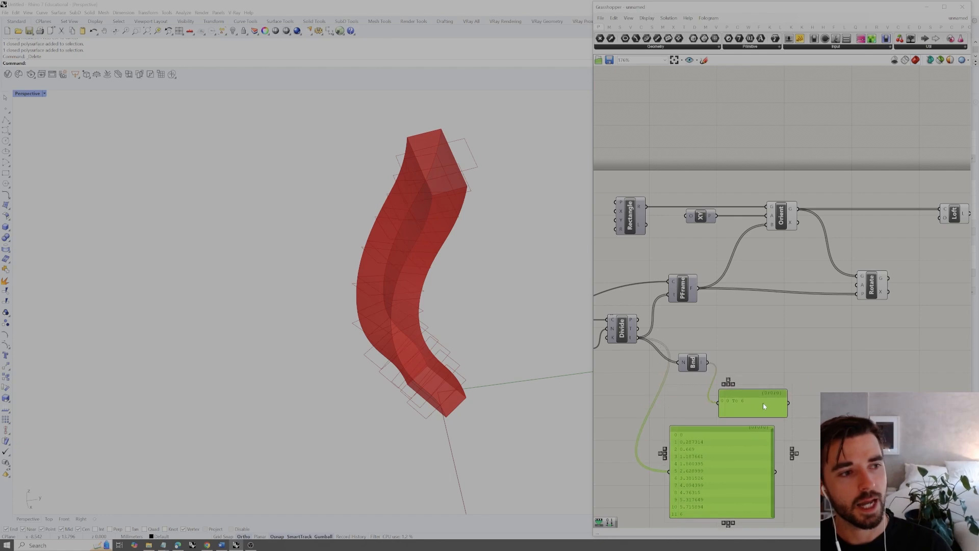
Add Remap Numbers, feeding Divide's parameters into its value input (V) and the Bounds domain into its source input (S)
{"action": "double_click", "coordinate": [773, 356]}
{"action": "type", "text": "remap"}
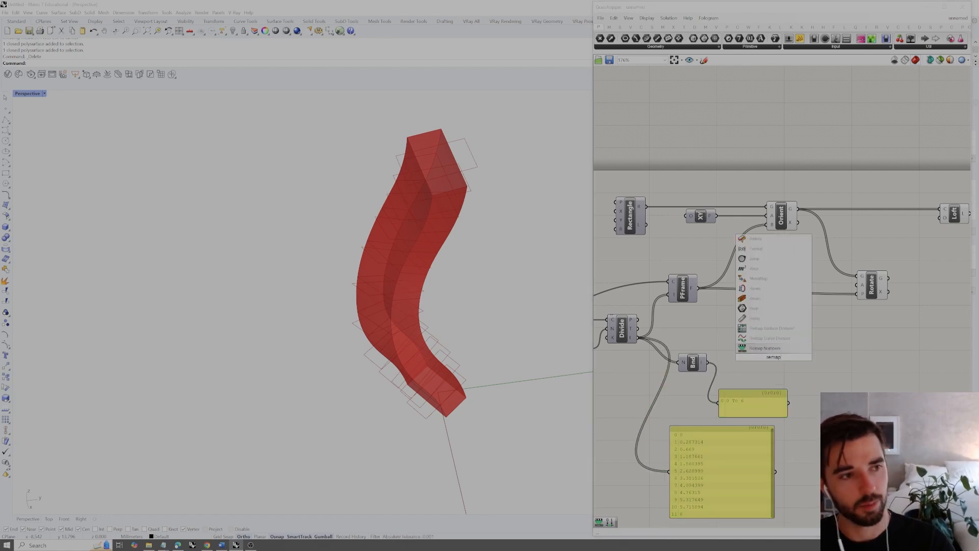
{"action": "key", "text": "Return"}
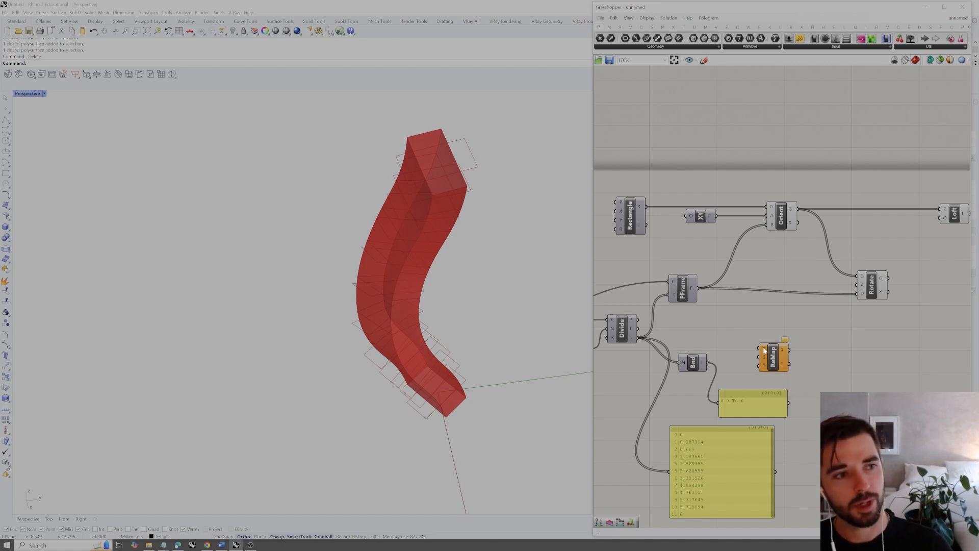
{"action": "left_click_drag", "start_coordinate": [637, 341], "coordinate": [760, 348]}
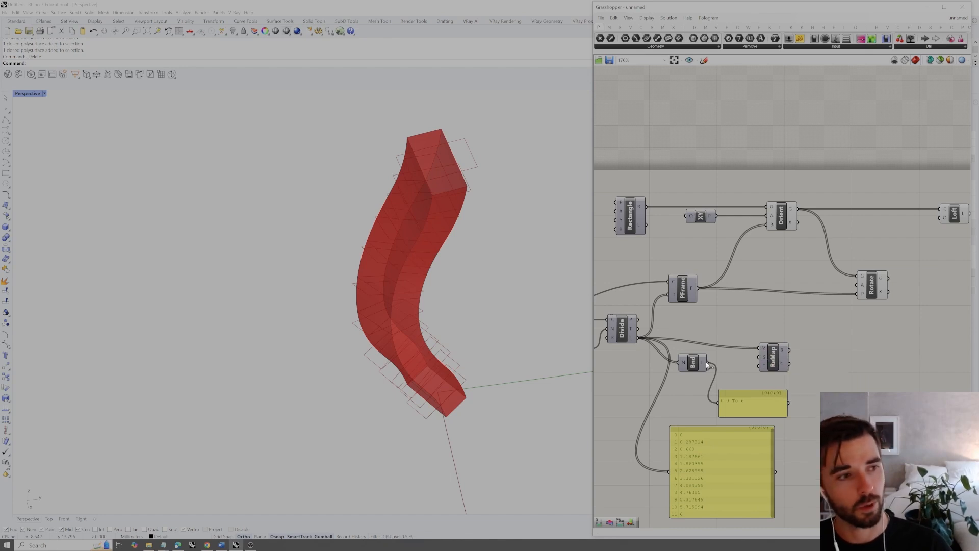
{"action": "left_click_drag", "start_coordinate": [775, 361], "coordinate": [771, 352]}
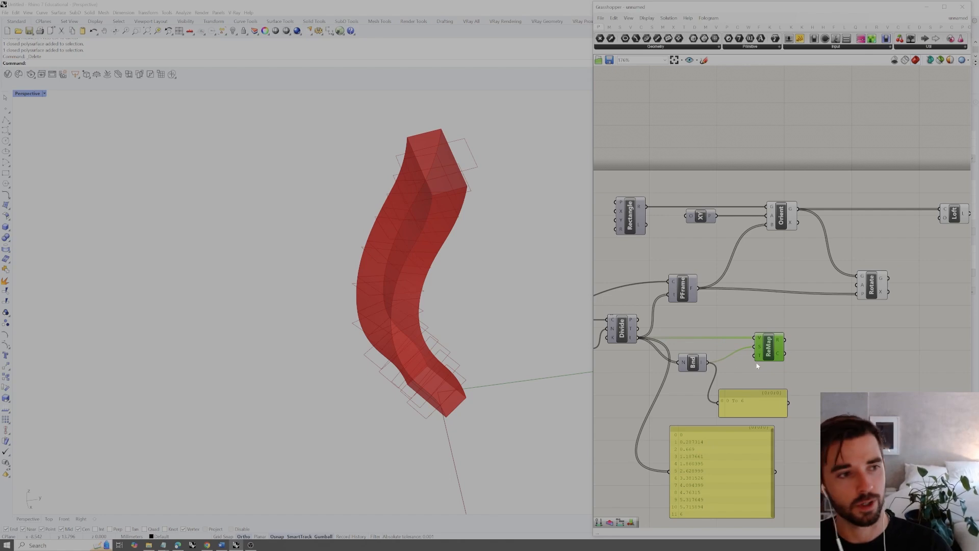
Duplicate the parameter panel beside ReMap and connect ReMap's mapped output to the copy
{"action": "left_click_drag", "start_coordinate": [719, 451], "coordinate": [868, 372], "text": "alt"}
{"action": "left_click_drag", "start_coordinate": [786, 340], "coordinate": [816, 393]}
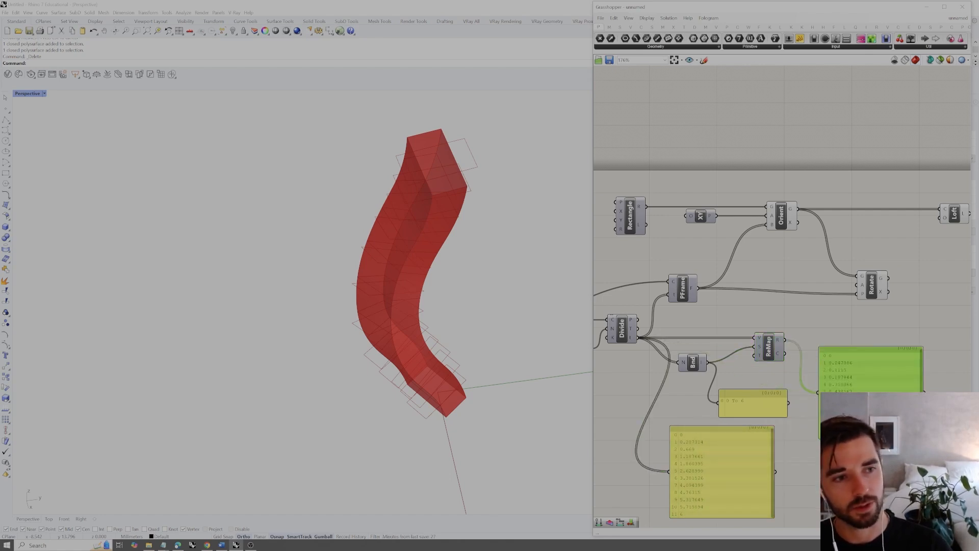
{"action": "left_click", "coordinate": [837, 456]}
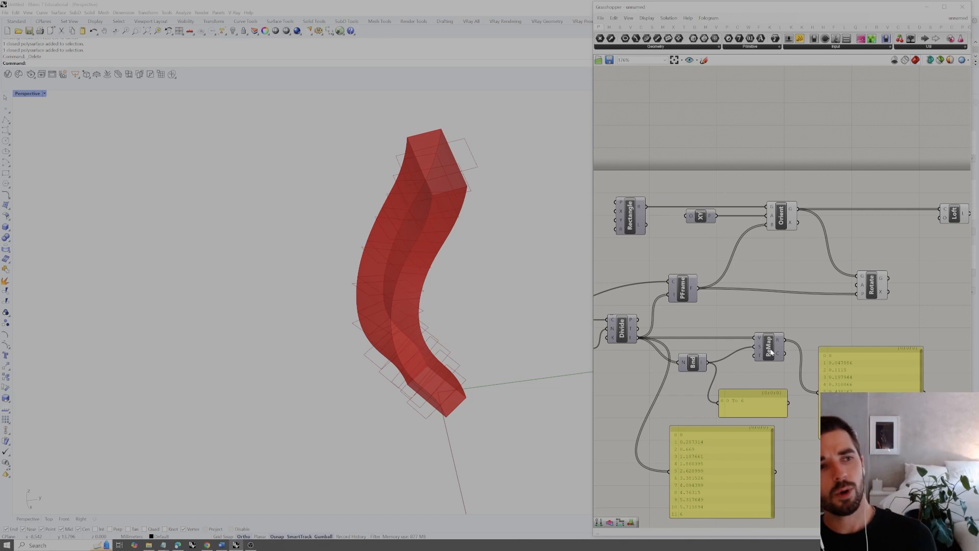
Switch Rotate's angle input (A) to degrees
{"action": "mouse_move", "coordinate": [864, 287]}
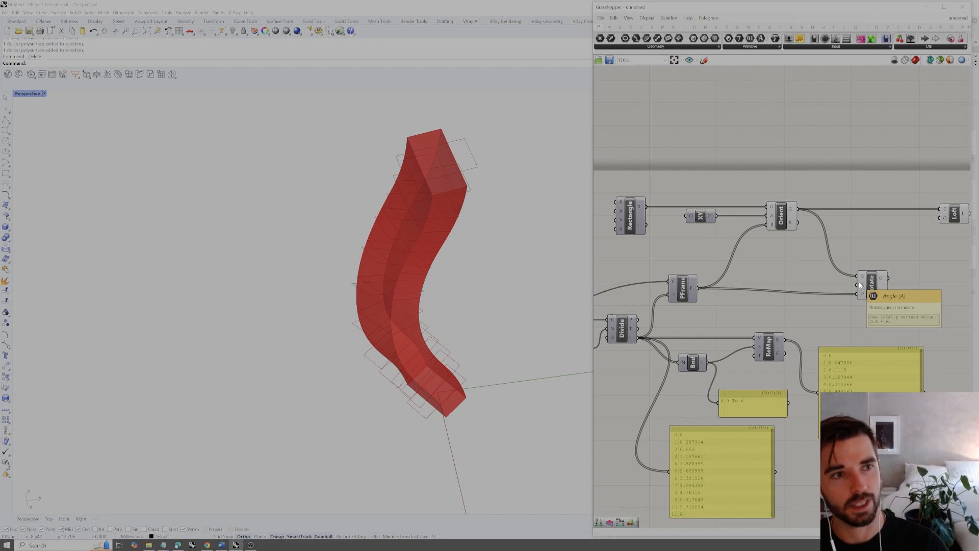
{"action": "right_click", "coordinate": [862, 288]}
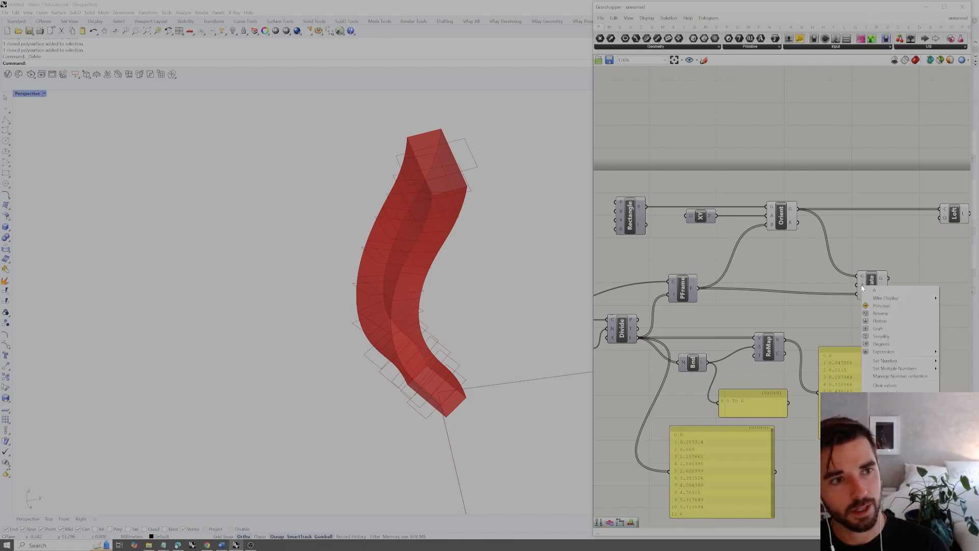
{"action": "left_click", "coordinate": [876, 344]}
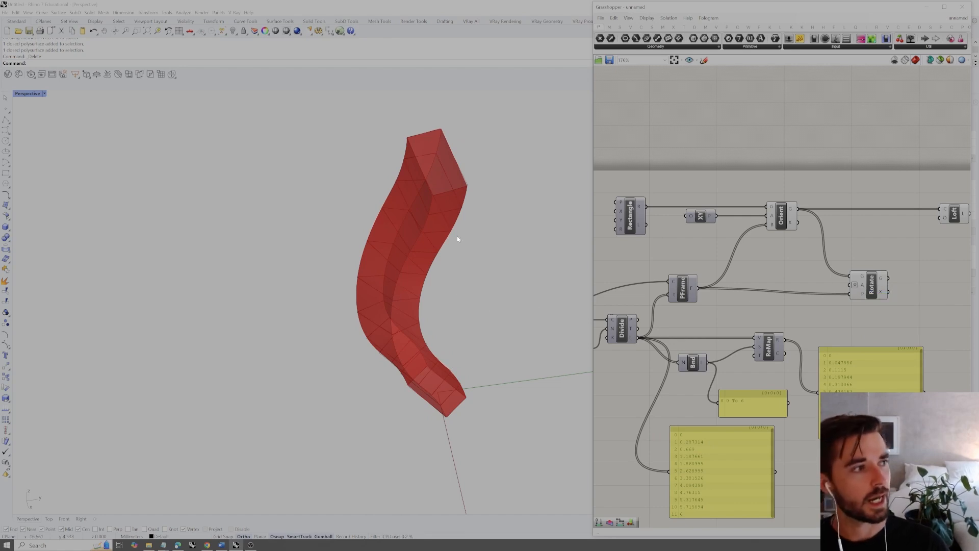
{"action": "mouse_move", "coordinate": [463, 186]}
{"action": "right_mouse_down"}
{"action": "mouse_move", "coordinate": [485, 159]}
{"action": "mouse_move", "coordinate": [453, 180]}
{"action": "right_mouse_up"}
{"action": "left_click", "coordinate": [872, 283]}
{"action": "left_click", "coordinate": [872, 247]}
Check the remapped numbers and connect ReMap's mapped output to Rotate's angle input (A)
{"action": "mouse_move", "coordinate": [777, 342]}
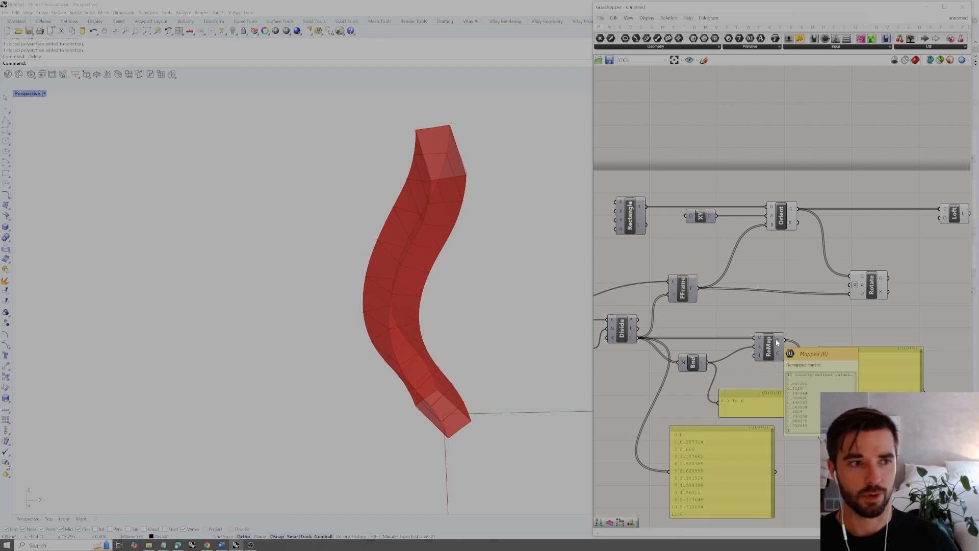
{"action": "left_click_drag", "start_coordinate": [777, 342], "coordinate": [863, 370]}
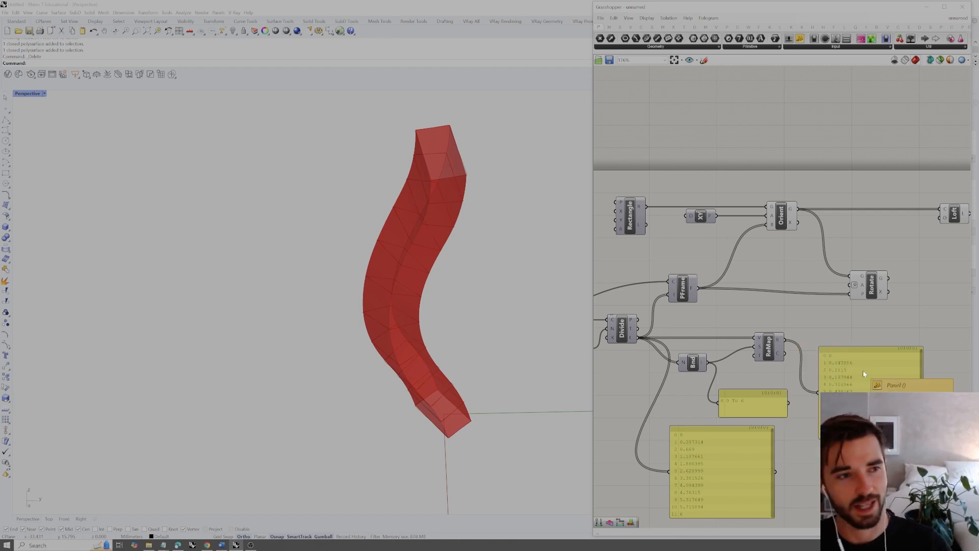
{"action": "right_click_drag", "start_coordinate": [815, 323], "coordinate": [775, 330]}
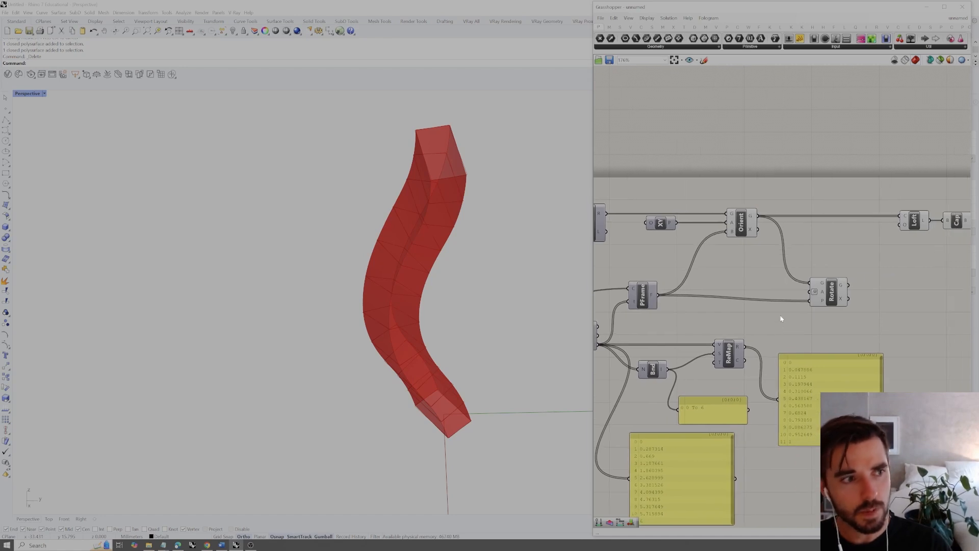
{"action": "left_click_drag", "start_coordinate": [742, 345], "coordinate": [810, 296]}
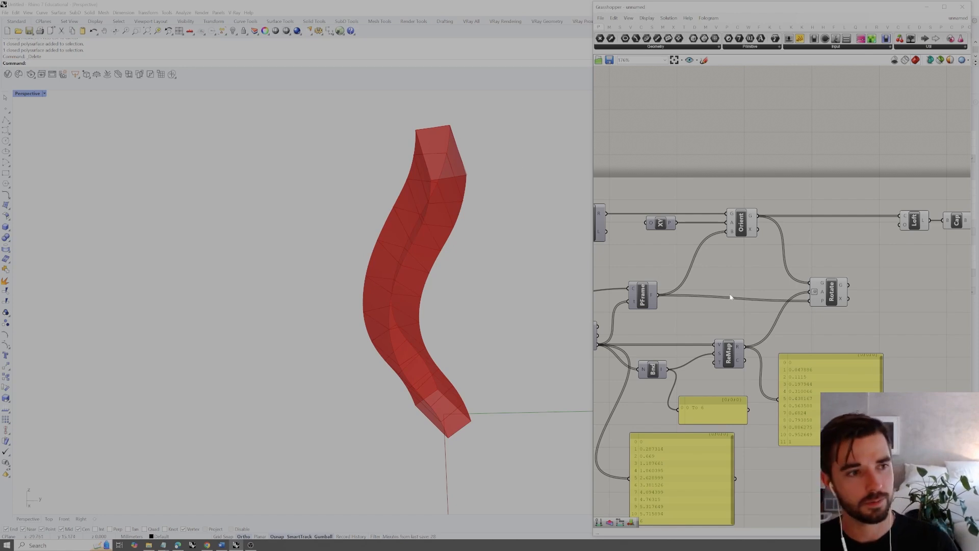
Add a Multiplication component between ReMap and Rotate
{"action": "double_click", "coordinate": [807, 338]}
{"action": "type", "text": "multipli"}
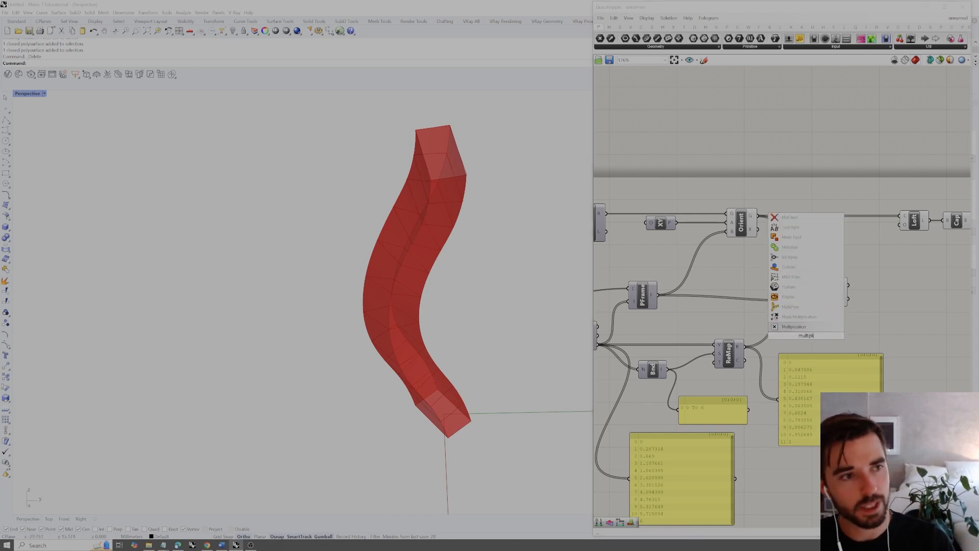
{"action": "key", "text": "Return"}
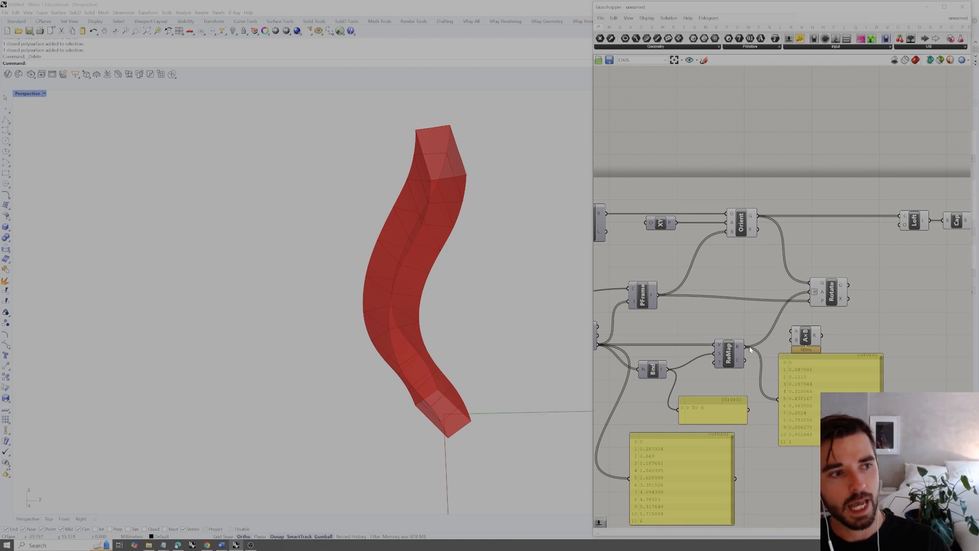
Multiply ReMap's mapped values by a new number slider set to 180 and connect the Multiplication result to the mapped-values panel
{"action": "left_click_drag", "start_coordinate": [808, 382], "coordinate": [821, 407]}
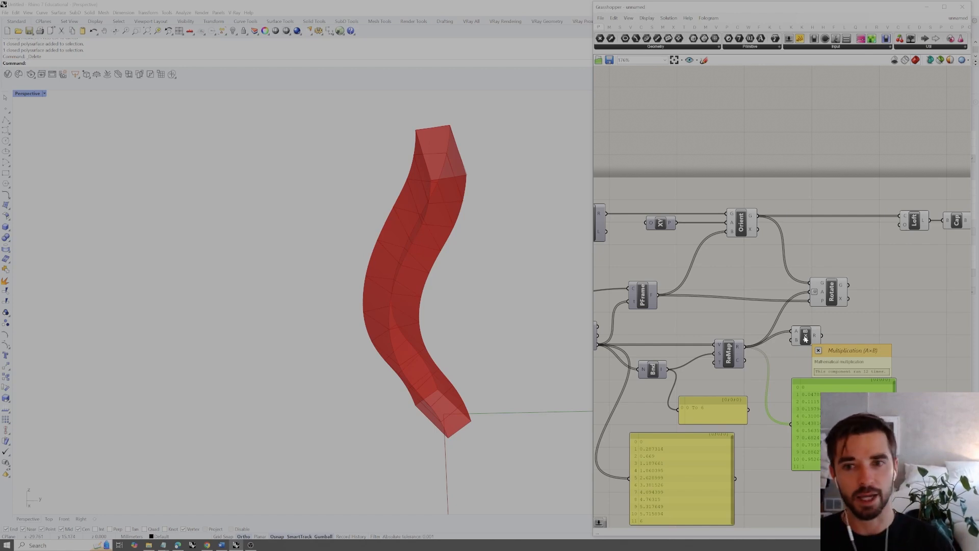
{"action": "left_click_drag", "start_coordinate": [806, 339], "coordinate": [809, 338]}
{"action": "double_click", "coordinate": [750, 319]}
{"action": "type", "text": "180"}
{"action": "left_click_drag", "start_coordinate": [750, 315], "coordinate": [760, 330]}
{"action": "left_click_drag", "start_coordinate": [825, 335], "coordinate": [791, 423]}
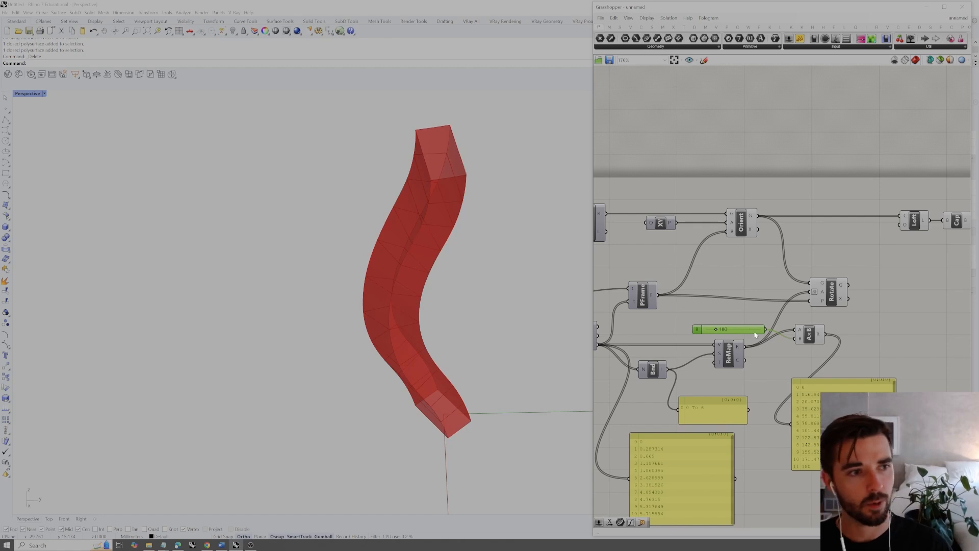
Move the Multiplication component closer to ReMap and connect its result to Rotate's angle input (A), replacing the direct ReMap wire
{"action": "left_click_drag", "start_coordinate": [810, 339], "coordinate": [795, 349]}
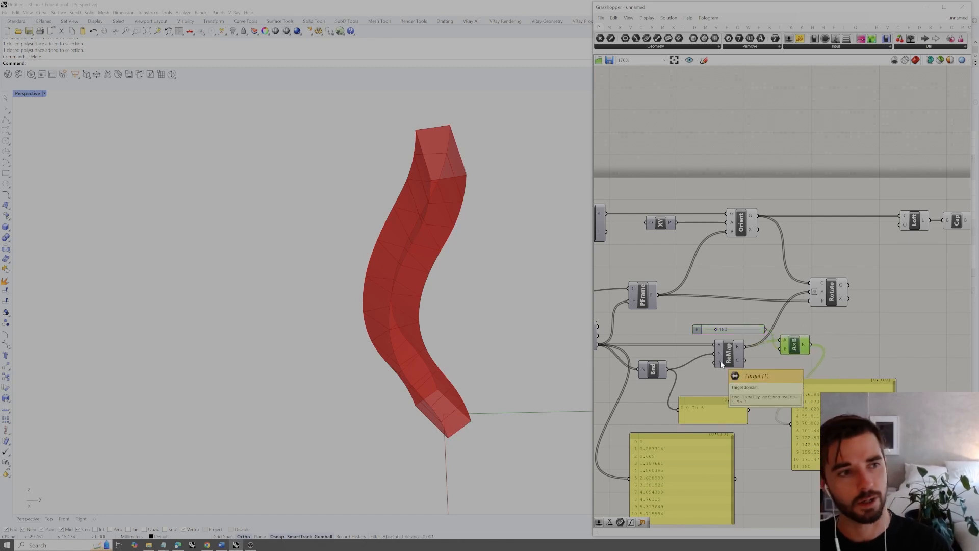
{"action": "left_click", "coordinate": [806, 335]}
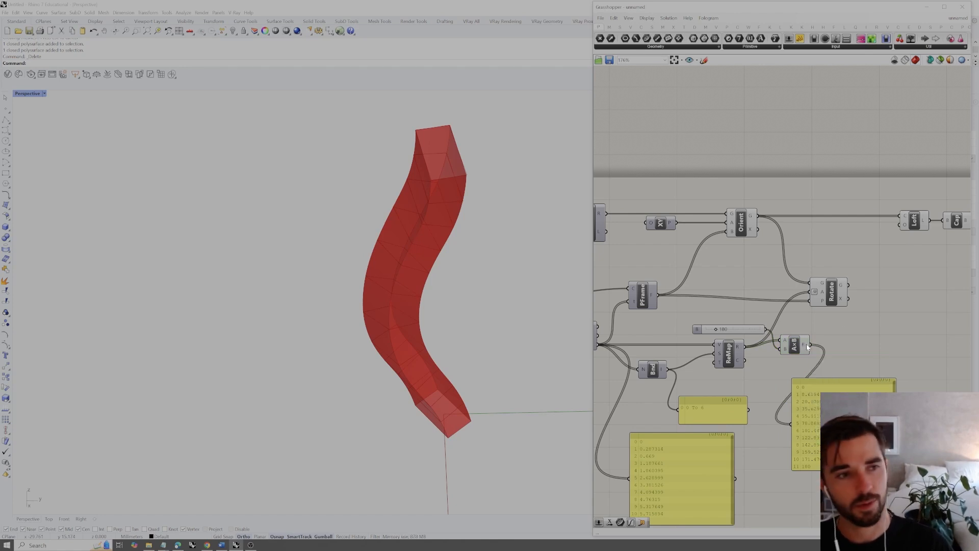
{"action": "left_click_drag", "start_coordinate": [812, 347], "coordinate": [806, 294]}
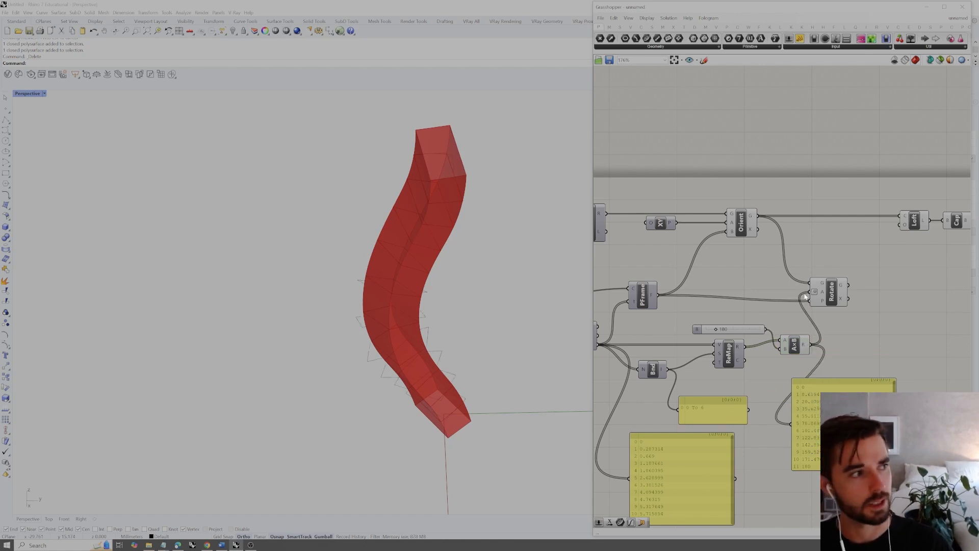
Select the Rotate component and examine the progressively rotated rectangles along the curve from several viewing angles
{"action": "left_click", "coordinate": [833, 287]}
{"action": "right_click_drag", "start_coordinate": [510, 311], "coordinate": [448, 348]}
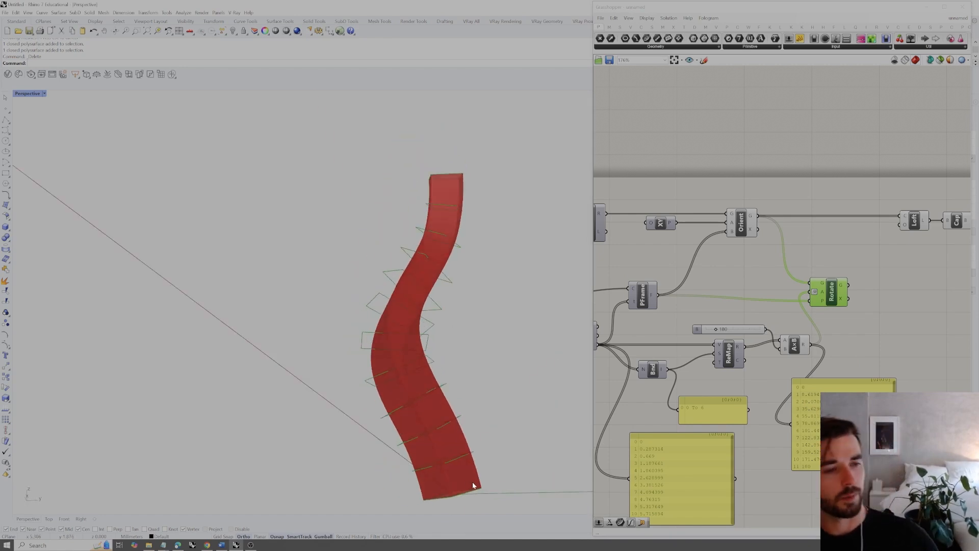
{"action": "right_click_drag", "start_coordinate": [466, 463], "coordinate": [467, 482]}
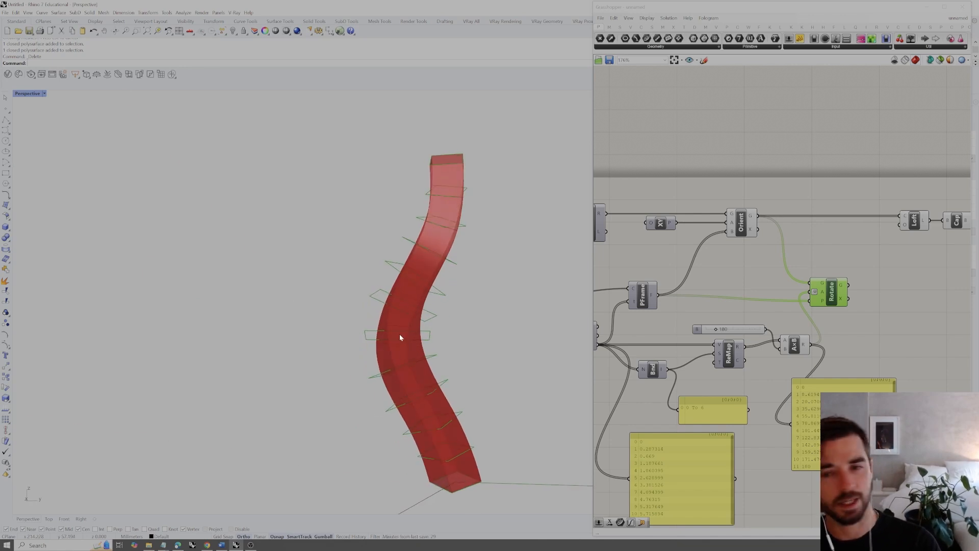
{"action": "right_click_drag", "start_coordinate": [407, 332], "coordinate": [411, 335]}
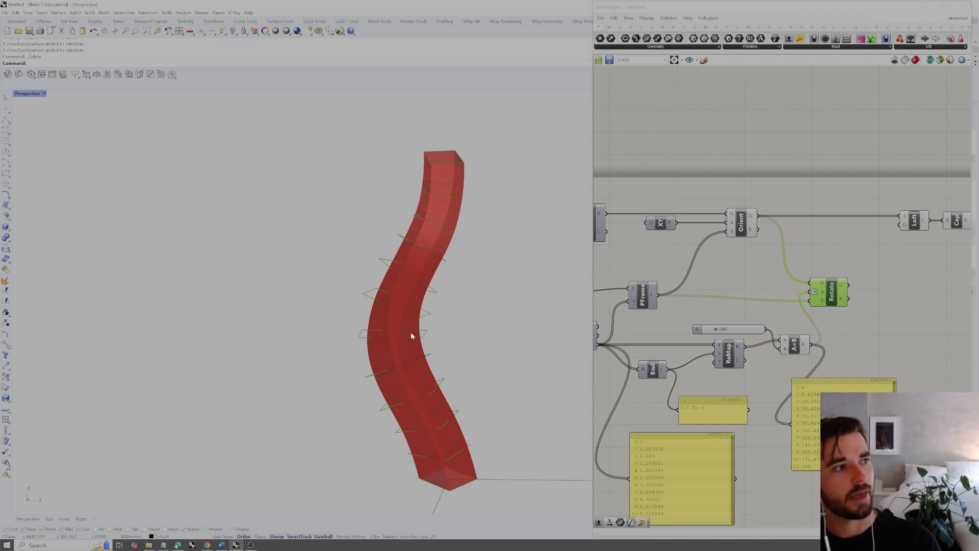
{"action": "right_click_drag", "start_coordinate": [456, 156], "coordinate": [457, 171]}
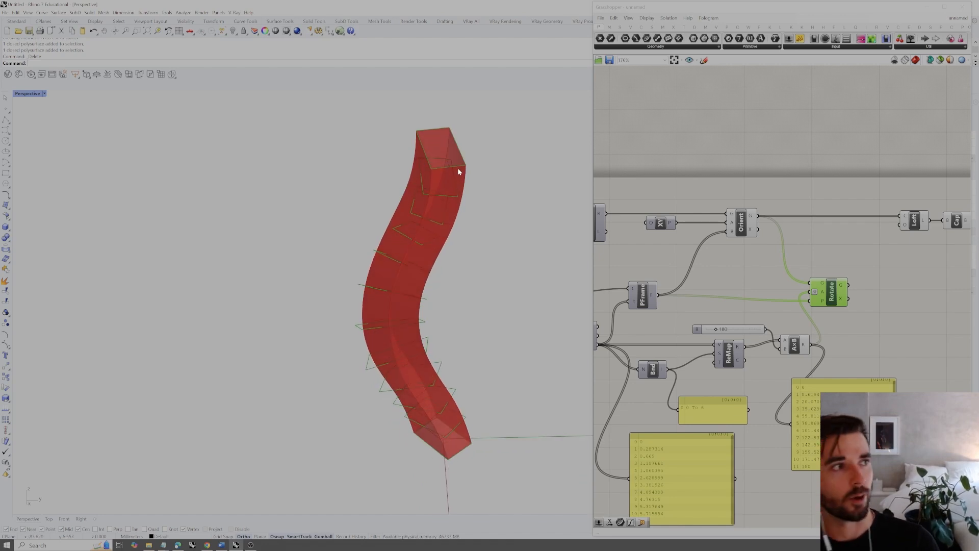
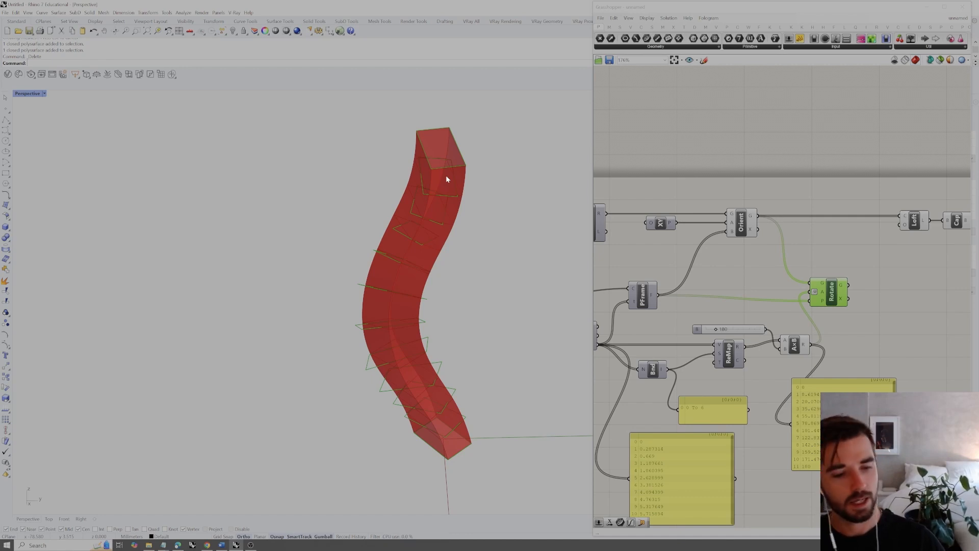
Connect Rotate's geometry output to Loft's curves input, replacing the wire from Orient
{"action": "right_click_drag", "start_coordinate": [858, 269], "coordinate": [838, 273]}
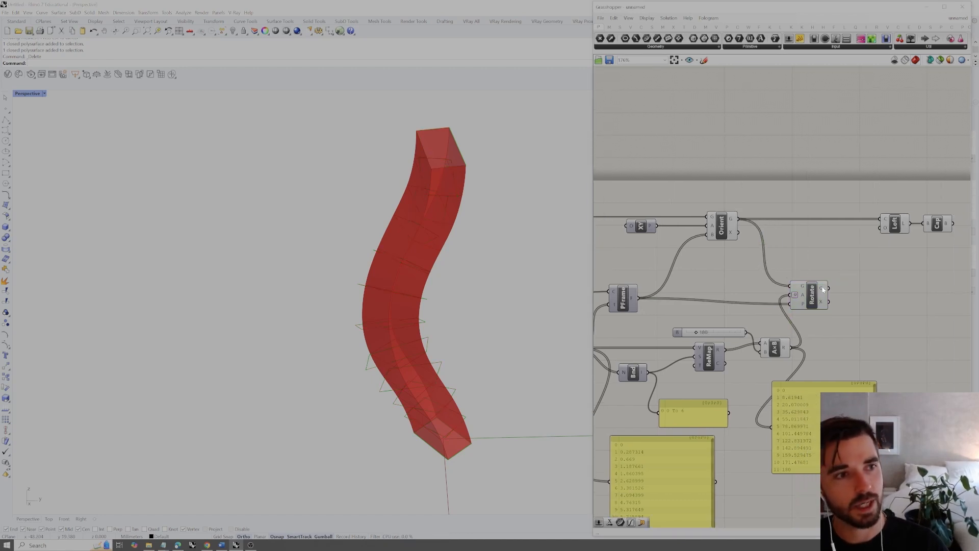
{"action": "left_click_drag", "start_coordinate": [865, 229], "coordinate": [879, 220]}
{"action": "left_click", "coordinate": [839, 224]}
{"action": "right_click_drag", "start_coordinate": [496, 345], "coordinate": [480, 332]}
Turn off the preview of the Orient component and inspect the twisted solid
{"action": "left_click", "coordinate": [714, 223]}
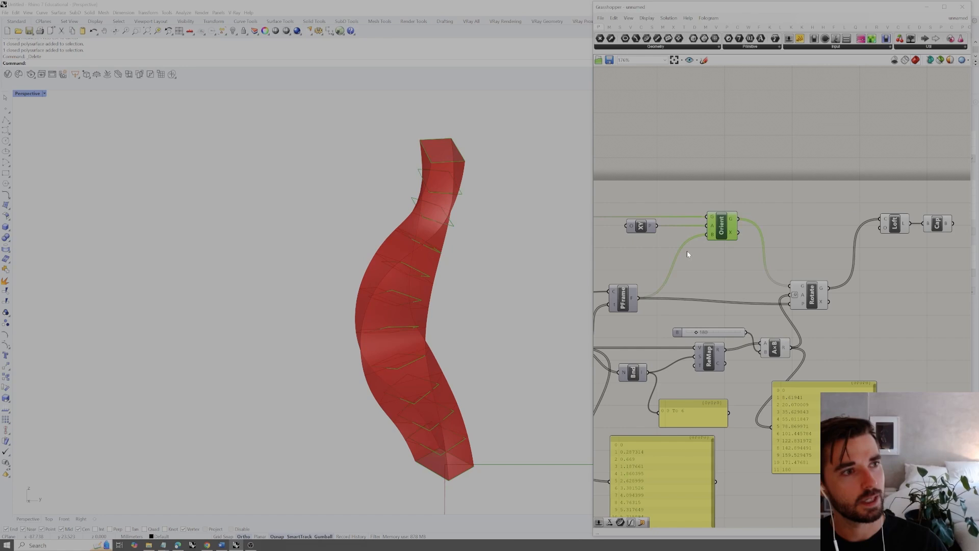
{"action": "right_click", "coordinate": [735, 217]}
{"action": "left_click", "coordinate": [761, 206]}
{"action": "left_click", "coordinate": [763, 208]}
{"action": "mouse_move", "coordinate": [451, 315]}
{"action": "right_mouse_down"}
{"action": "mouse_move", "coordinate": [500, 304]}
{"action": "mouse_move", "coordinate": [436, 312]}
{"action": "right_mouse_up"}
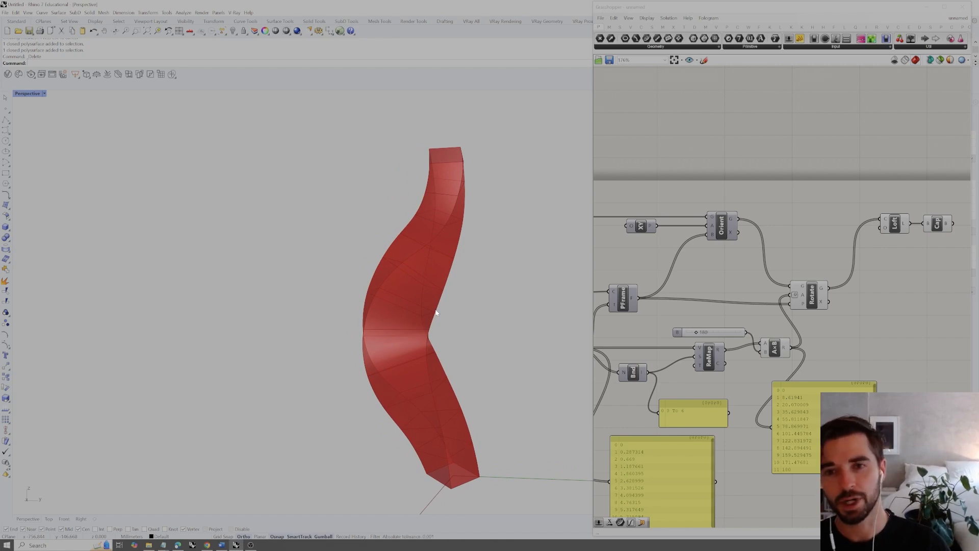
{"action": "mouse_move", "coordinate": [460, 305]}
{"action": "right_mouse_down"}
{"action": "mouse_move", "coordinate": [498, 306]}
{"action": "mouse_move", "coordinate": [469, 319]}
{"action": "right_mouse_up"}
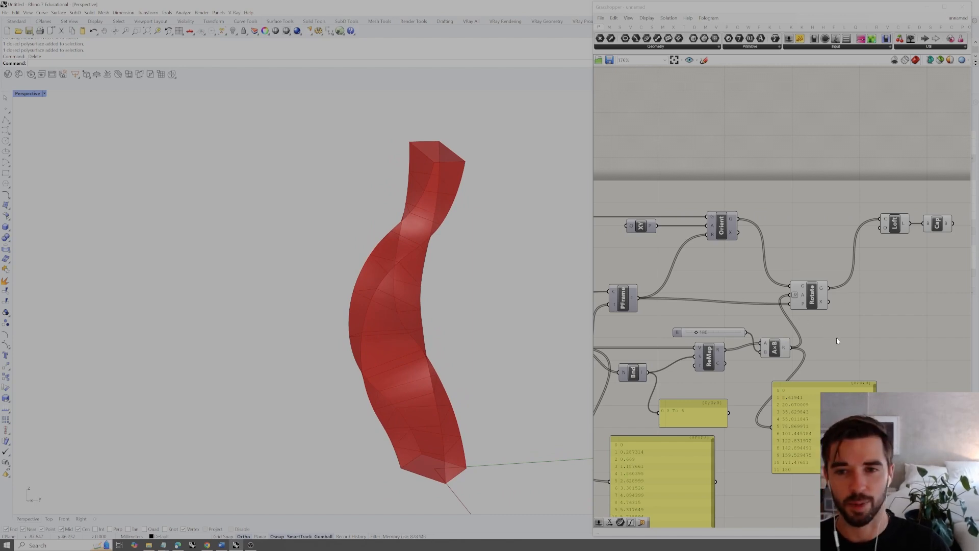
Delete the Multiplication component, its 180 slider and the value panels around Bounds and ReMap
{"action": "mouse_move", "coordinate": [719, 352]}
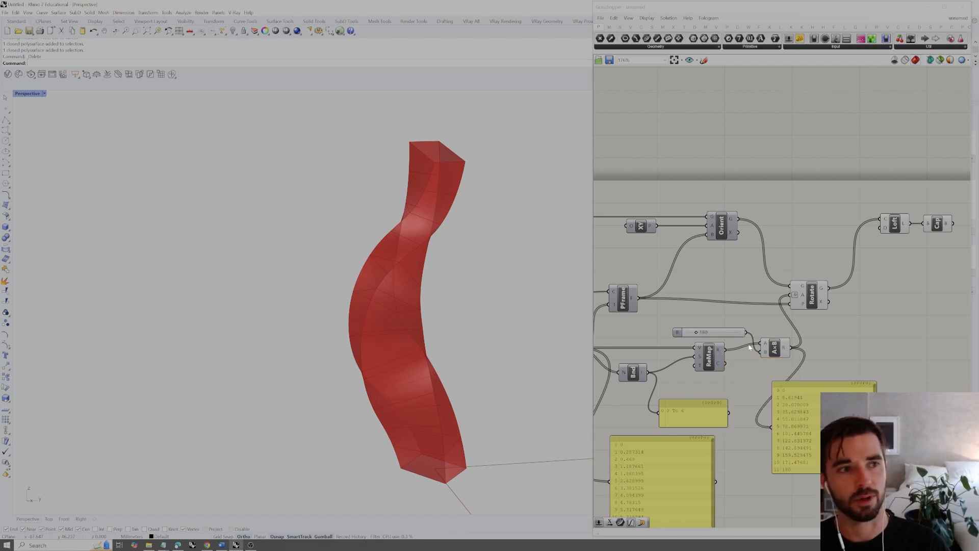
{"action": "left_click_drag", "start_coordinate": [779, 320], "coordinate": [737, 367]}
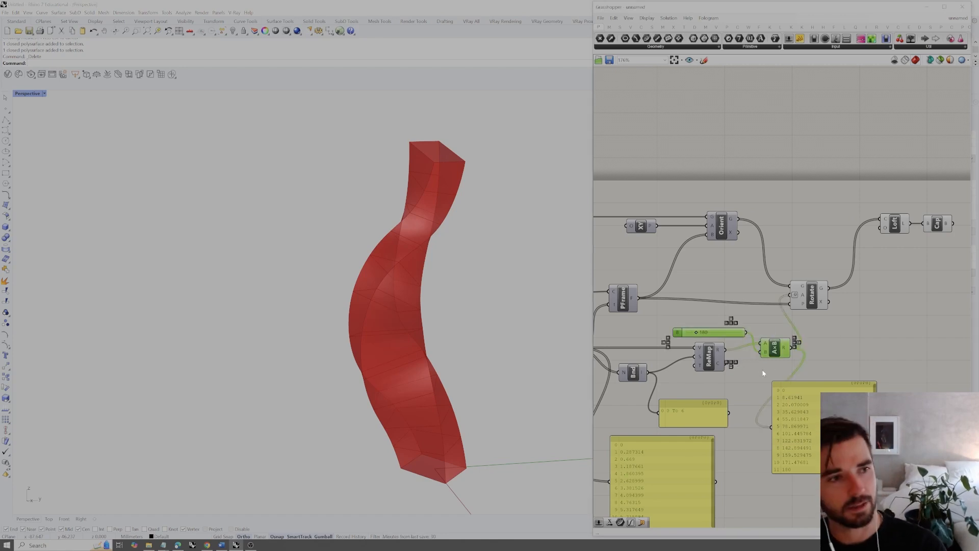
{"action": "key", "text": "Delete"}
{"action": "left_click", "coordinate": [782, 434]}
{"action": "key", "text": "Delete"}
{"action": "left_click_drag", "start_coordinate": [752, 404], "coordinate": [640, 482]}
{"action": "key", "text": "Delete"}
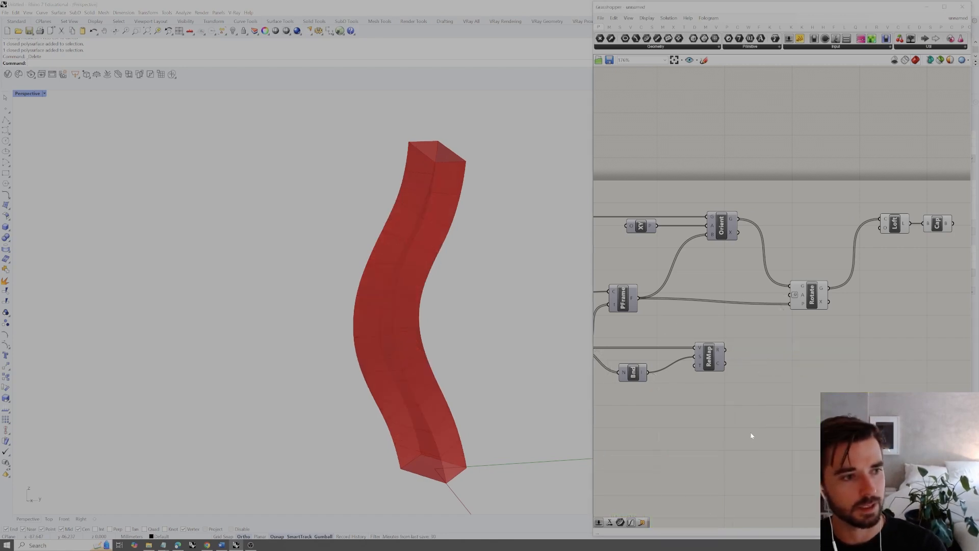
Move ReMap closer to Bounds, add a Graph Mapper beside it and feed it ReMap's mapped values
{"action": "left_click_drag", "start_coordinate": [716, 363], "coordinate": [681, 363]}
{"action": "left_click", "coordinate": [717, 361]}
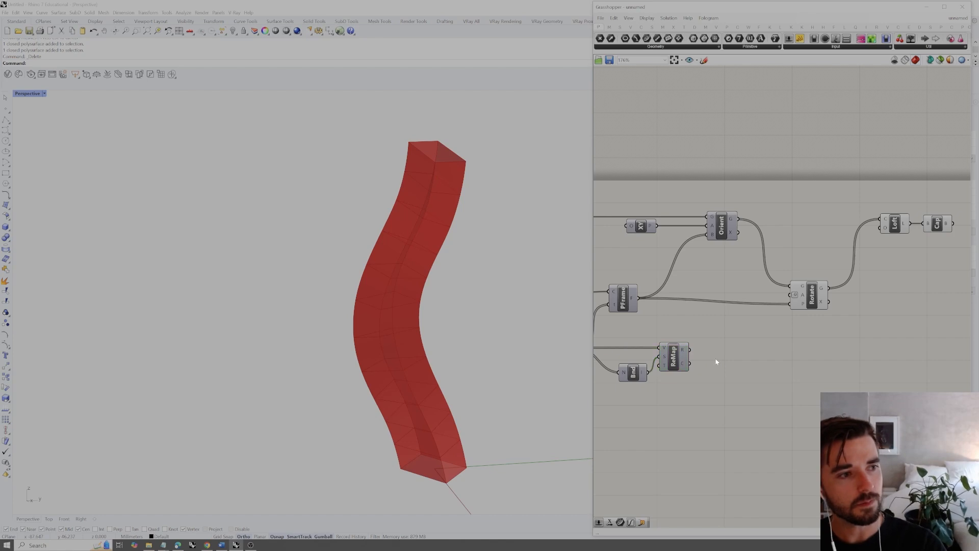
{"action": "double_click", "coordinate": [742, 354]}
{"action": "type", "text": "graph map"}
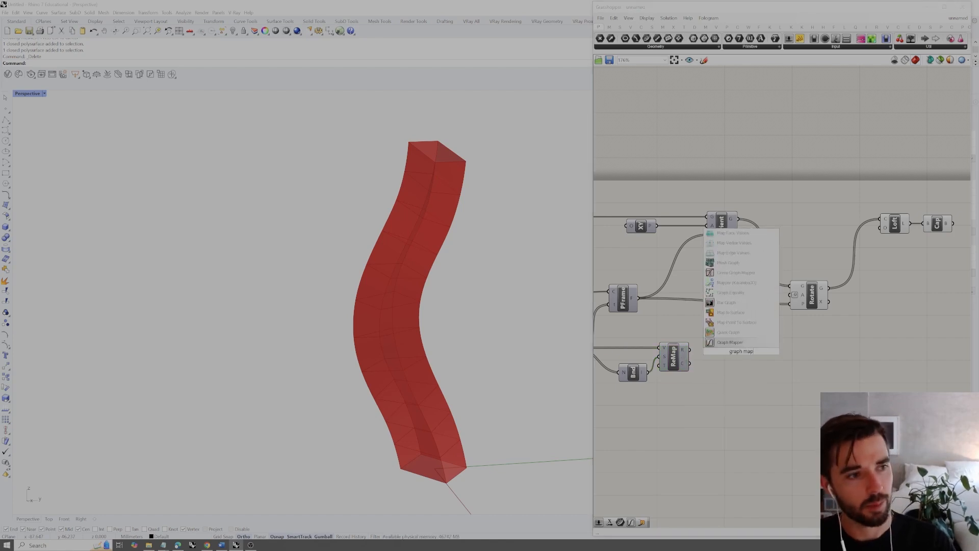
{"action": "key", "text": "Return"}
{"action": "left_click_drag", "start_coordinate": [690, 350], "coordinate": [722, 349]}
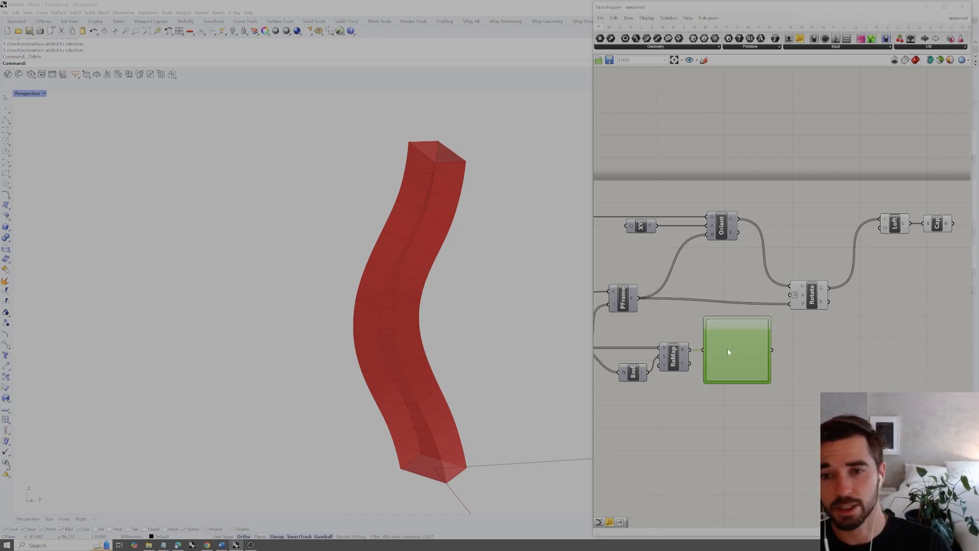
Set the Graph Mapper's graph type to Bezier and connect its output to Rotate's angle input (A)
{"action": "right_click", "coordinate": [751, 345]}
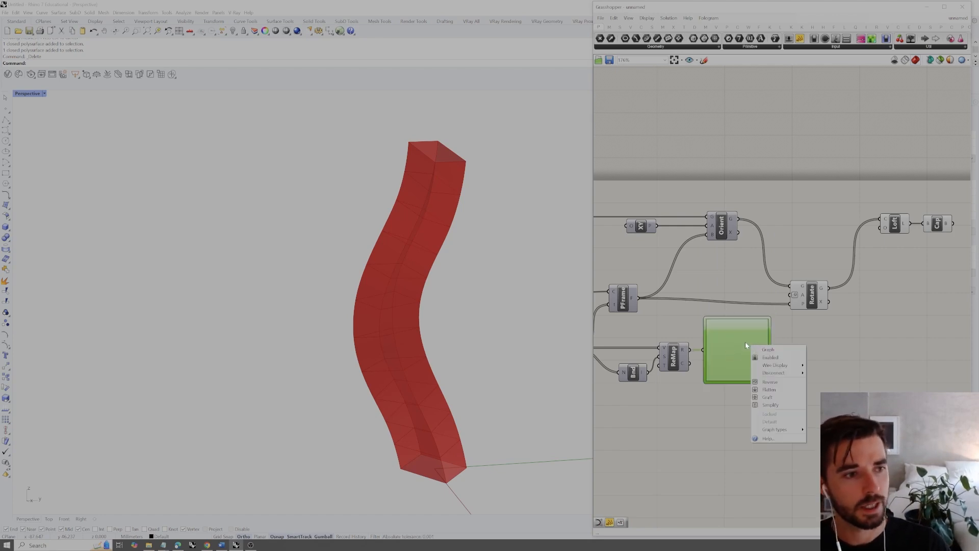
{"action": "mouse_move", "coordinate": [782, 431]}
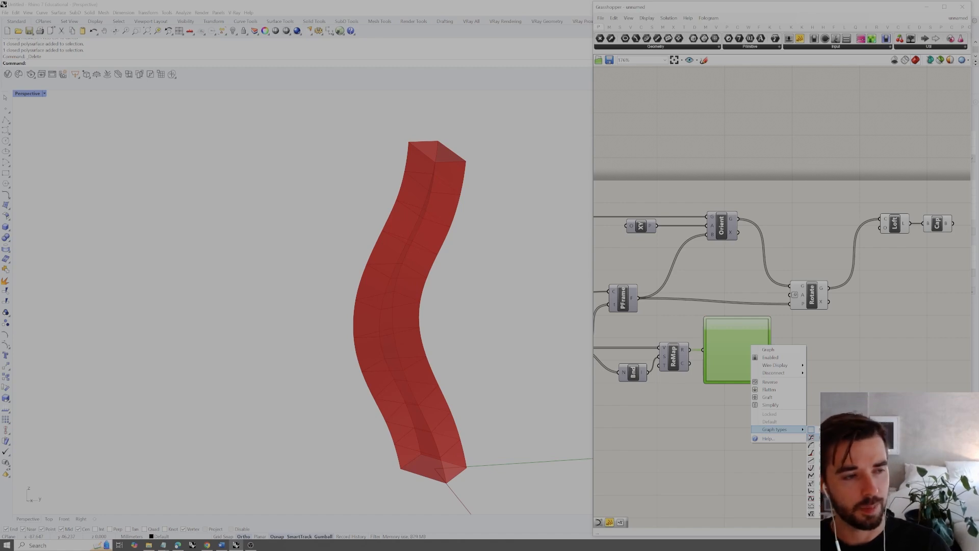
{"action": "left_click", "coordinate": [811, 459]}
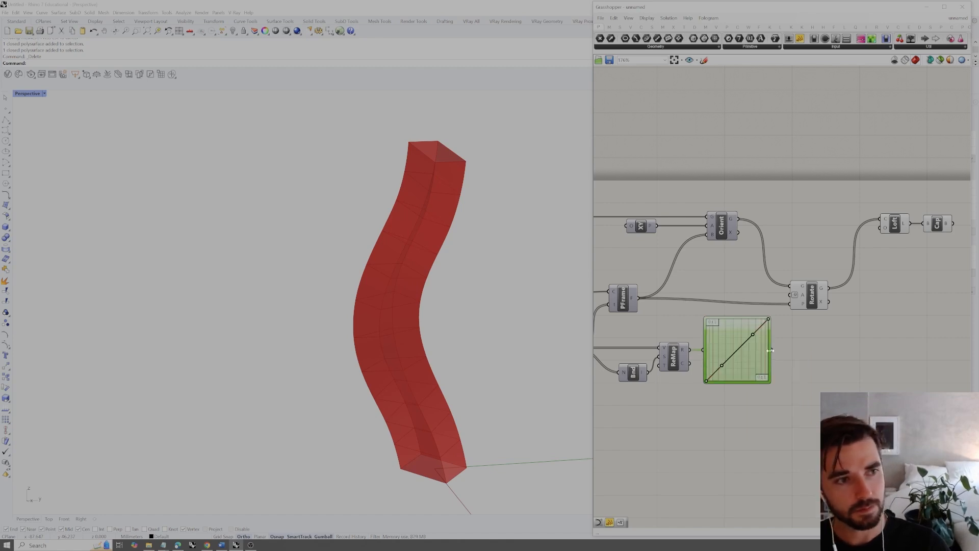
{"action": "left_click_drag", "start_coordinate": [772, 350], "coordinate": [790, 295]}
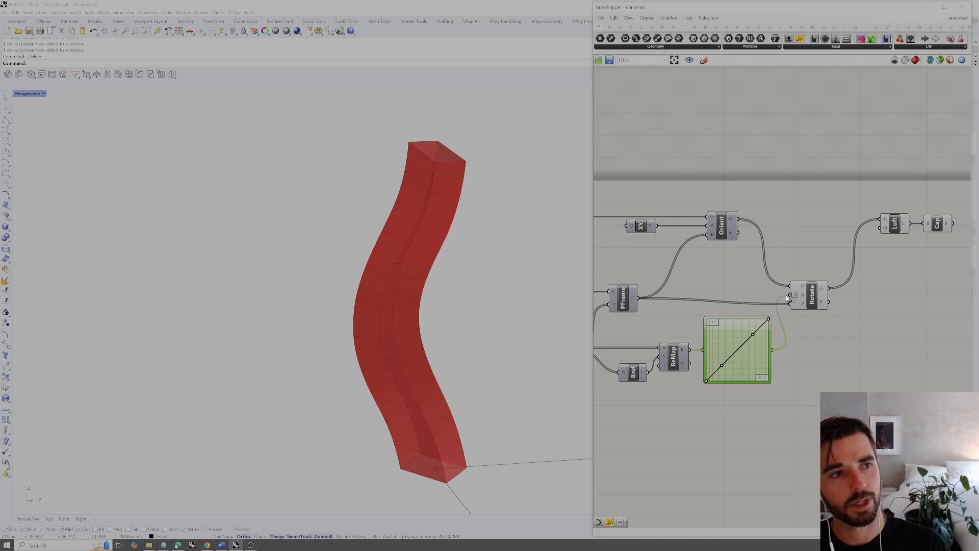
{"action": "left_click", "coordinate": [800, 348]}
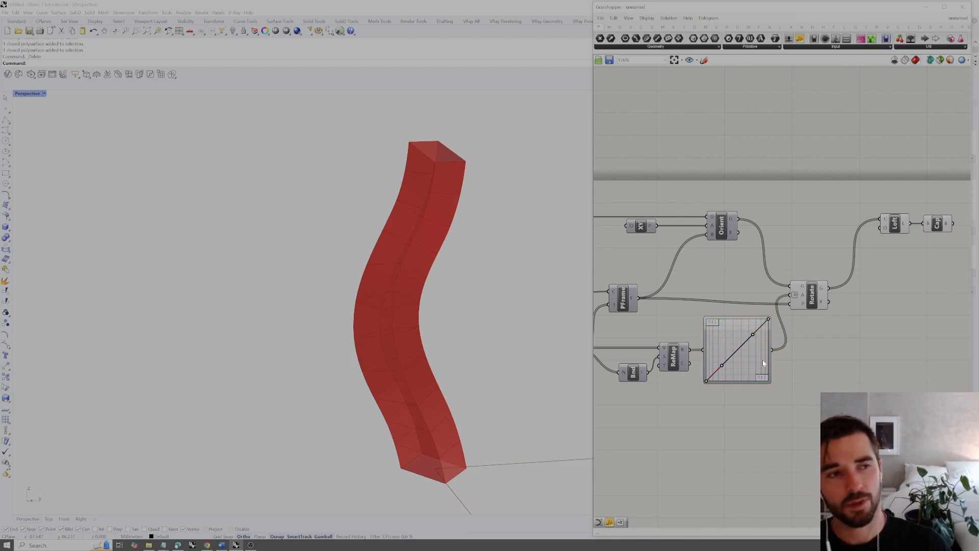
Add a panel beside the Graph Mapper, connect it to the mapper's output and enlarge it to list the values
{"action": "double_click", "coordinate": [780, 370]}
{"action": "type", "text": "panel"}
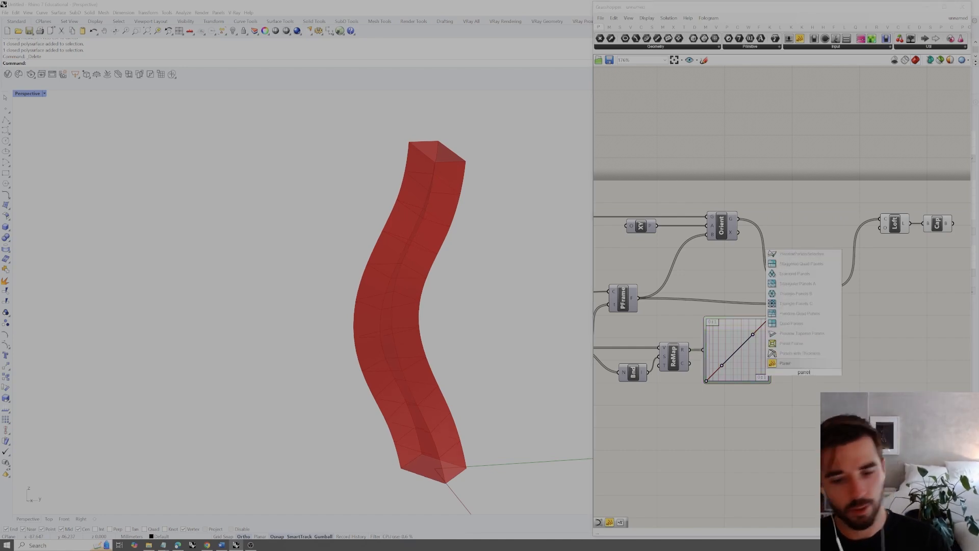
{"action": "key", "text": "Return"}
{"action": "left_click_drag", "start_coordinate": [791, 365], "coordinate": [907, 473]}
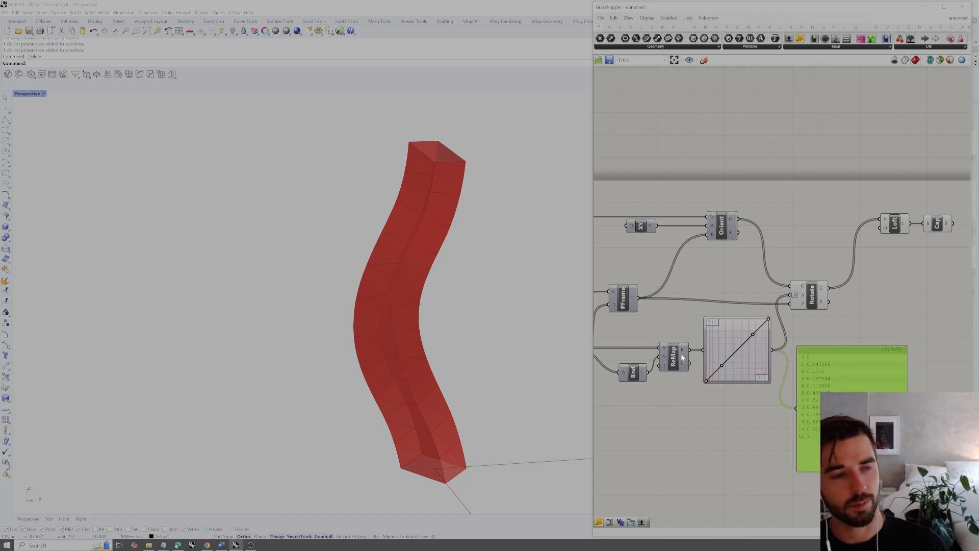
Set the Graph Mapper's upper Y domain limit to 180 and inspect the twisted solid
{"action": "double_click", "coordinate": [736, 345]}
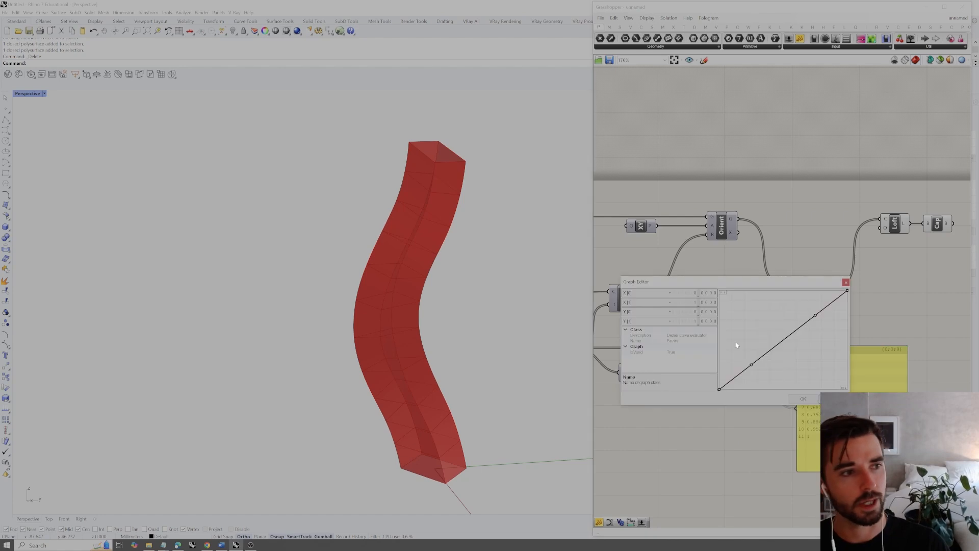
{"action": "double_click", "coordinate": [691, 321]}
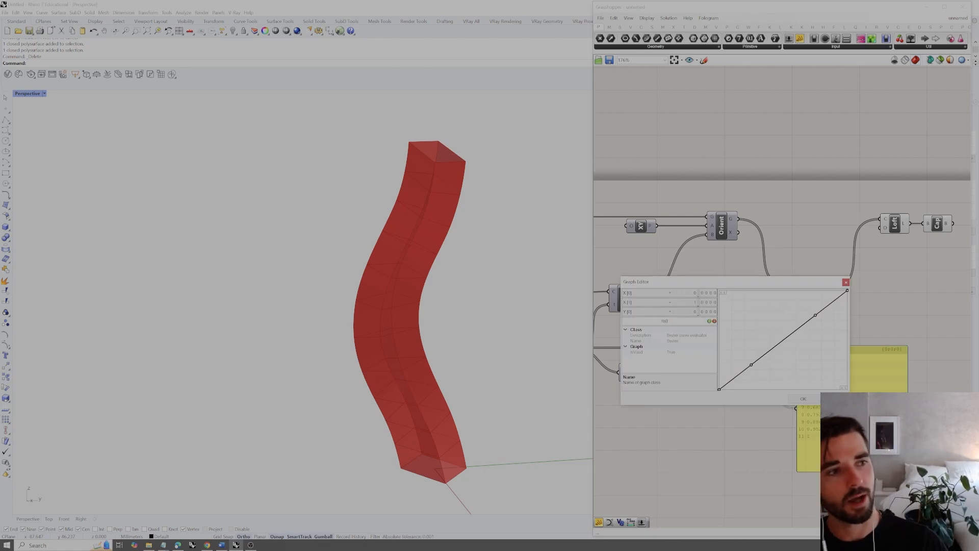
{"action": "left_click", "coordinate": [710, 320]}
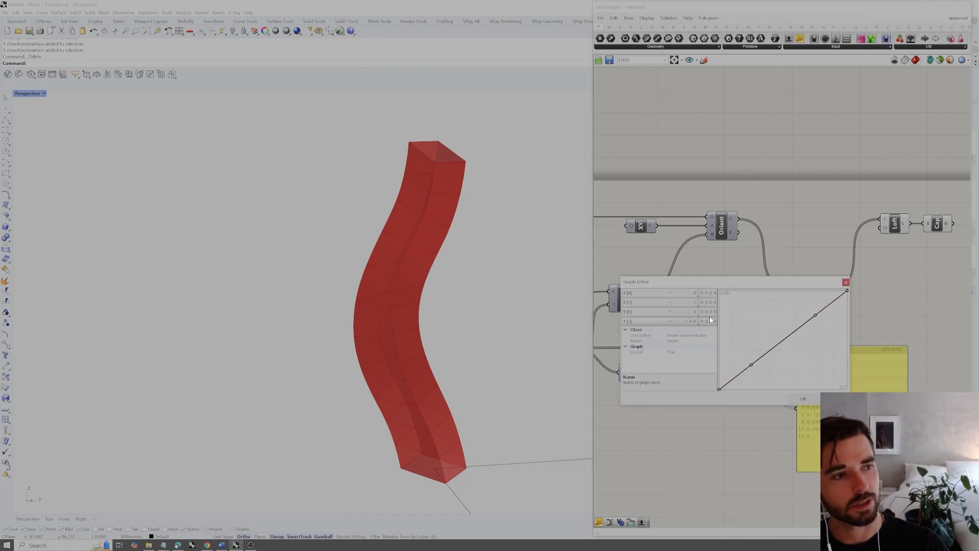
{"action": "left_click", "coordinate": [801, 400]}
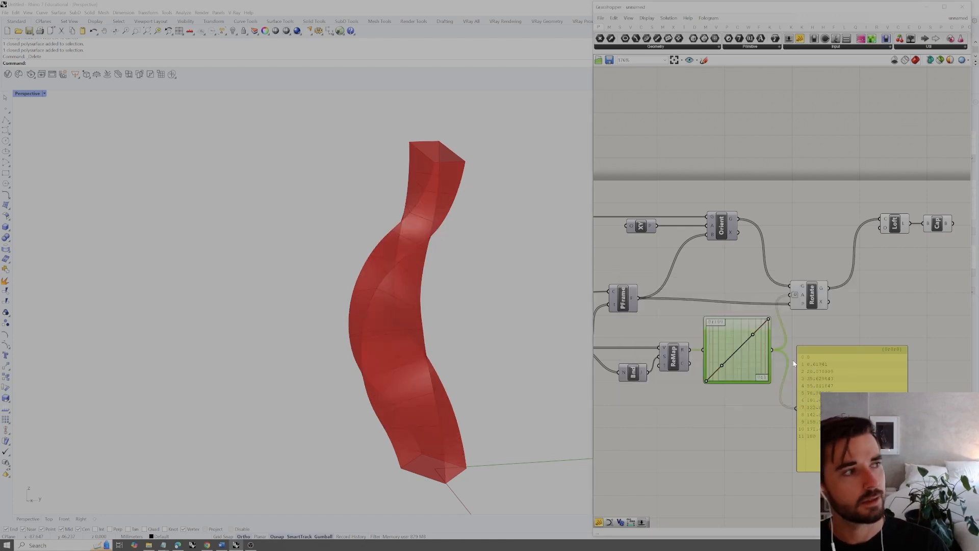
{"action": "right_click_drag", "start_coordinate": [432, 322], "coordinate": [457, 317]}
Reshape the Bezier graph into a descending curve by raising its start point, lowering its end point and shifting the second handle
{"action": "left_click_drag", "start_coordinate": [706, 381], "coordinate": [743, 350]}
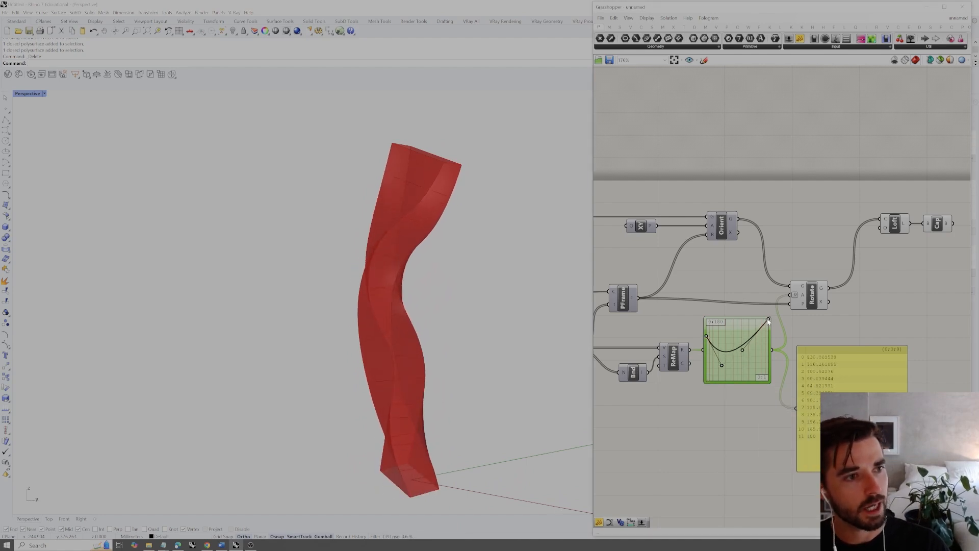
{"action": "left_click_drag", "start_coordinate": [768, 320], "coordinate": [768, 371]}
{"action": "right_click_drag", "start_coordinate": [456, 379], "coordinate": [421, 377]}
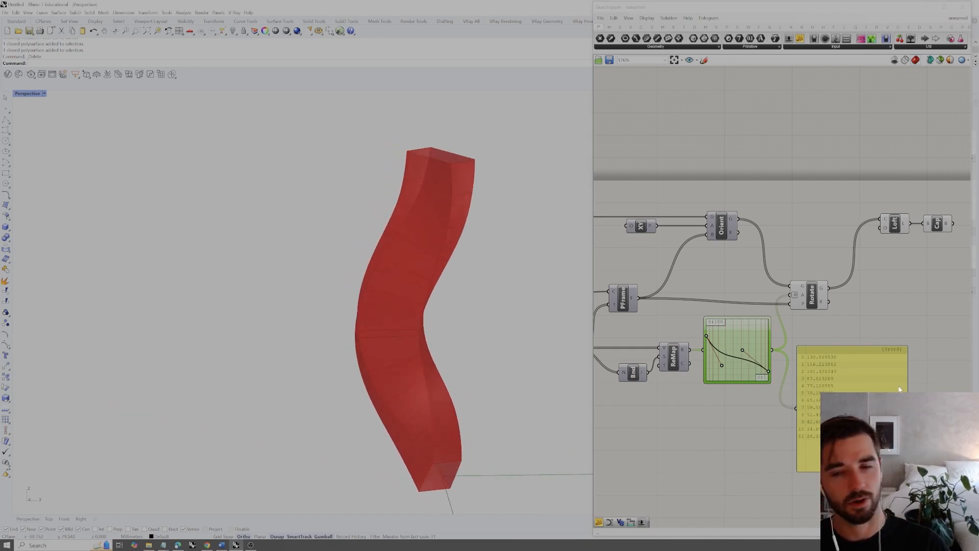
Bake the Cap component's solid into Rhino and move the baked copy away from the Grasshopper preview
{"action": "right_click_drag", "start_coordinate": [900, 284], "coordinate": [801, 296]}
{"action": "left_click", "coordinate": [839, 234]}
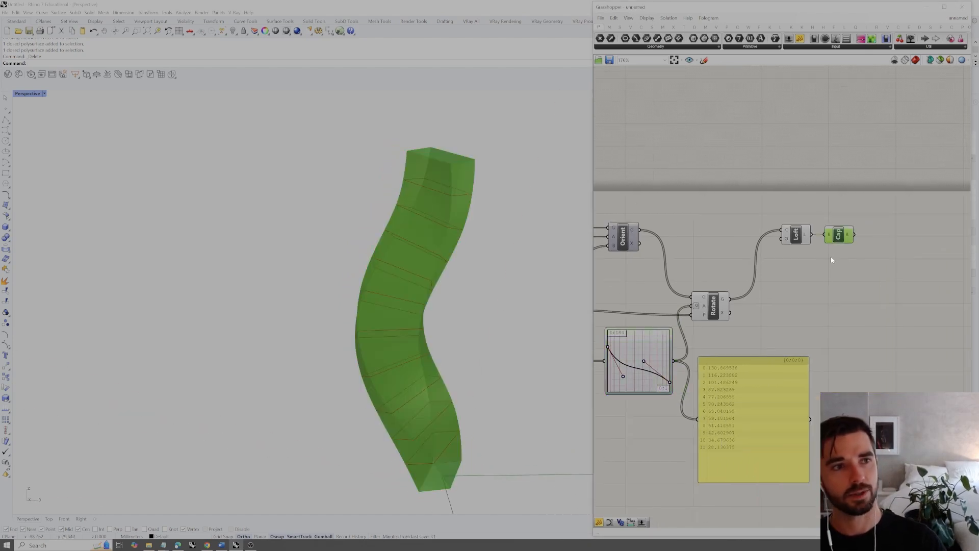
{"action": "right_click", "coordinate": [865, 258]}
{"action": "left_click", "coordinate": [867, 292]}
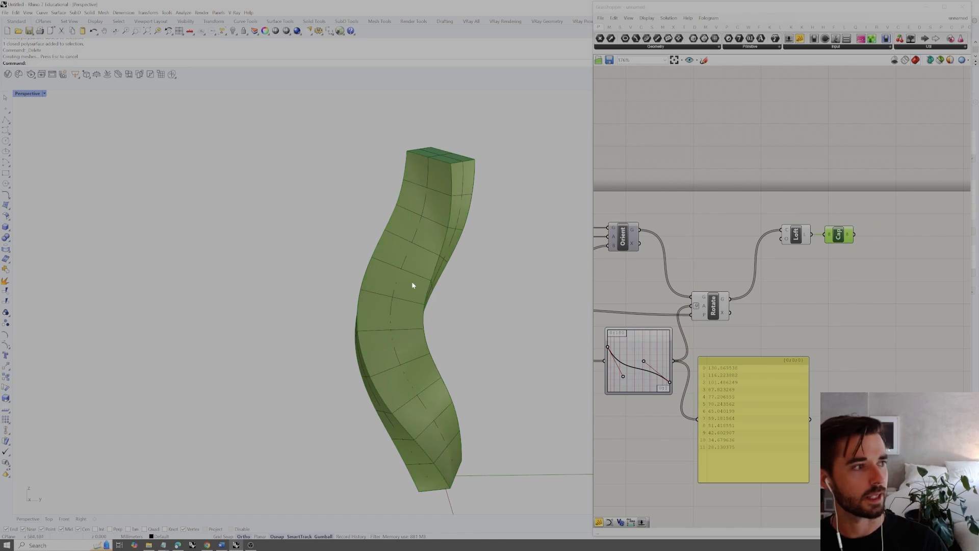
{"action": "scroll", "coordinate": [428, 289], "scroll_direction": "down", "scroll_amount": 5}
{"action": "left_click_drag", "start_coordinate": [443, 306], "coordinate": [268, 304]}
{"action": "mouse_move", "coordinate": [310, 288]}
{"action": "right_mouse_down"}
{"action": "mouse_move", "coordinate": [345, 286]}
{"action": "mouse_move", "coordinate": [299, 342]}
{"action": "mouse_move", "coordinate": [361, 286]}
{"action": "mouse_move", "coordinate": [324, 295]}
{"action": "mouse_move", "coordinate": [306, 275]}
{"action": "right_mouse_up"}
{"action": "left_click", "coordinate": [250, 315]}
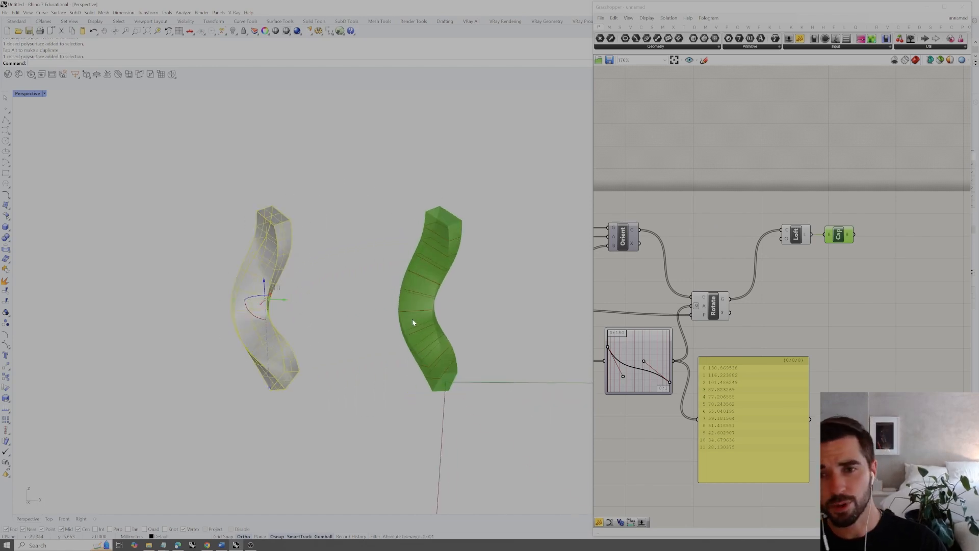
Delete the baked solid from Rhino
{"action": "left_click", "coordinate": [321, 326]}
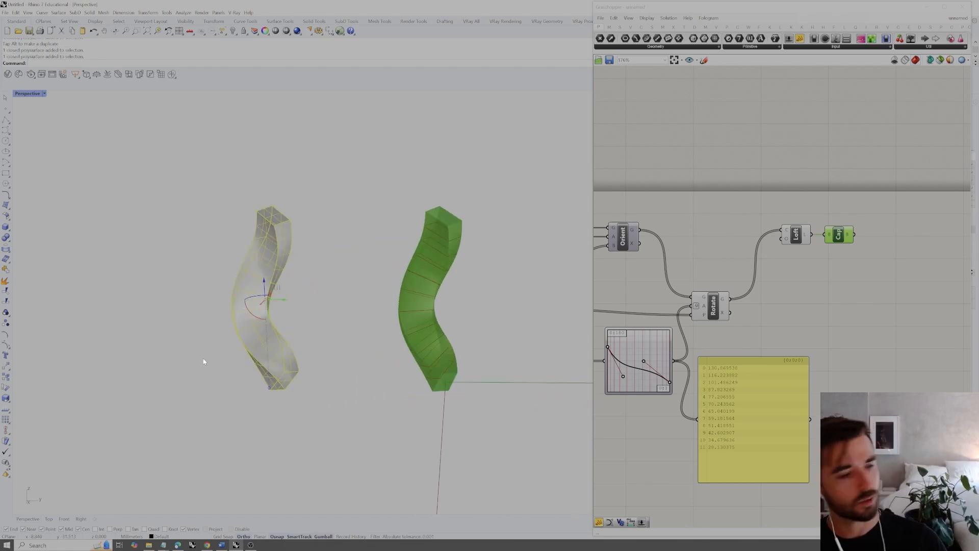
{"action": "key", "text": "Delete"}
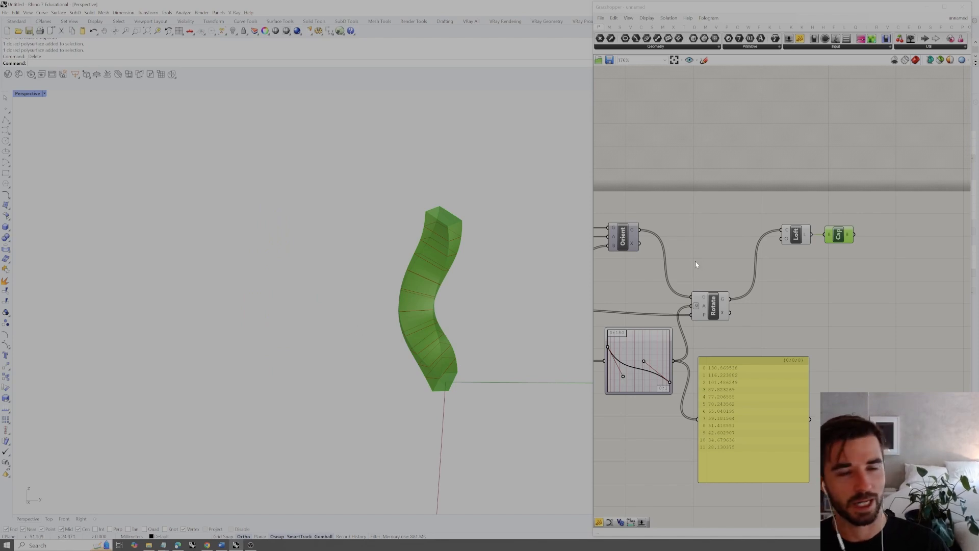
{"action": "left_click", "coordinate": [805, 297]}
{"action": "right_click_drag", "start_coordinate": [438, 305], "coordinate": [605, 295]}
{"action": "right_click_drag", "start_coordinate": [744, 287], "coordinate": [776, 270]}
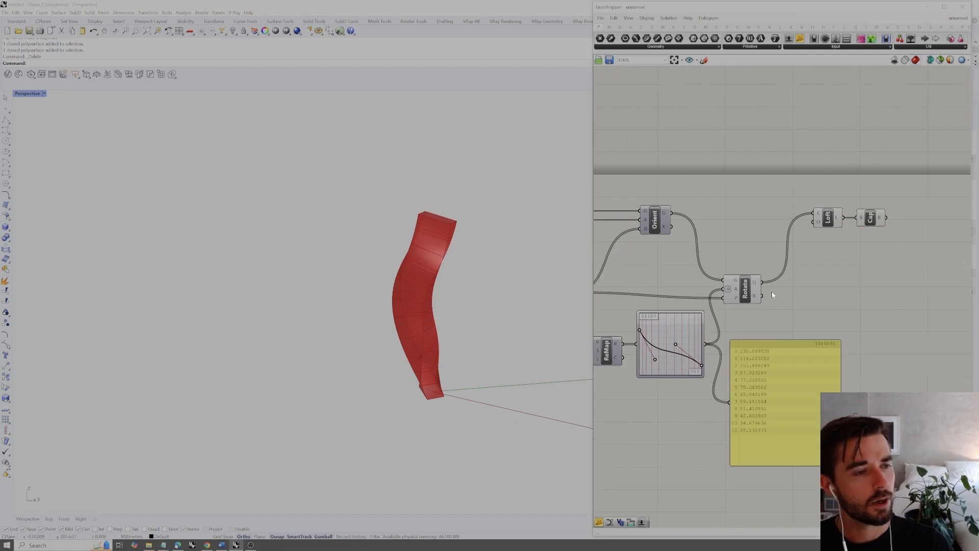
{"action": "right_click_drag", "start_coordinate": [512, 307], "coordinate": [459, 321]}
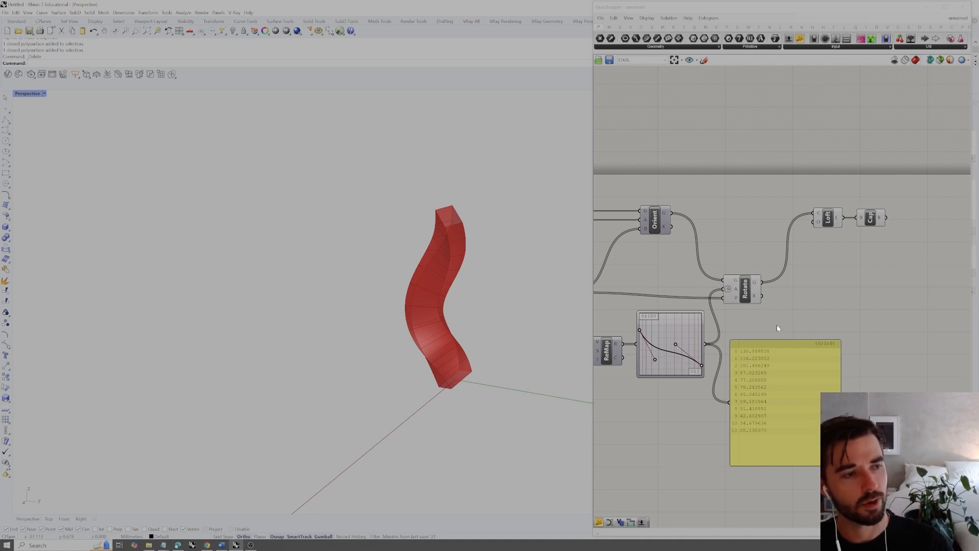
Reposition the value panel, Rotate, Loft and Cap components to leave free canvas space between Rotate and Loft
{"action": "right_click_drag", "start_coordinate": [752, 329], "coordinate": [774, 319]}
{"action": "left_click", "coordinate": [705, 322]}
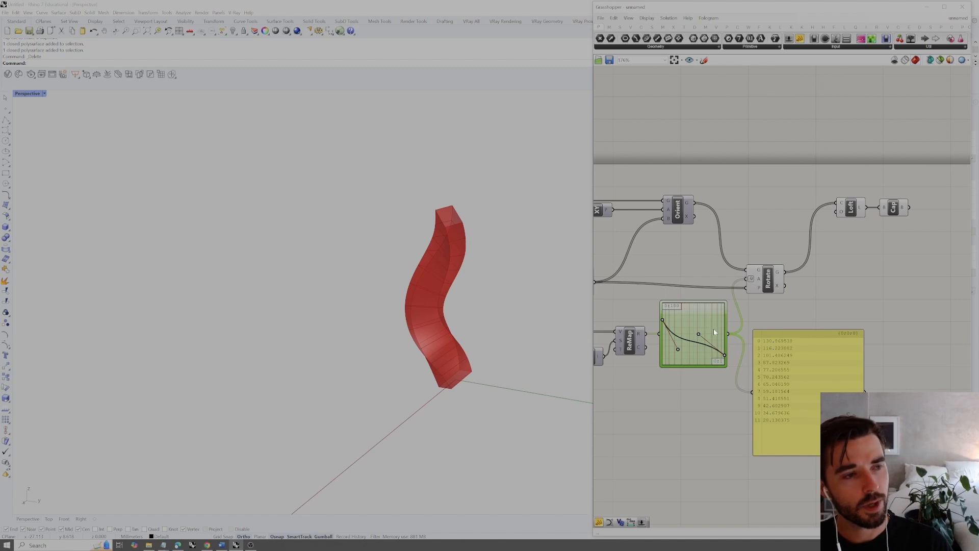
{"action": "left_click_drag", "start_coordinate": [797, 350], "coordinate": [799, 347]}
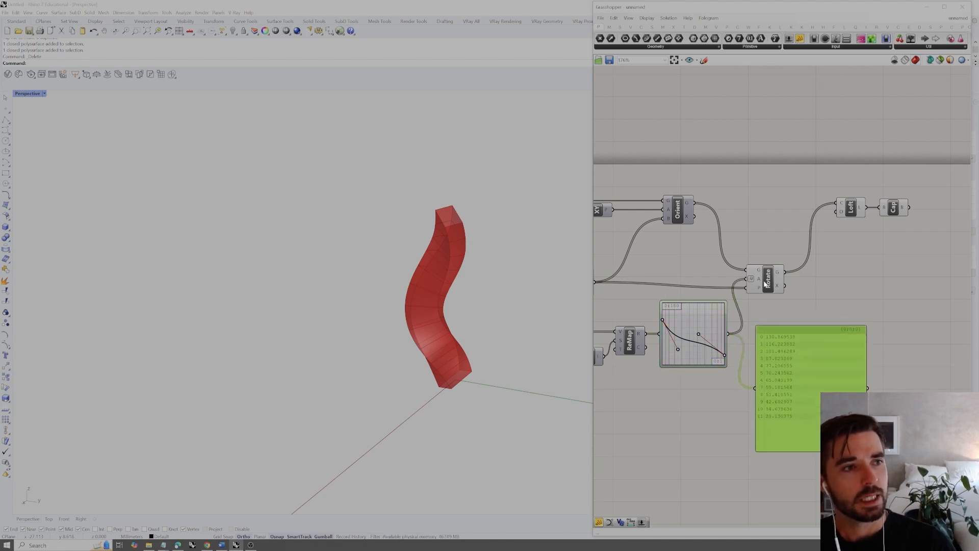
{"action": "left_click", "coordinate": [779, 289]}
{"action": "left_click_drag", "start_coordinate": [778, 289], "coordinate": [789, 274]}
{"action": "left_click_drag", "start_coordinate": [921, 187], "coordinate": [848, 221]}
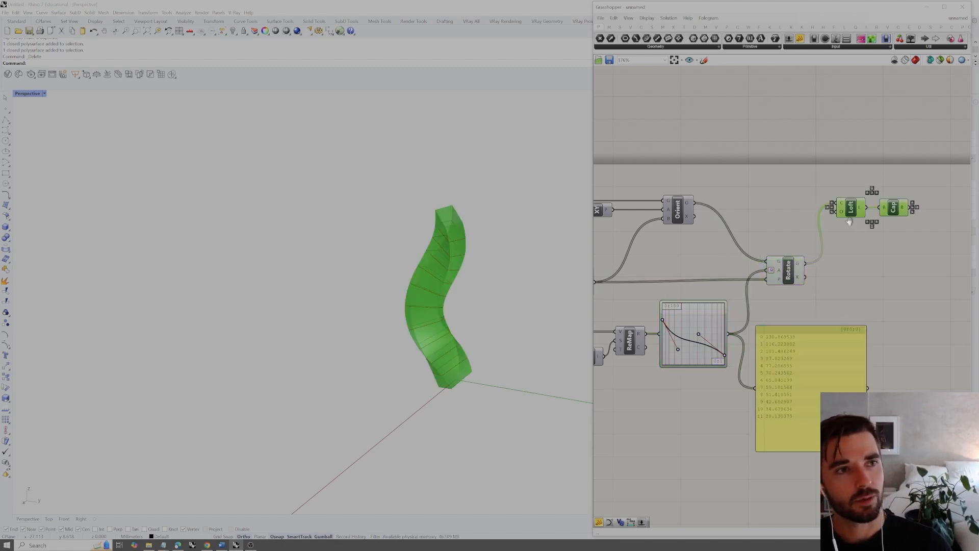
{"action": "right_click_drag", "start_coordinate": [848, 220], "coordinate": [805, 218]}
{"action": "left_click_drag", "start_coordinate": [808, 208], "coordinate": [936, 254]}
{"action": "right_click_drag", "start_coordinate": [937, 254], "coordinate": [885, 255]}
{"action": "left_click_drag", "start_coordinate": [885, 255], "coordinate": [927, 266]}
Add a Scale component between Rotate and Loft
{"action": "left_click", "coordinate": [814, 300]}
{"action": "double_click", "coordinate": [815, 300]}
{"action": "type", "text": "scale"}
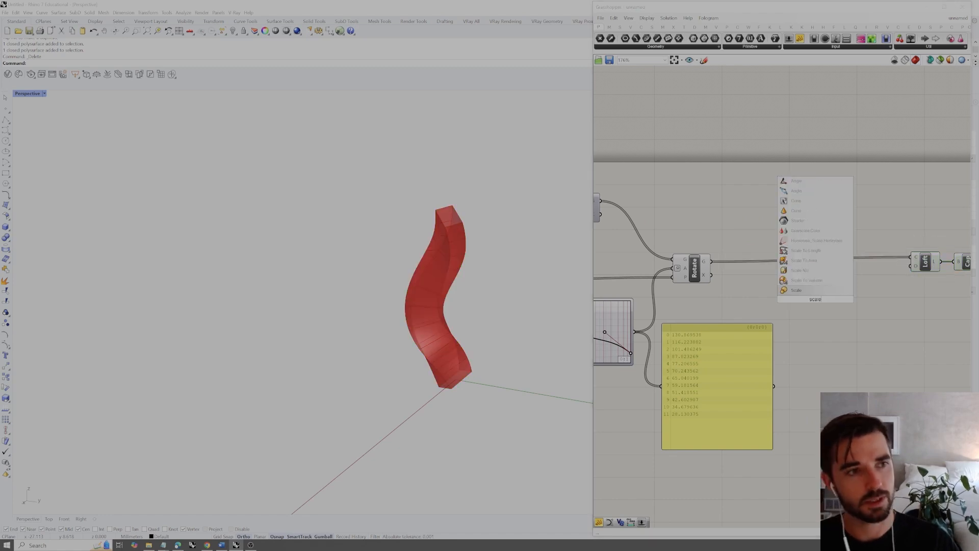
{"action": "left_click", "coordinate": [795, 290]}
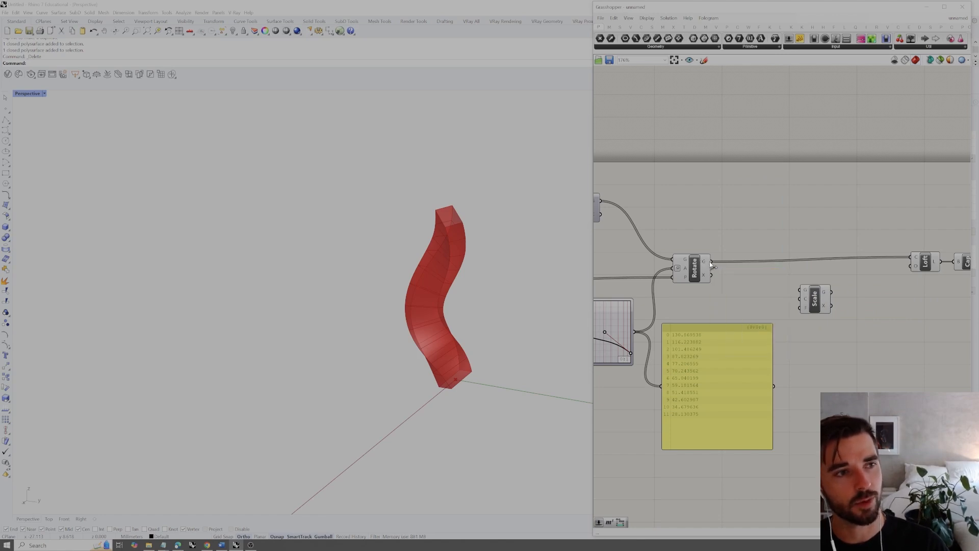
Connect Rotate's geometry output to Scale's geometry input and the Divide points to Scale's center input
{"action": "left_click_drag", "start_coordinate": [773, 287], "coordinate": [798, 289]}
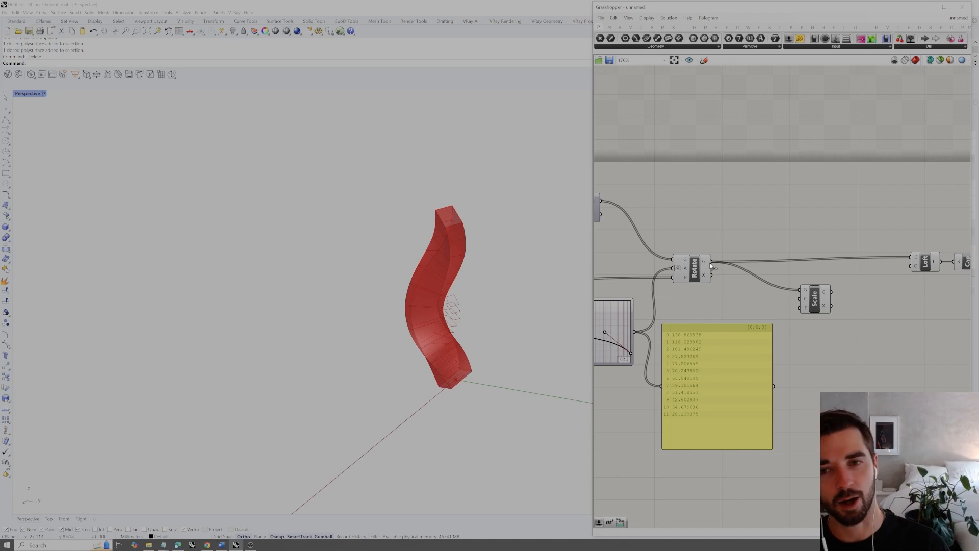
{"action": "left_click_drag", "start_coordinate": [815, 300], "coordinate": [836, 300]}
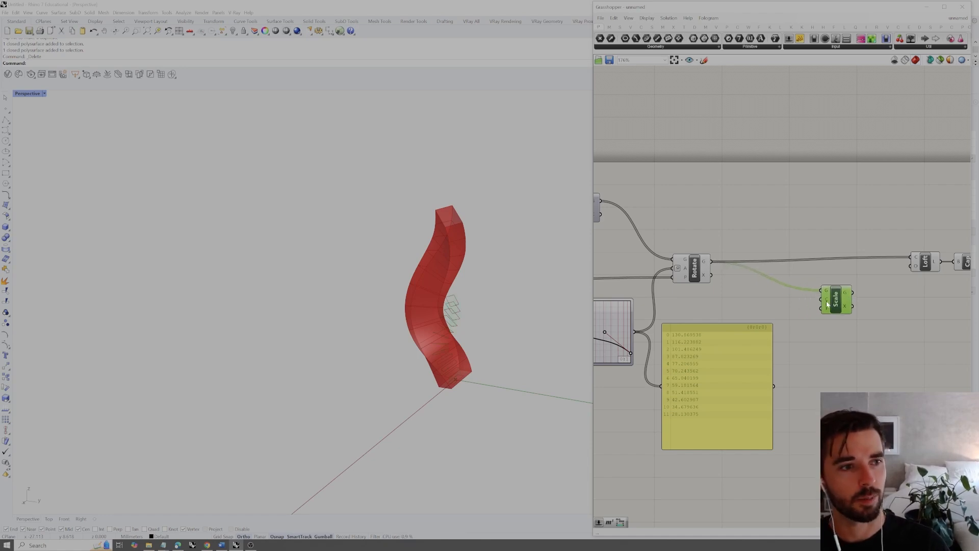
{"action": "scroll", "coordinate": [826, 304], "scroll_direction": "down", "scroll_amount": 3}
{"action": "right_click_drag", "start_coordinate": [756, 287], "coordinate": [803, 287]}
{"action": "right_click_drag", "start_coordinate": [688, 260], "coordinate": [757, 264]}
{"action": "left_click", "coordinate": [696, 289]}
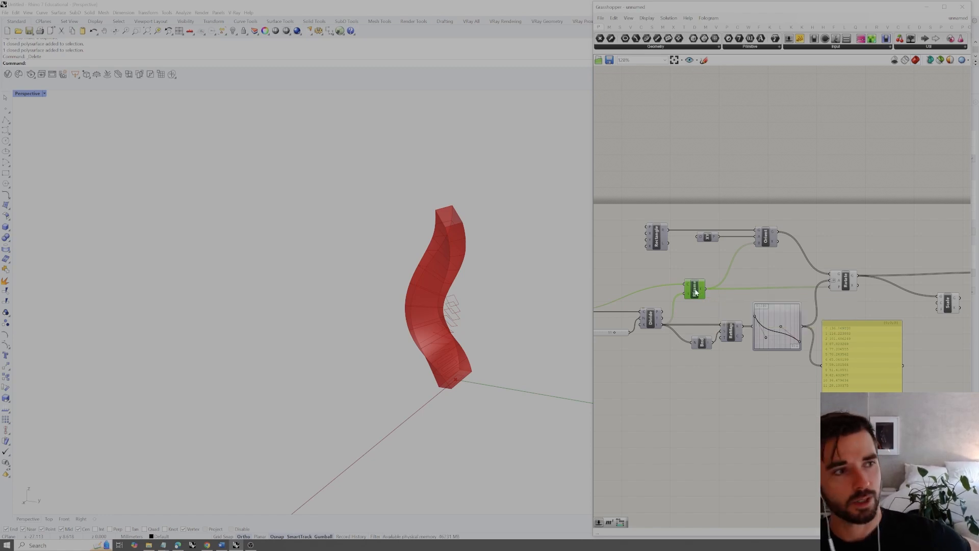
{"action": "left_click", "coordinate": [651, 320]}
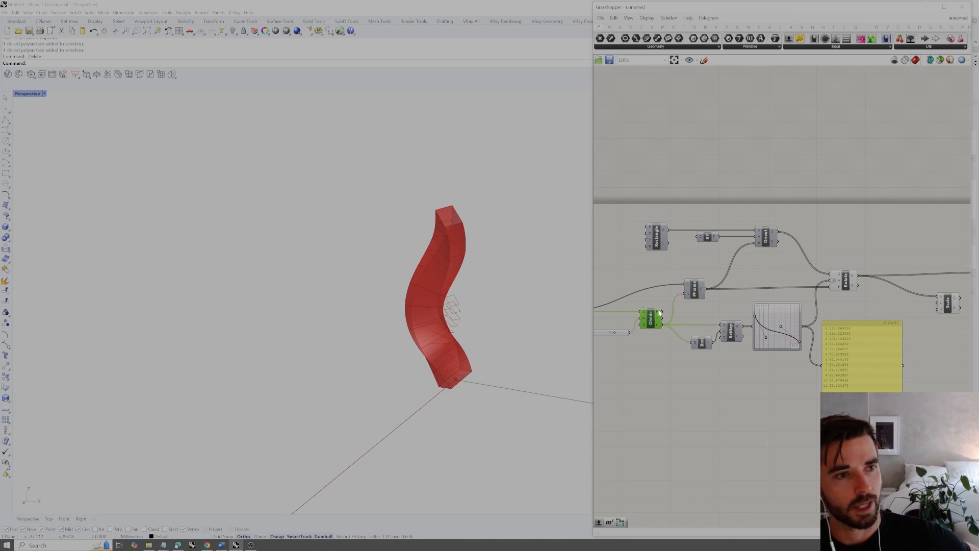
{"action": "left_click_drag", "start_coordinate": [662, 316], "coordinate": [941, 308]}
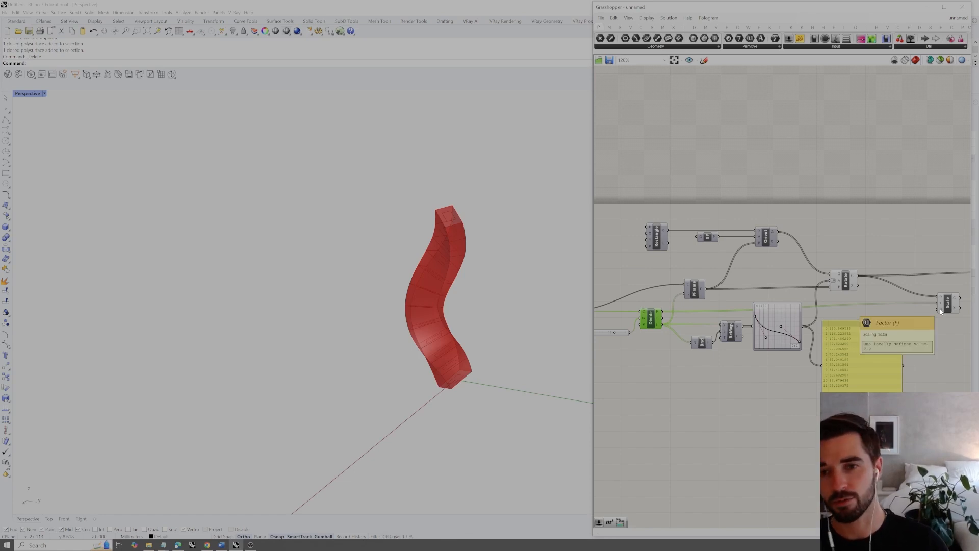
{"action": "left_click", "coordinate": [947, 305]}
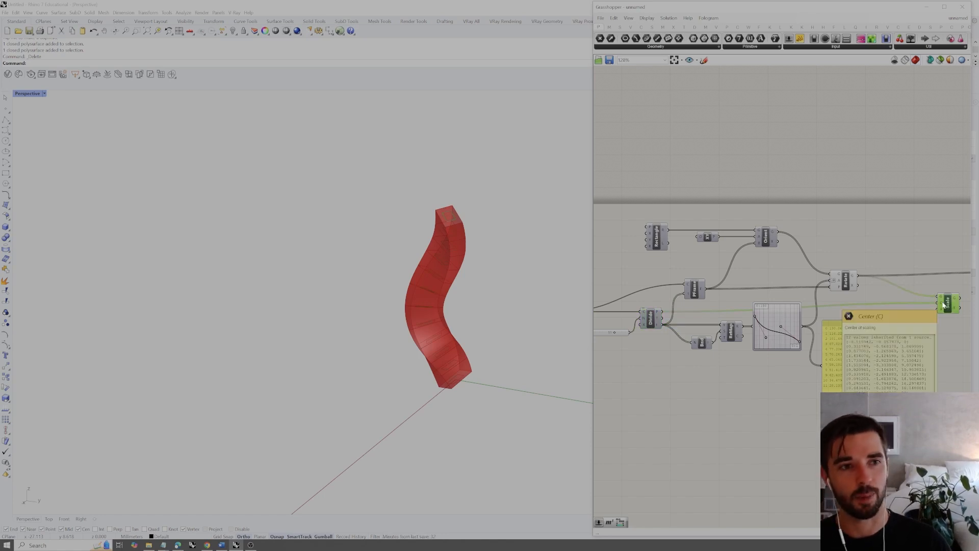
Delete the value panel attached to the rotation Graph Mapper
{"action": "right_click_drag", "start_coordinate": [940, 335], "coordinate": [896, 341]}
{"action": "left_click_drag", "start_coordinate": [845, 359], "coordinate": [851, 375]}
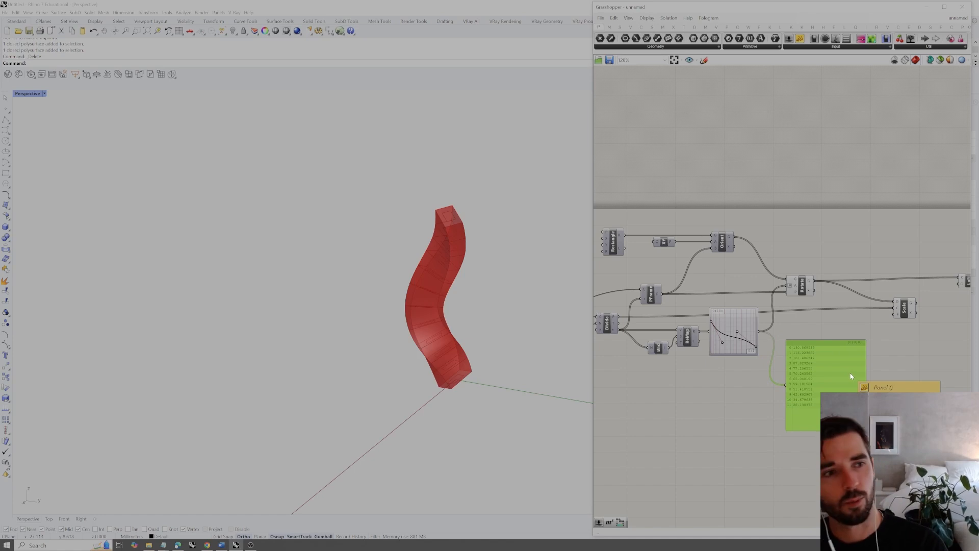
{"action": "key", "text": "Delete"}
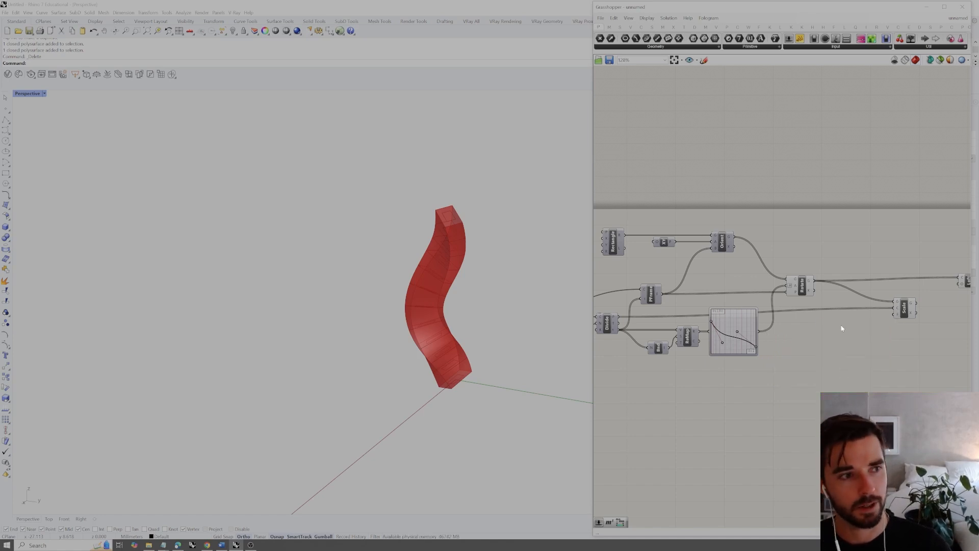
Add a second Graph Mapper below the existing one and feed it the remapped division values
{"action": "double_click", "coordinate": [816, 358]}
{"action": "type", "text": "graph mapp"}
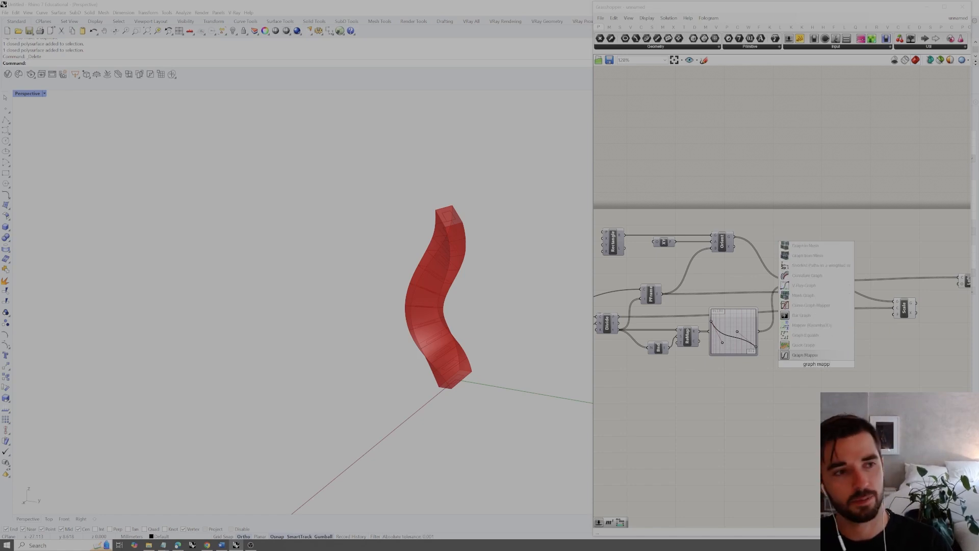
{"action": "key", "text": "Return"}
{"action": "left_click_drag", "start_coordinate": [814, 364], "coordinate": [801, 371]}
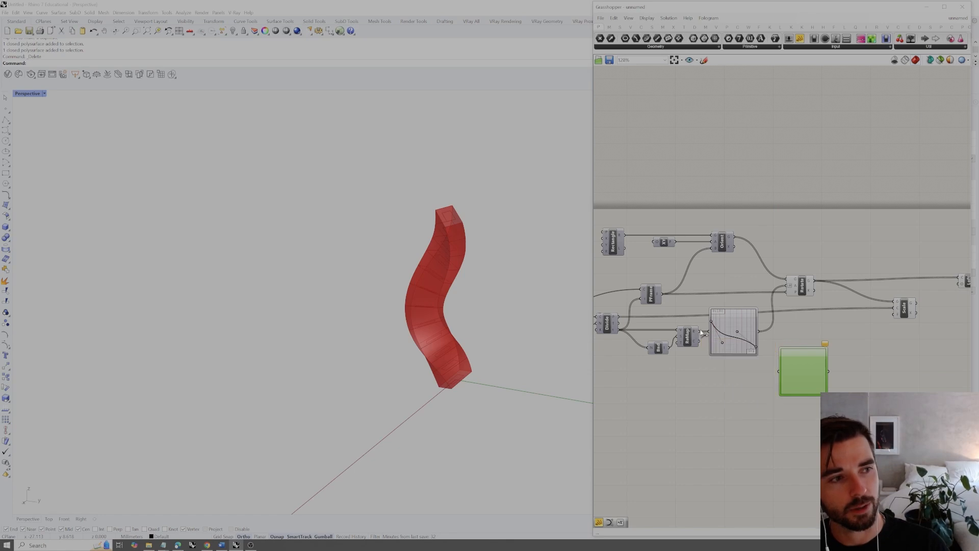
{"action": "left_click_drag", "start_coordinate": [700, 331], "coordinate": [735, 384]}
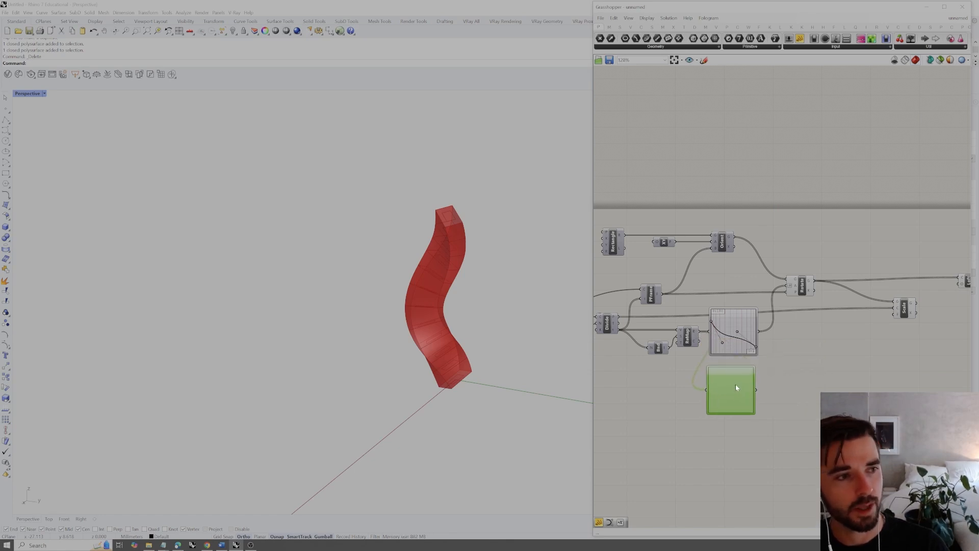
Set the new Graph Mapper's graph type to Bezier and connect its output to Scale's factor input
{"action": "right_click", "coordinate": [741, 382]}
{"action": "mouse_move", "coordinate": [770, 468]}
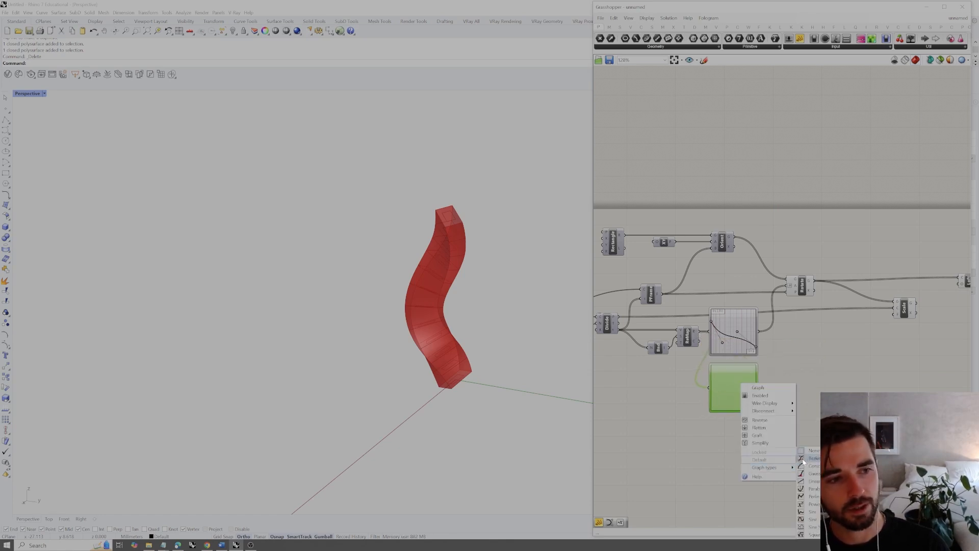
{"action": "left_click", "coordinate": [813, 460]}
{"action": "right_click", "coordinate": [738, 397]}
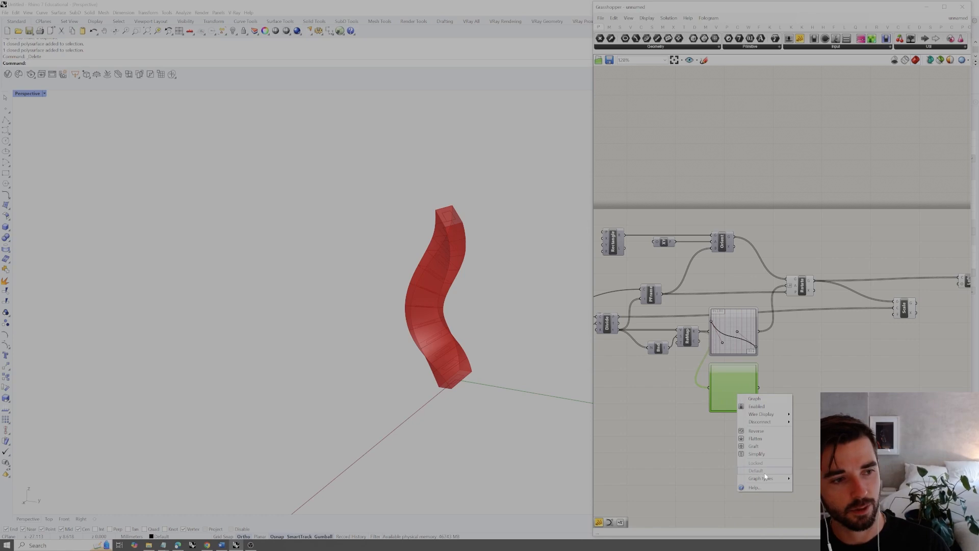
{"action": "left_click", "coordinate": [814, 458]}
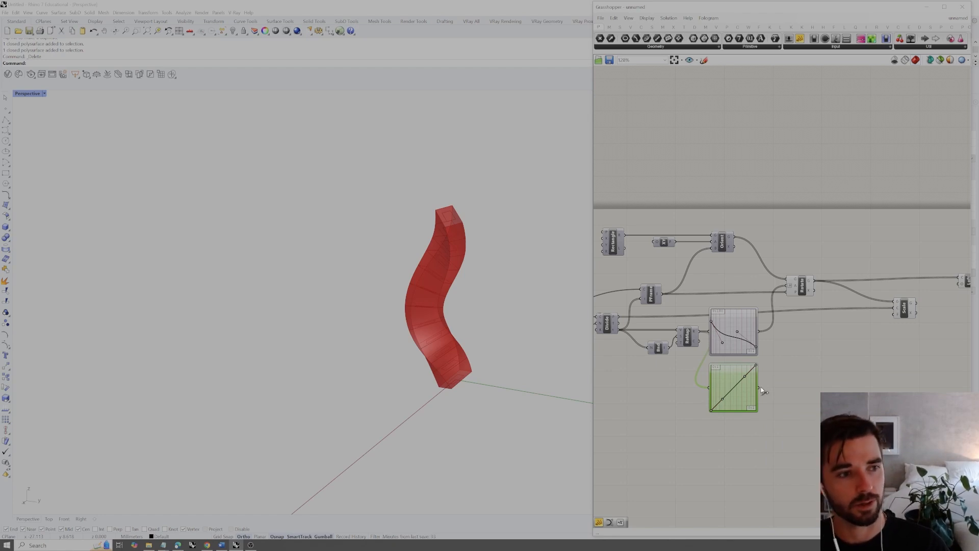
{"action": "left_click_drag", "start_coordinate": [760, 388], "coordinate": [895, 314]}
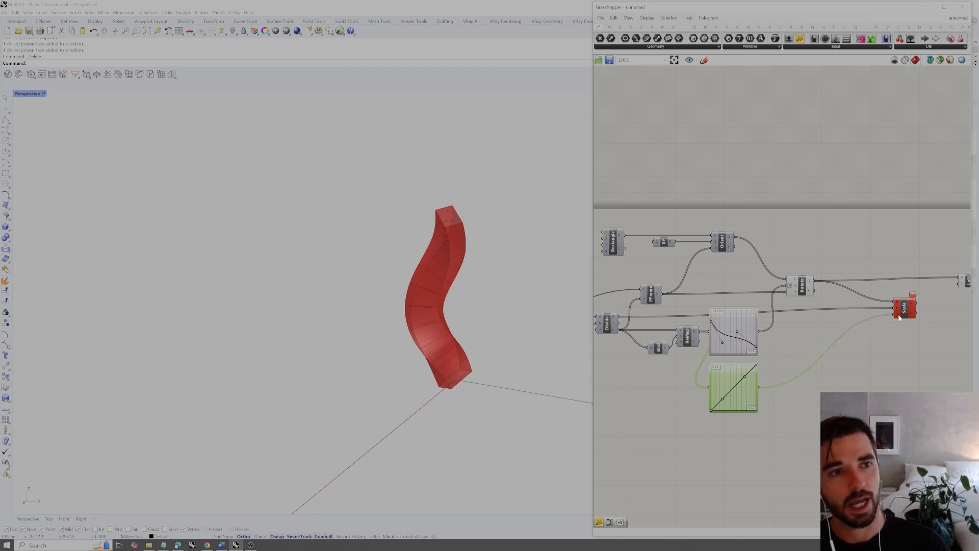
Raise the start of the scale Graph Mapper's curve above zero and highlight the scaled rectangles in the Rhino view
{"action": "left_click", "coordinate": [713, 413]}
{"action": "mouse_move", "coordinate": [713, 412]}
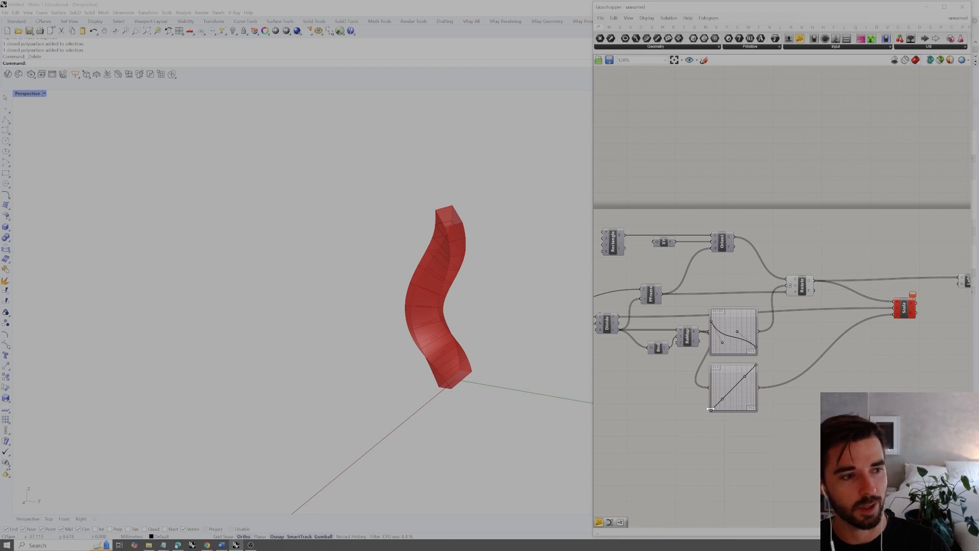
{"action": "left_click_drag", "start_coordinate": [713, 412], "coordinate": [713, 409]}
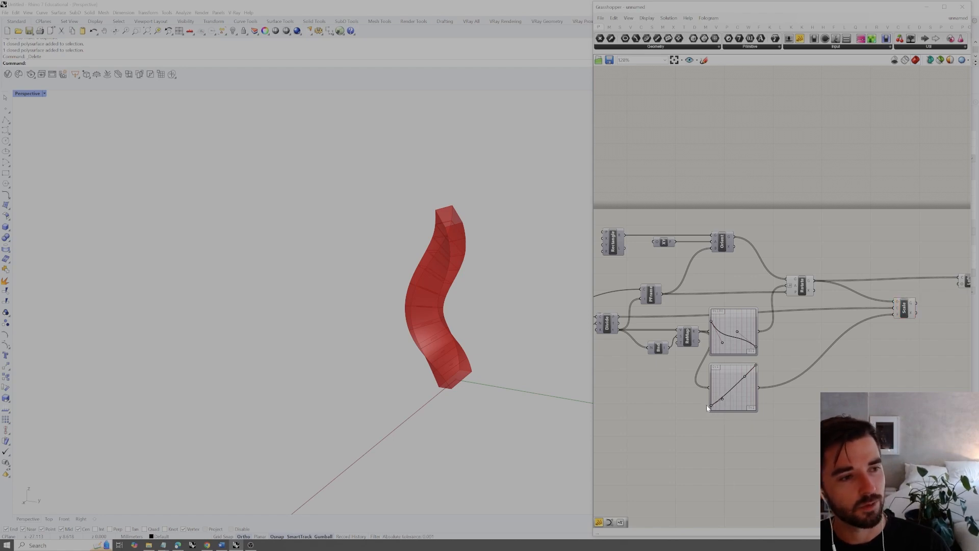
{"action": "left_click", "coordinate": [906, 308]}
{"action": "right_click_drag", "start_coordinate": [464, 382], "coordinate": [490, 373]}
{"action": "scroll", "coordinate": [435, 368], "scroll_direction": "up", "scroll_amount": 7}
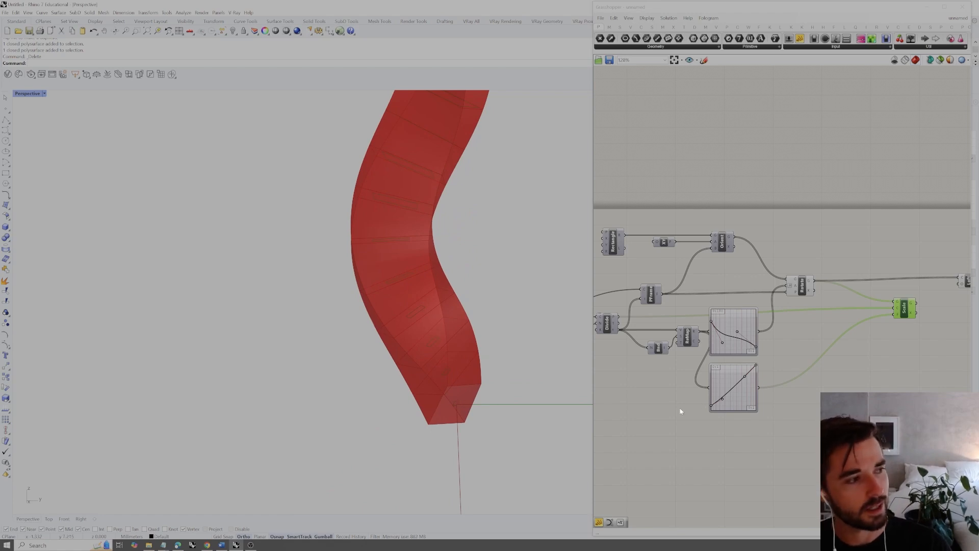
Reshape the scale curve to start at mid-height and end at the top, with the first handle at the top and the second near mid-height
{"action": "right_click_drag", "start_coordinate": [469, 390], "coordinate": [457, 350]}
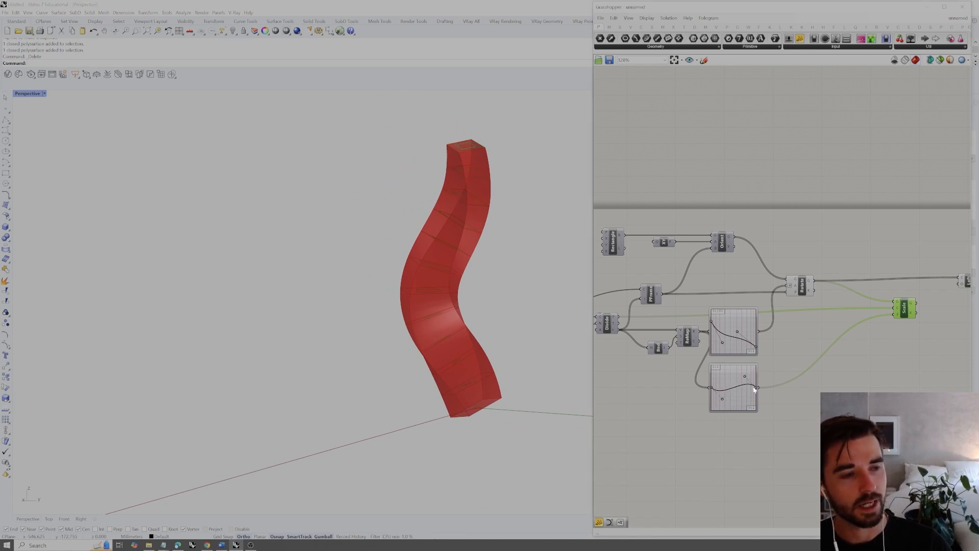
{"action": "mouse_move", "coordinate": [473, 372]}
{"action": "right_mouse_down"}
{"action": "mouse_move", "coordinate": [496, 369]}
{"action": "mouse_move", "coordinate": [485, 371]}
{"action": "right_mouse_up"}
{"action": "left_click_drag", "start_coordinate": [724, 391], "coordinate": [727, 386]}
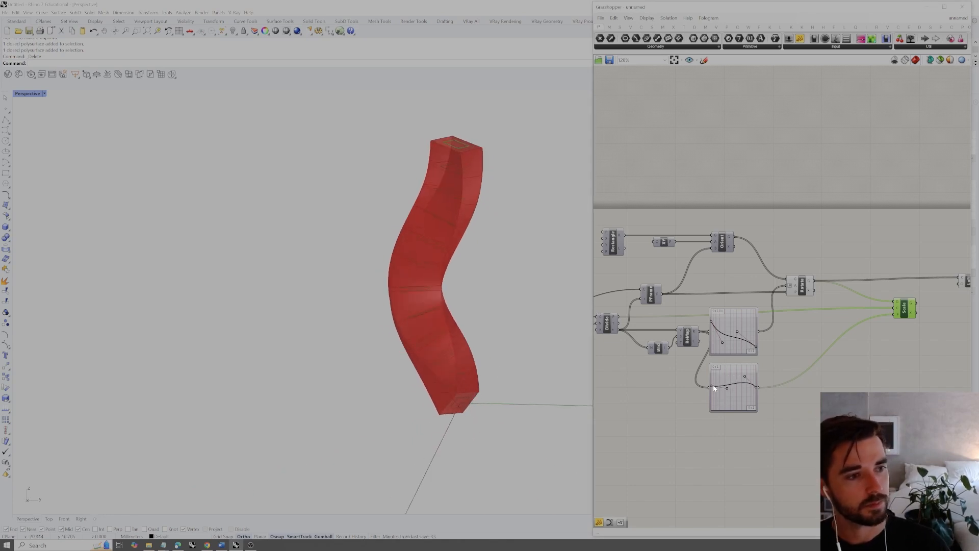
{"action": "left_click_drag", "start_coordinate": [746, 377], "coordinate": [745, 361]}
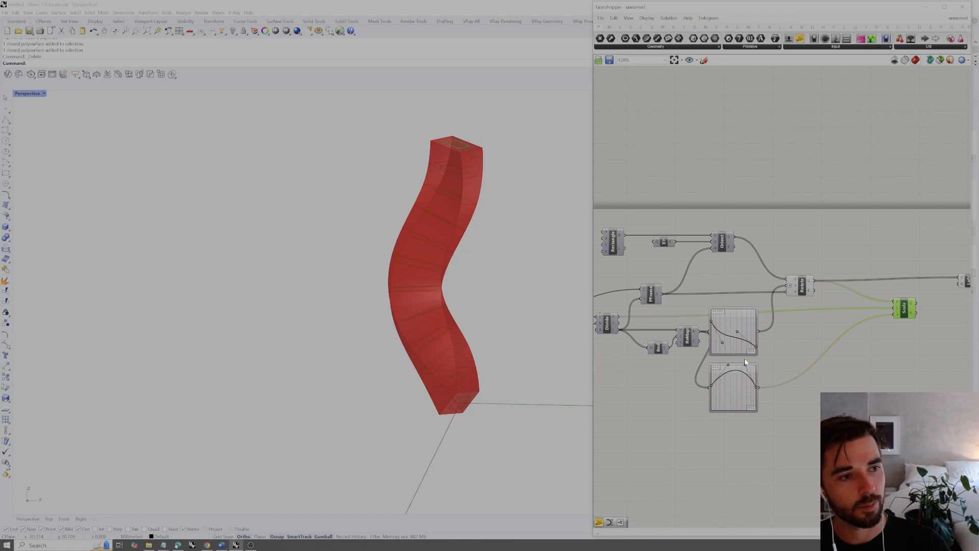
{"action": "right_click_drag", "start_coordinate": [489, 332], "coordinate": [586, 326]}
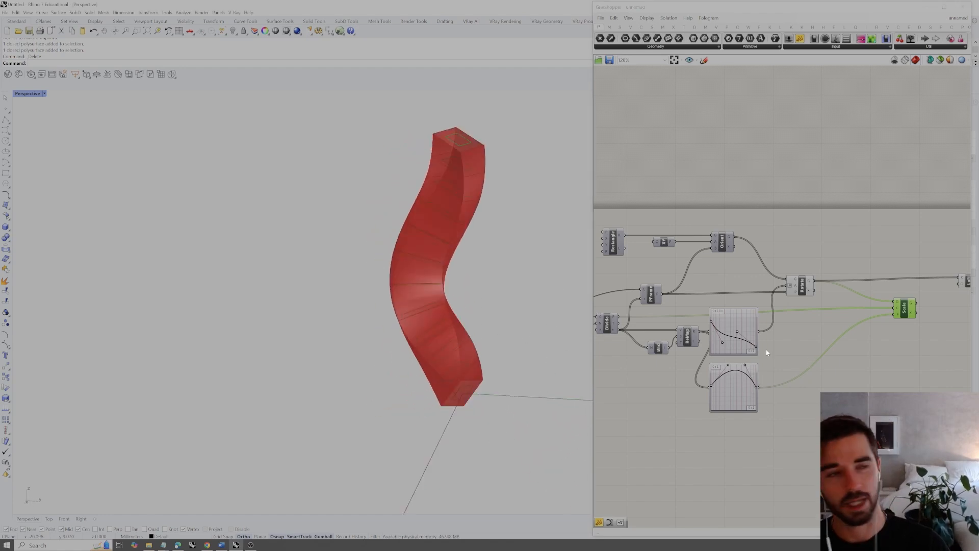
{"action": "left_click_drag", "start_coordinate": [757, 389], "coordinate": [757, 366]}
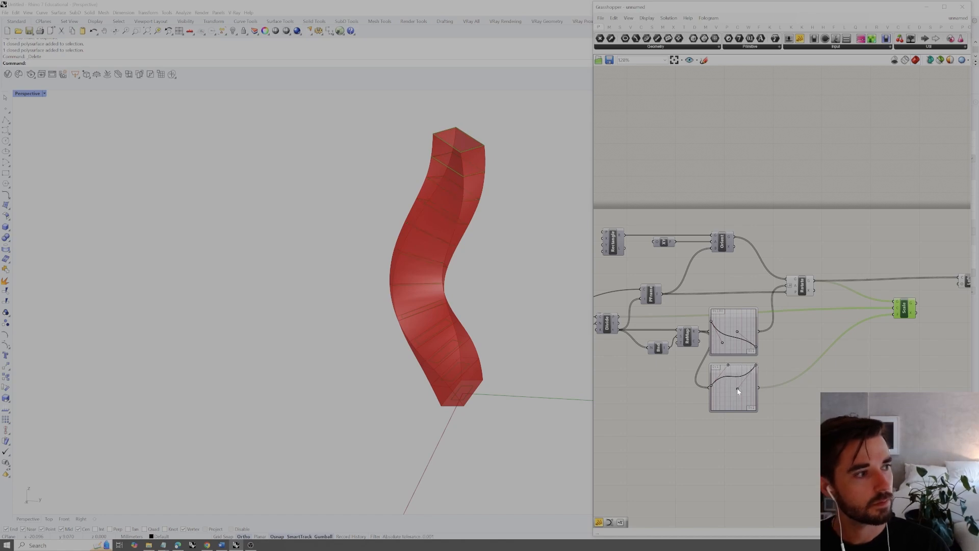
Replace Loft's curve input with Scale's geometry output and move Loft and Cap close to Scale
{"action": "right_click_drag", "start_coordinate": [920, 338], "coordinate": [808, 385]}
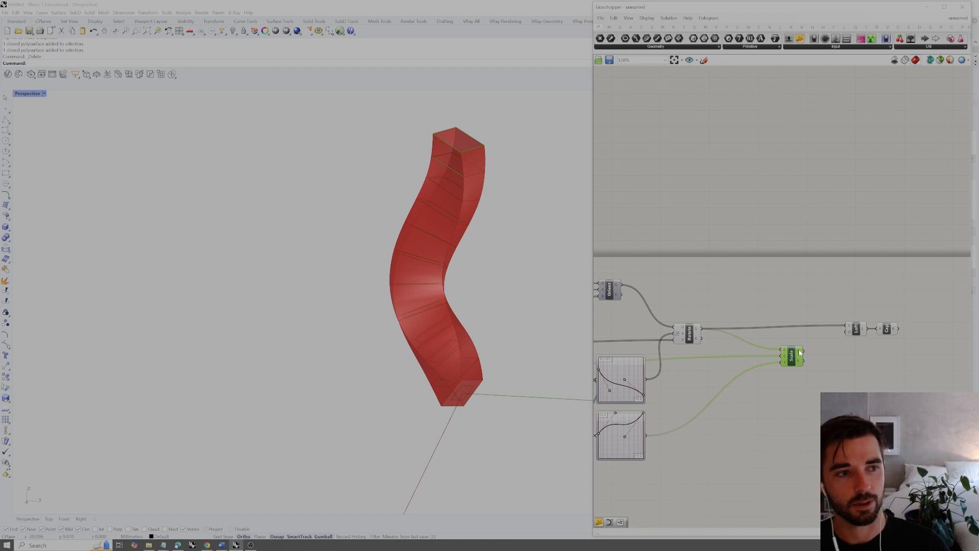
{"action": "left_click_drag", "start_coordinate": [837, 333], "coordinate": [847, 329]}
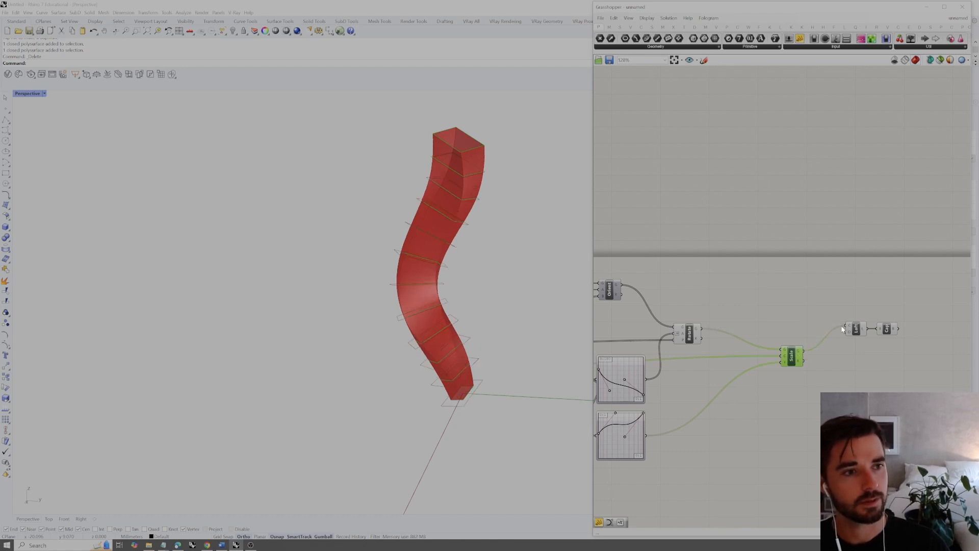
{"action": "mouse_move", "coordinate": [458, 325]}
{"action": "right_mouse_down"}
{"action": "mouse_move", "coordinate": [543, 317]}
{"action": "mouse_move", "coordinate": [450, 326]}
{"action": "right_mouse_up"}
{"action": "left_click_drag", "start_coordinate": [909, 299], "coordinate": [830, 347]}
{"action": "left_click", "coordinate": [843, 332]}
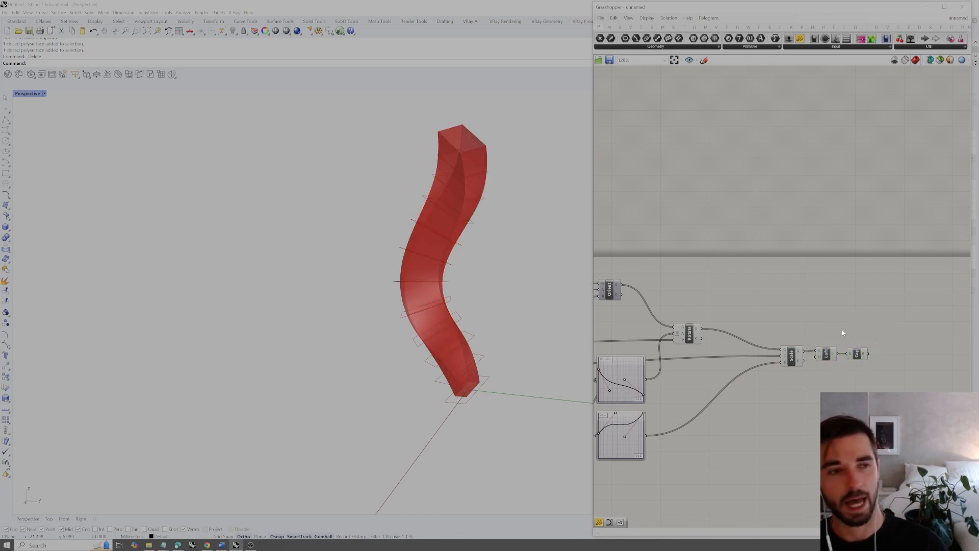
Turn off the preview of the components from Orient and Rotate through Scale and Loft, leaving out Cap
{"action": "scroll", "coordinate": [832, 319], "scroll_direction": "down", "scroll_amount": 2}
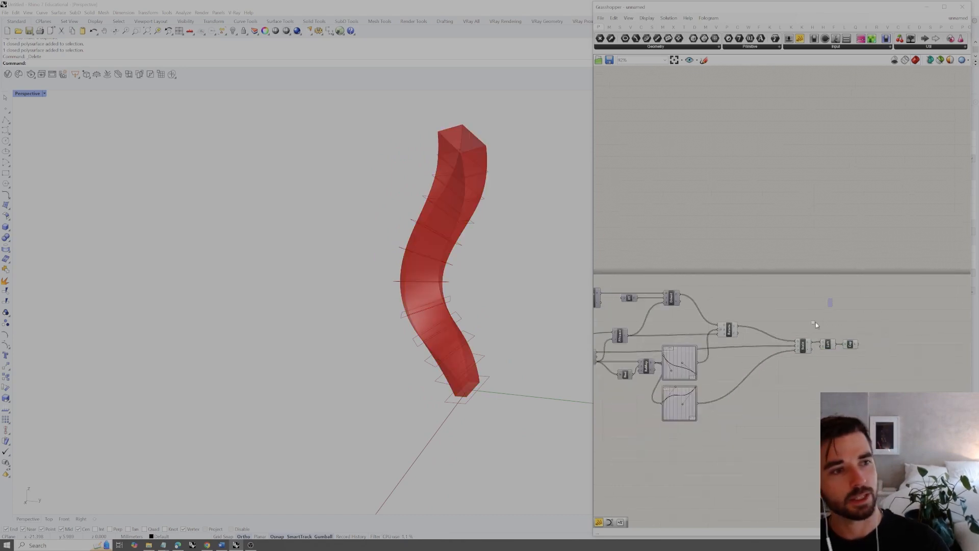
{"action": "left_click_drag", "start_coordinate": [833, 299], "coordinate": [647, 424]}
{"action": "right_click", "coordinate": [746, 367]}
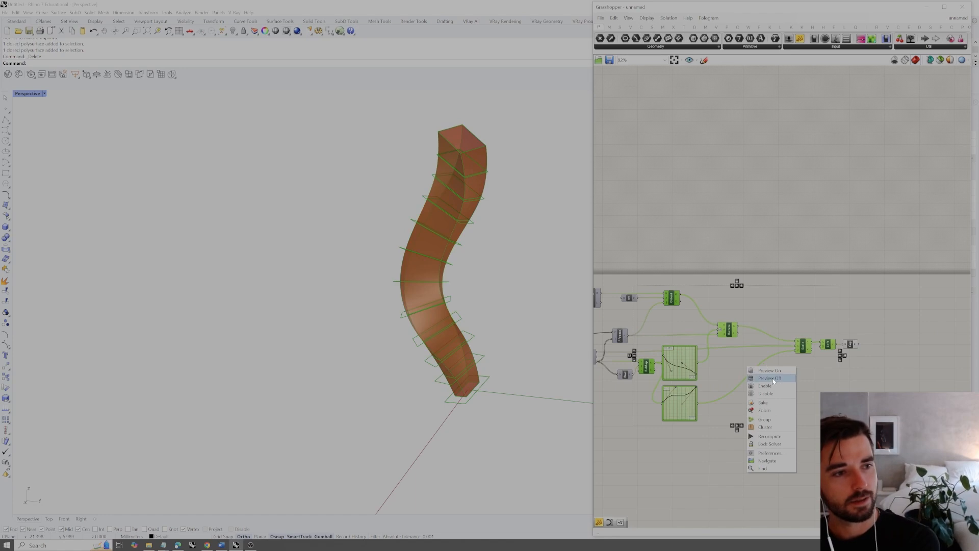
{"action": "left_click", "coordinate": [766, 377]}
{"action": "left_click", "coordinate": [772, 296]}
Examine the scaled and twisted capped solid from several angles and review the complete Grasshopper definition
{"action": "mouse_move", "coordinate": [499, 367]}
{"action": "right_mouse_down"}
{"action": "mouse_move", "coordinate": [547, 343]}
{"action": "mouse_move", "coordinate": [475, 349]}
{"action": "mouse_move", "coordinate": [502, 353]}
{"action": "right_mouse_up"}
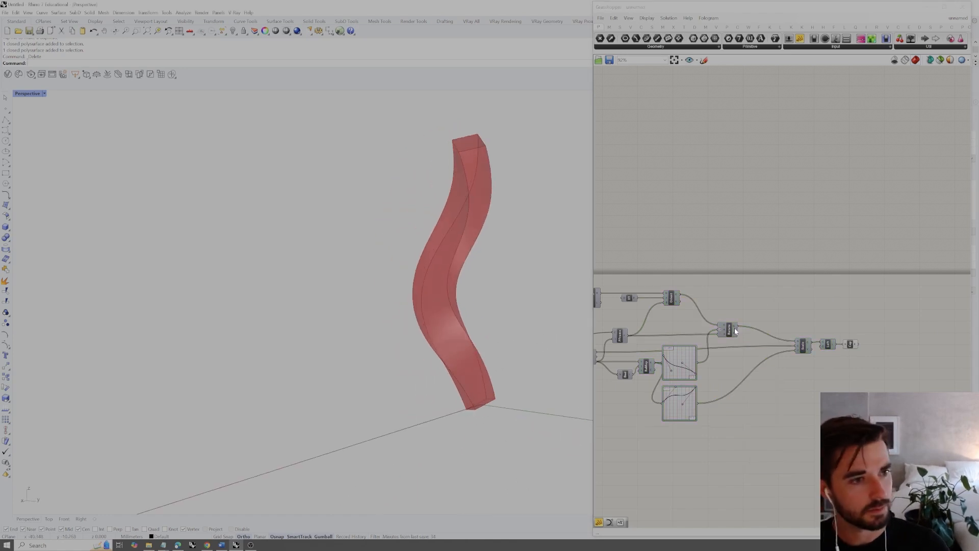
{"action": "left_click", "coordinate": [855, 342]}
{"action": "left_click", "coordinate": [857, 331]}
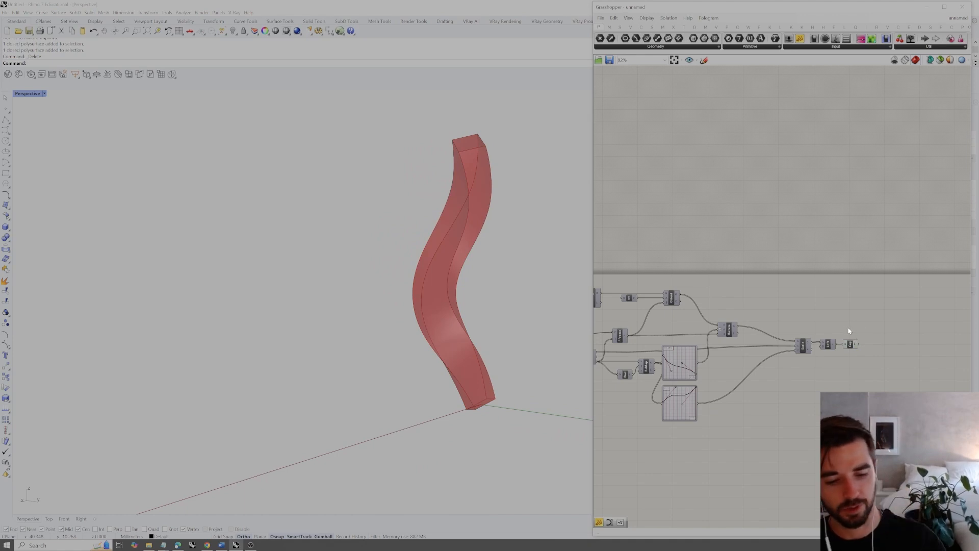
{"action": "right_click_drag", "start_coordinate": [490, 316], "coordinate": [540, 306]}
{"action": "scroll", "coordinate": [798, 299], "scroll_direction": "up", "scroll_amount": 3}
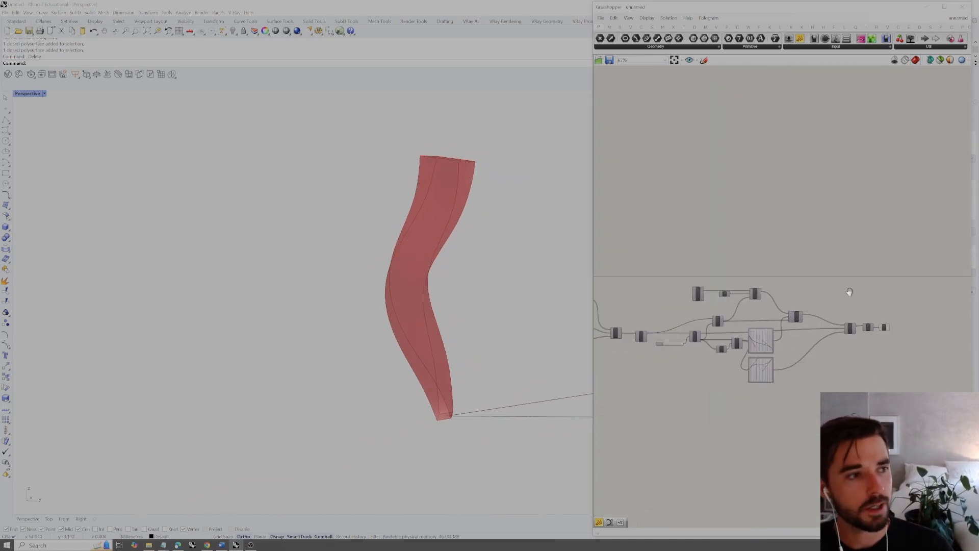
{"action": "scroll", "coordinate": [733, 293], "scroll_direction": "up", "scroll_amount": 2}
{"action": "scroll", "coordinate": [733, 292], "scroll_direction": "down", "scroll_amount": 3}
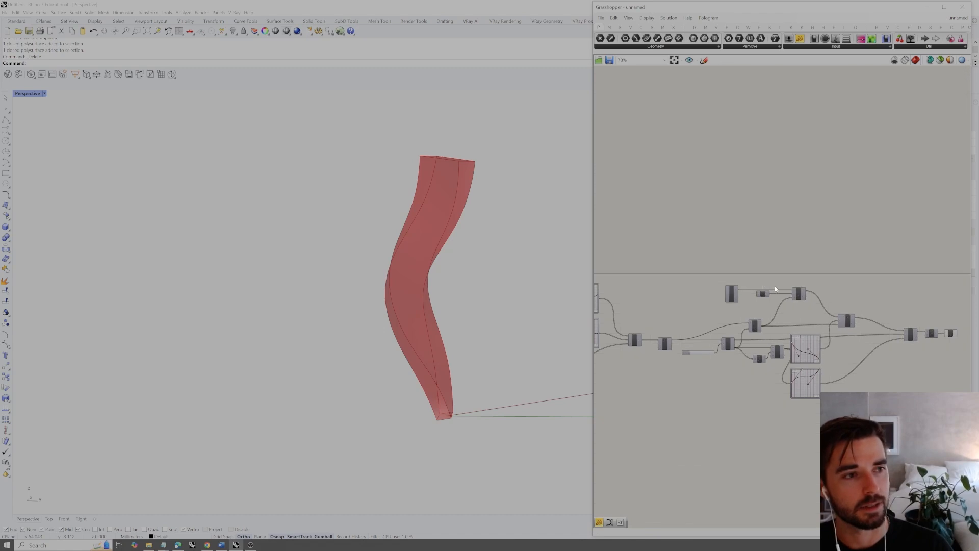
{"action": "scroll", "coordinate": [776, 288], "scroll_direction": "down", "scroll_amount": 2}
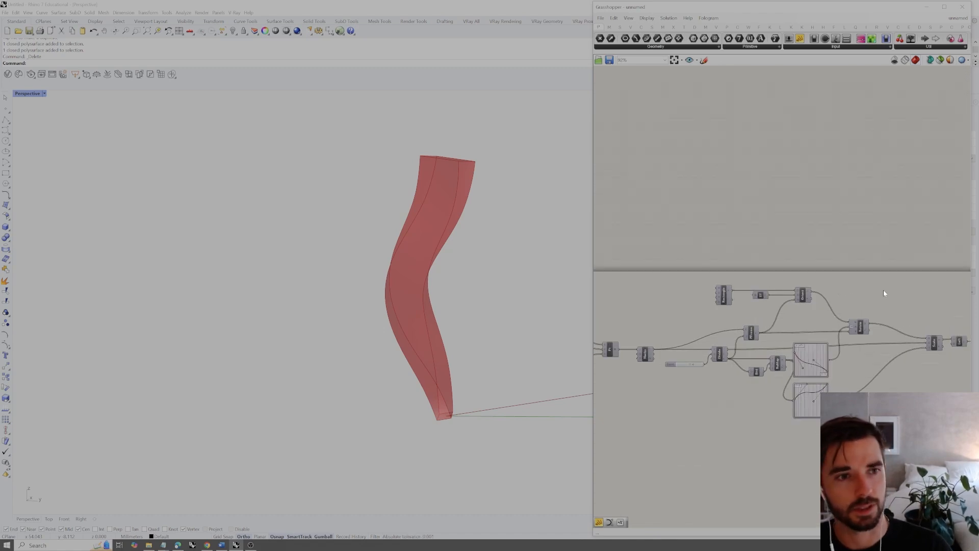
{"action": "right_click_drag", "start_coordinate": [884, 293], "coordinate": [818, 287]}
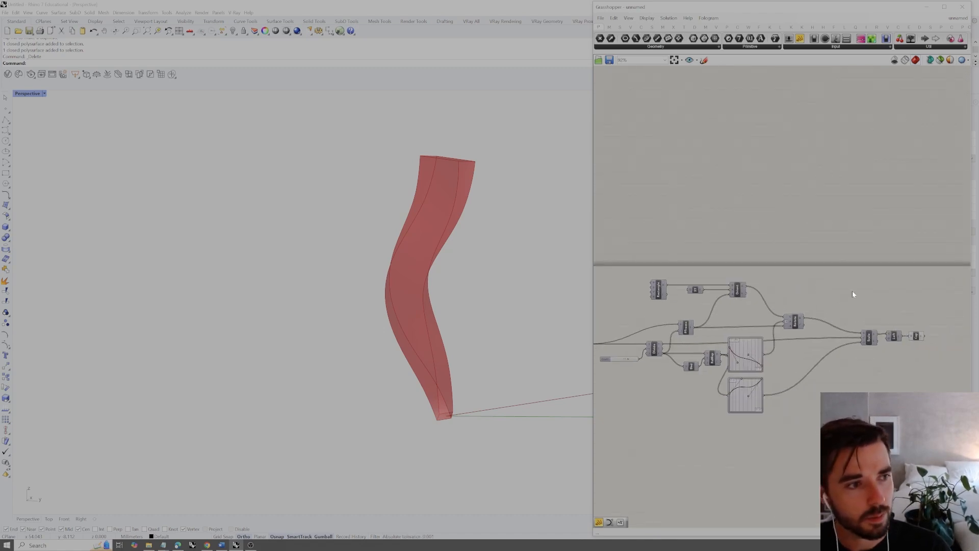
{"action": "scroll", "coordinate": [873, 284], "scroll_direction": "down", "scroll_amount": 3}
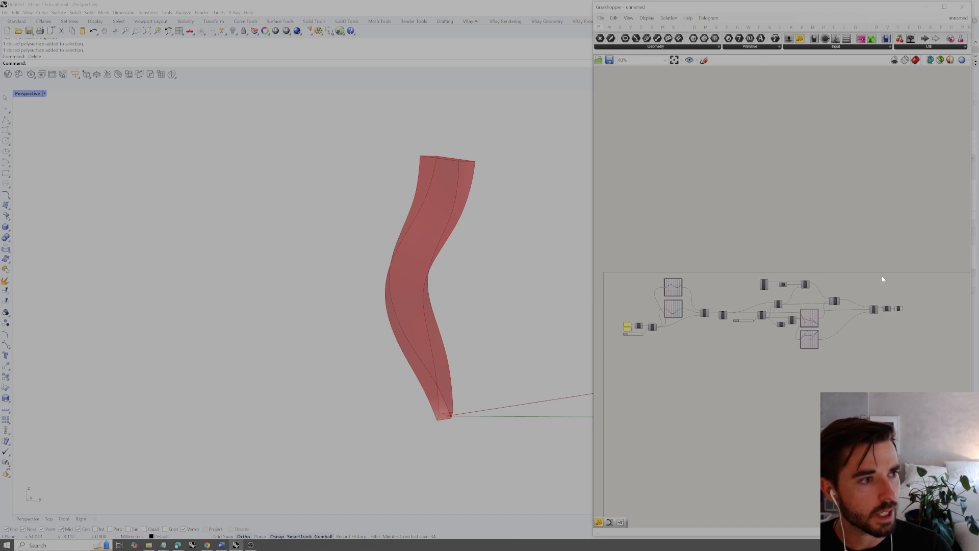
Duplicate the whole definition except the Rectangle and its base plane, and place the copy below the original
{"action": "scroll", "coordinate": [663, 311], "scroll_direction": "up", "scroll_amount": 3}
{"action": "right_click_drag", "start_coordinate": [646, 312], "coordinate": [706, 314]}
{"action": "scroll", "coordinate": [716, 305], "scroll_direction": "up", "scroll_amount": 4}
{"action": "scroll", "coordinate": [718, 297], "scroll_direction": "down", "scroll_amount": 1}
{"action": "scroll", "coordinate": [694, 306], "scroll_direction": "down", "scroll_amount": 1}
{"action": "left_click_drag", "start_coordinate": [626, 203], "coordinate": [896, 426]}
{"action": "scroll", "coordinate": [879, 332], "scroll_direction": "down", "scroll_amount": 2}
{"action": "right_click_drag", "start_coordinate": [884, 333], "coordinate": [749, 313]}
{"action": "scroll", "coordinate": [796, 296], "scroll_direction": "up", "scroll_amount": 2}
{"action": "scroll", "coordinate": [789, 293], "scroll_direction": "down", "scroll_amount": 2}
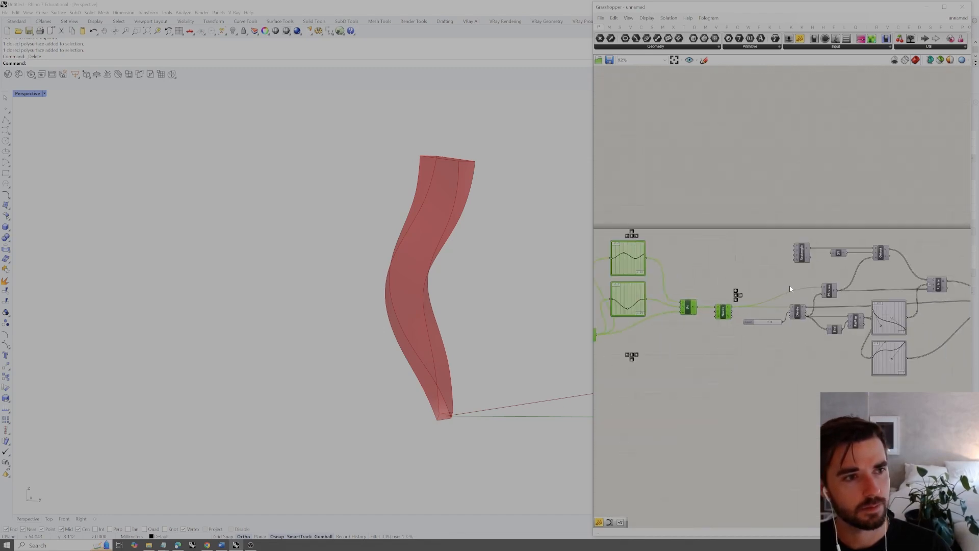
{"action": "right_click_drag", "start_coordinate": [939, 286], "coordinate": [870, 281]}
{"action": "scroll", "coordinate": [870, 281], "scroll_direction": "up", "scroll_amount": 2}
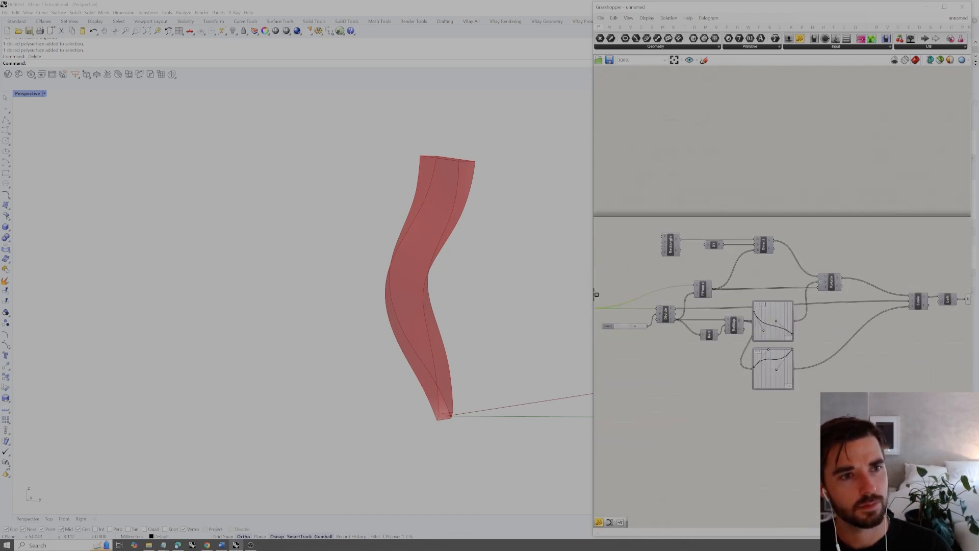
{"action": "left_click_drag", "start_coordinate": [948, 408], "coordinate": [621, 279]}
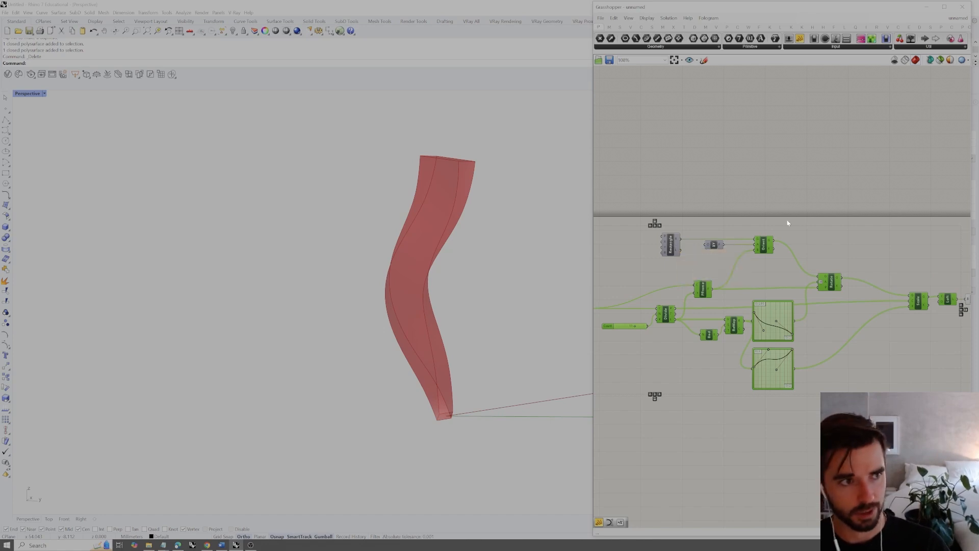
{"action": "scroll", "coordinate": [808, 218], "scroll_direction": "down", "scroll_amount": 2}
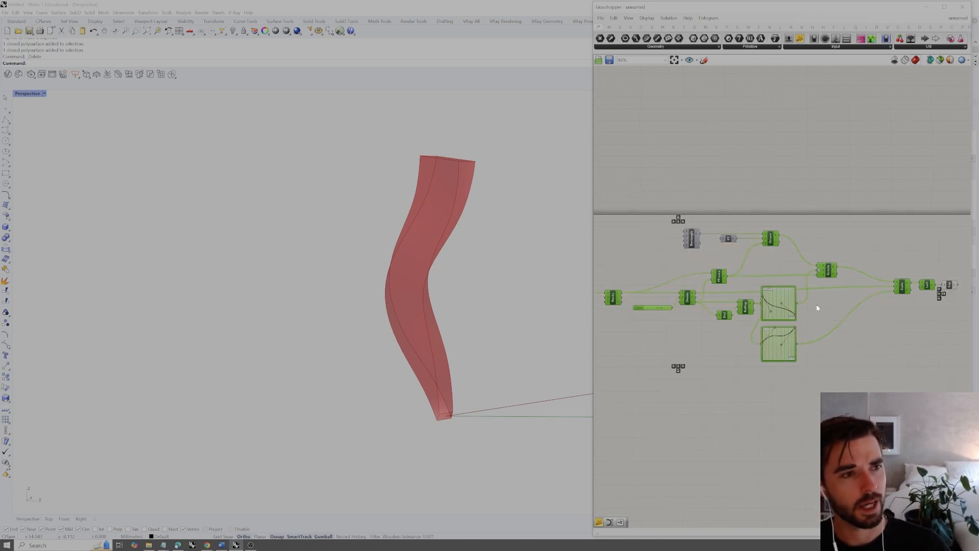
{"action": "scroll", "coordinate": [926, 255], "scroll_direction": "up", "scroll_amount": 2}
{"action": "left_click", "coordinate": [939, 252]}
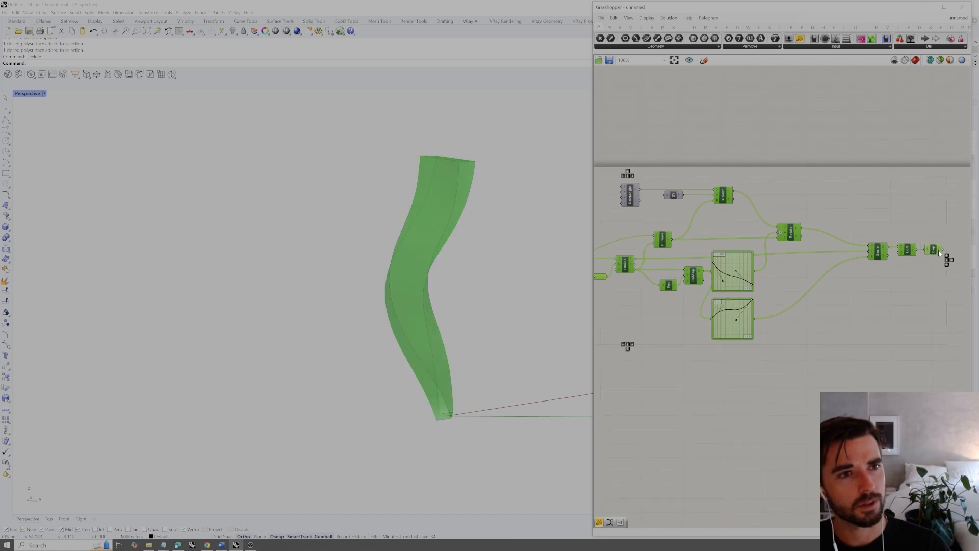
{"action": "scroll", "coordinate": [897, 176], "scroll_direction": "down", "scroll_amount": 4}
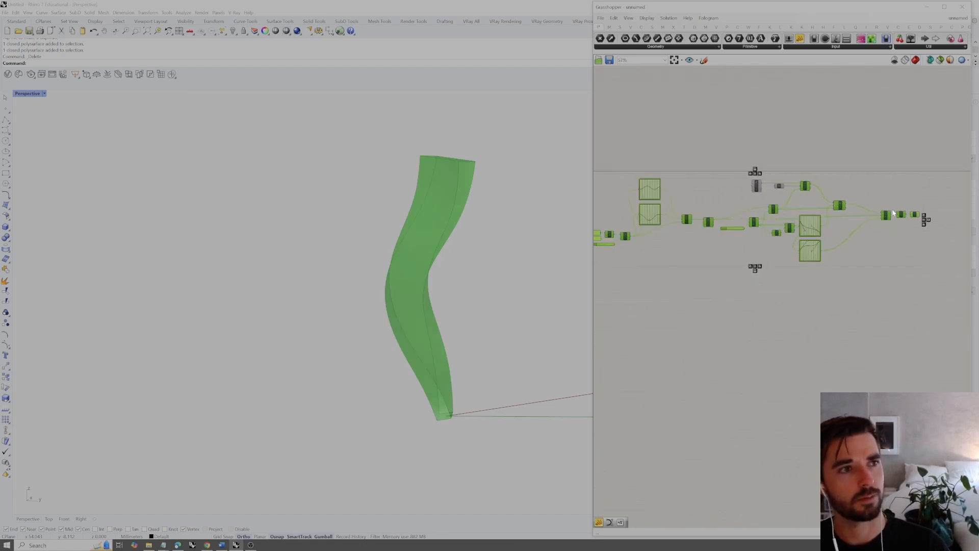
{"action": "scroll", "coordinate": [893, 213], "scroll_direction": "down", "scroll_amount": 1}
{"action": "scroll", "coordinate": [779, 187], "scroll_direction": "up", "scroll_amount": 2}
{"action": "scroll", "coordinate": [815, 183], "scroll_direction": "down", "scroll_amount": 2}
{"action": "left_click_drag", "start_coordinate": [837, 183], "coordinate": [833, 313], "text": "alt"}
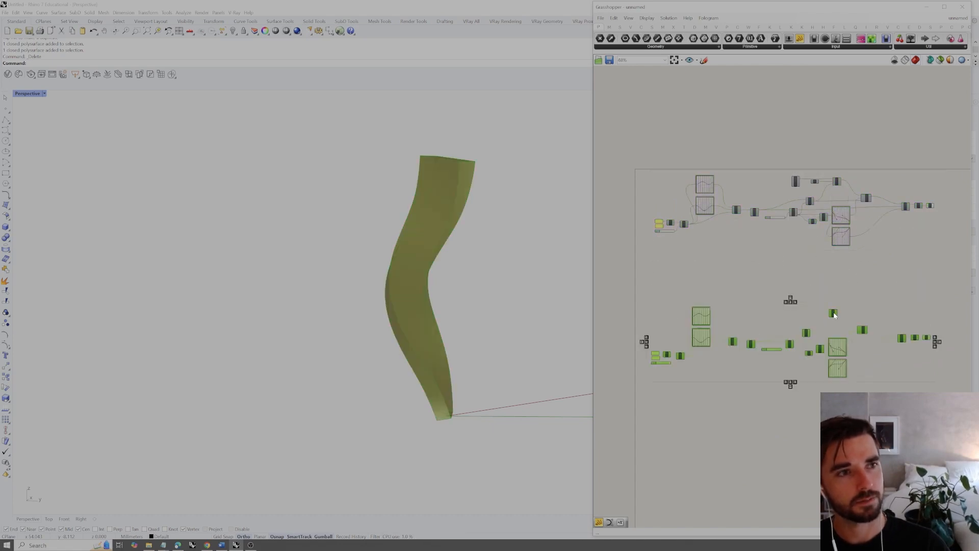
{"action": "scroll", "coordinate": [882, 328], "scroll_direction": "up", "scroll_amount": 6}
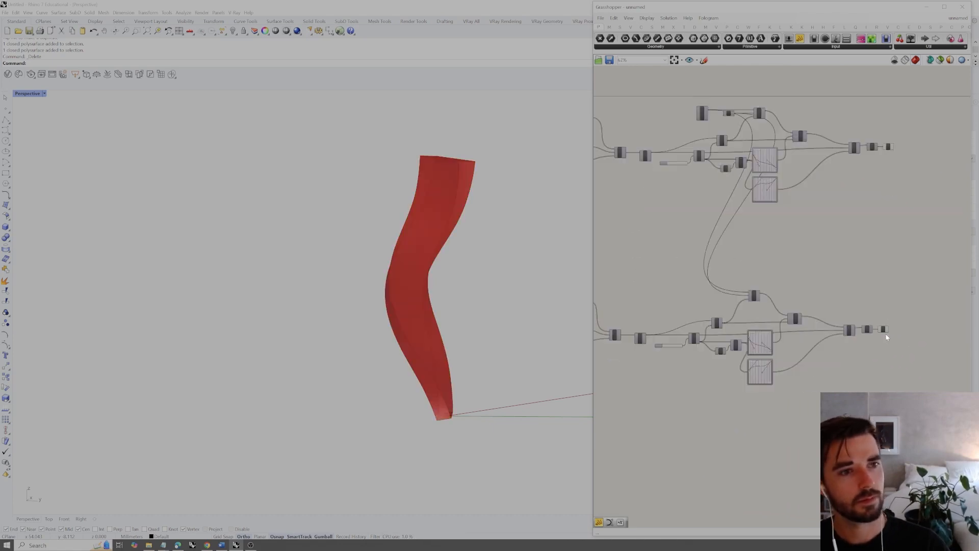
In the copy, reshape the upper position graph to a shallow central dip and the lower one to start low and peak right of centre
{"action": "left_click", "coordinate": [878, 271]}
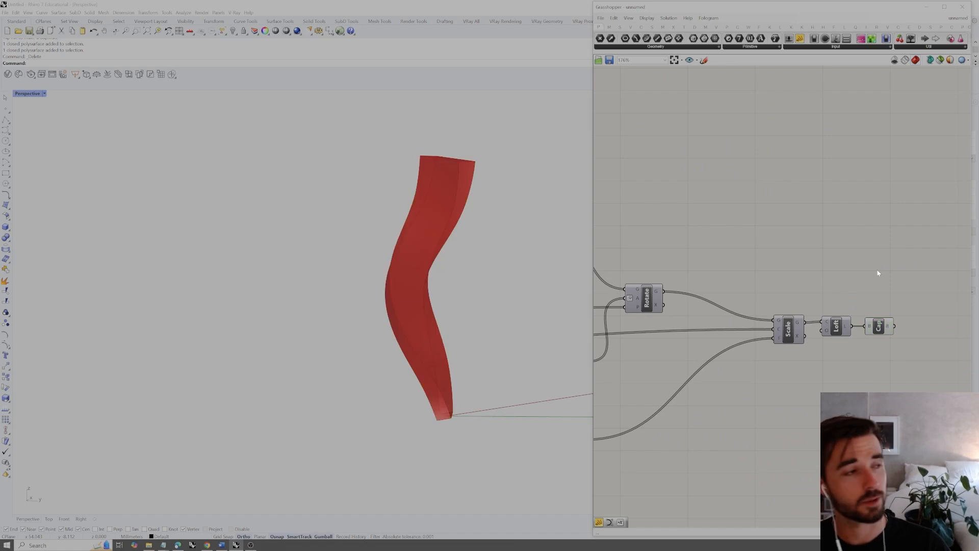
{"action": "scroll", "coordinate": [887, 268], "scroll_direction": "down", "scroll_amount": 4}
{"action": "right_click_drag", "start_coordinate": [710, 262], "coordinate": [861, 273]}
{"action": "right_click_drag", "start_coordinate": [768, 264], "coordinate": [787, 253]}
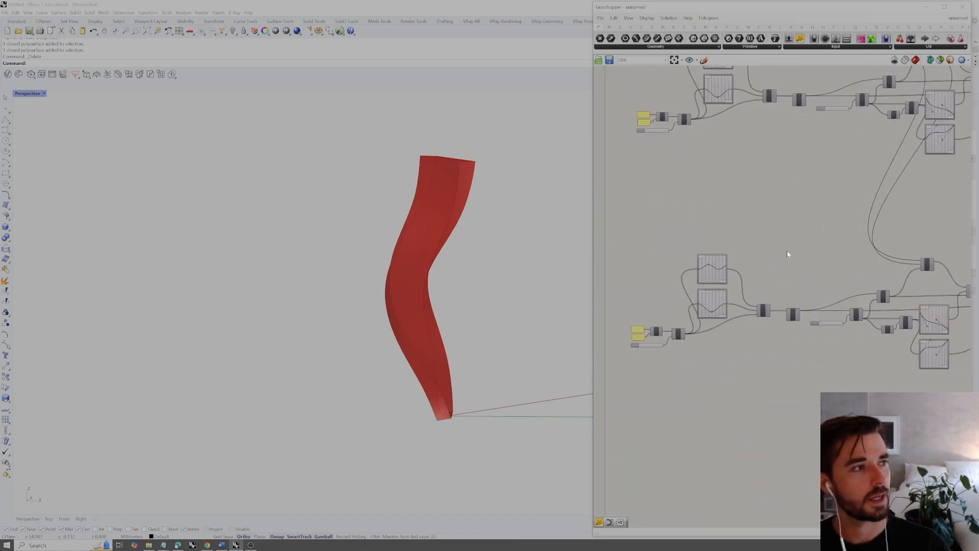
{"action": "scroll", "coordinate": [668, 270], "scroll_direction": "up", "scroll_amount": 4}
{"action": "right_click_drag", "start_coordinate": [716, 265], "coordinate": [737, 268]}
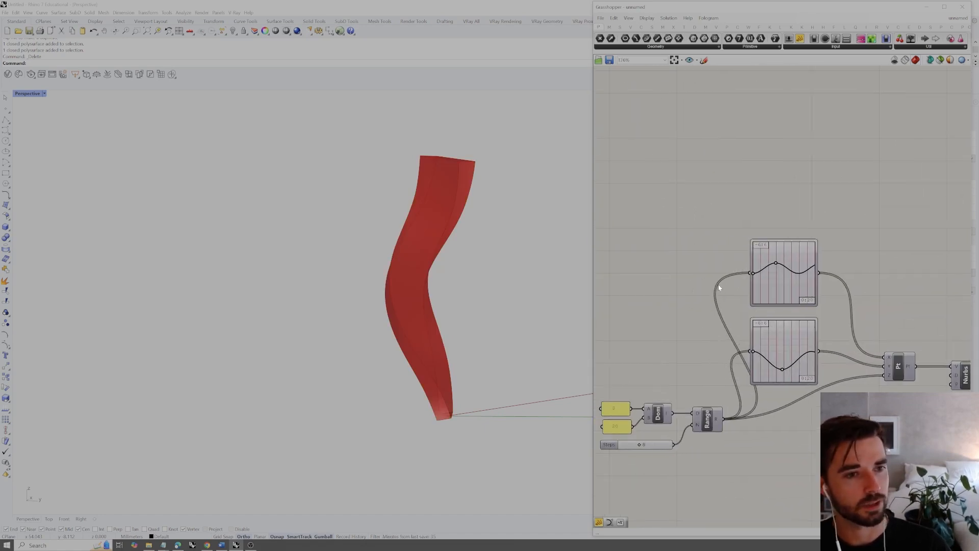
{"action": "left_click_drag", "start_coordinate": [776, 265], "coordinate": [776, 290]}
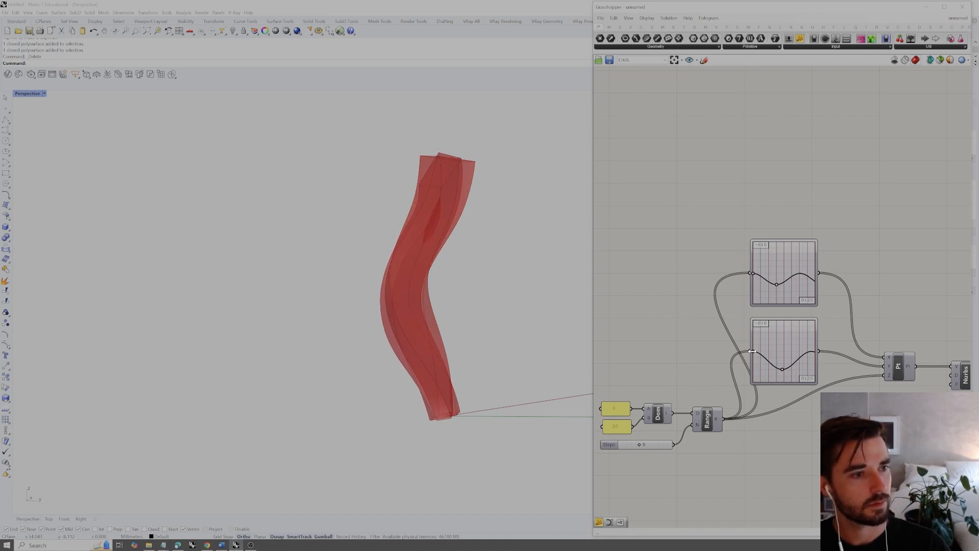
{"action": "left_click_drag", "start_coordinate": [754, 354], "coordinate": [793, 355]}
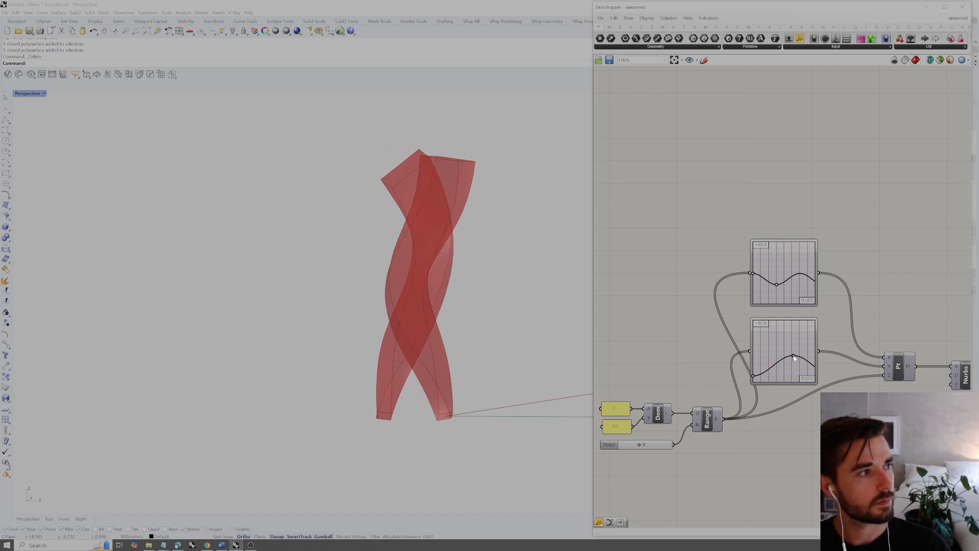
{"action": "right_click_drag", "start_coordinate": [402, 286], "coordinate": [484, 286]}
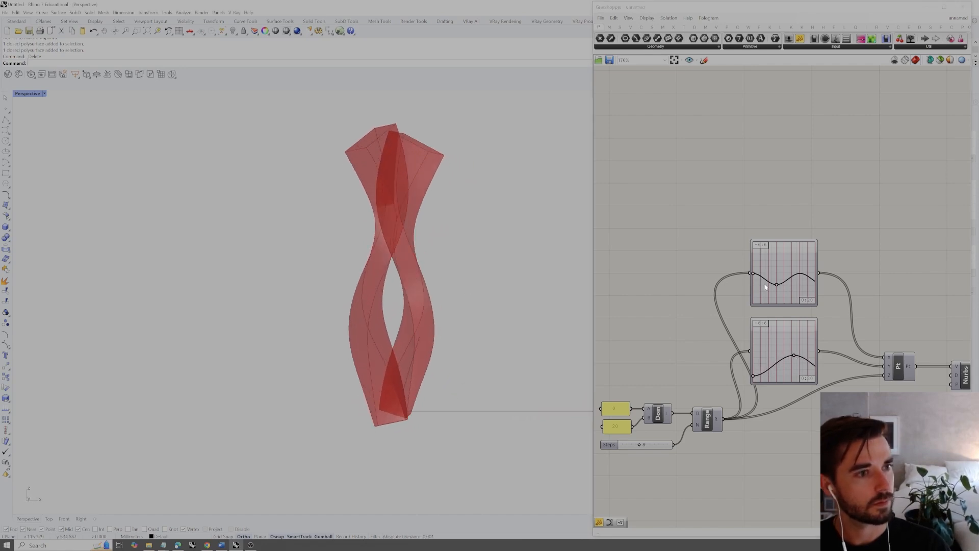
{"action": "left_click_drag", "start_coordinate": [776, 287], "coordinate": [781, 281]}
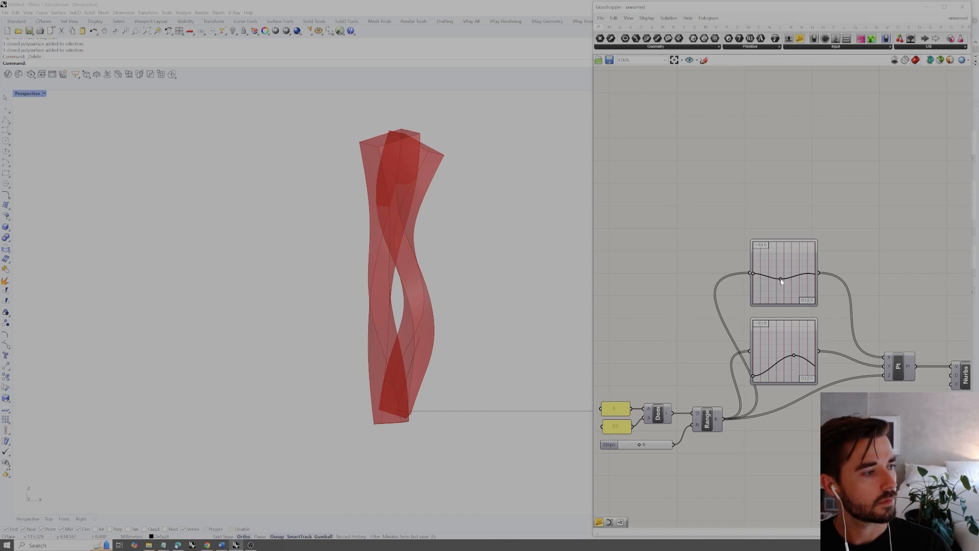
Examine the two intertwined solids from several angles and review the Scale, Loft and Cap ends of both branches
{"action": "right_click_drag", "start_coordinate": [458, 293], "coordinate": [330, 289]}
{"action": "scroll", "coordinate": [719, 233], "scroll_direction": "down", "scroll_amount": 5}
{"action": "right_click_drag", "start_coordinate": [556, 249], "coordinate": [478, 265]}
{"action": "scroll", "coordinate": [762, 263], "scroll_direction": "down", "scroll_amount": 4}
{"action": "right_click_drag", "start_coordinate": [857, 252], "coordinate": [797, 267]}
{"action": "scroll", "coordinate": [830, 256], "scroll_direction": "up", "scroll_amount": 4}
{"action": "scroll", "coordinate": [910, 284], "scroll_direction": "up", "scroll_amount": 5}
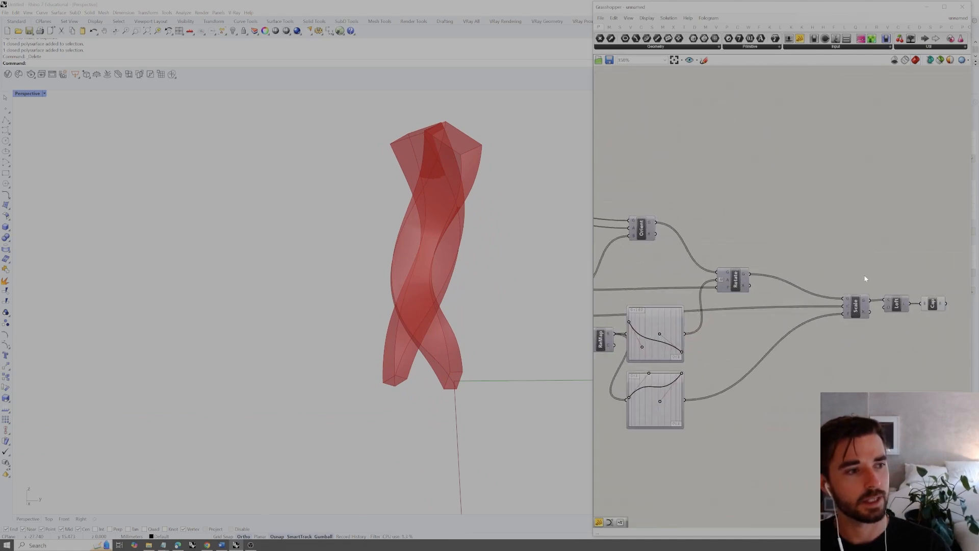
{"action": "right_click_drag", "start_coordinate": [928, 290], "coordinate": [864, 301]}
{"action": "left_click", "coordinate": [879, 318]}
{"action": "left_click", "coordinate": [896, 262]}
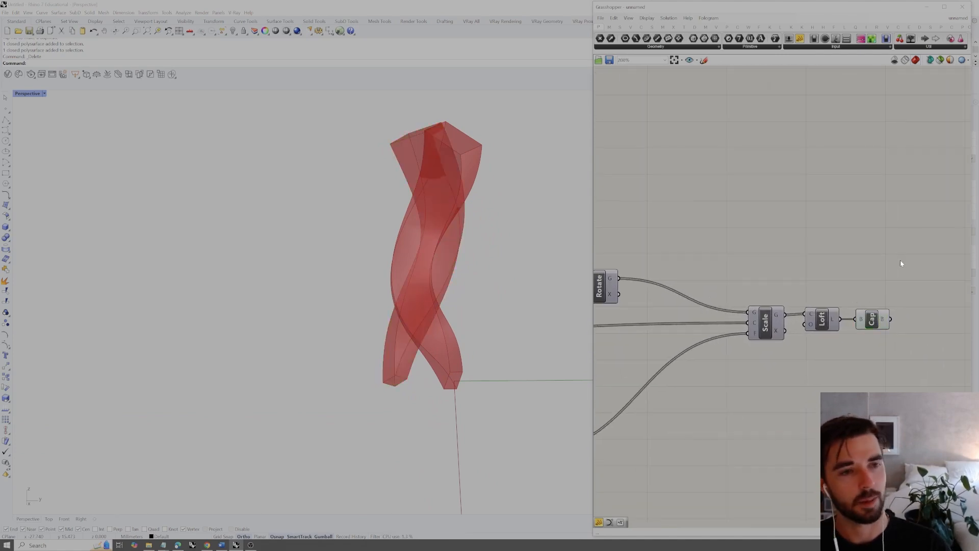
{"action": "scroll", "coordinate": [900, 263], "scroll_direction": "down", "scroll_amount": 6}
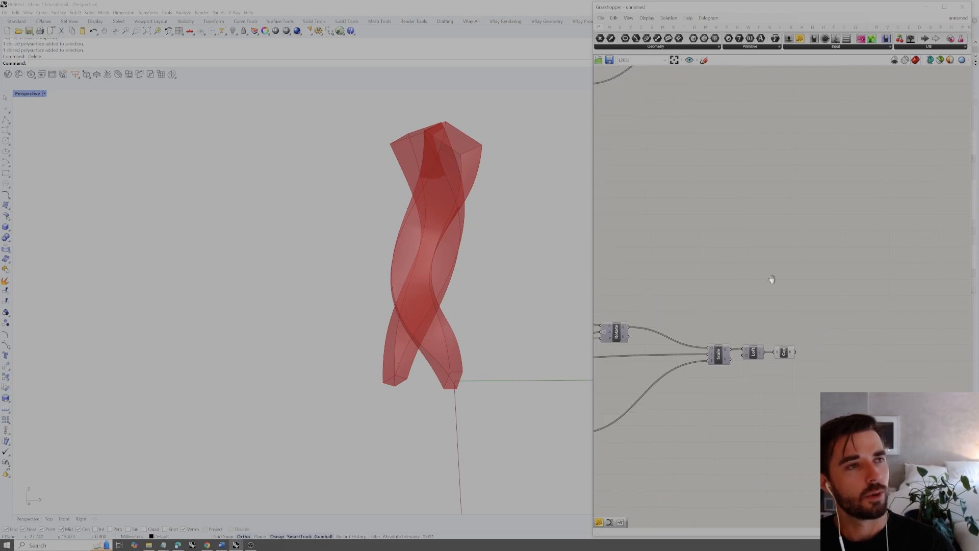
{"action": "right_click_drag", "start_coordinate": [786, 273], "coordinate": [772, 297]}
{"action": "left_click_drag", "start_coordinate": [817, 120], "coordinate": [741, 422]}
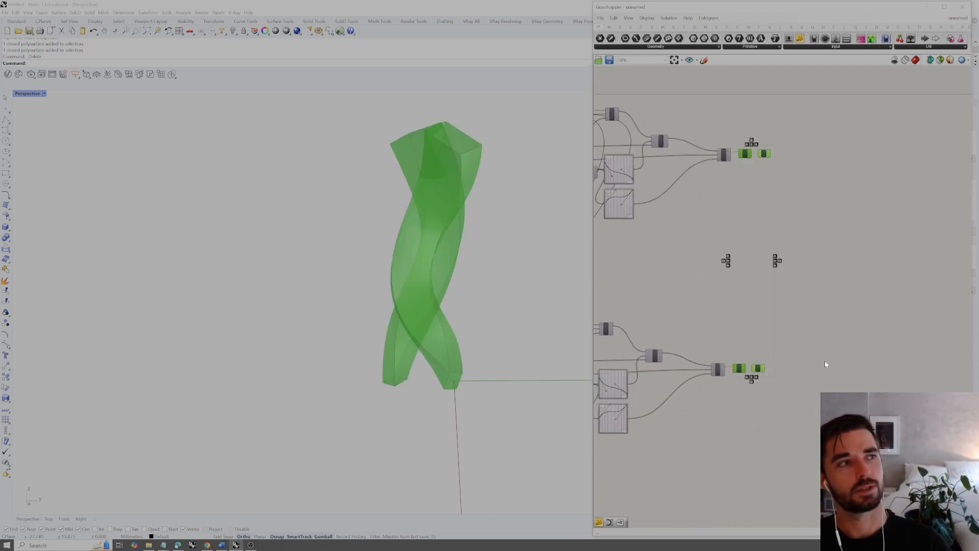
{"action": "left_click", "coordinate": [878, 326]}
{"action": "right_click_drag", "start_coordinate": [487, 308], "coordinate": [542, 292]}
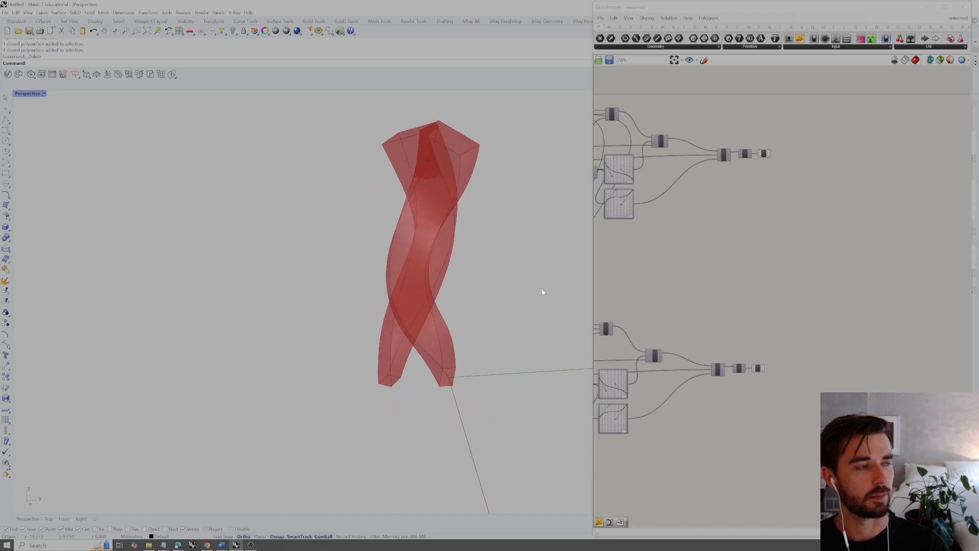
{"action": "right_click_drag", "start_coordinate": [816, 320], "coordinate": [734, 348]}
{"action": "right_click_drag", "start_coordinate": [720, 301], "coordinate": [754, 308]}
{"action": "scroll", "coordinate": [752, 308], "scroll_direction": "down", "scroll_amount": 4}
{"action": "right_click_drag", "start_coordinate": [689, 309], "coordinate": [771, 302]}
Add a Solid Intersection component between the two branches and connect each branch's Cap output to one of its inputs
{"action": "scroll", "coordinate": [771, 304], "scroll_direction": "up", "scroll_amount": 4}
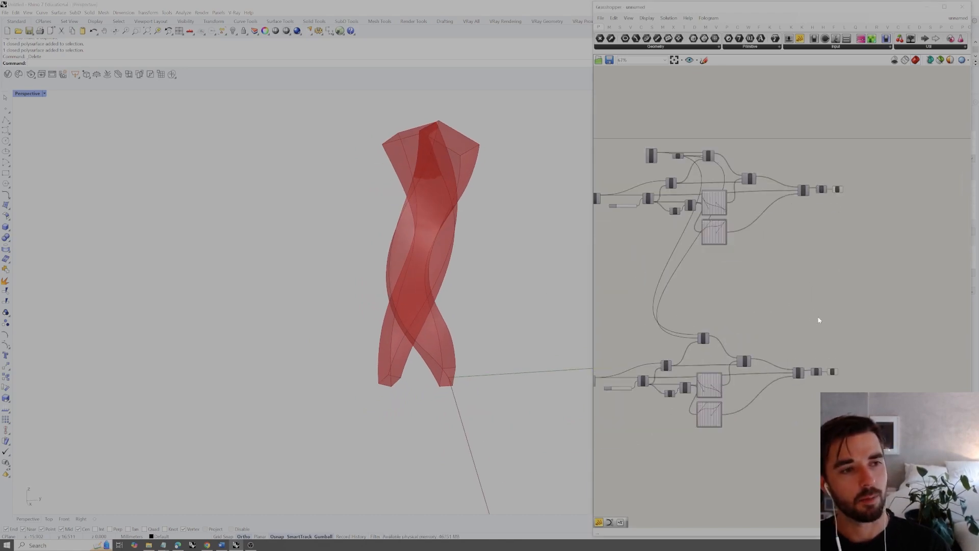
{"action": "scroll", "coordinate": [770, 235], "scroll_direction": "up", "scroll_amount": 1}
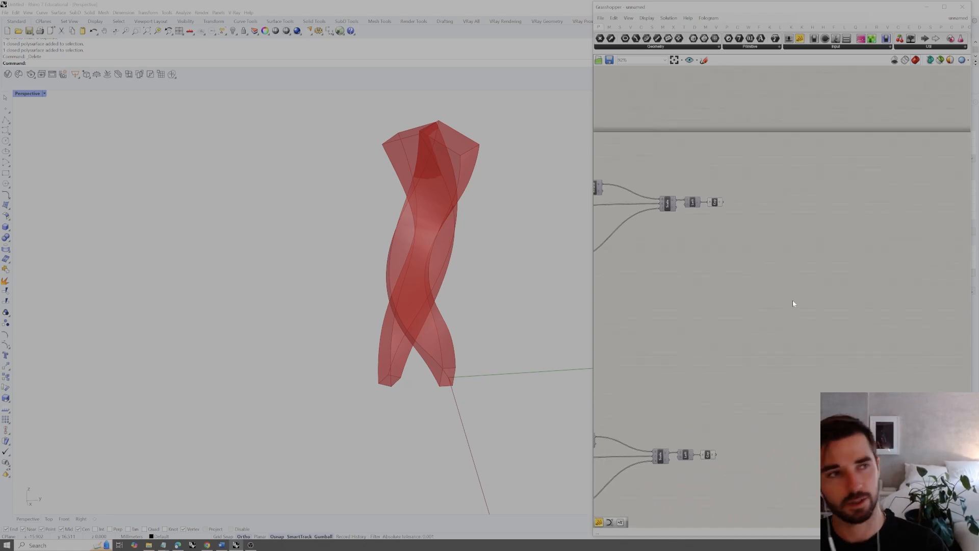
{"action": "double_click", "coordinate": [785, 318]}
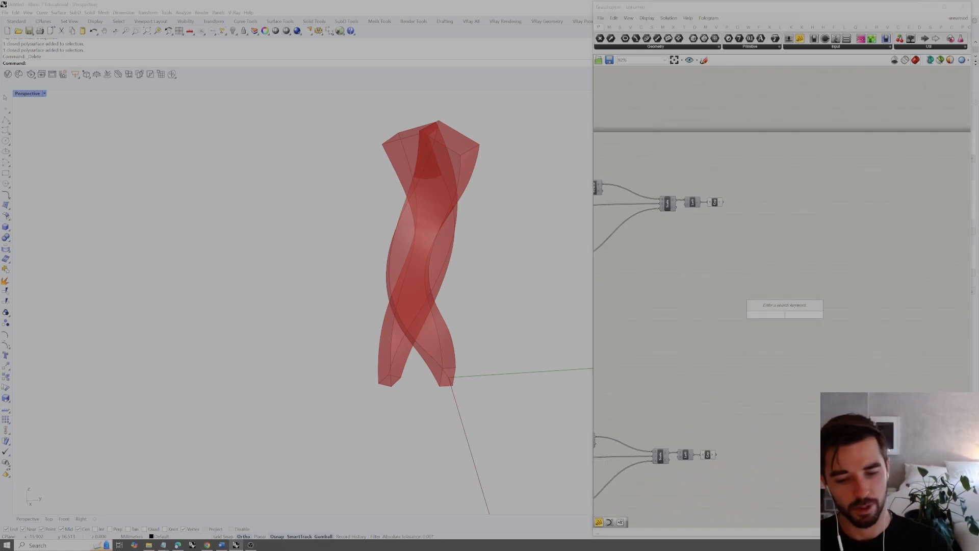
{"action": "type", "text": "solid"}
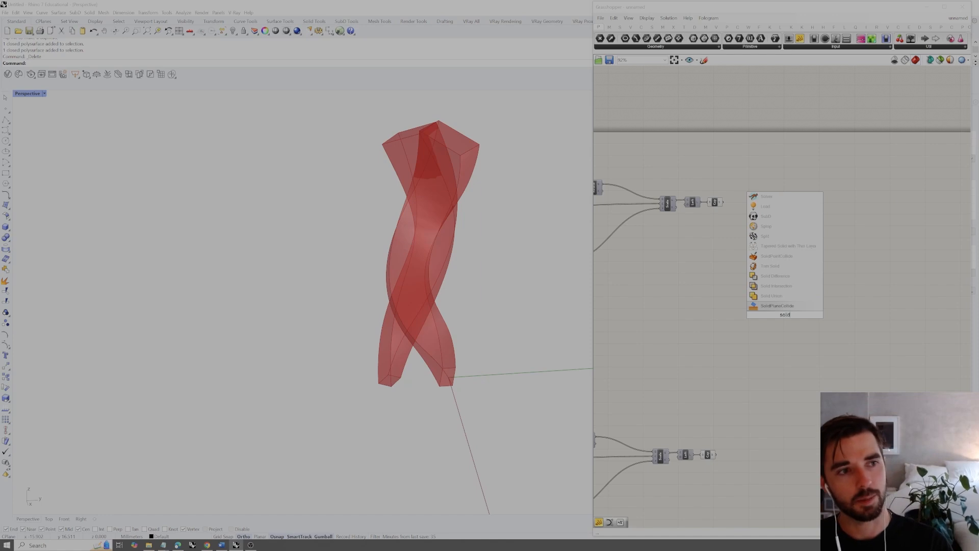
{"action": "left_click", "coordinate": [782, 286]}
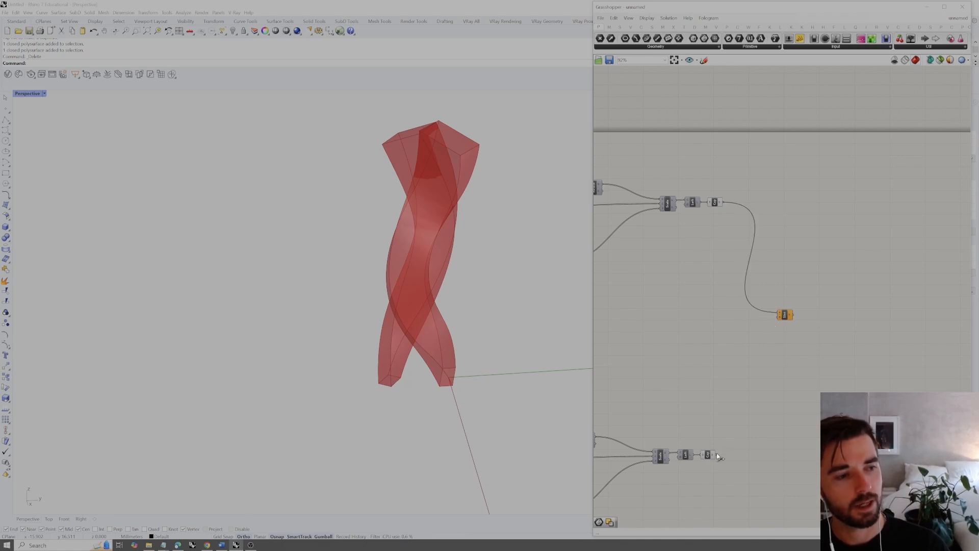
{"action": "left_click_drag", "start_coordinate": [774, 336], "coordinate": [778, 318]}
{"action": "left_click", "coordinate": [786, 316]}
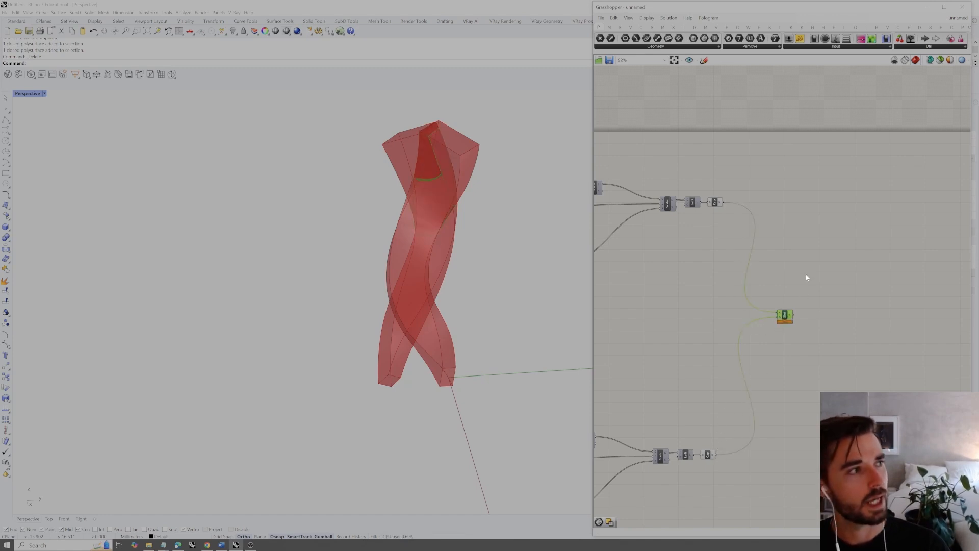
Turn off the preview of both branches' Loft and Cap components and inspect the intersection solid from another angle
{"action": "left_click_drag", "start_coordinate": [742, 172], "coordinate": [682, 485]}
{"action": "right_click", "coordinate": [717, 327]}
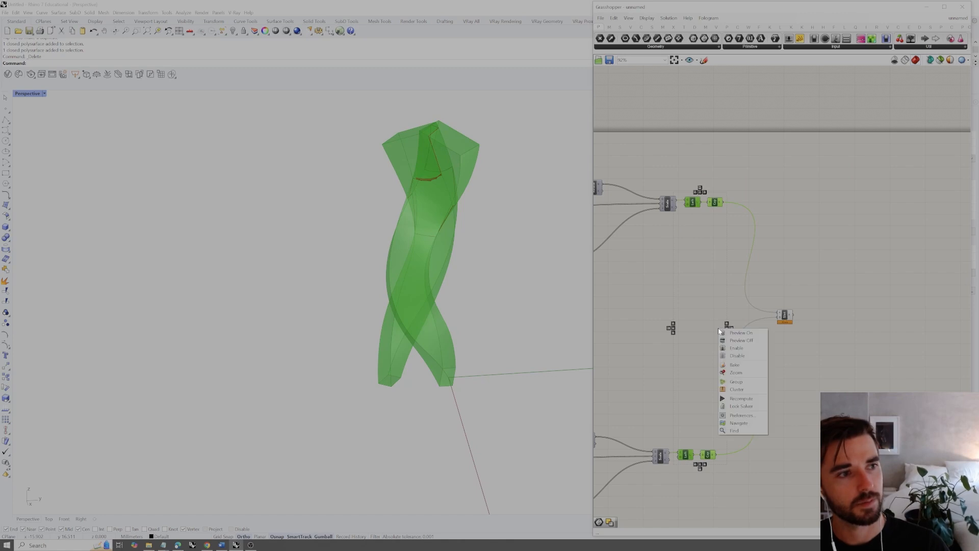
{"action": "left_click", "coordinate": [740, 340]}
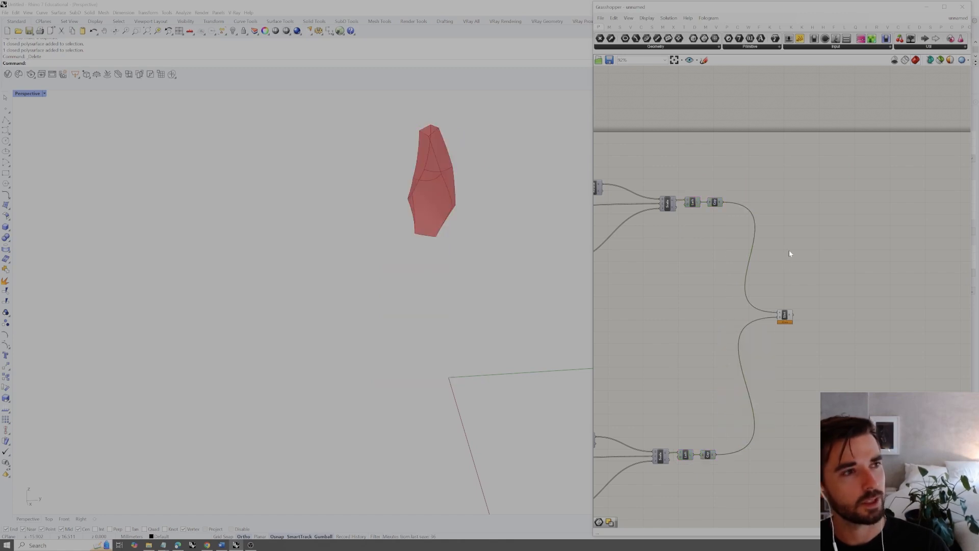
{"action": "left_click", "coordinate": [783, 318]}
{"action": "left_click", "coordinate": [798, 286]}
{"action": "right_click_drag", "start_coordinate": [456, 286], "coordinate": [571, 296]}
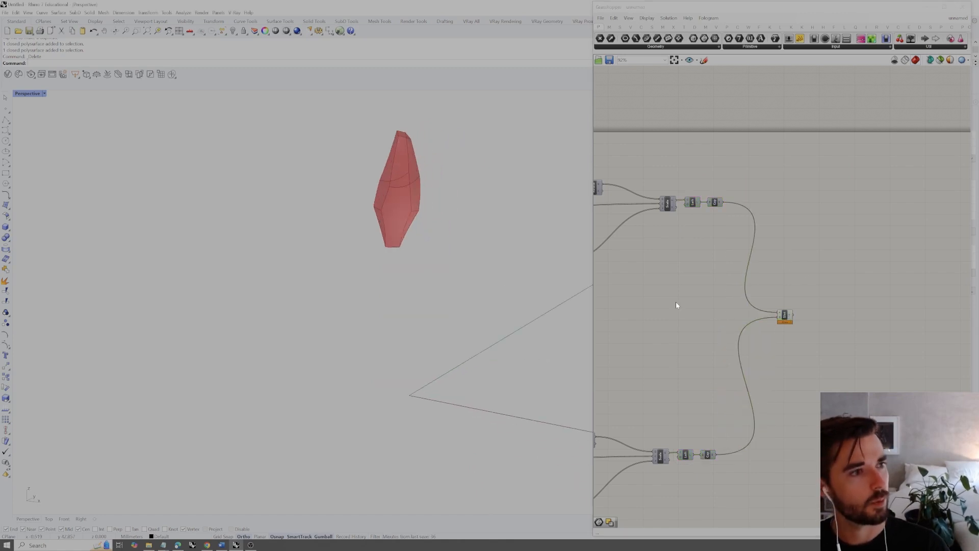
Change the graph type of both position Graph Mappers in the copied branch to Bezier
{"action": "scroll", "coordinate": [739, 332], "scroll_direction": "down", "scroll_amount": 4}
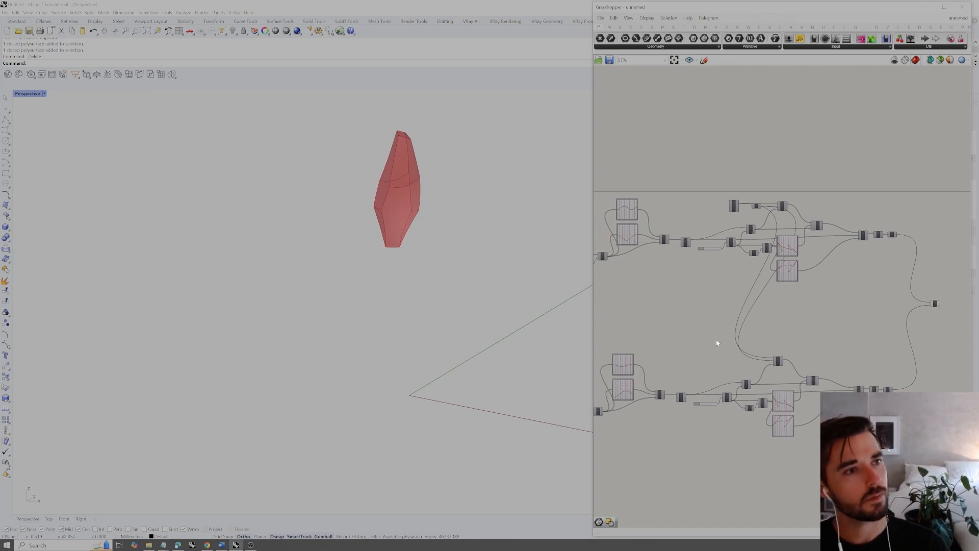
{"action": "scroll", "coordinate": [678, 354], "scroll_direction": "up", "scroll_amount": 5}
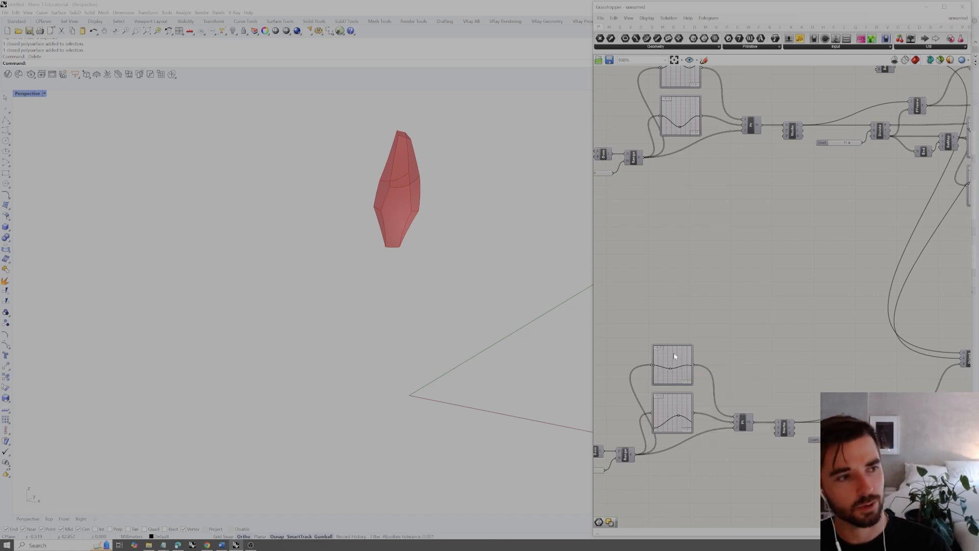
{"action": "right_click", "coordinate": [680, 359]}
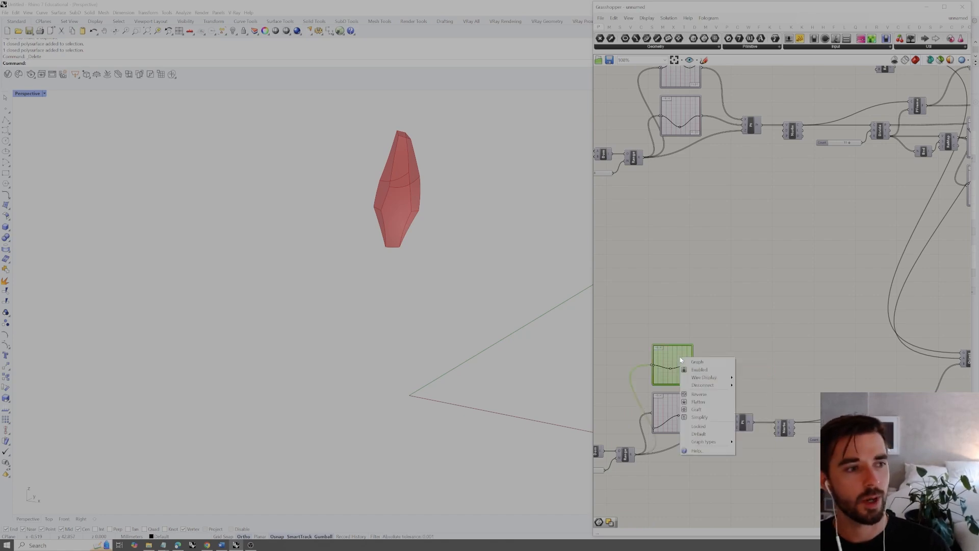
{"action": "mouse_move", "coordinate": [706, 441]}
{"action": "left_click", "coordinate": [762, 443]}
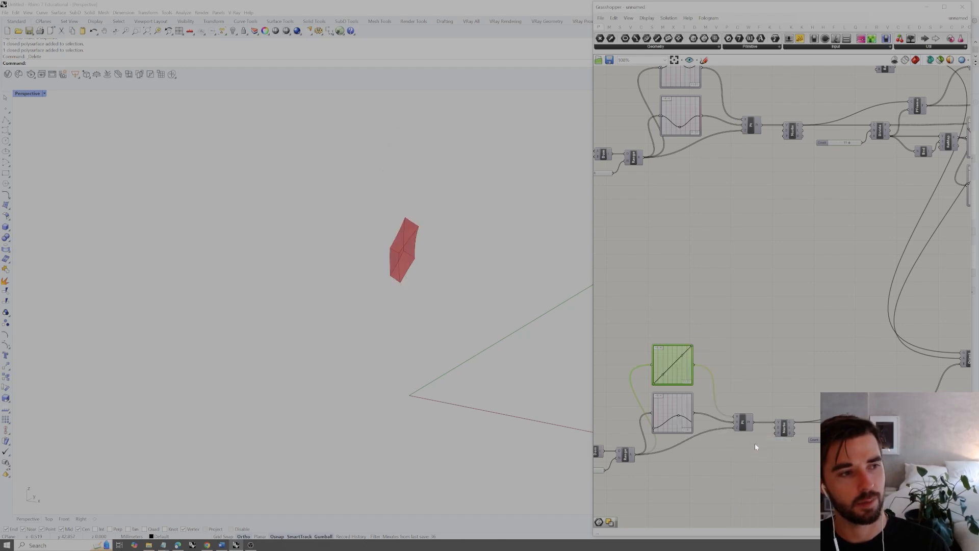
{"action": "right_click", "coordinate": [671, 406]}
{"action": "mouse_move", "coordinate": [704, 491]}
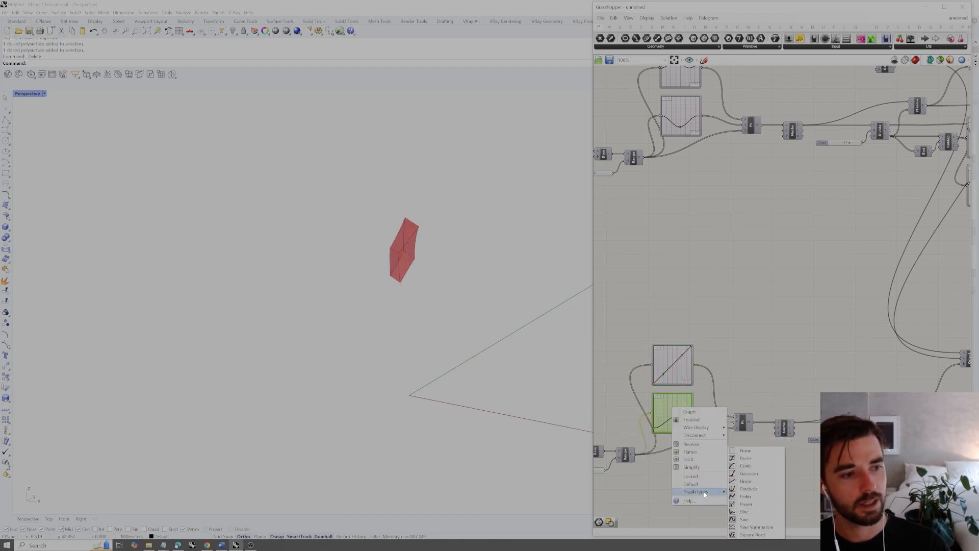
{"action": "left_click", "coordinate": [745, 460]}
Change the graph type of both position Graph Mappers in the original branch to Bezier
{"action": "right_click_drag", "start_coordinate": [709, 165], "coordinate": [718, 325]}
{"action": "right_click", "coordinate": [693, 241]}
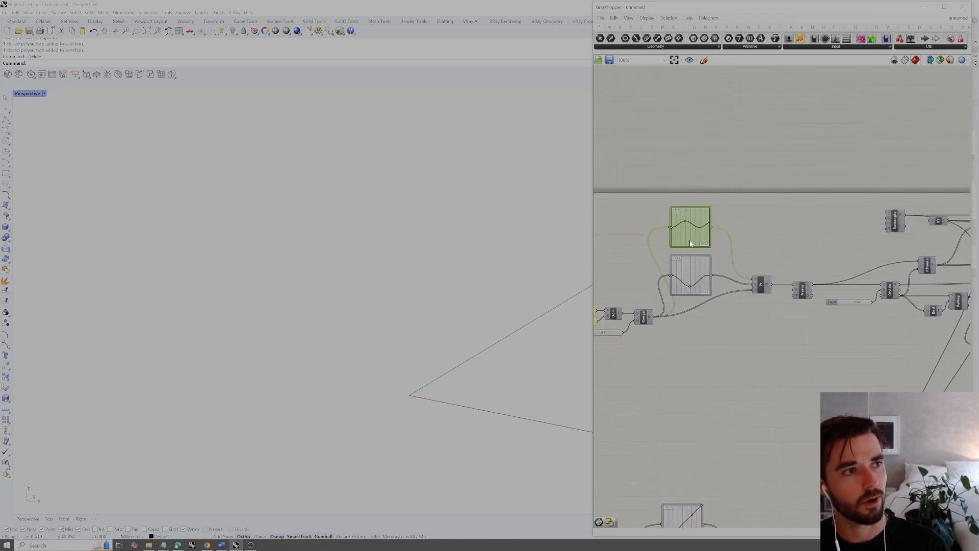
{"action": "mouse_move", "coordinate": [716, 324]}
{"action": "left_click", "coordinate": [765, 336]}
{"action": "right_click", "coordinate": [692, 271]}
{"action": "mouse_move", "coordinate": [716, 353]}
{"action": "left_click", "coordinate": [759, 357]}
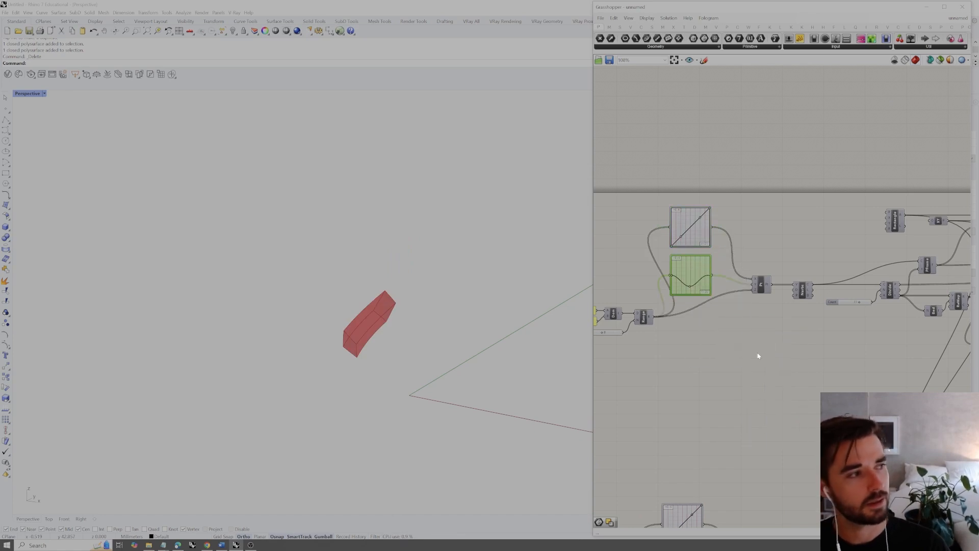
Move the start and end points of both Bezier curves in the original branch's position Graph Mappers to about mid-height
{"action": "left_click_drag", "start_coordinate": [683, 285], "coordinate": [679, 281]}
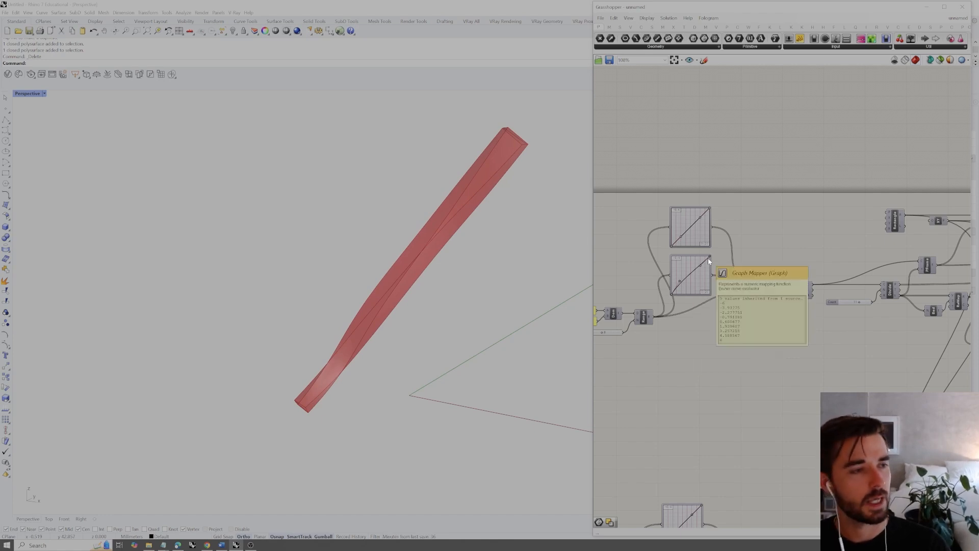
{"action": "scroll", "coordinate": [800, 261], "scroll_direction": "down", "scroll_amount": 2}
{"action": "mouse_move", "coordinate": [507, 278]}
{"action": "right_mouse_down"}
{"action": "mouse_move", "coordinate": [520, 280]}
{"action": "mouse_move", "coordinate": [500, 283]}
{"action": "right_mouse_up"}
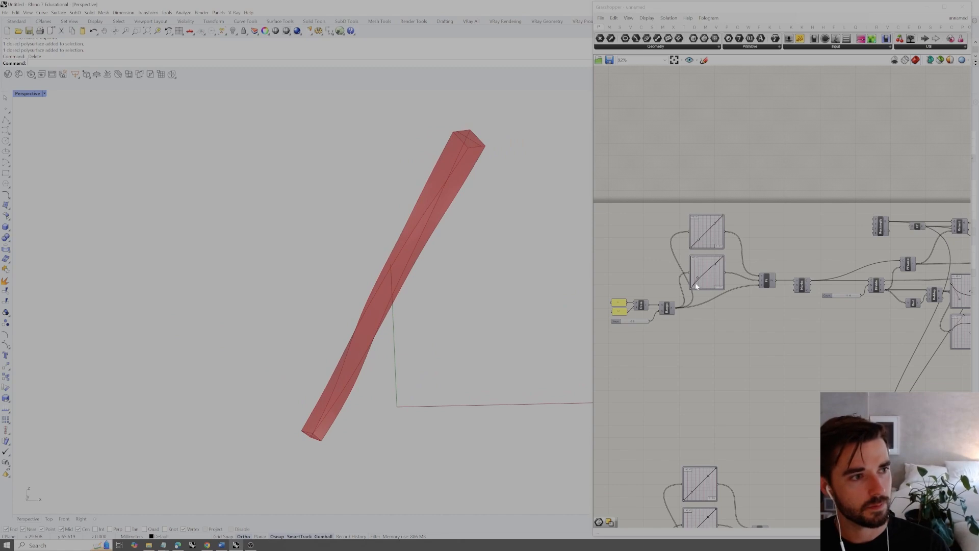
{"action": "scroll", "coordinate": [696, 287], "scroll_direction": "up", "scroll_amount": 3}
{"action": "left_click_drag", "start_coordinate": [683, 306], "coordinate": [683, 285]}
{"action": "left_click_drag", "start_coordinate": [734, 257], "coordinate": [736, 278]}
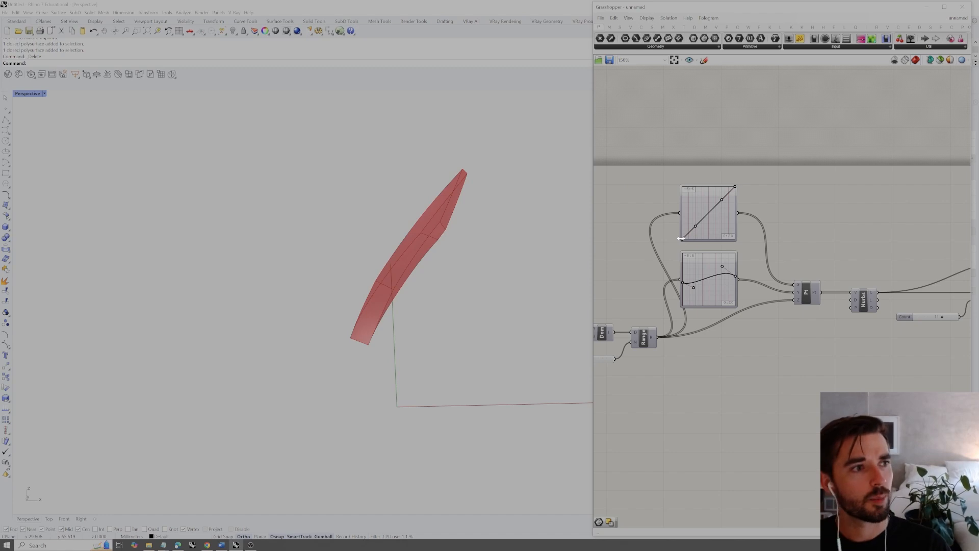
{"action": "left_click_drag", "start_coordinate": [681, 238], "coordinate": [682, 213]}
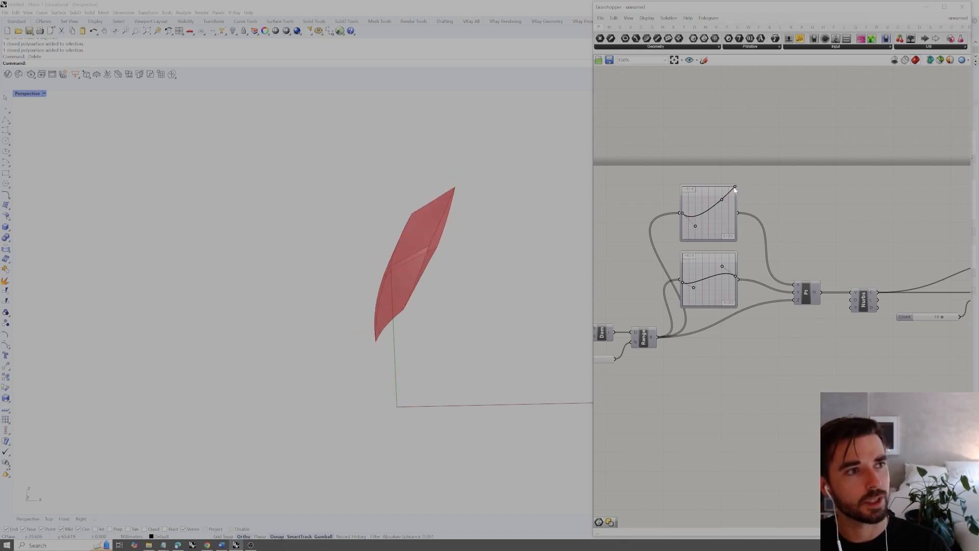
{"action": "left_click_drag", "start_coordinate": [734, 187], "coordinate": [736, 210]}
Move the start and end points of both Bezier curves in the copied branch's position Graph Mappers to about mid-height
{"action": "scroll", "coordinate": [766, 207], "scroll_direction": "down", "scroll_amount": 4}
{"action": "right_click_drag", "start_coordinate": [758, 307], "coordinate": [760, 256]}
{"action": "scroll", "coordinate": [732, 363], "scroll_direction": "up", "scroll_amount": 5}
{"action": "left_click_drag", "start_coordinate": [704, 399], "coordinate": [711, 369]}
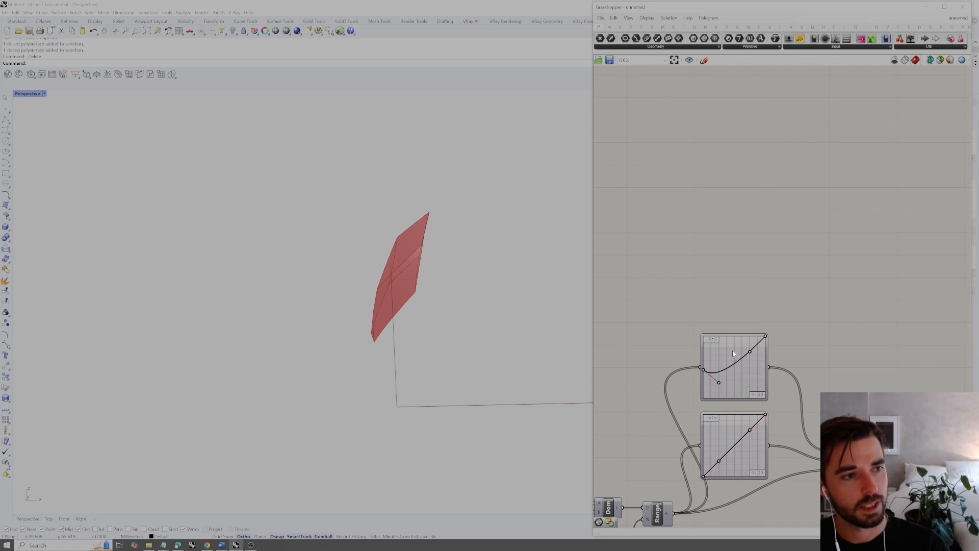
{"action": "left_click_drag", "start_coordinate": [764, 341], "coordinate": [766, 369]}
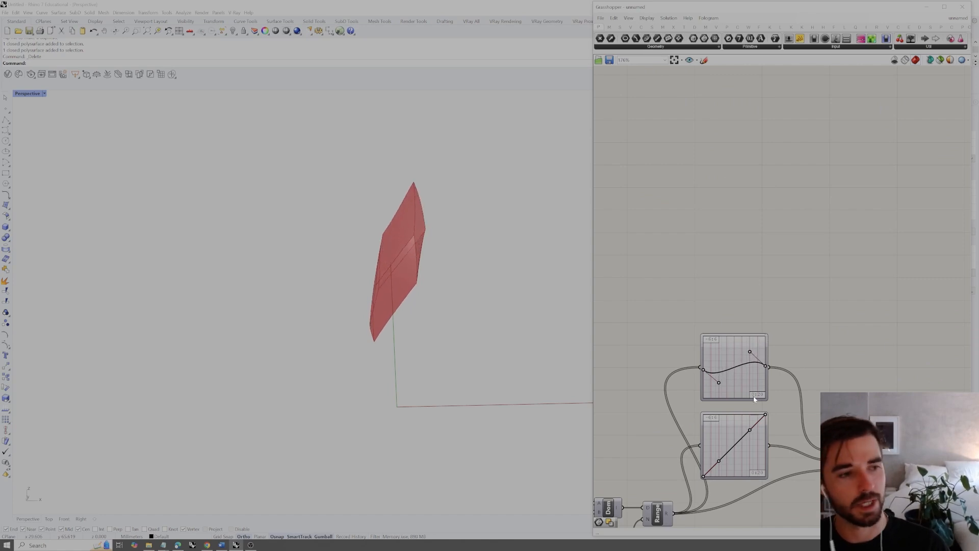
{"action": "right_click_drag", "start_coordinate": [754, 399], "coordinate": [754, 384]}
{"action": "left_click_drag", "start_coordinate": [703, 461], "coordinate": [704, 437]}
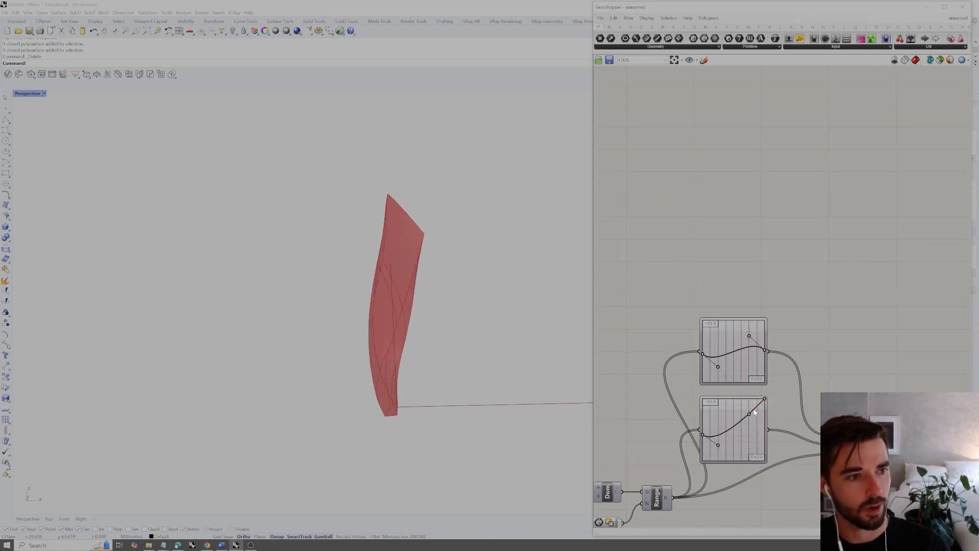
{"action": "mouse_move", "coordinate": [764, 400]}
{"action": "left_mouse_down"}
{"action": "mouse_move", "coordinate": [766, 430]}
{"action": "mouse_move", "coordinate": [750, 408]}
{"action": "left_mouse_up"}
Set the lower Y limit of the copied branch's scale Graph Mapper to 0.5
{"action": "right_click_drag", "start_coordinate": [429, 365], "coordinate": [404, 272]}
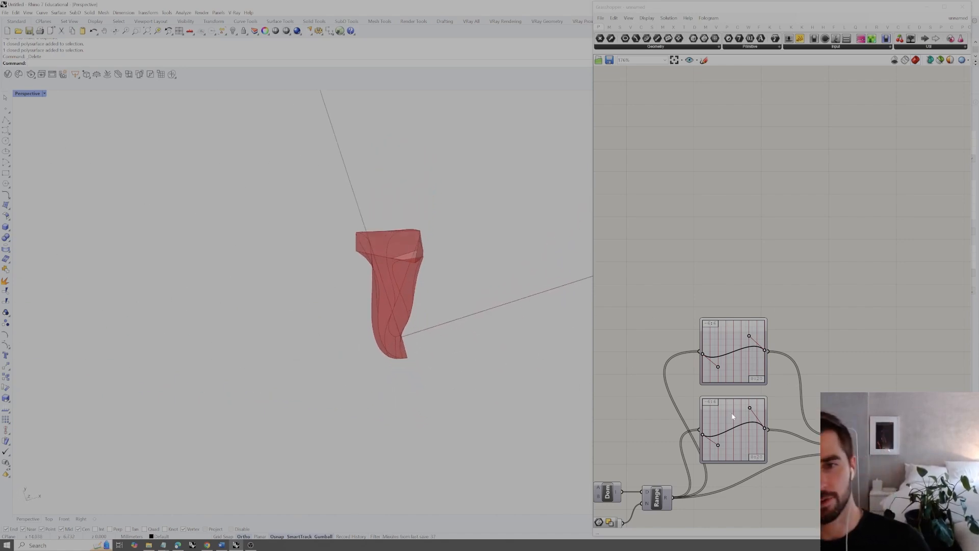
{"action": "right_click_drag", "start_coordinate": [378, 333], "coordinate": [347, 269]}
{"action": "scroll", "coordinate": [779, 258], "scroll_direction": "down", "scroll_amount": 4}
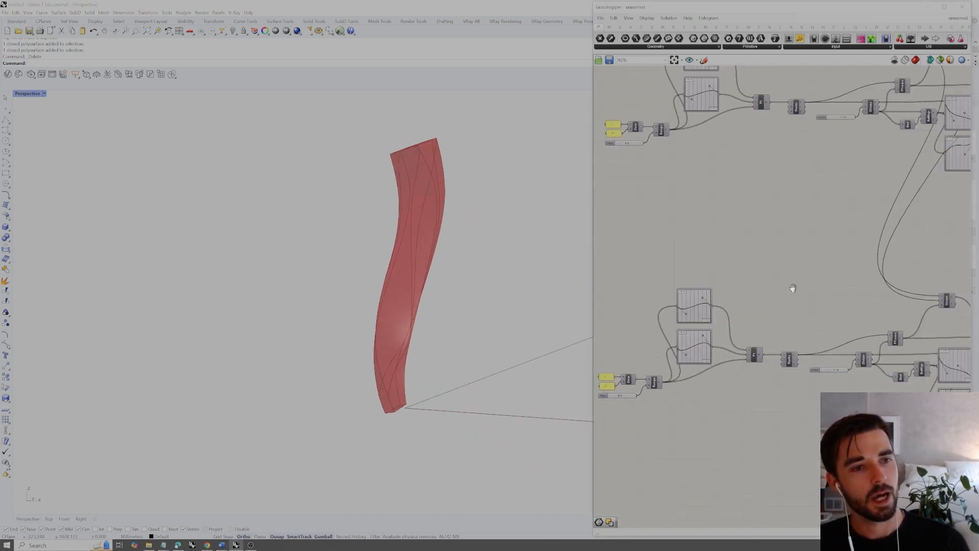
{"action": "scroll", "coordinate": [788, 376], "scroll_direction": "up", "scroll_amount": 3}
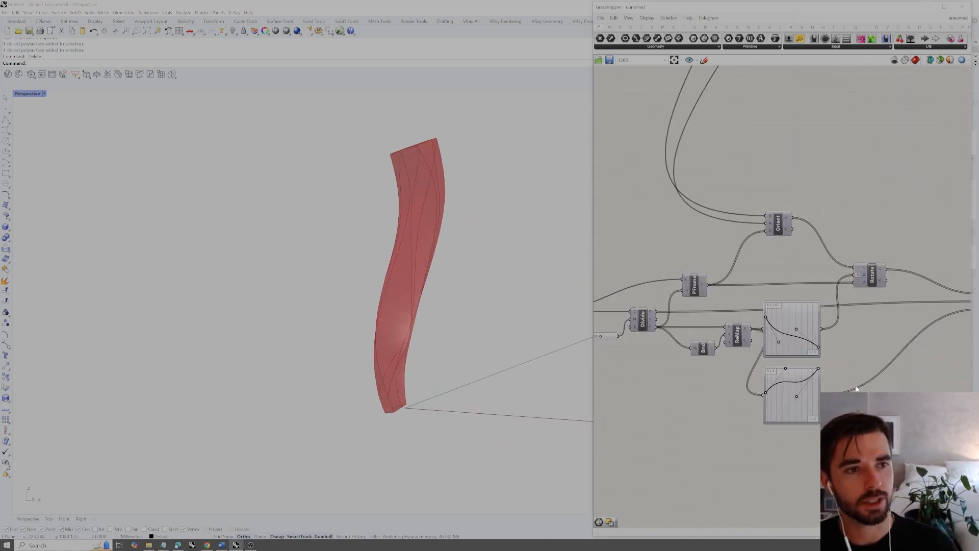
{"action": "right_click_drag", "start_coordinate": [953, 361], "coordinate": [863, 365]}
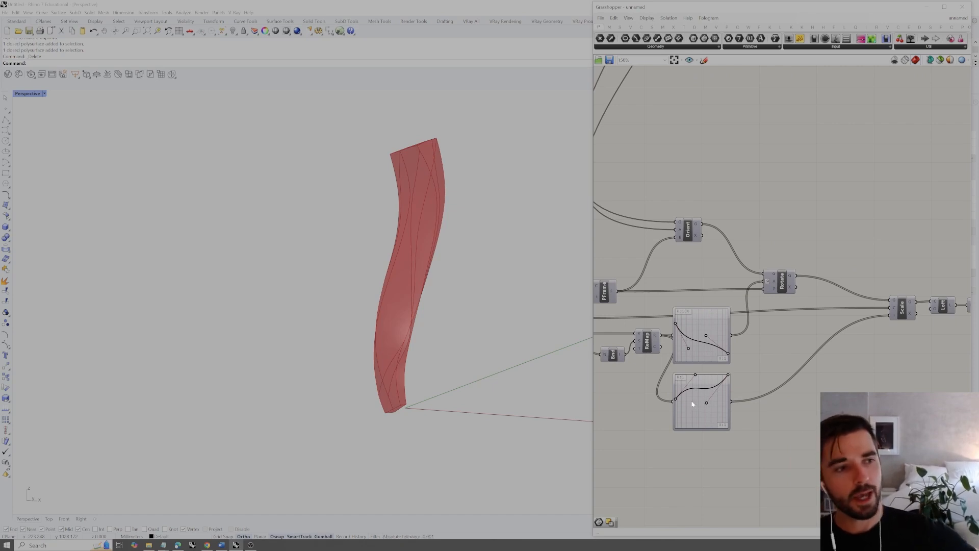
{"action": "mouse_move", "coordinate": [693, 408]}
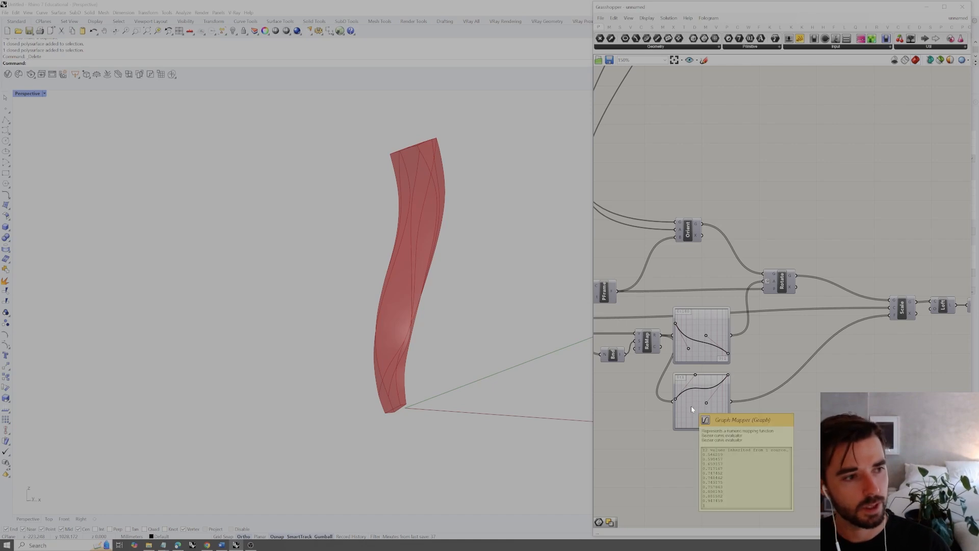
{"action": "double_click", "coordinate": [695, 408]}
{"action": "double_click", "coordinate": [653, 378]}
{"action": "type", "text": "0.5"}
{"action": "key", "text": "Tab"}
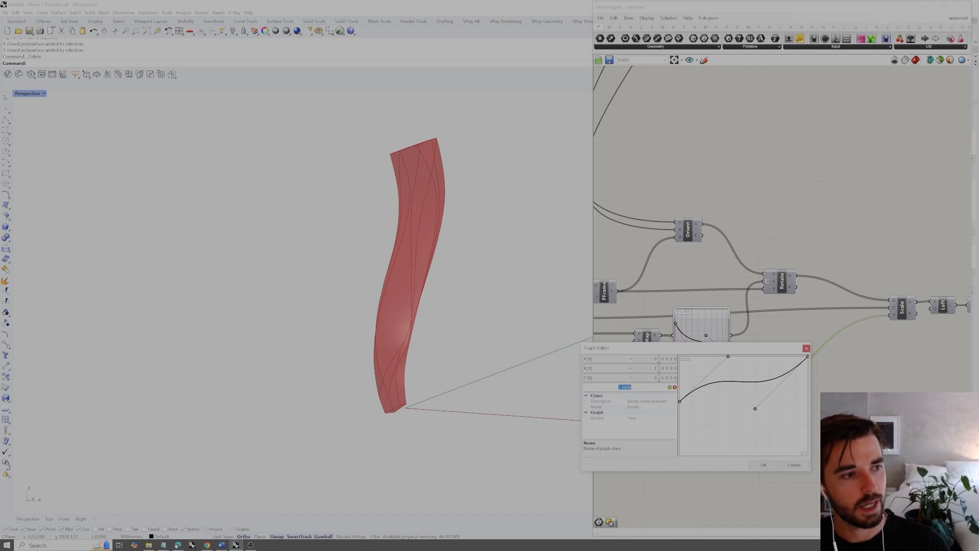
{"action": "left_click", "coordinate": [763, 464]}
{"action": "left_click", "coordinate": [767, 452]}
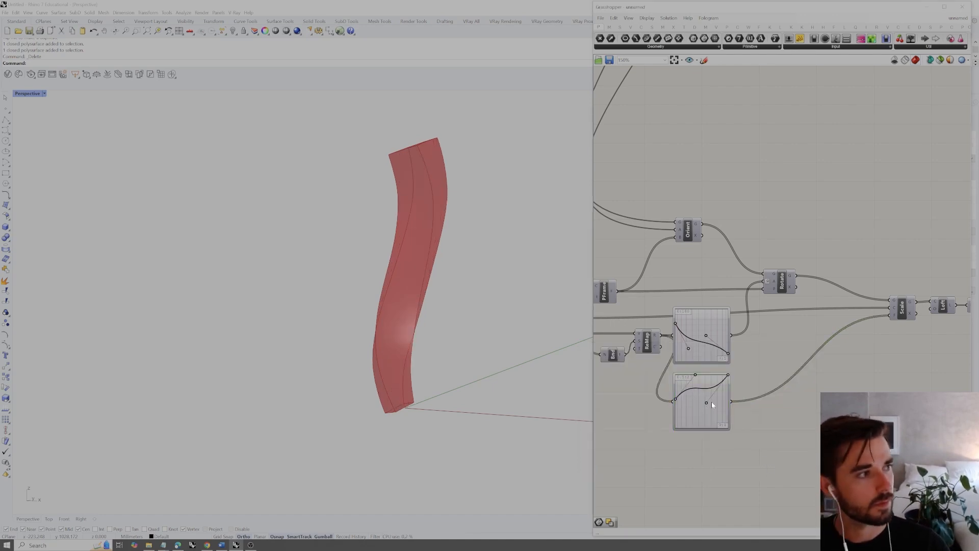
Turn on the preview of the copied branch's Cap component and compare its solid with the intersection
{"action": "scroll", "coordinate": [751, 378], "scroll_direction": "down", "scroll_amount": 3}
{"action": "scroll", "coordinate": [889, 334], "scroll_direction": "up", "scroll_amount": 1}
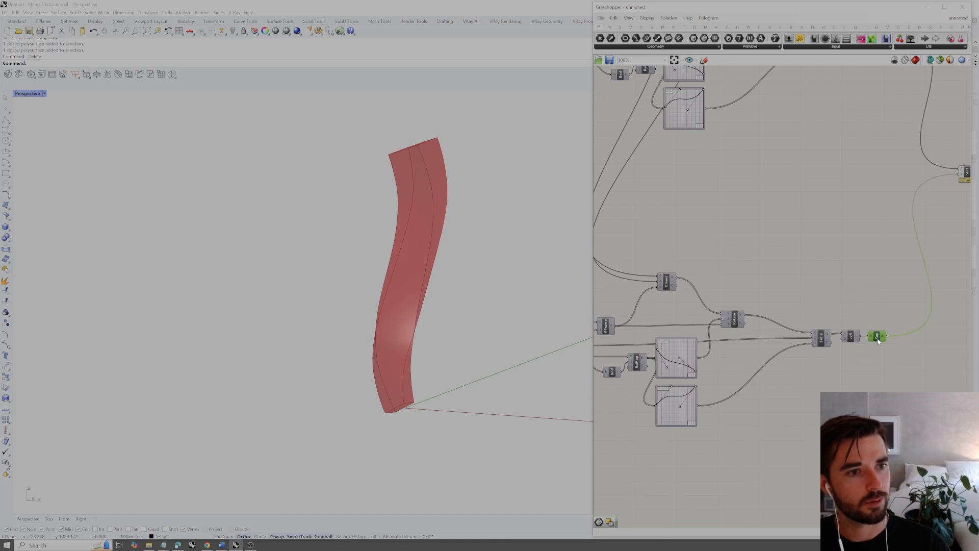
{"action": "right_click", "coordinate": [893, 322]}
{"action": "left_click", "coordinate": [911, 325]}
{"action": "right_click_drag", "start_coordinate": [316, 335], "coordinate": [388, 295]}
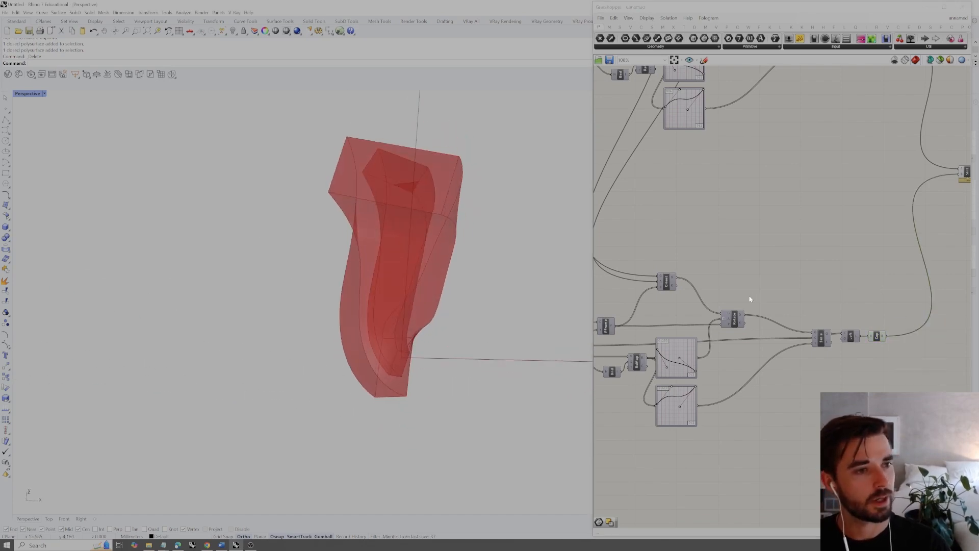
Set the Y range of the original branch's scale Graph Mapper to 0.5 through 2
{"action": "scroll", "coordinate": [755, 240], "scroll_direction": "down", "scroll_amount": 3}
{"action": "right_click_drag", "start_coordinate": [763, 133], "coordinate": [739, 265]}
{"action": "scroll", "coordinate": [714, 232], "scroll_direction": "up", "scroll_amount": 6}
{"action": "right_click_drag", "start_coordinate": [707, 174], "coordinate": [771, 191]}
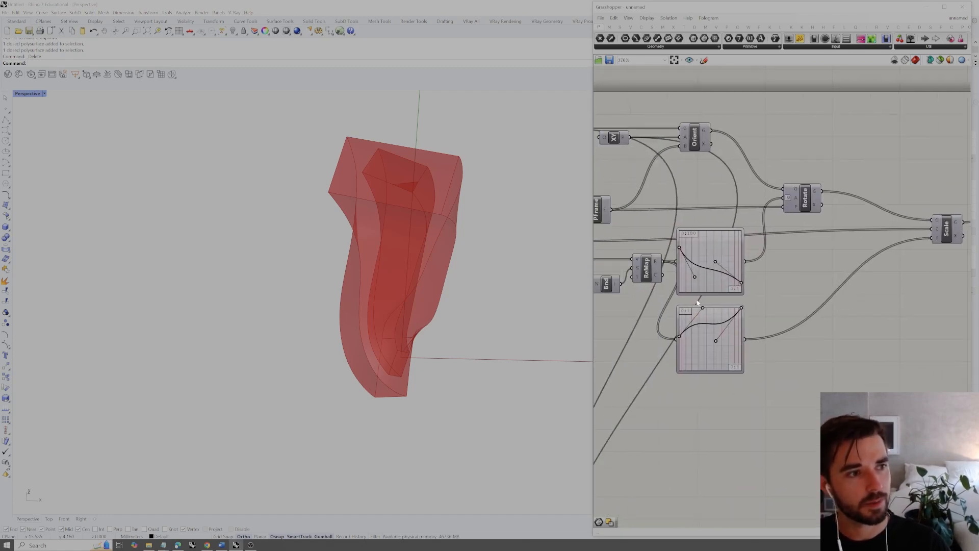
{"action": "double_click", "coordinate": [706, 338]}
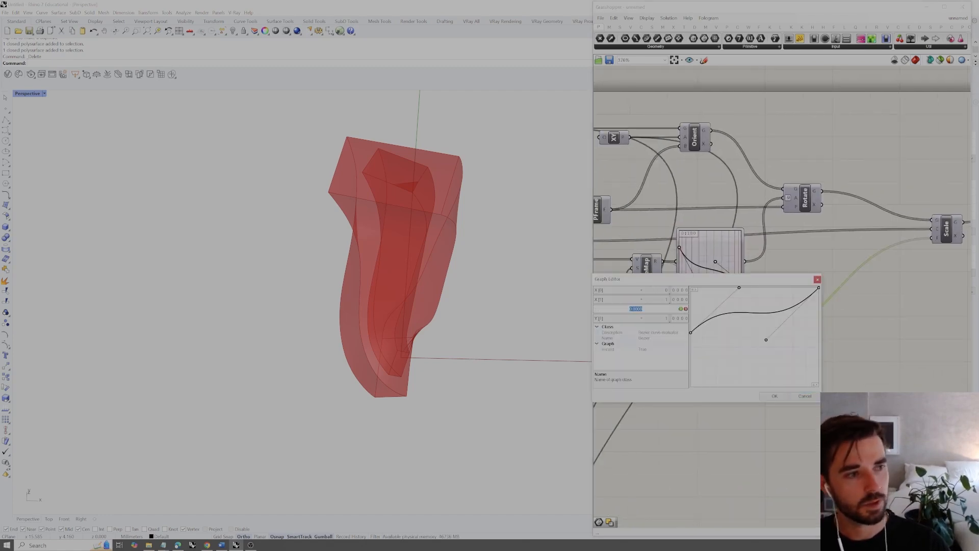
{"action": "type", "text": "0.5"}
{"action": "left_click", "coordinate": [680, 309]}
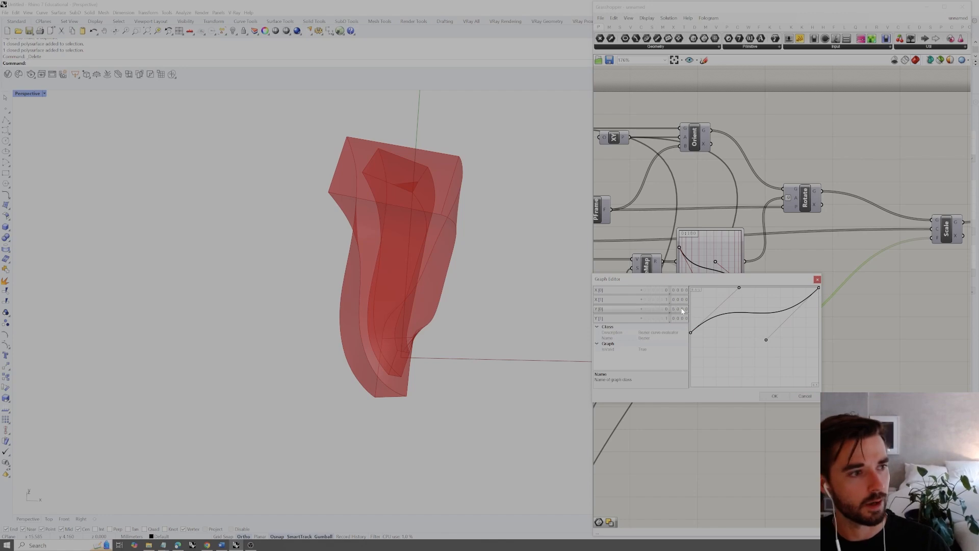
{"action": "double_click", "coordinate": [681, 318]}
{"action": "key", "text": "BackSpace"}
{"action": "type", "text": "2"}
{"action": "left_click", "coordinate": [771, 395]}
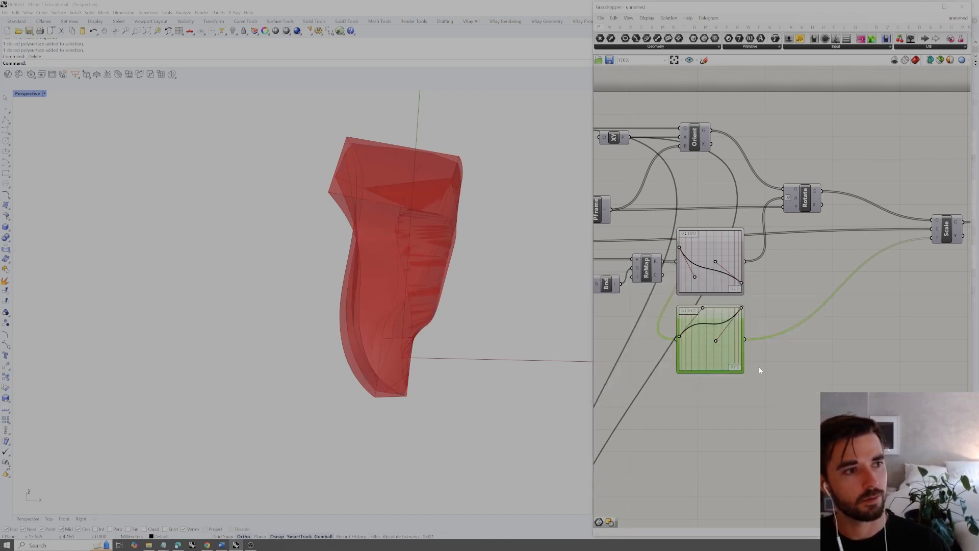
Turn off the preview of the copied branch's Loft and Cap components and inspect the intersection solid from other angles
{"action": "scroll", "coordinate": [761, 283], "scroll_direction": "down", "scroll_amount": 3}
{"action": "scroll", "coordinate": [805, 310], "scroll_direction": "down", "scroll_amount": 2}
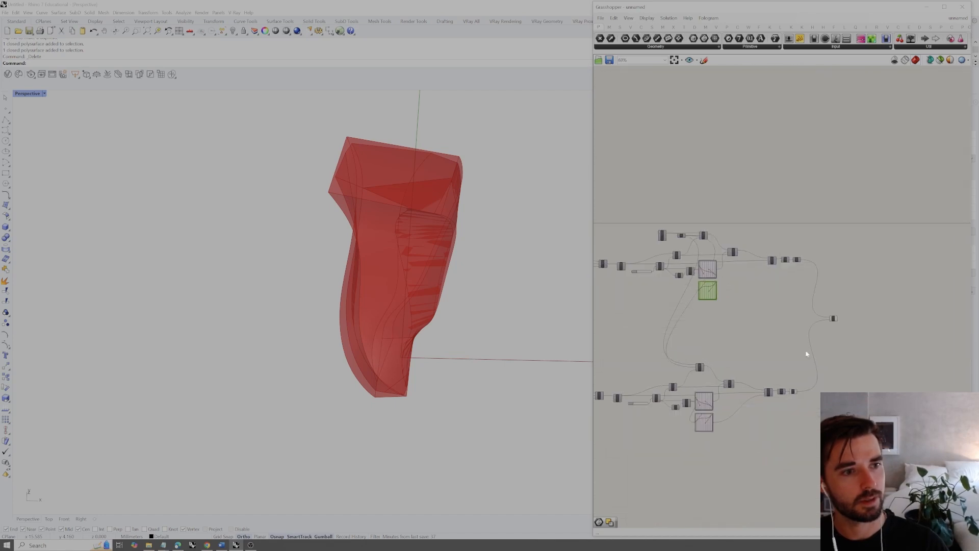
{"action": "left_click_drag", "start_coordinate": [785, 406], "coordinate": [785, 405]}
{"action": "right_click", "coordinate": [798, 397]}
{"action": "left_click", "coordinate": [813, 406]}
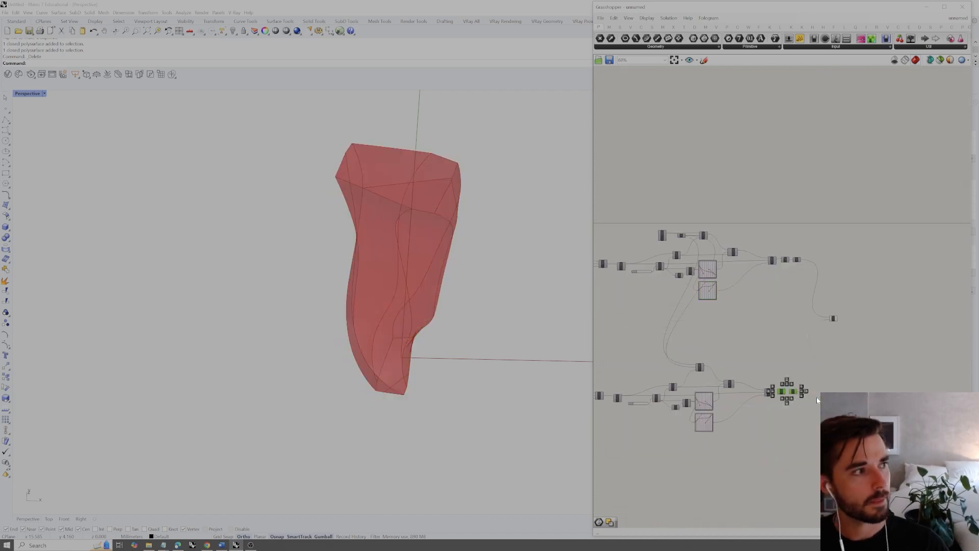
{"action": "scroll", "coordinate": [830, 320], "scroll_direction": "up", "scroll_amount": 2}
{"action": "left_click", "coordinate": [832, 319]}
{"action": "left_click", "coordinate": [849, 274]}
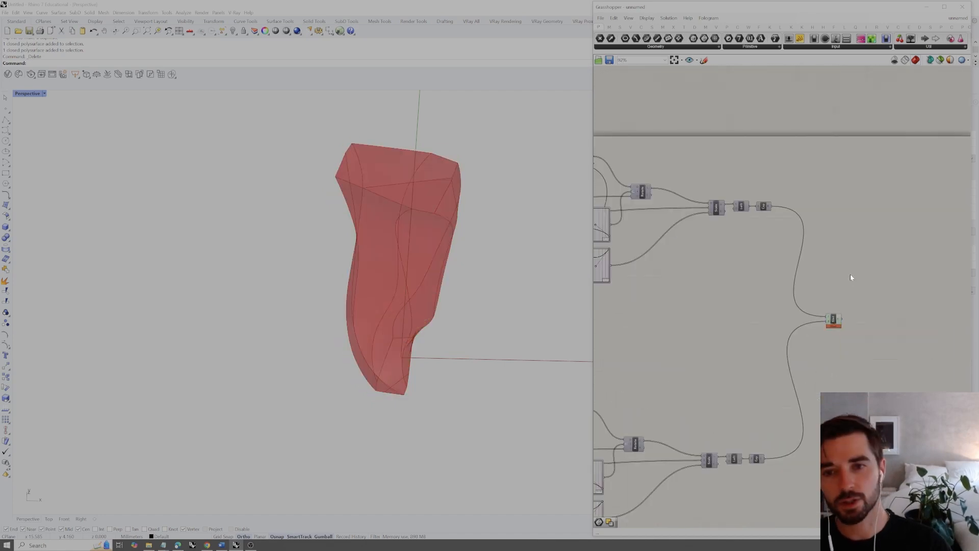
{"action": "right_click_drag", "start_coordinate": [387, 310], "coordinate": [384, 268]}
{"action": "right_click_drag", "start_coordinate": [494, 307], "coordinate": [524, 306]}
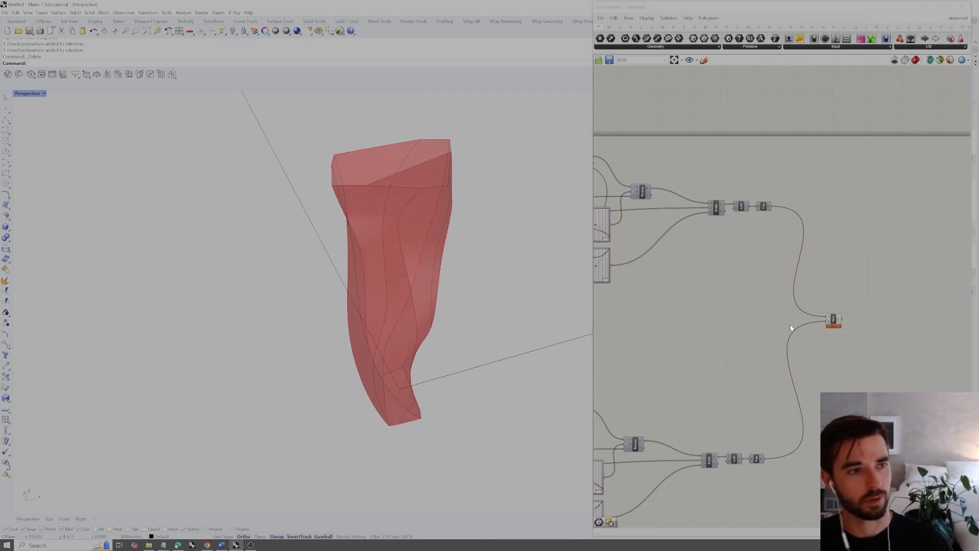
Reshape the copied branch's second position curve by moving its lower Bezier handle, and check the solid from another angle
{"action": "scroll", "coordinate": [790, 327], "scroll_direction": "down", "scroll_amount": 3}
{"action": "scroll", "coordinate": [759, 333], "scroll_direction": "up", "scroll_amount": 5}
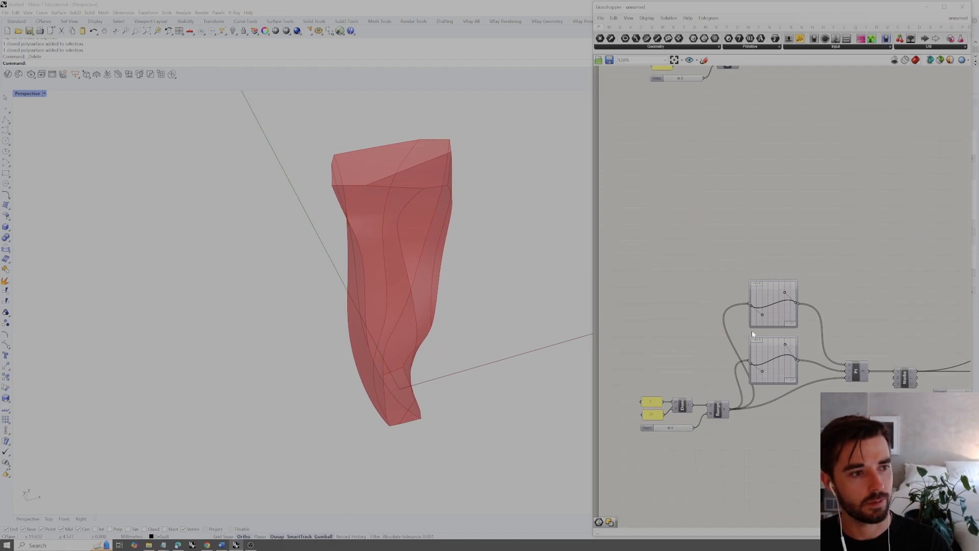
{"action": "right_click_drag", "start_coordinate": [512, 330], "coordinate": [499, 284]}
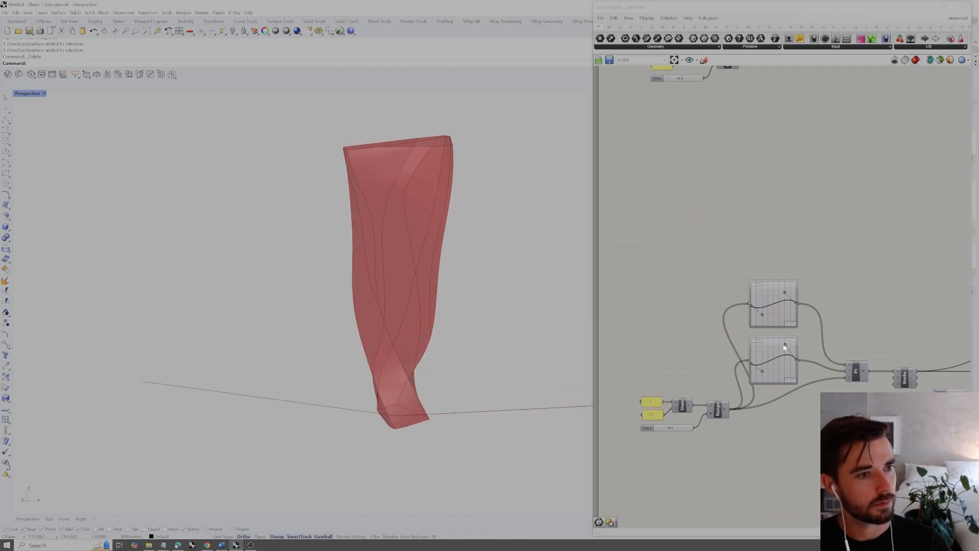
{"action": "scroll", "coordinate": [769, 371], "scroll_direction": "up", "scroll_amount": 1}
{"action": "left_click_drag", "start_coordinate": [757, 379], "coordinate": [794, 377]}
{"action": "right_click_drag", "start_coordinate": [502, 302], "coordinate": [457, 306]}
Bake the Solid Intersection result into the Rhino document
{"action": "right_click_drag", "start_coordinate": [936, 195], "coordinate": [781, 201]}
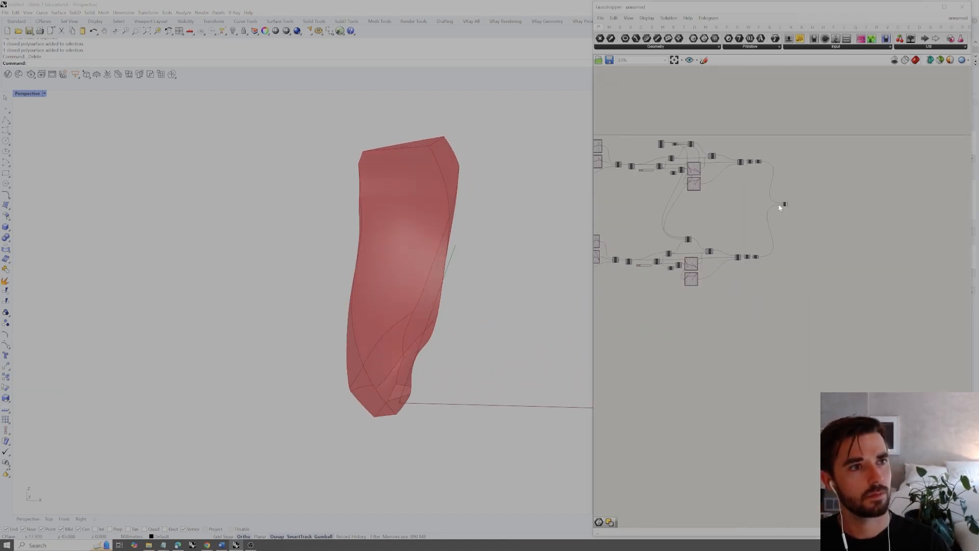
{"action": "scroll", "coordinate": [781, 201], "scroll_direction": "up", "scroll_amount": 7}
{"action": "left_click_drag", "start_coordinate": [822, 196], "coordinate": [785, 244]}
{"action": "right_click", "coordinate": [818, 244]}
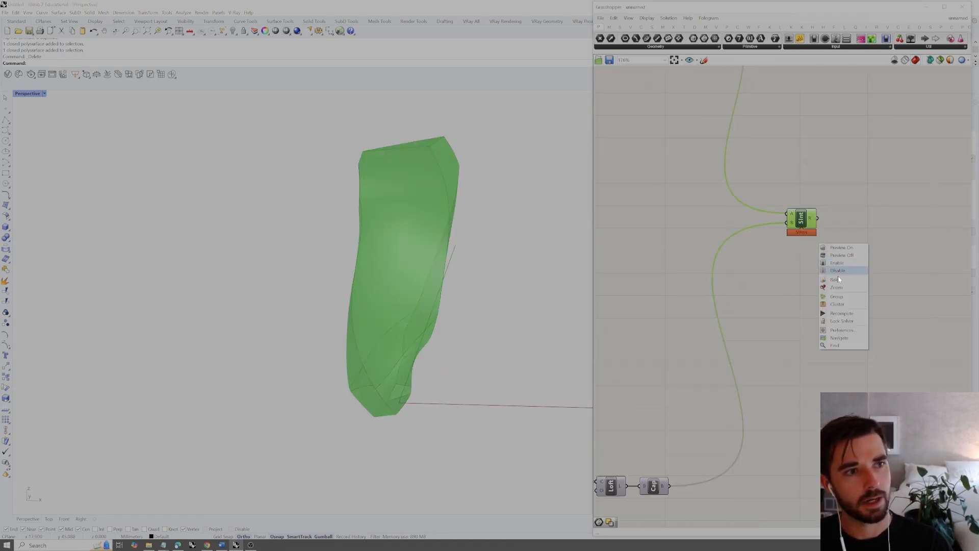
{"action": "left_click", "coordinate": [839, 280]}
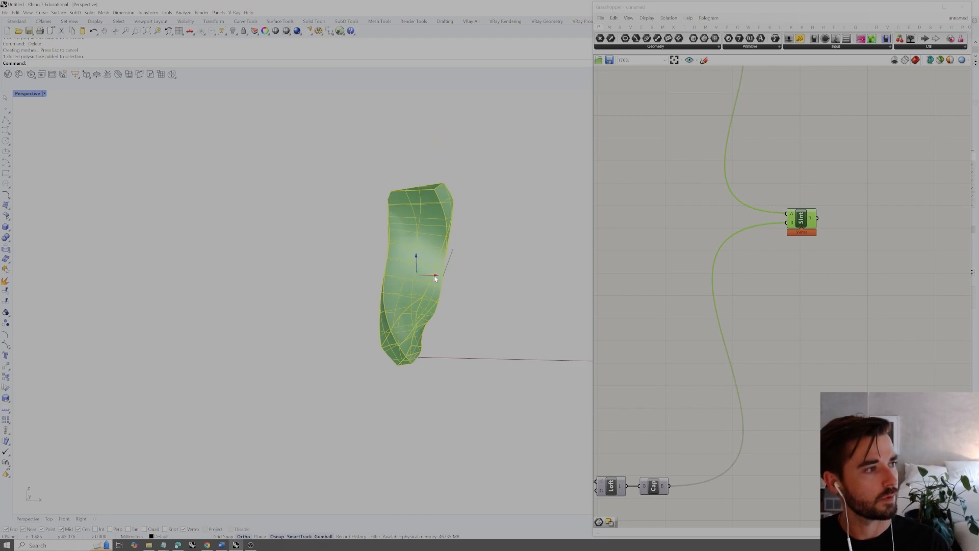
Move the baked solid away from the Grasshopper preview and examine it from another angle
{"action": "left_click_drag", "start_coordinate": [424, 279], "coordinate": [266, 271]}
{"action": "key", "text": "Return"}
{"action": "left_click", "coordinate": [206, 226]}
{"action": "right_click_drag", "start_coordinate": [483, 301], "coordinate": [444, 312]}
{"action": "scroll", "coordinate": [406, 277], "scroll_direction": "down", "scroll_amount": 3}
{"action": "left_click", "coordinate": [401, 309]}
{"action": "left_click", "coordinate": [450, 321]}
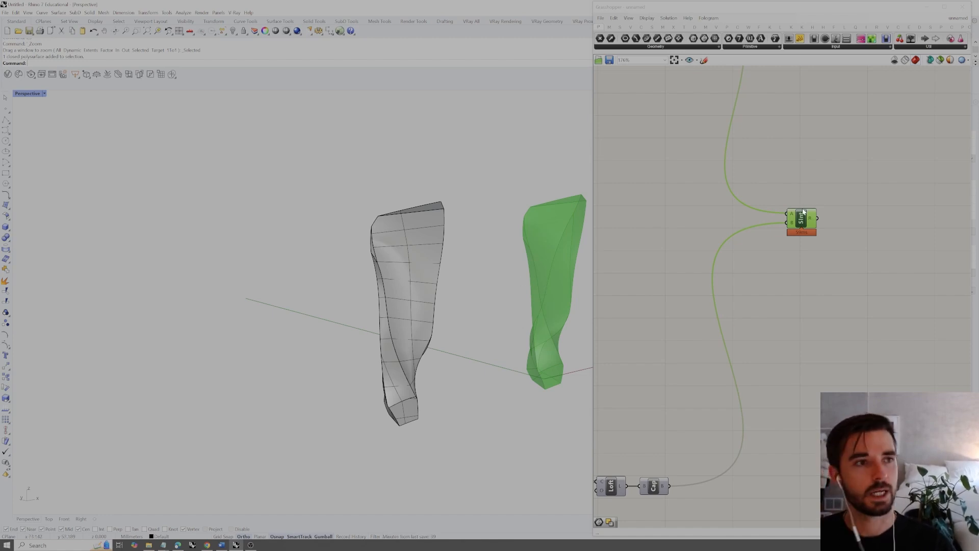
Delete the baked solid and undo the deletion
{"action": "left_click", "coordinate": [403, 316]}
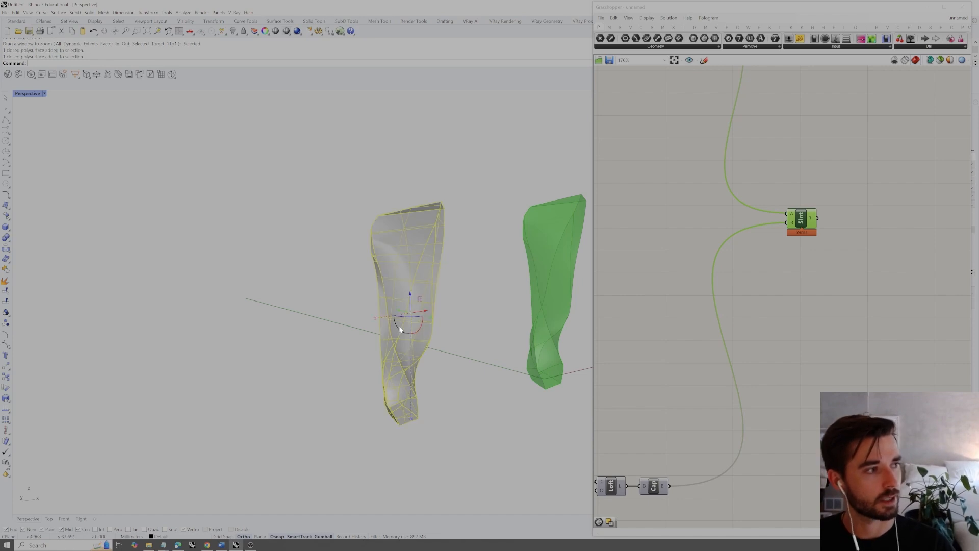
{"action": "key", "text": "Delete"}
{"action": "key", "text": "ctrl+z"}
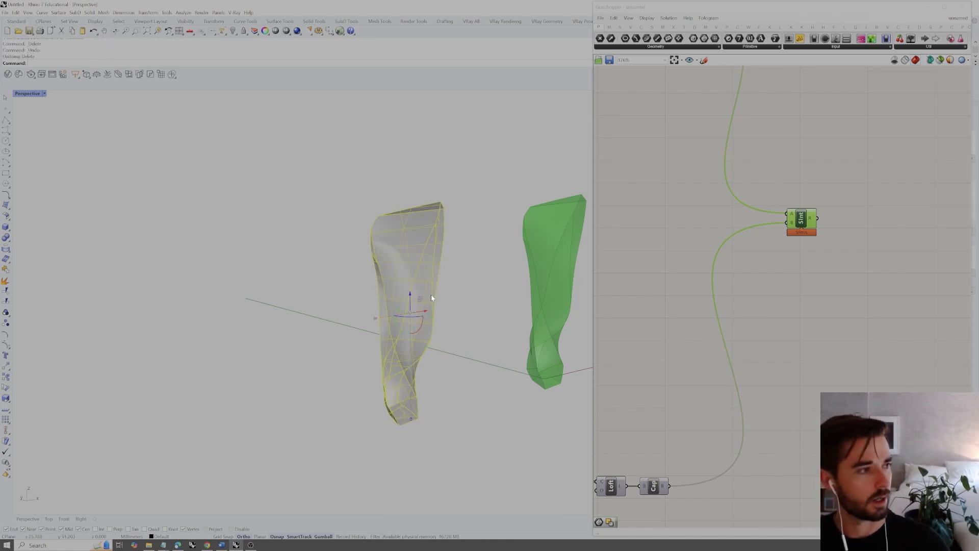
Move the baked solid farther away from the Grasshopper preview and deselect it
{"action": "right_click_drag", "start_coordinate": [431, 295], "coordinate": [416, 305]}
{"action": "left_click_drag", "start_coordinate": [416, 306], "coordinate": [176, 313]}
{"action": "left_click", "coordinate": [274, 252]}
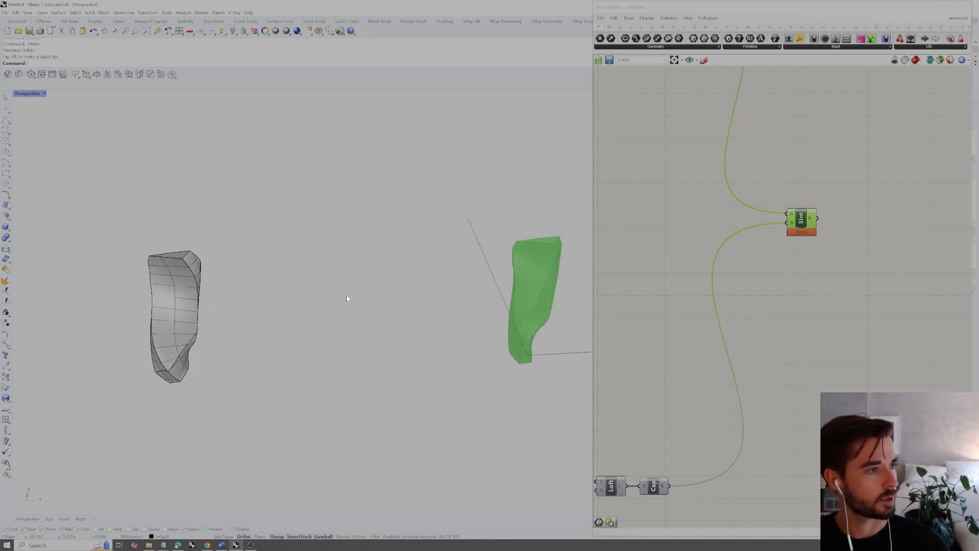
Duplicate the entire two-chain Solid Intersection definition below the original on the Grasshopper canvas
{"action": "right_click_drag", "start_coordinate": [347, 295], "coordinate": [306, 319]}
{"action": "left_click", "coordinate": [776, 295]}
{"action": "scroll", "coordinate": [797, 276], "scroll_direction": "down", "scroll_amount": 5}
{"action": "scroll", "coordinate": [798, 279], "scroll_direction": "down", "scroll_amount": 4}
{"action": "right_click_drag", "start_coordinate": [754, 307], "coordinate": [835, 287]}
{"action": "scroll", "coordinate": [836, 286], "scroll_direction": "down", "scroll_amount": 1}
{"action": "left_click_drag", "start_coordinate": [902, 193], "coordinate": [671, 357]}
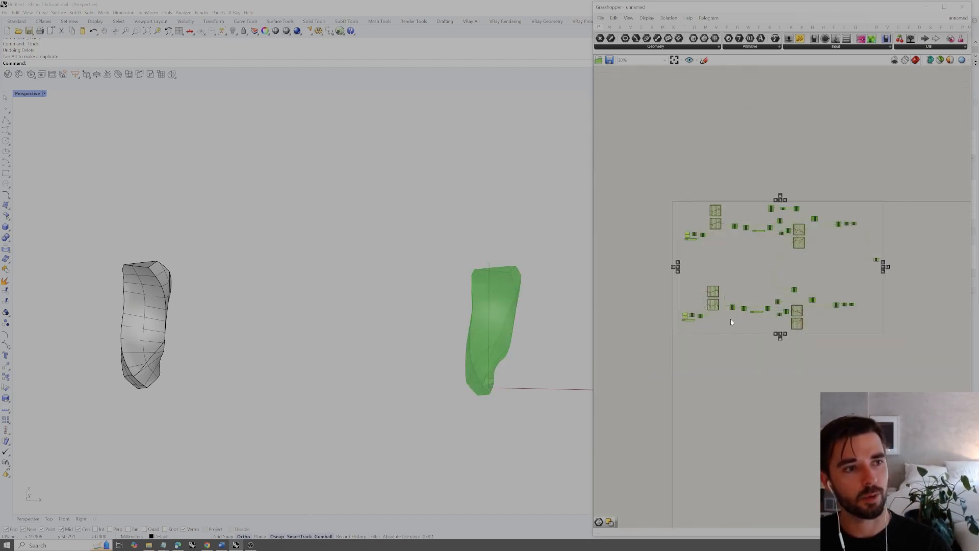
{"action": "left_click_drag", "start_coordinate": [794, 292], "coordinate": [791, 438]}
{"action": "left_click", "coordinate": [837, 319]}
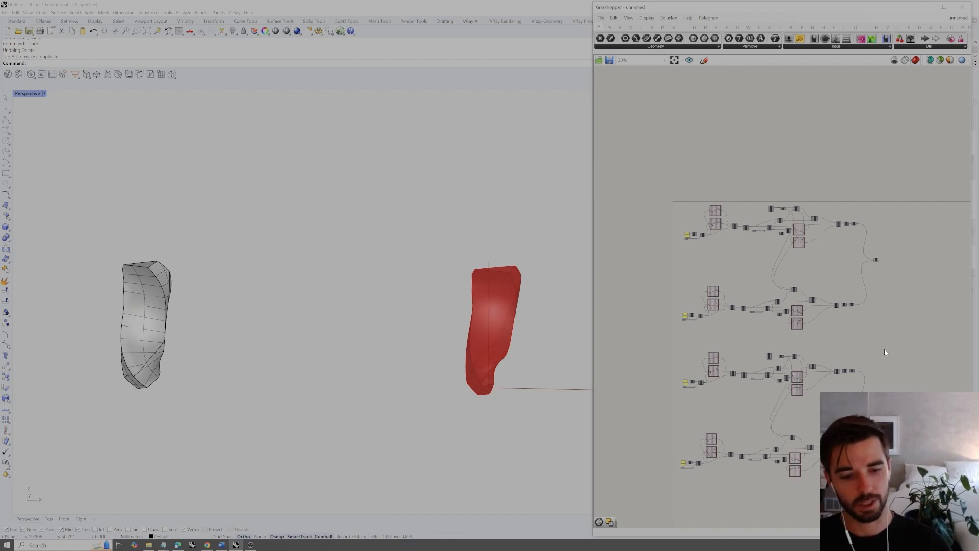
Select all components of the duplicated definition and delete them
{"action": "right_click_drag", "start_coordinate": [852, 336], "coordinate": [829, 331]}
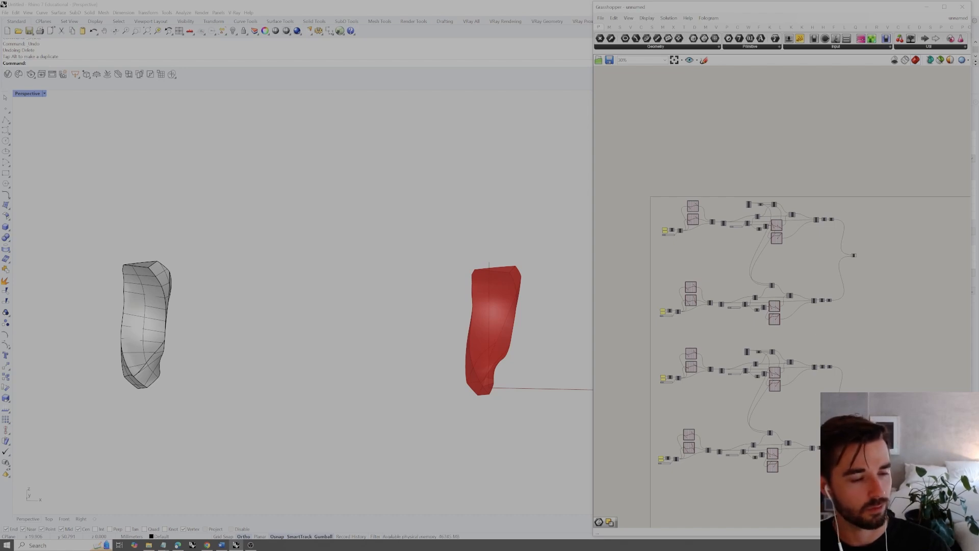
{"action": "scroll", "coordinate": [857, 272], "scroll_direction": "up", "scroll_amount": 1}
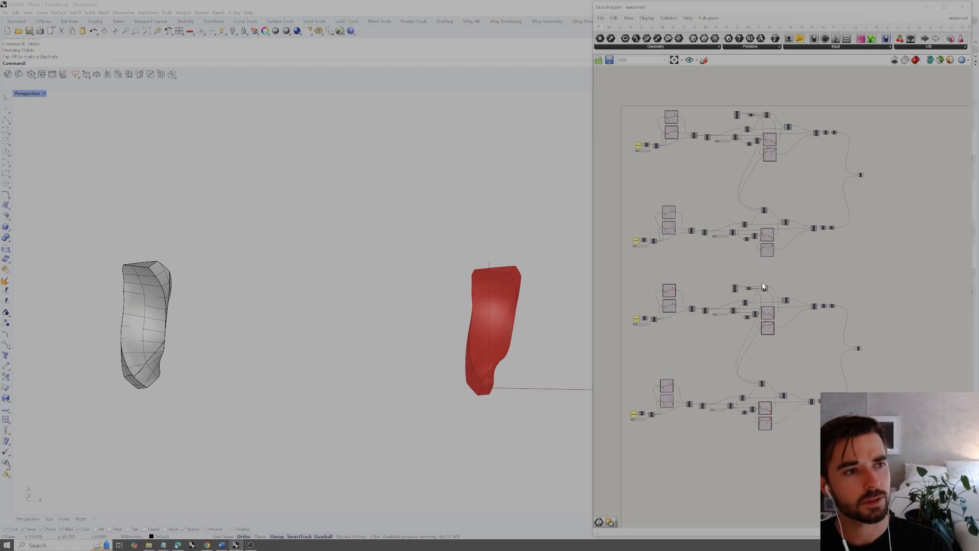
{"action": "left_click_drag", "start_coordinate": [912, 448], "coordinate": [600, 278]}
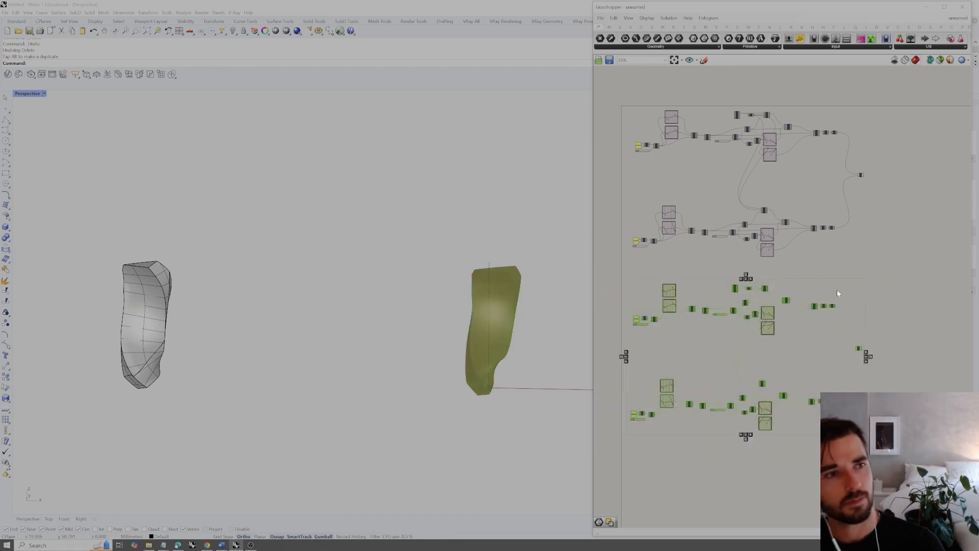
{"action": "left_click", "coordinate": [902, 366]}
{"action": "left_click_drag", "start_coordinate": [901, 454], "coordinate": [606, 275]}
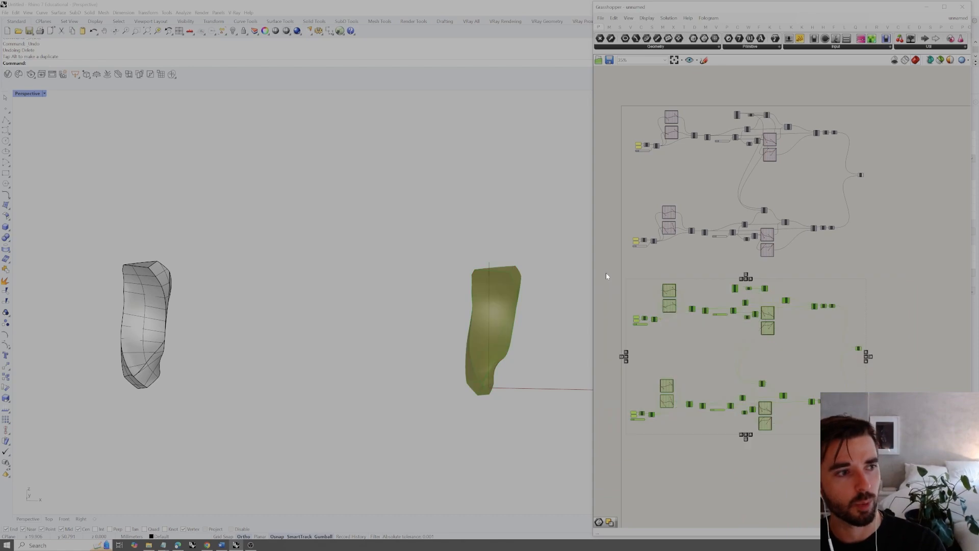
{"action": "left_click", "coordinate": [658, 293]}
Duplicate the second chain's Rotate, two Graph Mappers, Scale, Loft and Cap Holes components directly below it
{"action": "scroll", "coordinate": [693, 334], "scroll_direction": "up", "scroll_amount": 8}
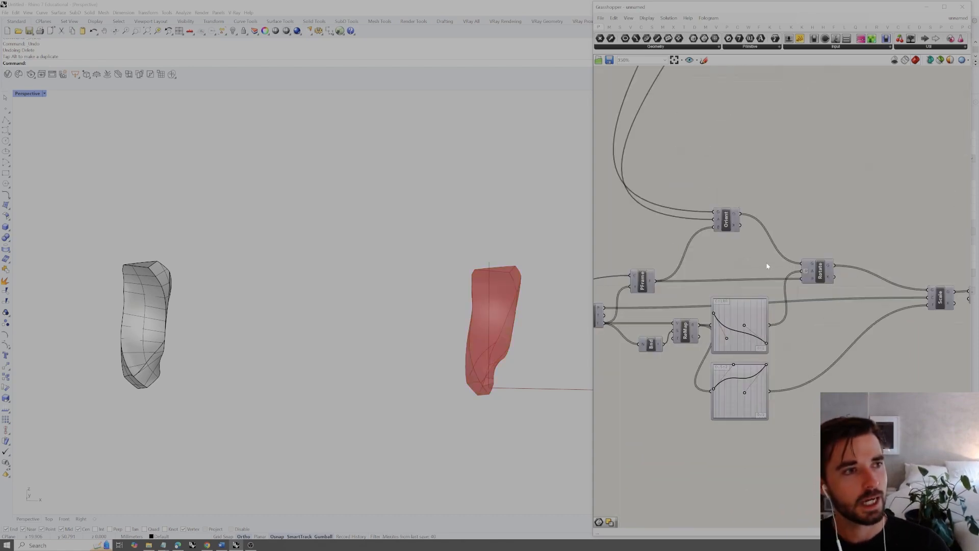
{"action": "right_click_drag", "start_coordinate": [785, 219], "coordinate": [770, 235]}
{"action": "left_click_drag", "start_coordinate": [784, 241], "coordinate": [842, 298]}
{"action": "left_click", "coordinate": [814, 226]}
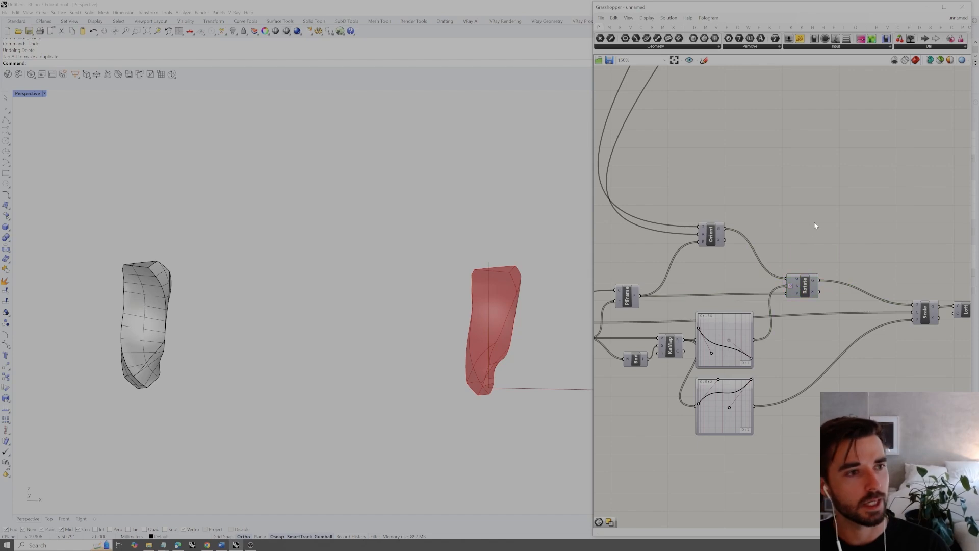
{"action": "scroll", "coordinate": [815, 226], "scroll_direction": "down", "scroll_amount": 3}
{"action": "left_click_drag", "start_coordinate": [886, 239], "coordinate": [787, 327]}
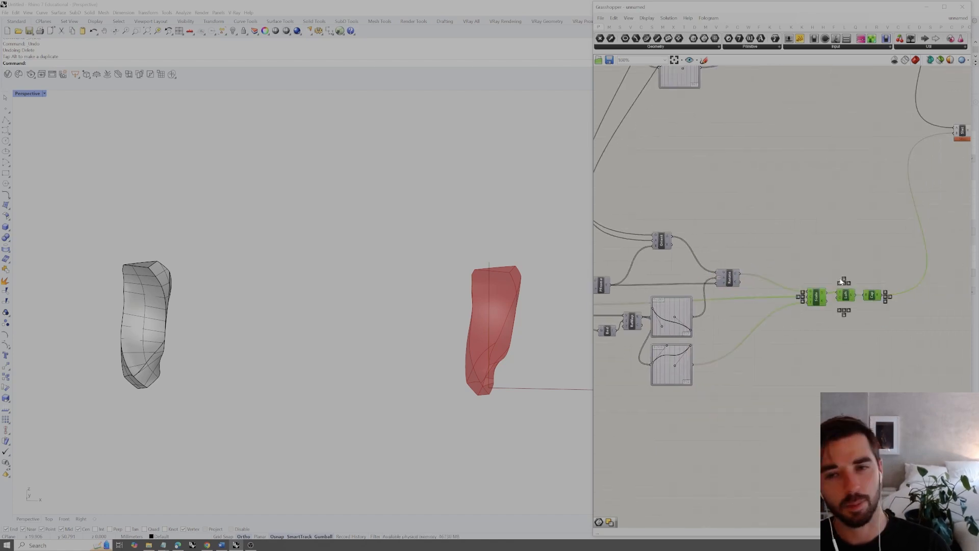
{"action": "left_click", "coordinate": [799, 257]}
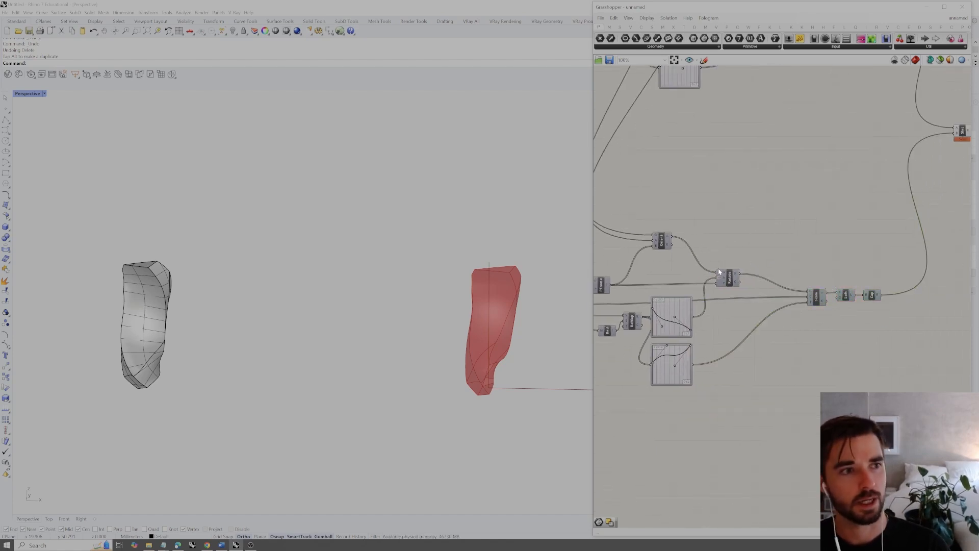
{"action": "scroll", "coordinate": [836, 279], "scroll_direction": "down", "scroll_amount": 2}
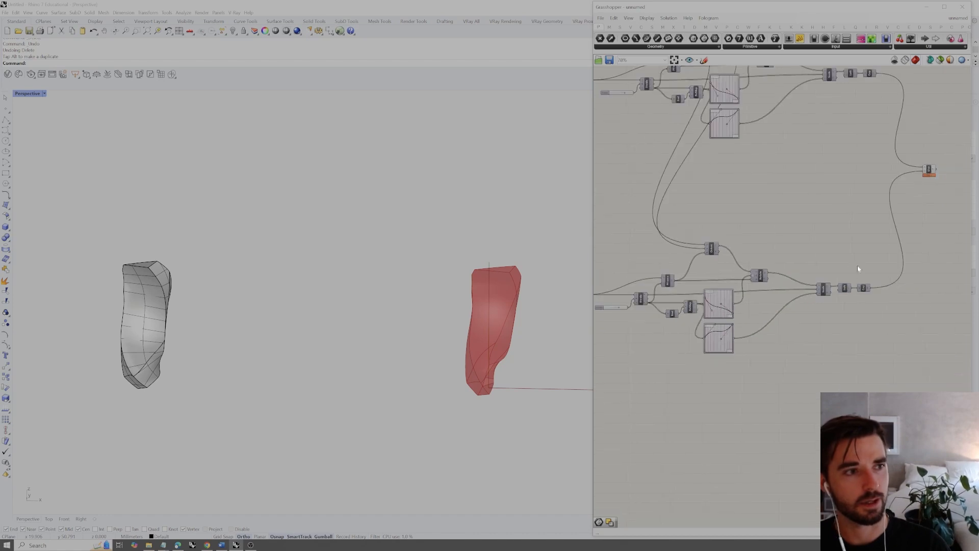
{"action": "scroll", "coordinate": [854, 271], "scroll_direction": "up", "scroll_amount": 1}
{"action": "left_click_drag", "start_coordinate": [876, 274], "coordinate": [676, 382]}
{"action": "left_click_drag", "start_coordinate": [743, 278], "coordinate": [762, 413]}
{"action": "left_click", "coordinate": [789, 352]}
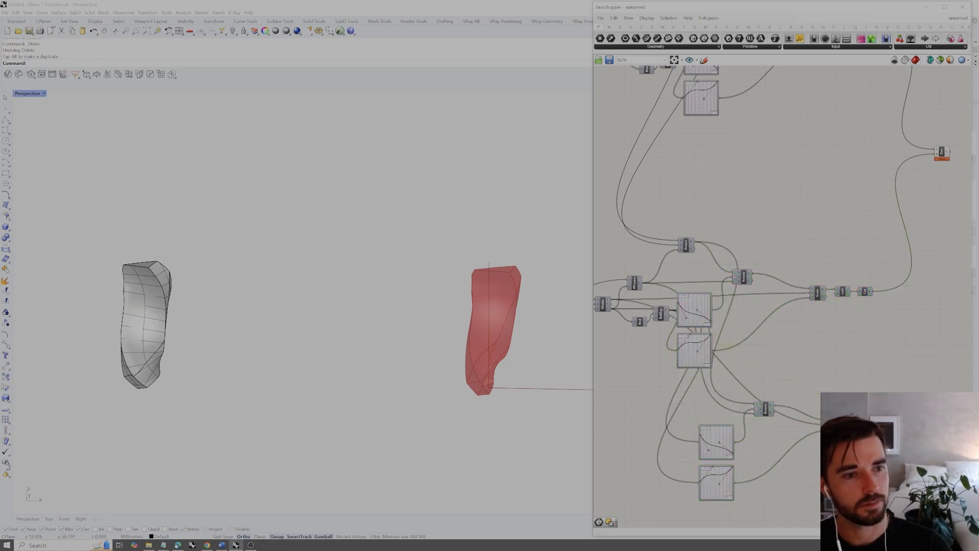
Turn on the preview of the duplicated Cap Holes component and reshape both duplicated Graph Mapper curves
{"action": "key", "text": "ctrl+q"}
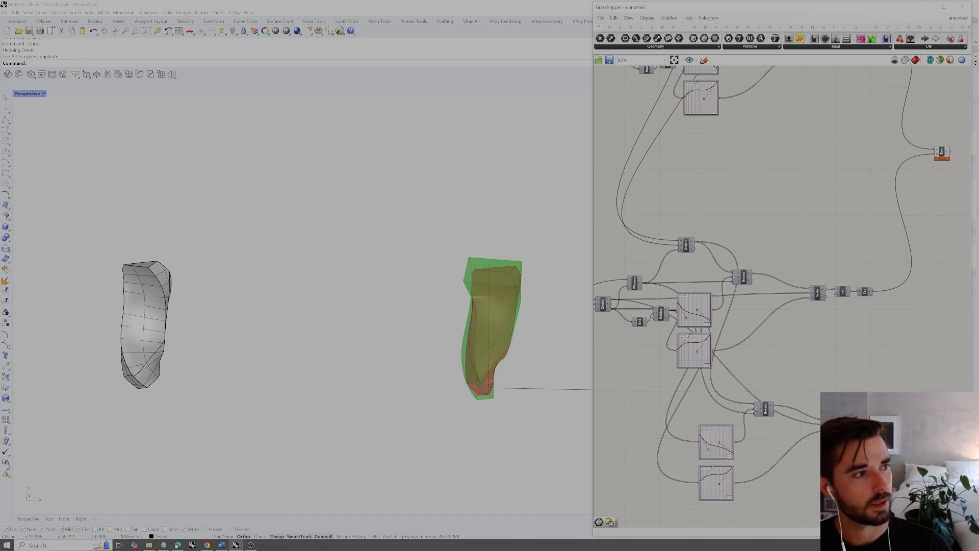
{"action": "right_click_drag", "start_coordinate": [478, 378], "coordinate": [445, 357]}
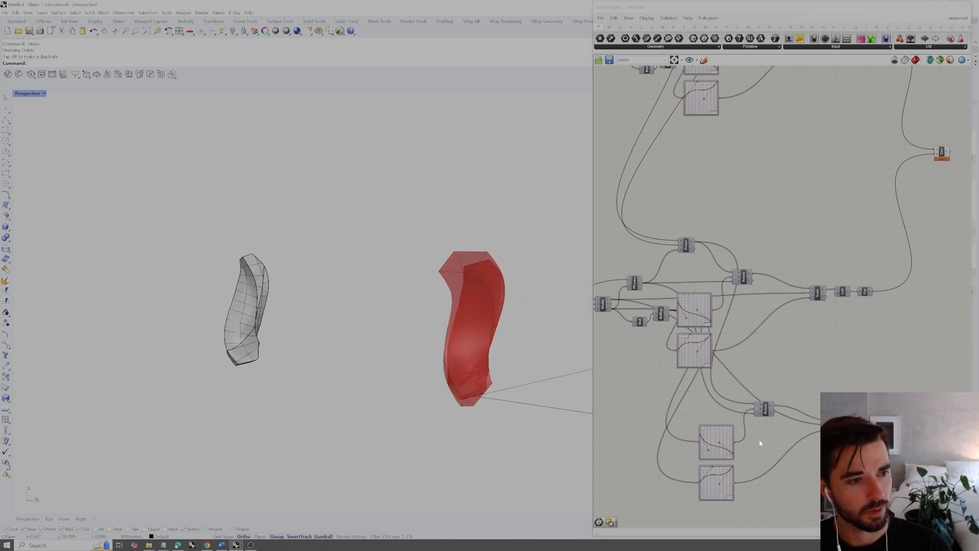
{"action": "scroll", "coordinate": [759, 443], "scroll_direction": "up", "scroll_amount": 2}
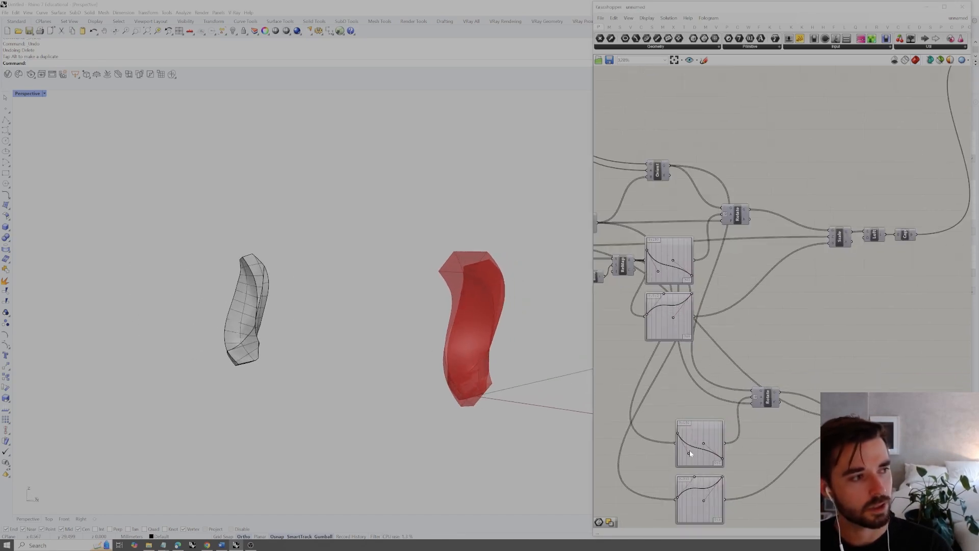
{"action": "left_click_drag", "start_coordinate": [689, 453], "coordinate": [698, 438]}
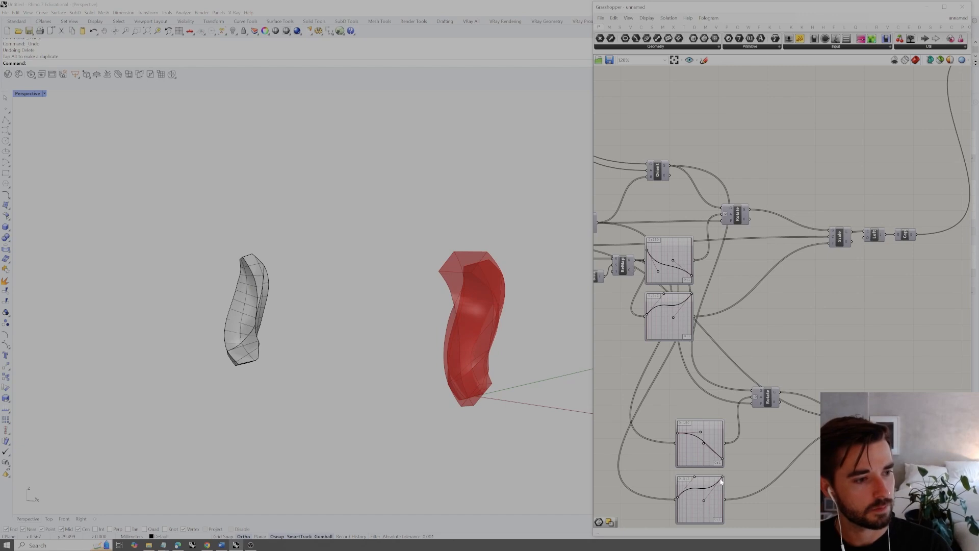
{"action": "left_click_drag", "start_coordinate": [722, 484], "coordinate": [691, 512]}
{"action": "right_click_drag", "start_coordinate": [494, 390], "coordinate": [477, 405]}
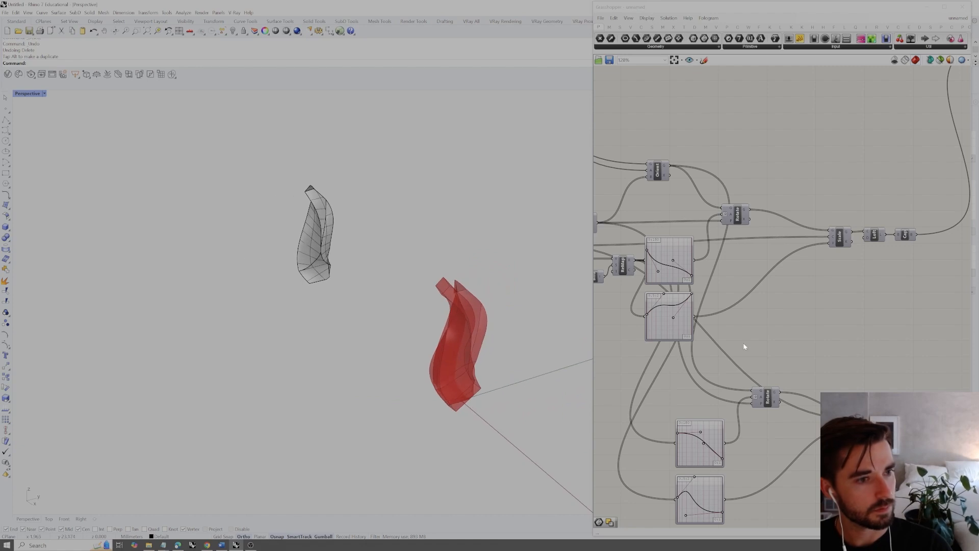
Check the duplicated cap and the Solid Intersection results, and add a Solid Union component beyond them
{"action": "right_click_drag", "start_coordinate": [860, 340], "coordinate": [829, 319]}
{"action": "right_click_drag", "start_coordinate": [889, 343], "coordinate": [826, 375]}
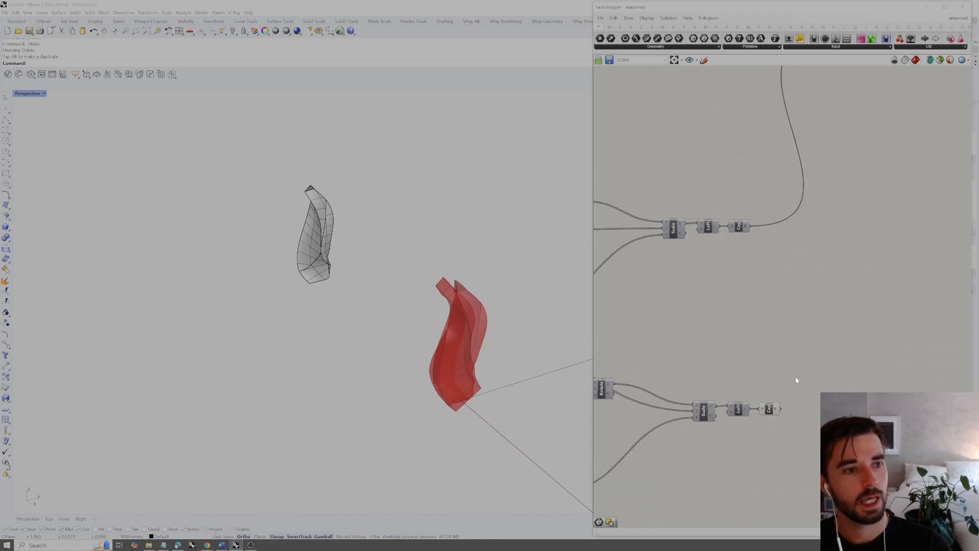
{"action": "left_click", "coordinate": [769, 406]}
{"action": "right_click_drag", "start_coordinate": [769, 403], "coordinate": [715, 454]}
{"action": "left_click", "coordinate": [776, 385]}
{"action": "left_click", "coordinate": [793, 80]}
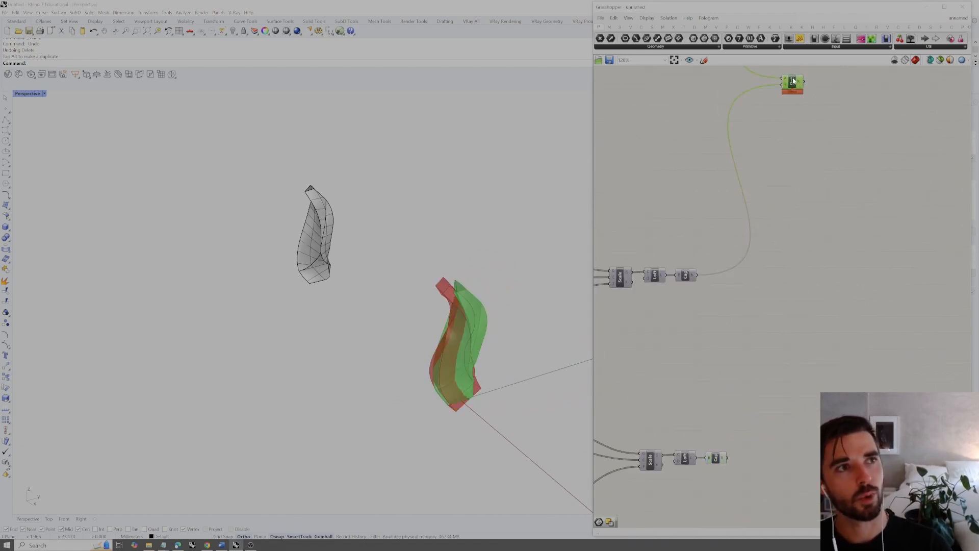
{"action": "left_click", "coordinate": [825, 146]}
{"action": "double_click", "coordinate": [825, 148]}
{"action": "type", "text": "solid i"}
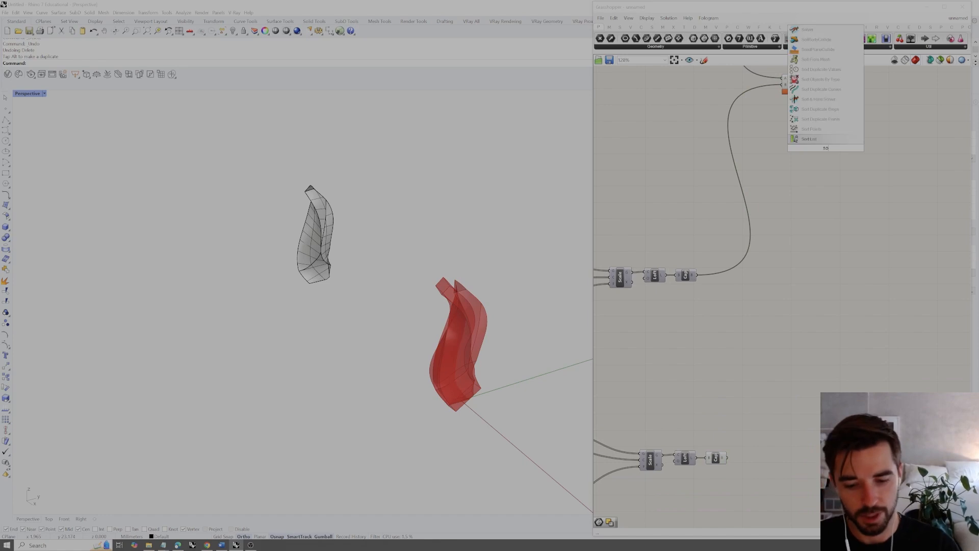
{"action": "key", "text": "BackSpace"}
{"action": "type", "text": "un"}
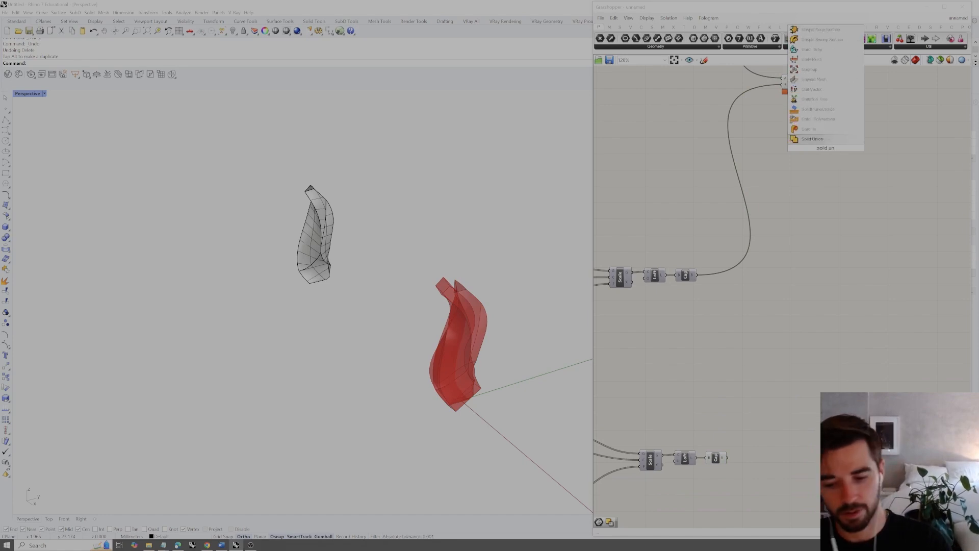
{"action": "key", "text": "Return"}
{"action": "left_click_drag", "start_coordinate": [825, 148], "coordinate": [873, 181]}
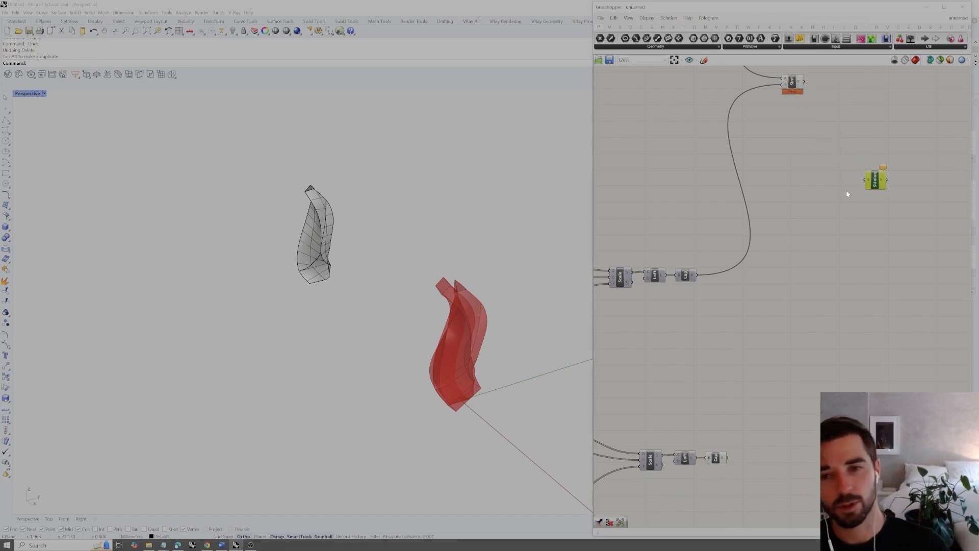
Add a Merge component beside Solid Union and feed it the Solid Intersection result and the duplicated cap
{"action": "double_click", "coordinate": [851, 213]}
{"action": "type", "text": "merge"}
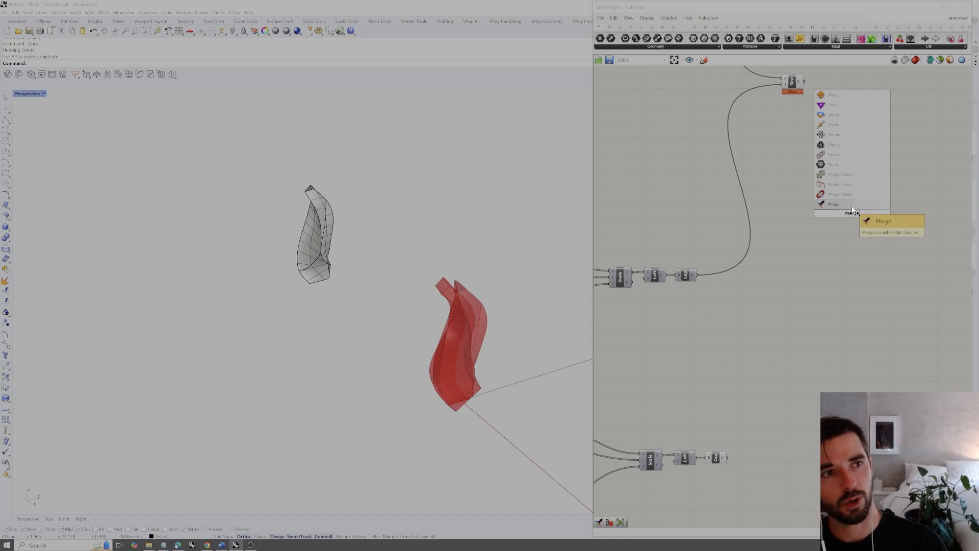
{"action": "key", "text": "Return"}
{"action": "left_click_drag", "start_coordinate": [838, 178], "coordinate": [841, 209]}
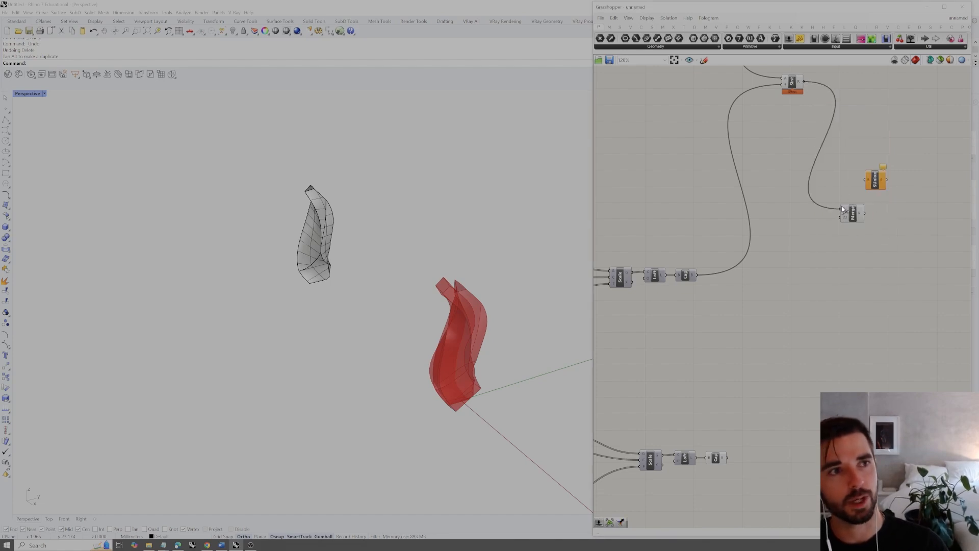
{"action": "left_click_drag", "start_coordinate": [813, 276], "coordinate": [842, 214]}
{"action": "left_click_drag", "start_coordinate": [873, 184], "coordinate": [862, 206]}
{"action": "right_click_drag", "start_coordinate": [828, 150], "coordinate": [804, 164]}
{"action": "left_click_drag", "start_coordinate": [788, 80], "coordinate": [749, 121]}
Turn off the preview of the duplicated Loft and Cap Holes components and of Solid Intersection
{"action": "left_click_drag", "start_coordinate": [732, 427], "coordinate": [666, 443]}
{"action": "right_click", "coordinate": [691, 472]}
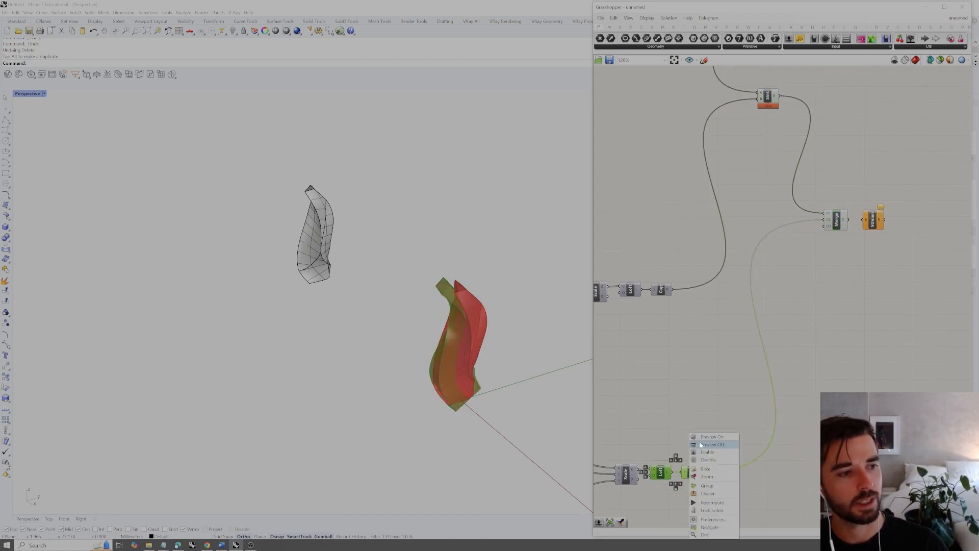
{"action": "left_click", "coordinate": [709, 445]}
{"action": "left_click", "coordinate": [768, 97]}
{"action": "right_click", "coordinate": [764, 121]}
{"action": "left_click", "coordinate": [787, 136]}
Connect the Merge result to Solid Union and turn off the Merge component's preview
{"action": "left_click", "coordinate": [846, 220]}
{"action": "left_click", "coordinate": [872, 223]}
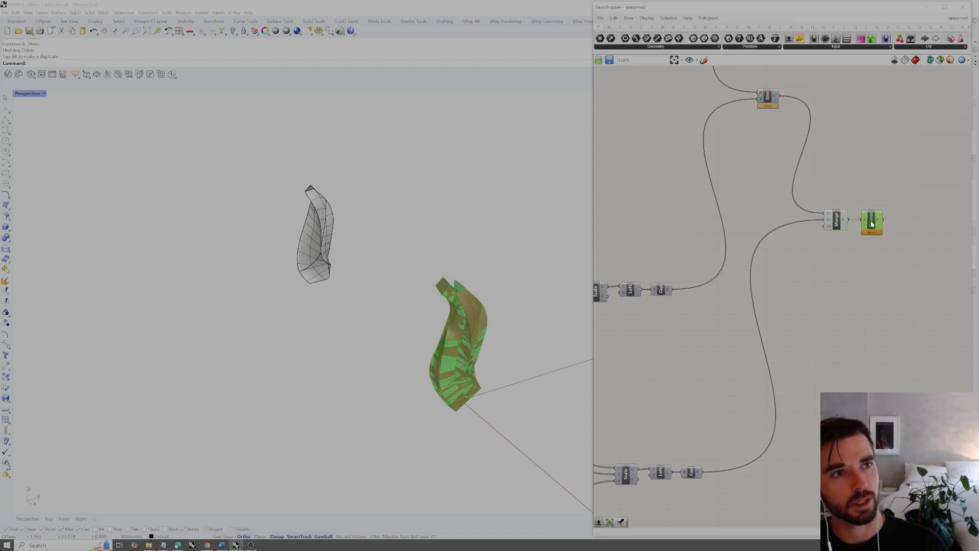
{"action": "left_click", "coordinate": [838, 225]}
{"action": "right_click", "coordinate": [839, 248]}
{"action": "left_click", "coordinate": [854, 261]}
{"action": "left_click_drag", "start_coordinate": [875, 178], "coordinate": [811, 232]}
{"action": "left_click_drag", "start_coordinate": [833, 228], "coordinate": [893, 252]}
{"action": "left_click", "coordinate": [885, 274]}
{"action": "right_click_drag", "start_coordinate": [881, 278], "coordinate": [849, 279]}
Lower the start point of the curve in the duplicated rotation Graph Mapper with the 0 to 180 range
{"action": "right_click_drag", "start_coordinate": [453, 353], "coordinate": [500, 339]}
{"action": "right_click_drag", "start_coordinate": [652, 392], "coordinate": [826, 301]}
{"action": "scroll", "coordinate": [826, 301], "scroll_direction": "down", "scroll_amount": 4}
{"action": "scroll", "coordinate": [714, 359], "scroll_direction": "up", "scroll_amount": 2}
{"action": "scroll", "coordinate": [687, 354], "scroll_direction": "up", "scroll_amount": 6}
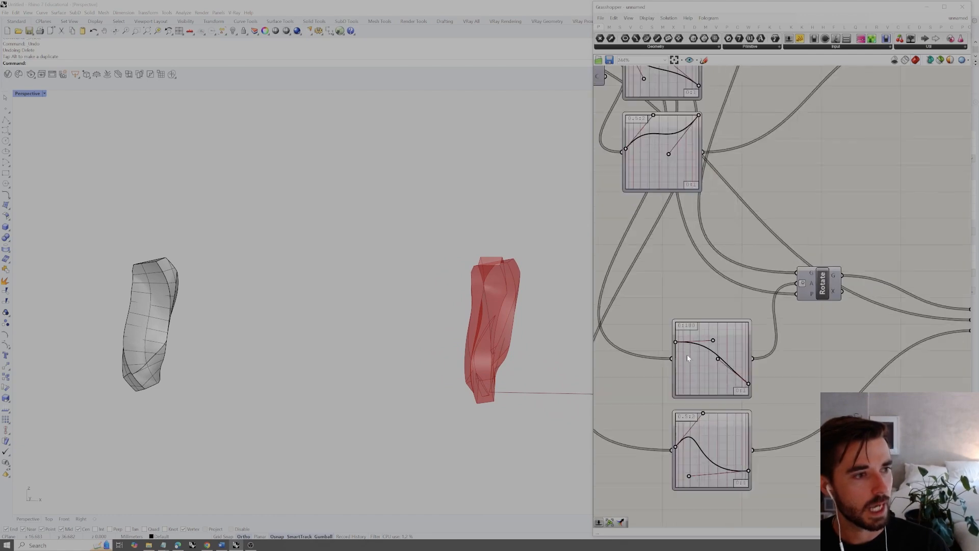
{"action": "left_click_drag", "start_coordinate": [673, 343], "coordinate": [674, 359]}
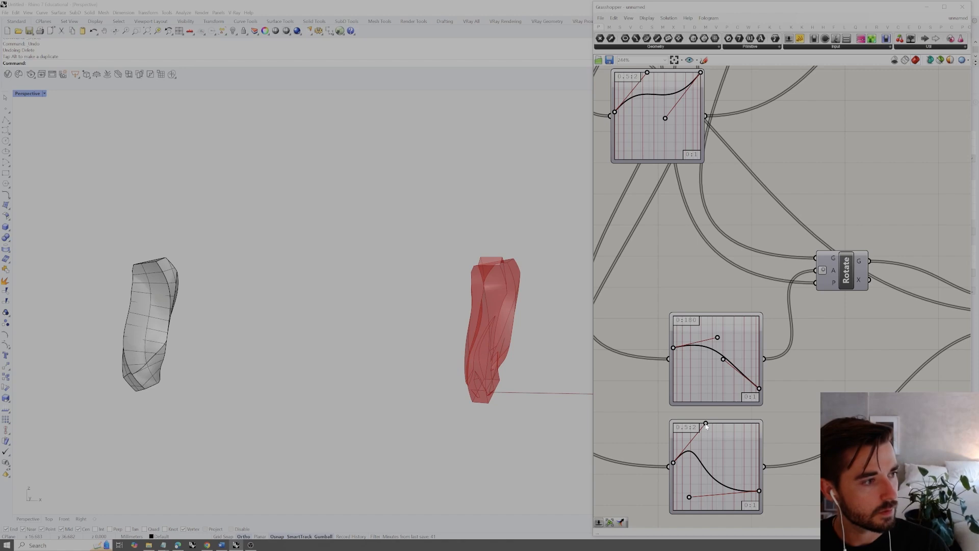
Raise the end point of the curve in the duplicated scale Graph Mapper with the 0.5 to 2 range
{"action": "right_click_drag", "start_coordinate": [482, 392], "coordinate": [522, 415]}
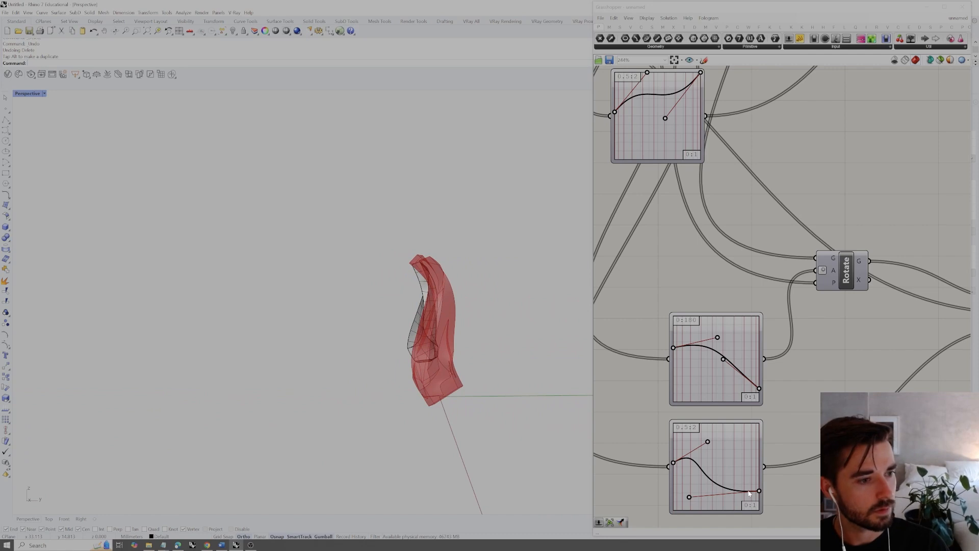
{"action": "left_click_drag", "start_coordinate": [758, 492], "coordinate": [758, 432]}
{"action": "right_click_drag", "start_coordinate": [514, 377], "coordinate": [585, 361]}
{"action": "left_click_drag", "start_coordinate": [759, 432], "coordinate": [759, 454]}
{"action": "right_click_drag", "start_coordinate": [502, 350], "coordinate": [448, 357]}
Bake the Solid Union result into the Rhino document
{"action": "scroll", "coordinate": [762, 330], "scroll_direction": "down", "scroll_amount": 8}
{"action": "scroll", "coordinate": [825, 235], "scroll_direction": "up", "scroll_amount": 5}
{"action": "left_click", "coordinate": [855, 234]}
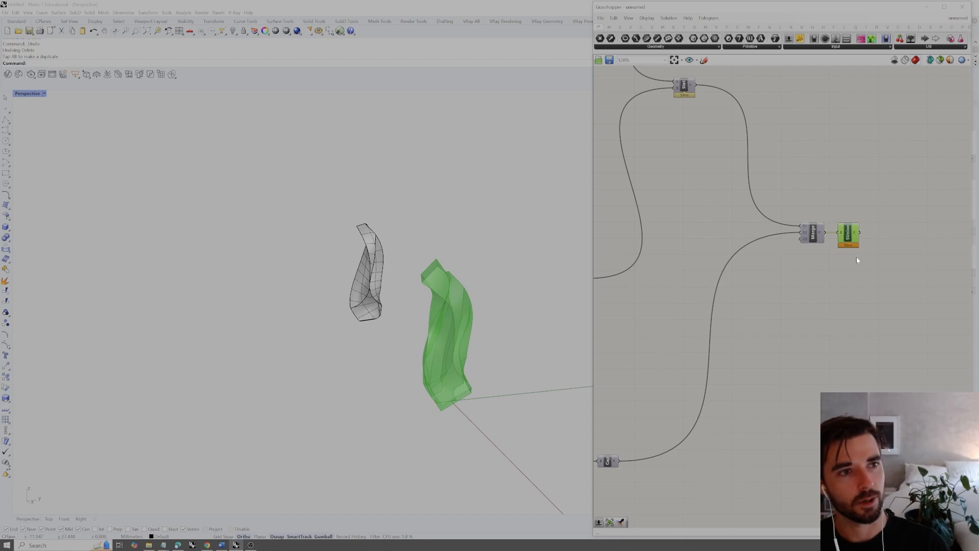
{"action": "right_click", "coordinate": [857, 255]}
{"action": "left_click", "coordinate": [857, 298]}
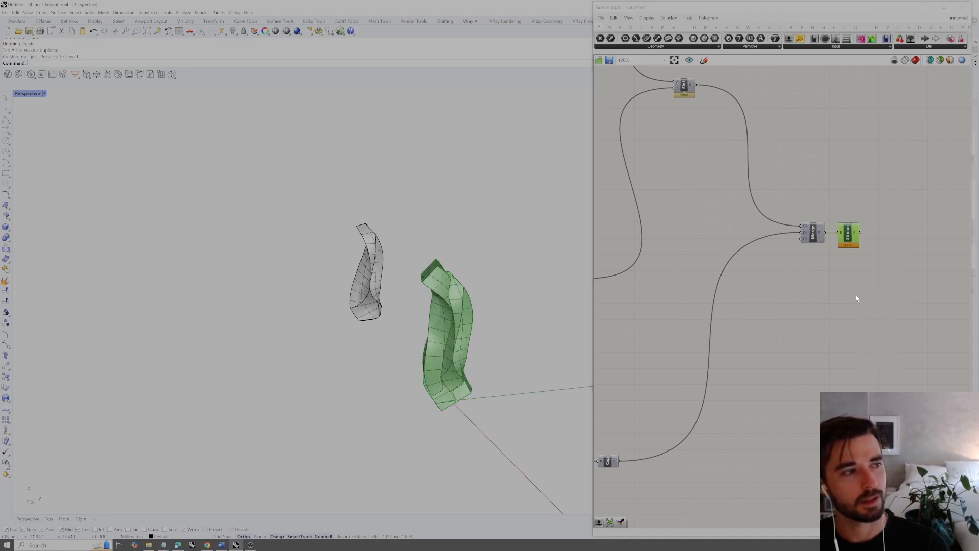
Move the baked union solid away from the Grasshopper preview to beside the earlier baked solid
{"action": "left_click", "coordinate": [436, 355]}
{"action": "right_click_drag", "start_coordinate": [436, 356], "coordinate": [511, 348]}
{"action": "left_click_drag", "start_coordinate": [513, 332], "coordinate": [244, 330]}
{"action": "left_click", "coordinate": [324, 350]}
{"action": "right_click_drag", "start_coordinate": [323, 350], "coordinate": [356, 313]}
Zoom to the baked union solid and examine its openings and intersecting edges from several angles
{"action": "left_click", "coordinate": [237, 323]}
{"action": "type", "text": "zs"}
{"action": "key", "text": "Return"}
{"action": "left_click", "coordinate": [543, 354]}
{"action": "scroll", "coordinate": [448, 354], "scroll_direction": "down", "scroll_amount": 1}
{"action": "right_click_drag", "start_coordinate": [448, 354], "coordinate": [402, 333]}
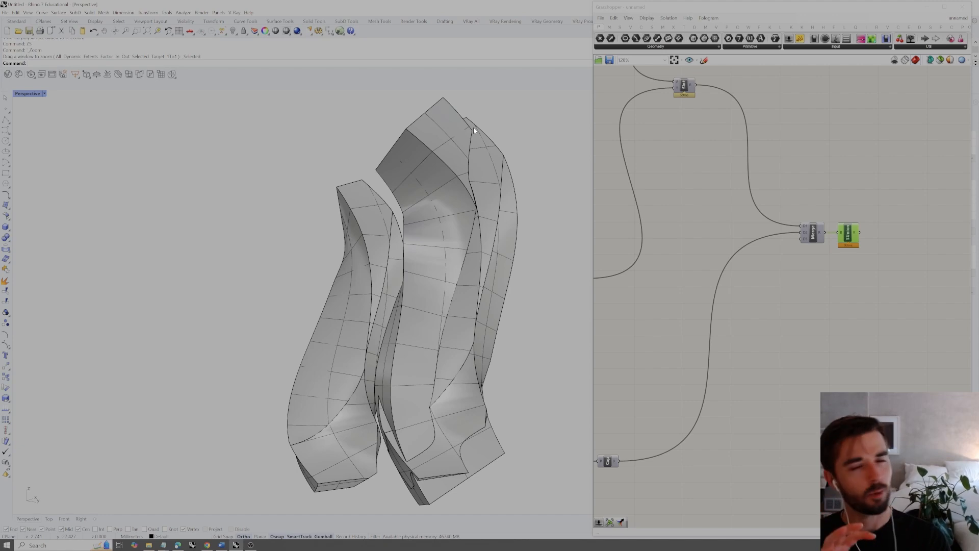
{"action": "right_click_drag", "start_coordinate": [473, 127], "coordinate": [416, 216]}
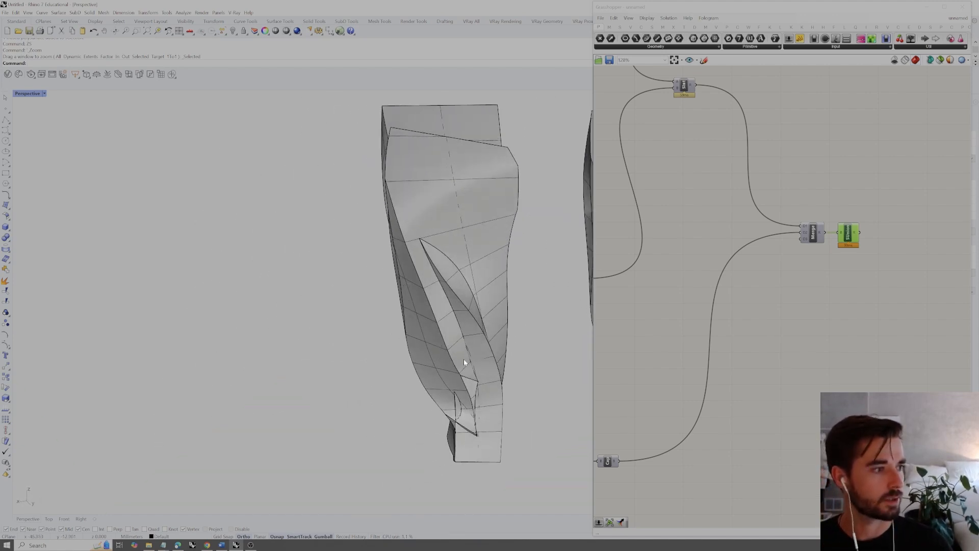
{"action": "scroll", "coordinate": [457, 412], "scroll_direction": "up", "scroll_amount": 8}
{"action": "right_click_drag", "start_coordinate": [458, 413], "coordinate": [474, 367]}
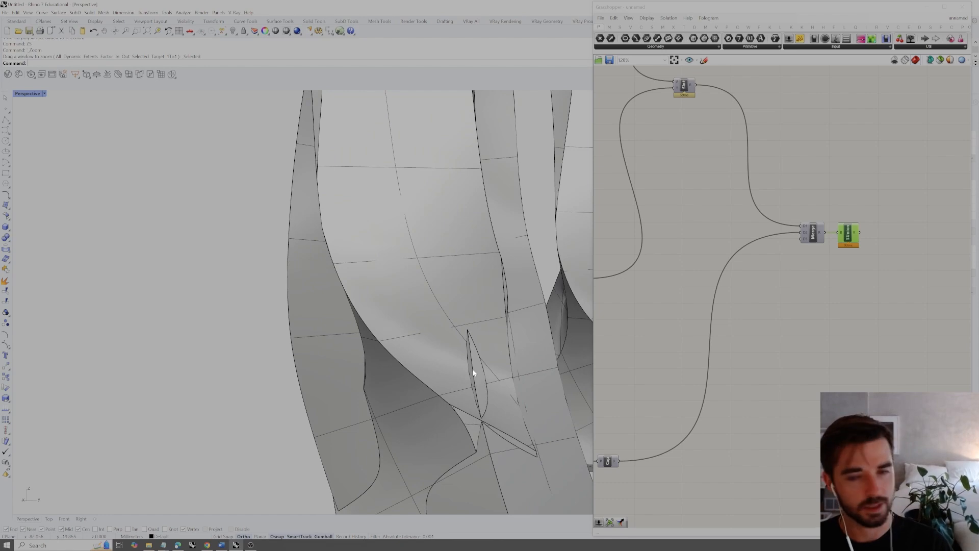
{"action": "scroll", "coordinate": [473, 373], "scroll_direction": "down", "scroll_amount": 4}
{"action": "right_click_drag", "start_coordinate": [473, 373], "coordinate": [483, 289]}
{"action": "left_click", "coordinate": [467, 281]}
{"action": "right_click_drag", "start_coordinate": [471, 346], "coordinate": [401, 357]}
{"action": "left_click", "coordinate": [807, 299]}
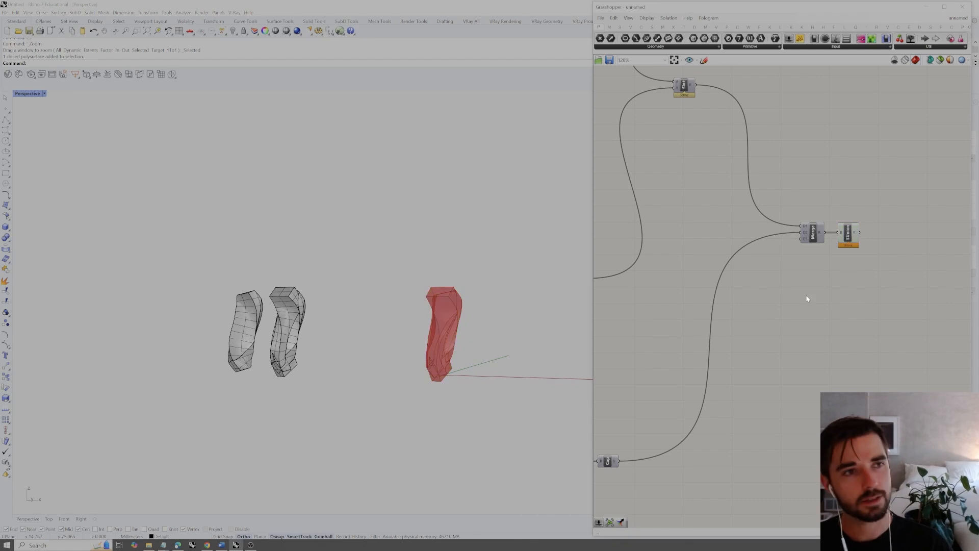
{"action": "right_click_drag", "start_coordinate": [503, 372], "coordinate": [484, 404]}
{"action": "type", "text": "box"}
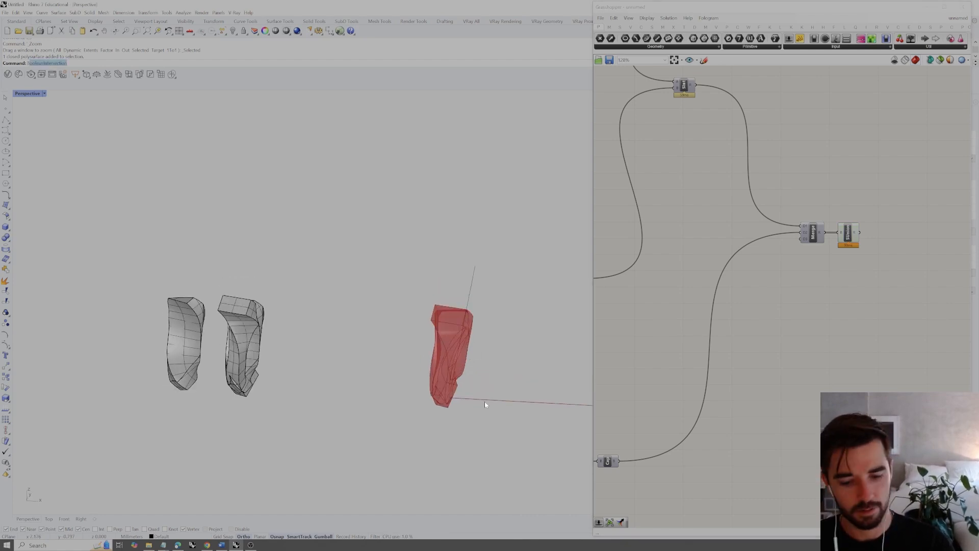
{"action": "key", "text": "Return"}
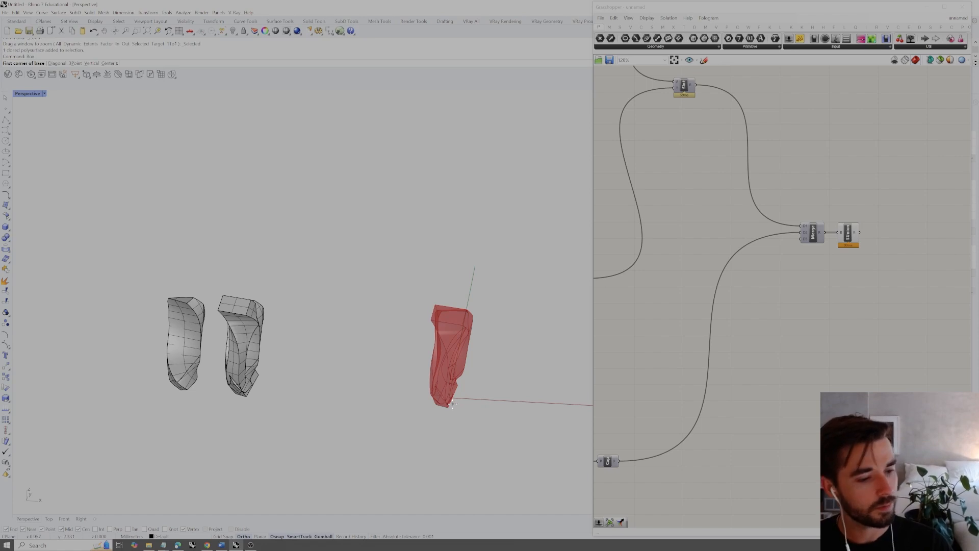
{"action": "left_click", "coordinate": [420, 404]}
{"action": "left_click", "coordinate": [481, 398]}
{"action": "left_click", "coordinate": [478, 296]}
{"action": "right_click_drag", "start_coordinate": [480, 329], "coordinate": [472, 347]}
{"action": "left_click", "coordinate": [497, 323]}
{"action": "key", "text": "Delete"}
Create a box in Rhino starting at the origin with a 6 by 6 base and a height of 20
{"action": "right_click_drag", "start_coordinate": [507, 396], "coordinate": [480, 398]}
{"action": "type", "text": "box"}
{"action": "key", "text": "Return"}
{"action": "type", "text": "0"}
{"action": "key", "text": "Return"}
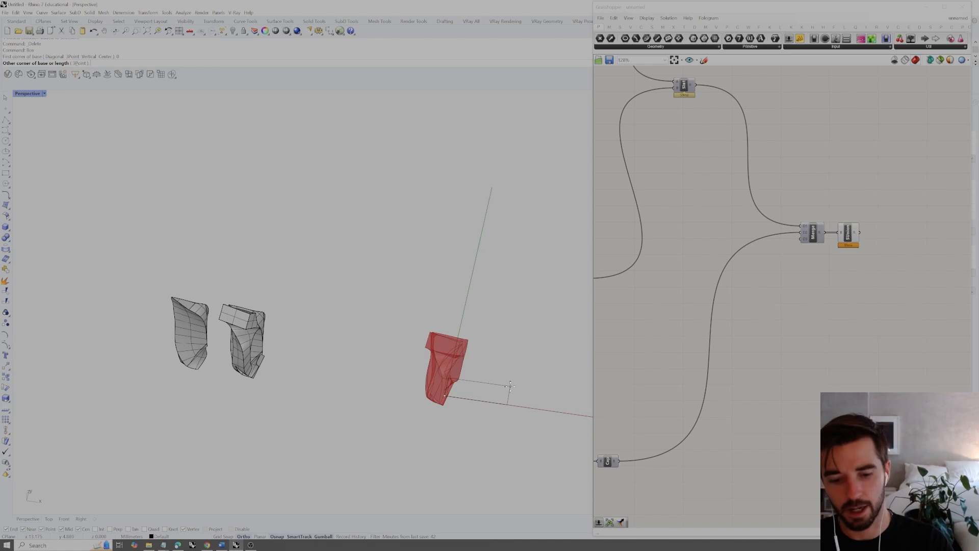
{"action": "type", "text": "6"}
{"action": "key", "text": "Return"}
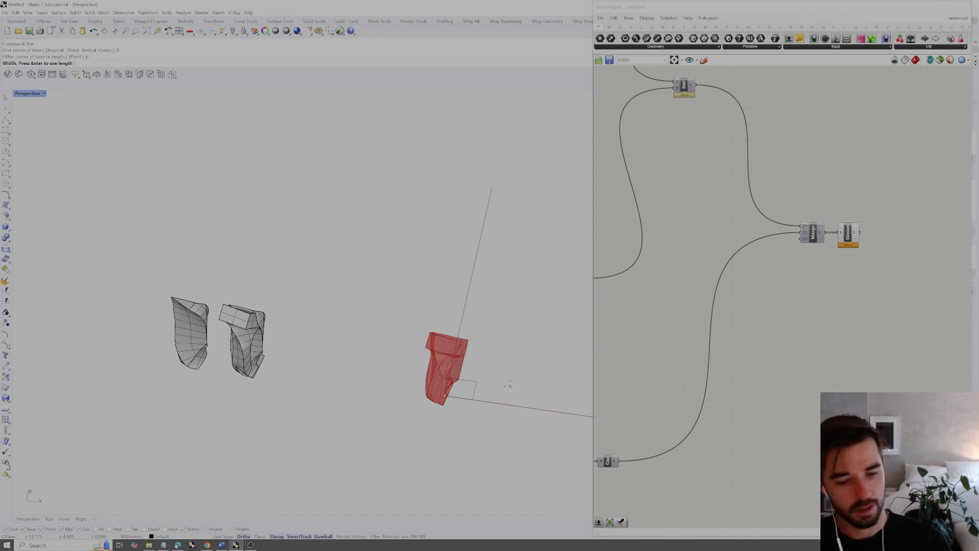
{"action": "key", "text": "Return"}
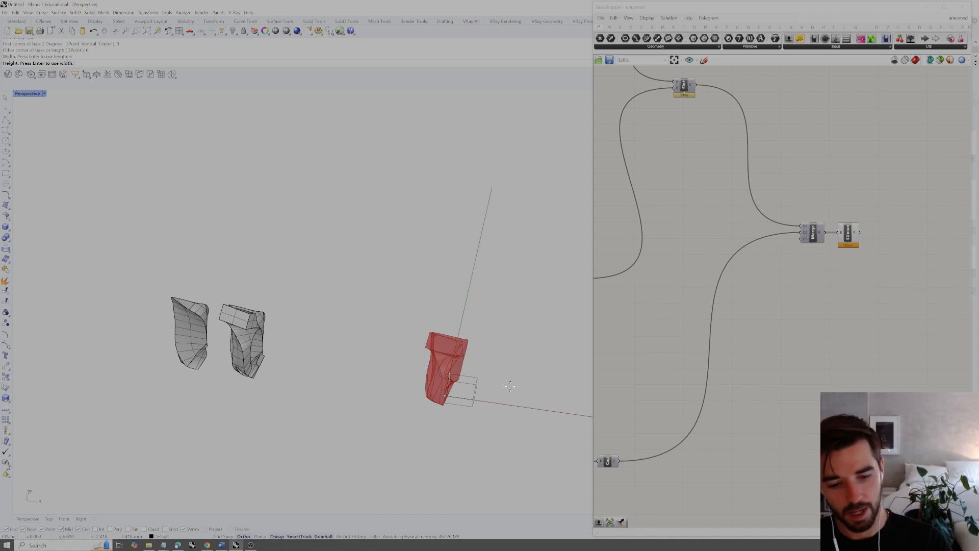
{"action": "type", "text": "20"}
{"action": "key", "text": "Return"}
Move the box by -3 along the X axis and shift it along Y to centre it over the origin
{"action": "right_click_drag", "start_coordinate": [489, 392], "coordinate": [477, 359]}
{"action": "left_click", "coordinate": [474, 352]}
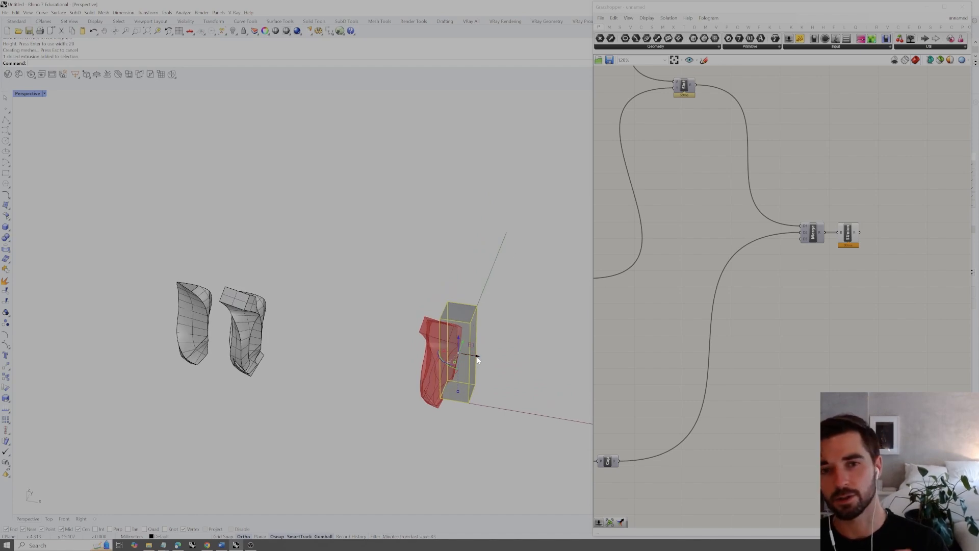
{"action": "left_click", "coordinate": [477, 357]}
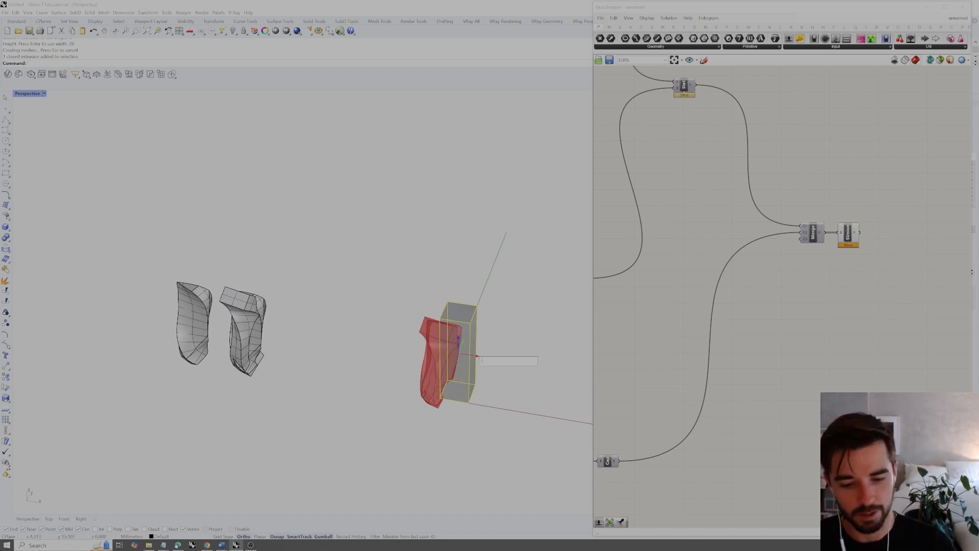
{"action": "type", "text": "-3"}
{"action": "key", "text": "Return"}
{"action": "left_click", "coordinate": [449, 341]}
{"action": "key", "text": "Return"}
{"action": "left_click", "coordinate": [486, 339]}
{"action": "right_click_drag", "start_coordinate": [485, 340], "coordinate": [473, 322]}
{"action": "scroll", "coordinate": [458, 325], "scroll_direction": "up", "scroll_amount": 7}
Add a Brep parameter below the Solid Union component and reference the Rhino box in it
{"action": "left_click", "coordinate": [422, 366]}
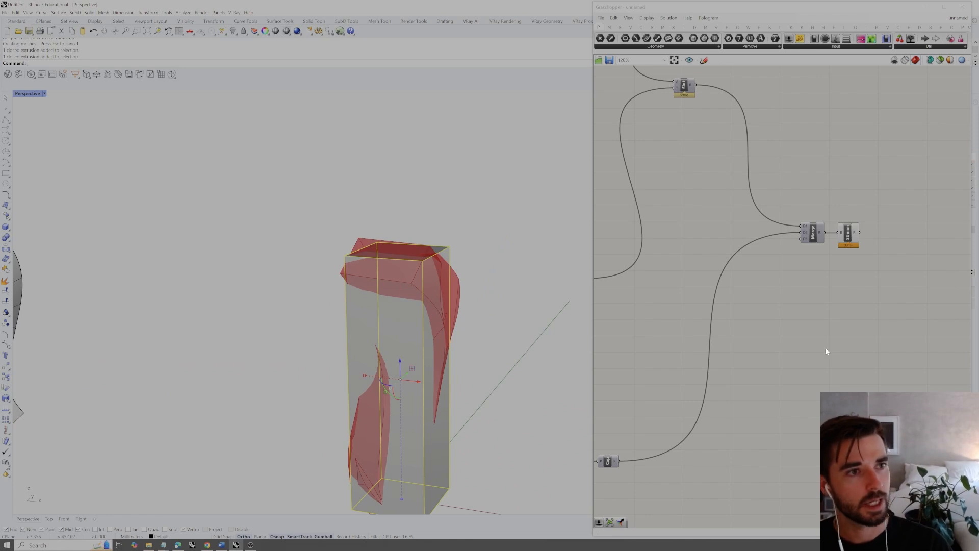
{"action": "double_click", "coordinate": [837, 304]}
{"action": "type", "text": "brep"}
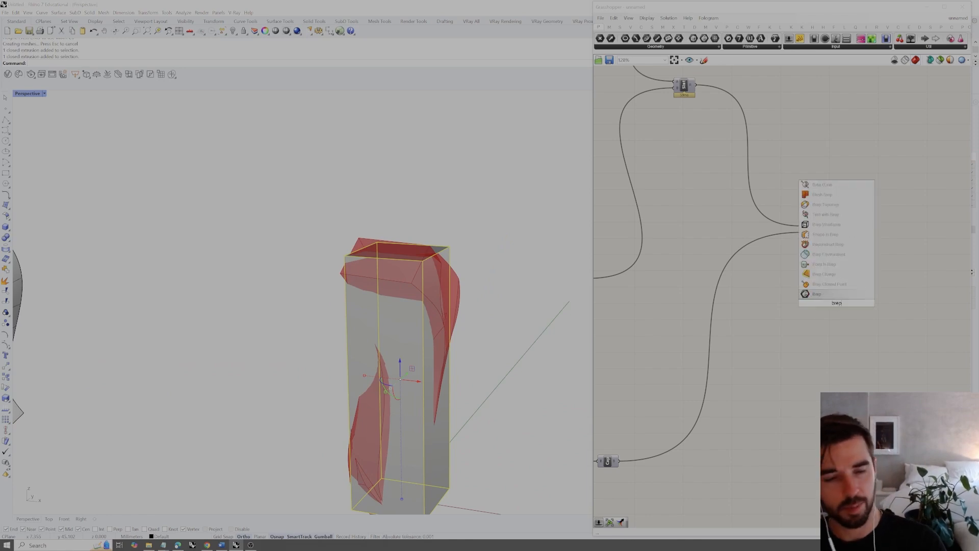
{"action": "left_click", "coordinate": [834, 299]}
{"action": "right_click", "coordinate": [835, 302]}
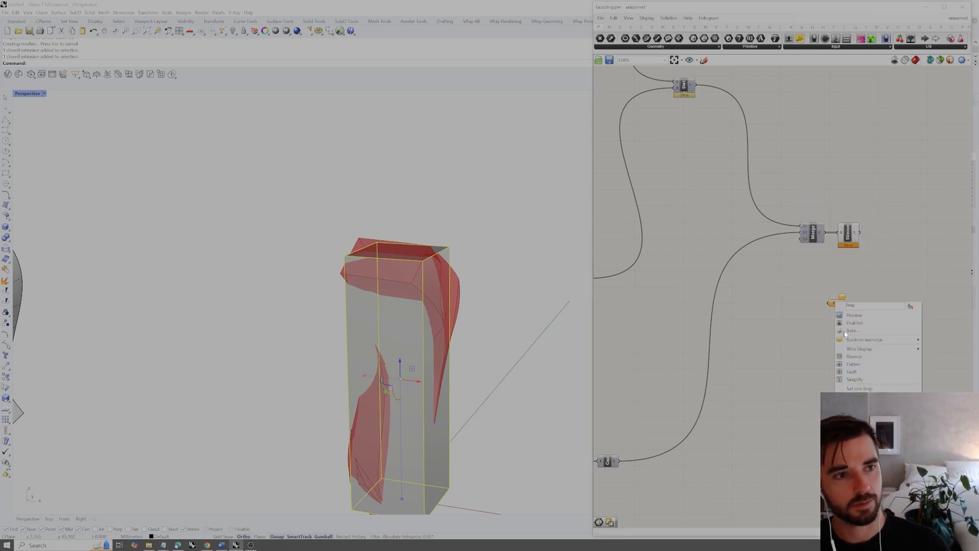
{"action": "left_click", "coordinate": [857, 392]}
{"action": "right_click_drag", "start_coordinate": [883, 304], "coordinate": [807, 318]}
{"action": "left_click_drag", "start_coordinate": [805, 233], "coordinate": [734, 356]}
{"action": "left_click", "coordinate": [754, 350]}
{"action": "left_click", "coordinate": [760, 317]}
{"action": "left_click", "coordinate": [468, 301]}
{"action": "left_click", "coordinate": [394, 332]}
Add a Solid Intersection component, connecting the Solid Union result to input A and the Brep parameter to input B
{"action": "left_click_drag", "start_coordinate": [805, 218], "coordinate": [751, 271]}
{"action": "left_click", "coordinate": [816, 284]}
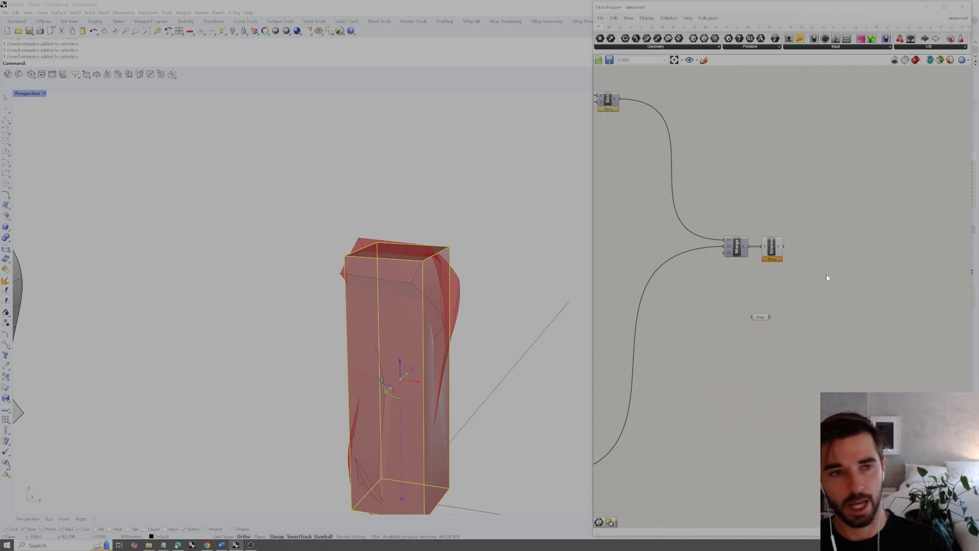
{"action": "double_click", "coordinate": [827, 276]}
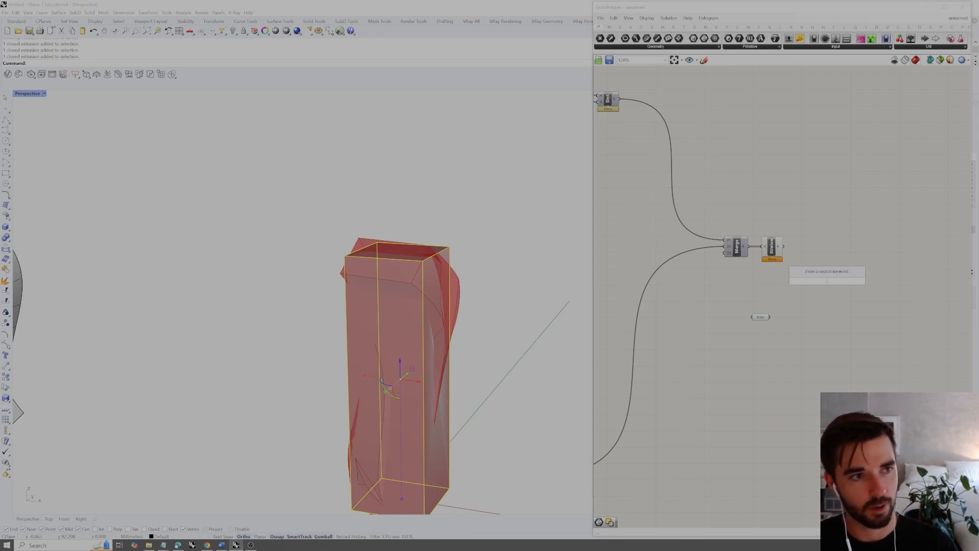
{"action": "type", "text": "solid inters"}
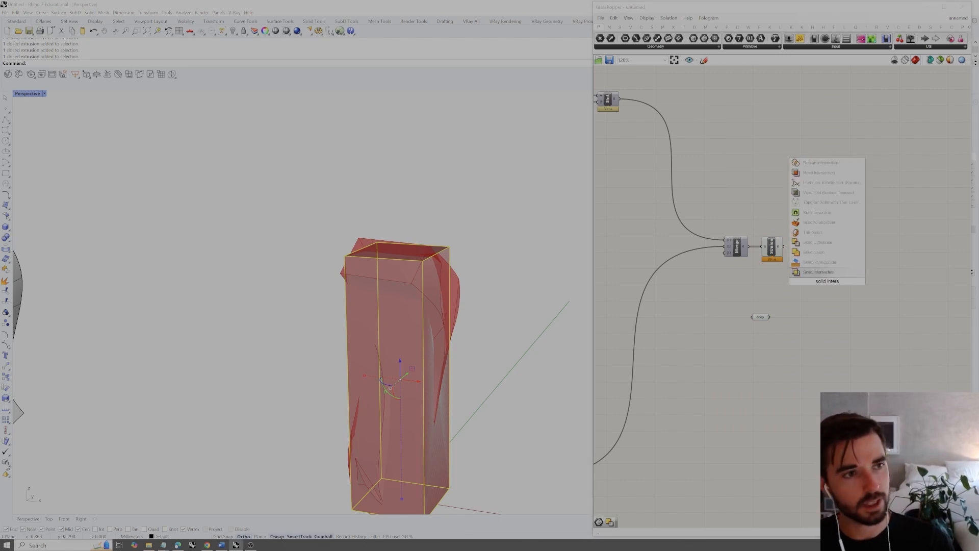
{"action": "key", "text": "Return"}
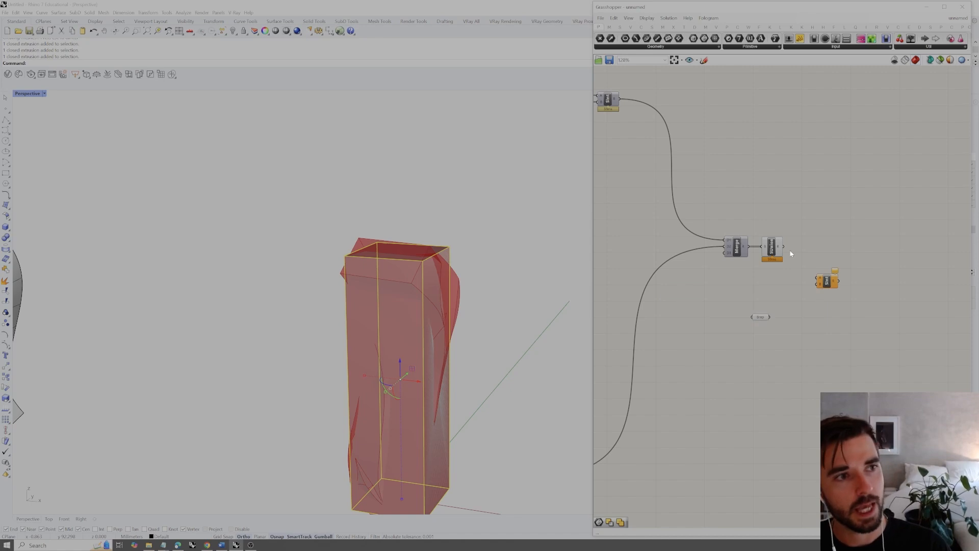
{"action": "left_click_drag", "start_coordinate": [784, 250], "coordinate": [817, 280]}
{"action": "left_click_drag", "start_coordinate": [770, 317], "coordinate": [839, 254]}
Turn off the preview of the Merge, Solid Union and Brep components and hide the reference box in Rhino
{"action": "left_click_drag", "start_coordinate": [799, 212], "coordinate": [711, 364]}
{"action": "right_click", "coordinate": [748, 278]}
{"action": "left_click", "coordinate": [766, 292]}
{"action": "left_click", "coordinate": [814, 181]}
{"action": "right_click_drag", "start_coordinate": [406, 349], "coordinate": [445, 320]}
{"action": "left_click", "coordinate": [452, 324]}
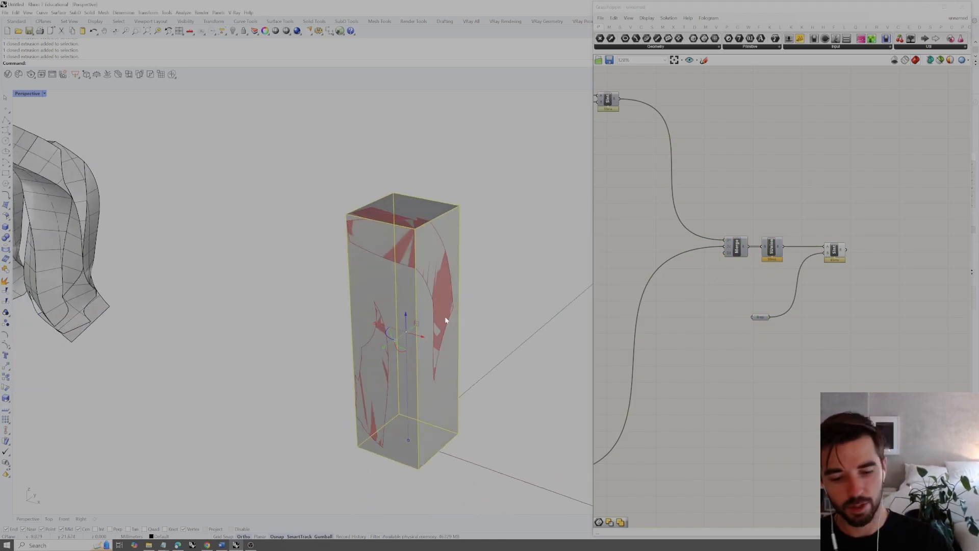
{"action": "key", "text": "Return"}
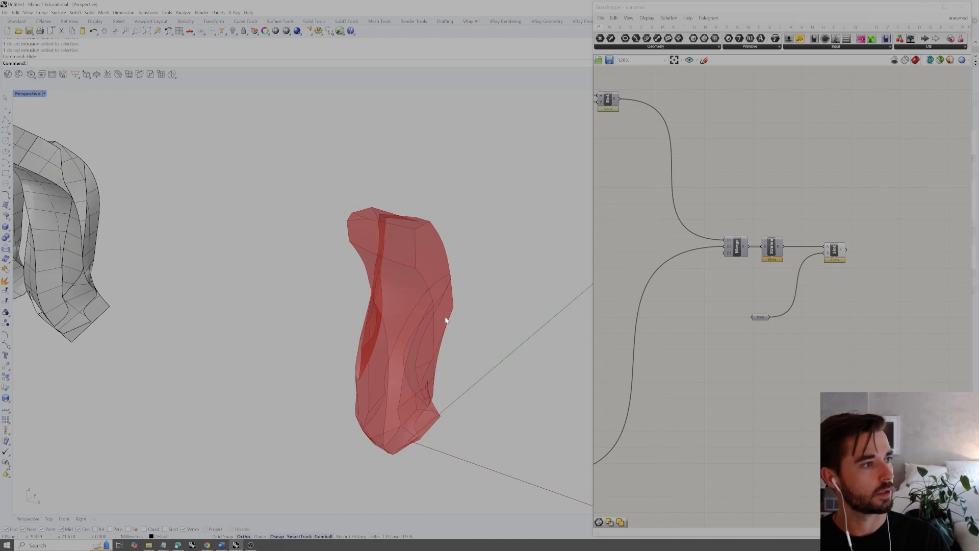
Examine the trimmed Solid Intersection preview from several angles and up close at its lower end
{"action": "right_click_drag", "start_coordinate": [450, 321], "coordinate": [212, 380]}
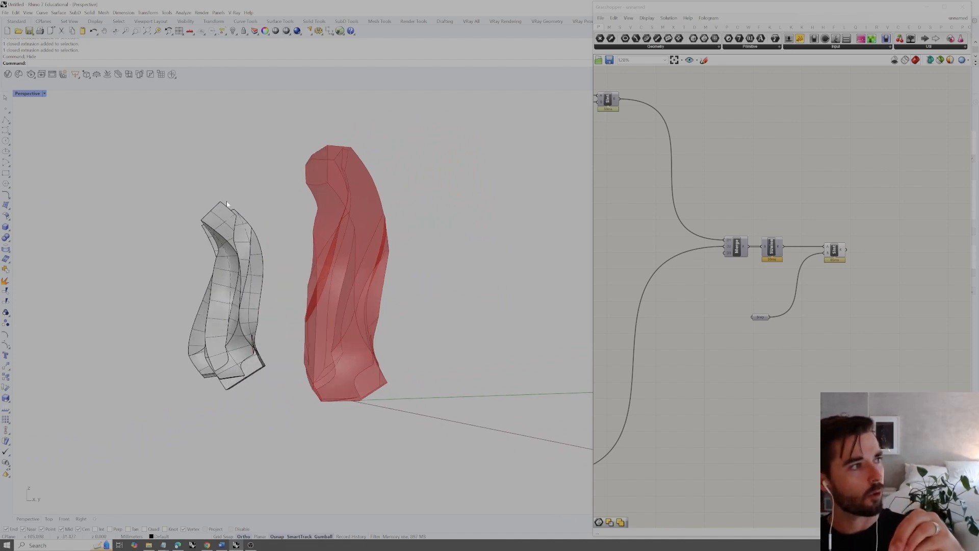
{"action": "right_click_drag", "start_coordinate": [418, 246], "coordinate": [465, 254]}
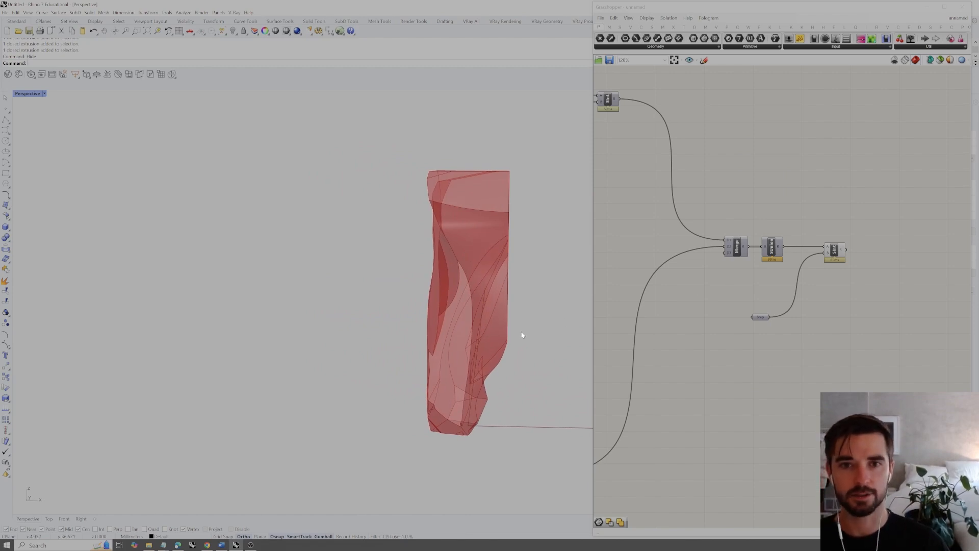
{"action": "right_click_drag", "start_coordinate": [520, 335], "coordinate": [380, 382]}
{"action": "right_click_drag", "start_coordinate": [428, 326], "coordinate": [376, 336]}
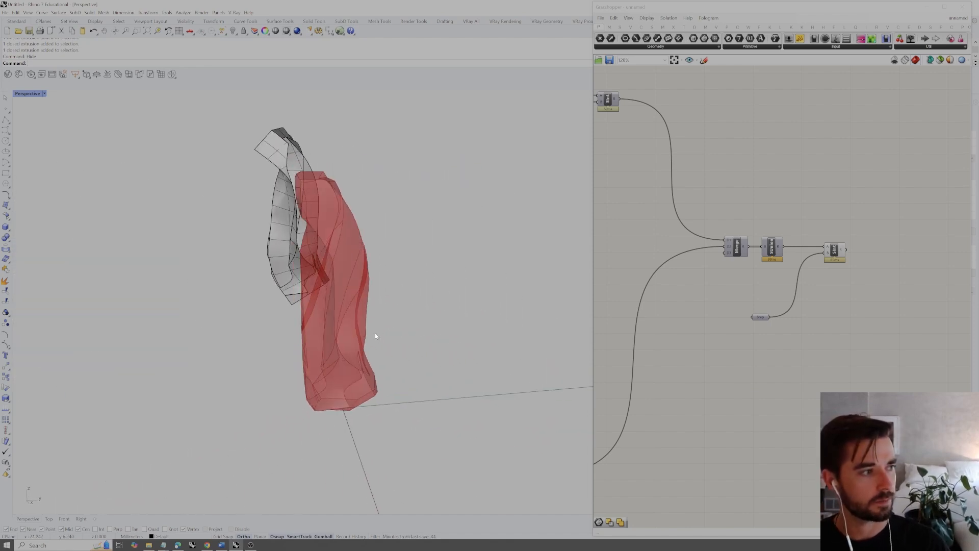
{"action": "scroll", "coordinate": [364, 372], "scroll_direction": "up", "scroll_amount": 3}
{"action": "right_click_drag", "start_coordinate": [365, 372], "coordinate": [431, 364]}
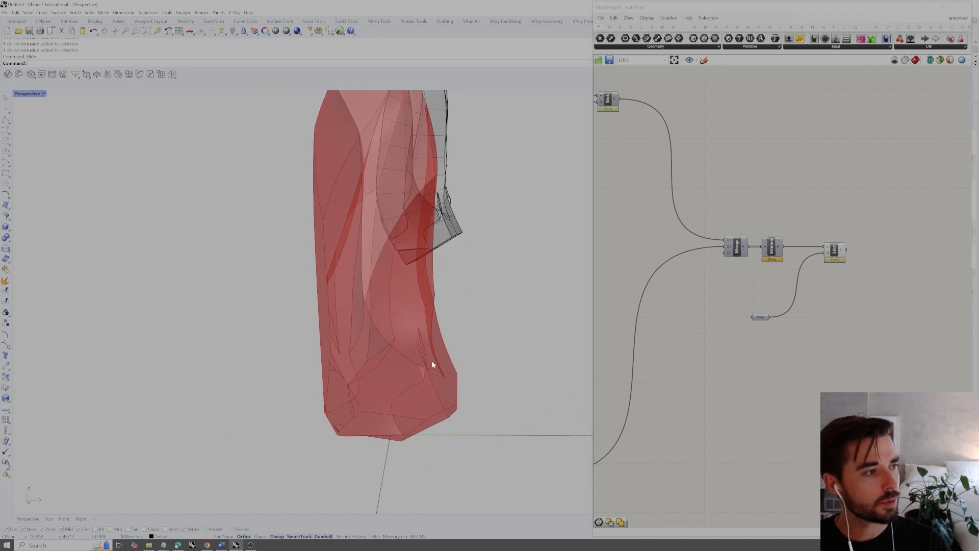
{"action": "scroll", "coordinate": [423, 355], "scroll_direction": "up", "scroll_amount": 1}
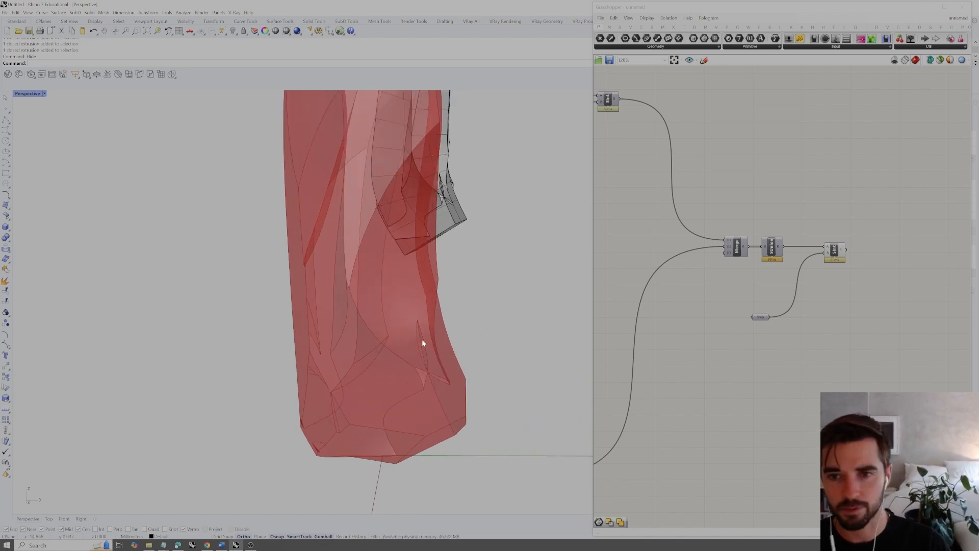
Lower the start point and the upper handle of the curve in the duplicated scale Graph Mapper with the 0.5 to 2 range
{"action": "scroll", "coordinate": [839, 262], "scroll_direction": "down", "scroll_amount": 1}
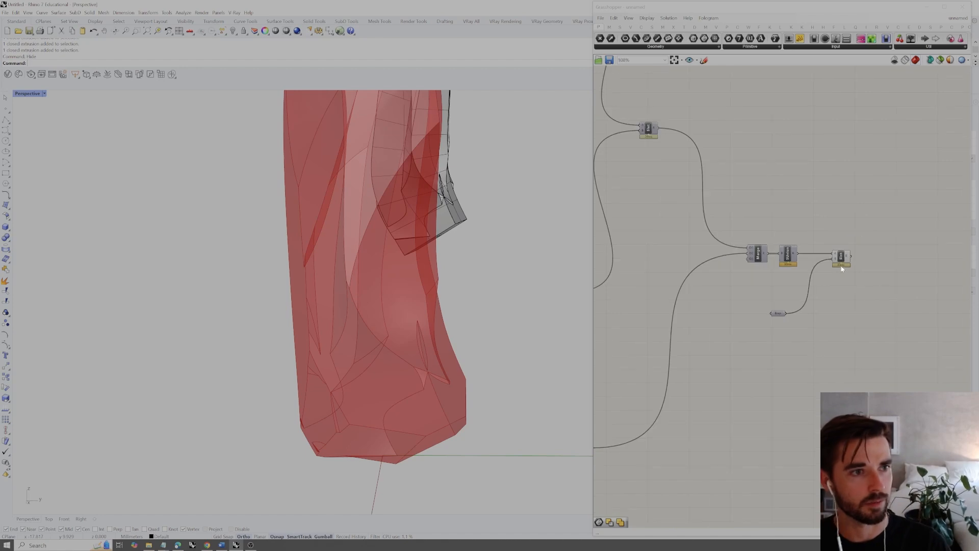
{"action": "left_click", "coordinate": [843, 257]}
{"action": "left_click", "coordinate": [858, 250]}
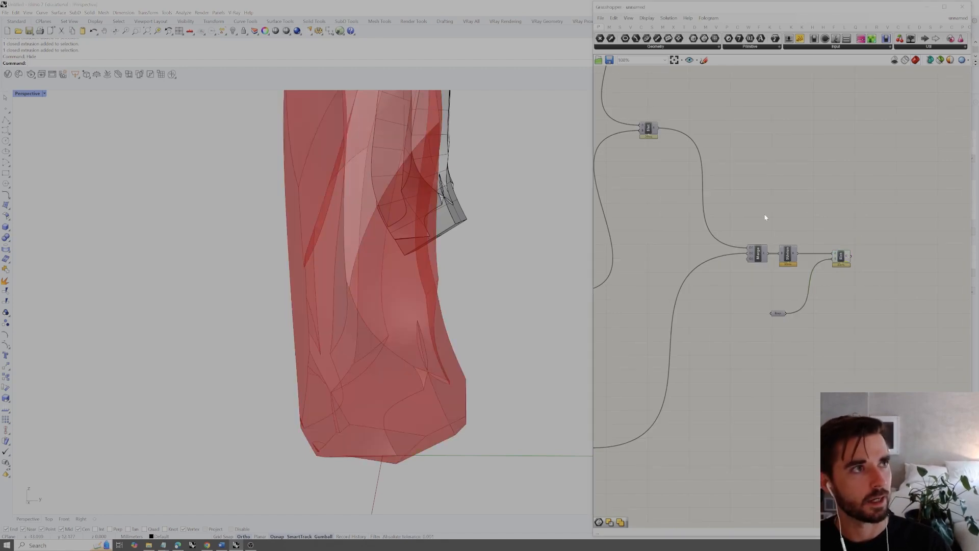
{"action": "scroll", "coordinate": [764, 218], "scroll_direction": "down", "scroll_amount": 5}
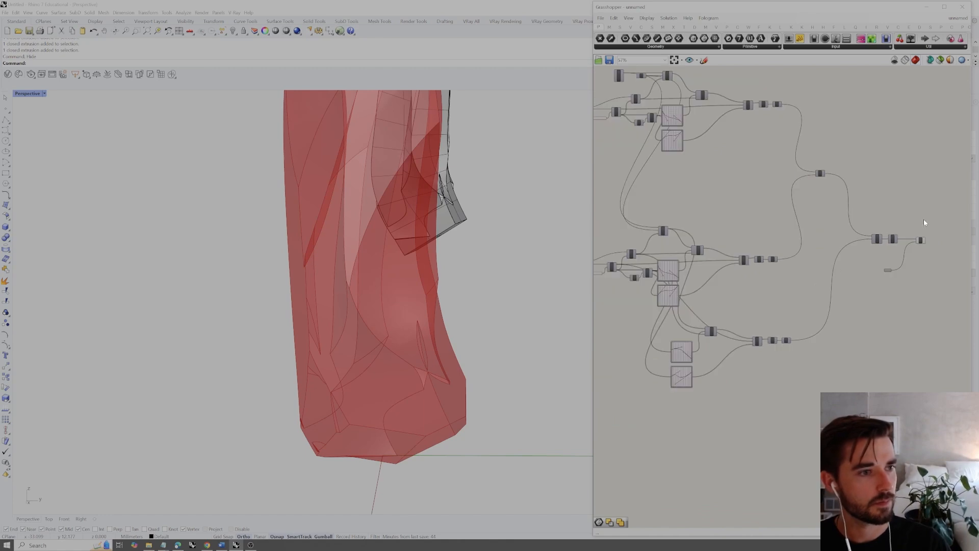
{"action": "scroll", "coordinate": [729, 380], "scroll_direction": "up", "scroll_amount": 8}
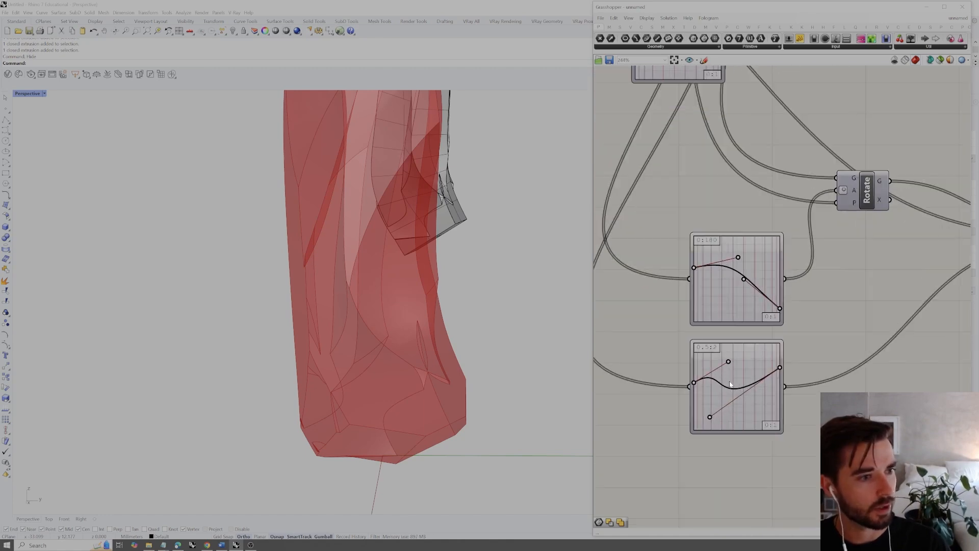
{"action": "scroll", "coordinate": [730, 384], "scroll_direction": "up", "scroll_amount": 1}
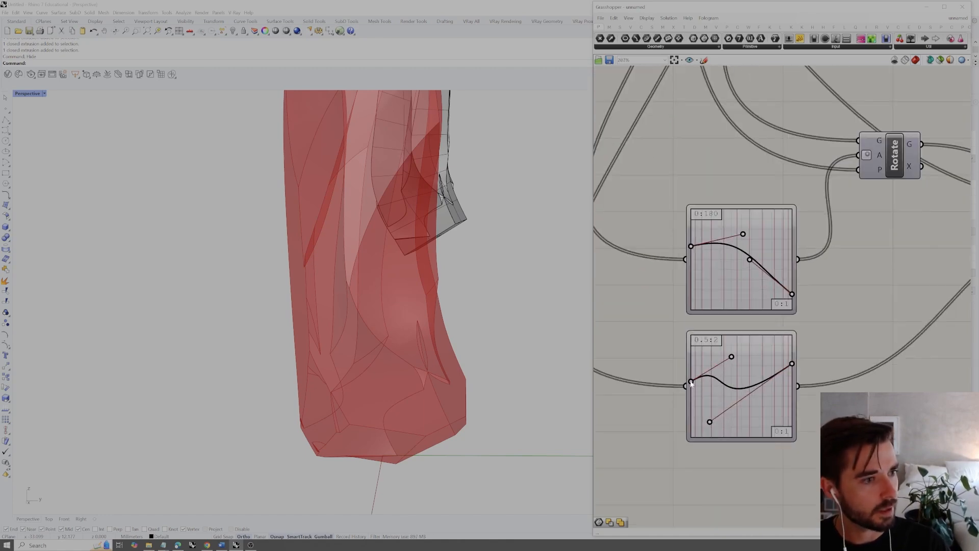
{"action": "left_click_drag", "start_coordinate": [692, 385], "coordinate": [691, 388]}
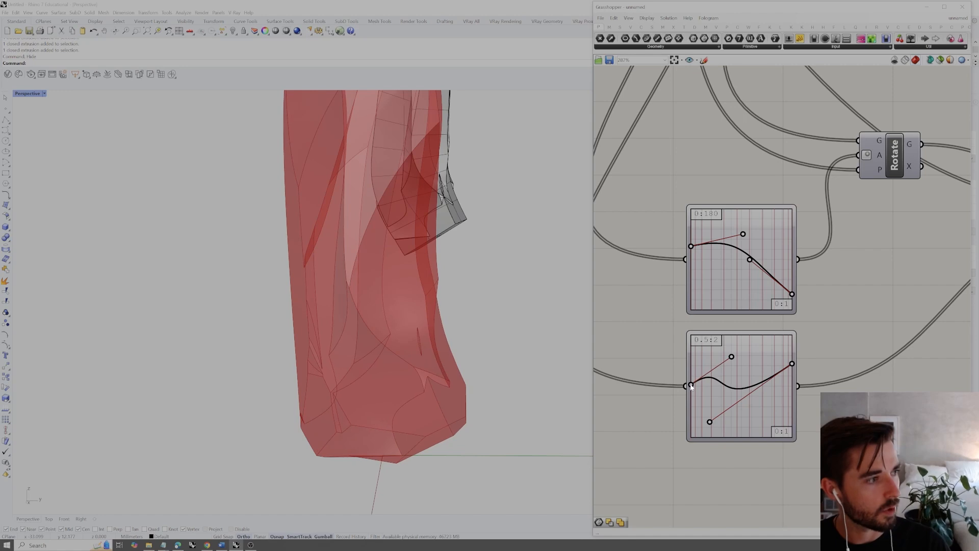
{"action": "left_click_drag", "start_coordinate": [732, 360], "coordinate": [732, 365]}
Bake the final Solid Intersection result into Rhino and move the baked solid beside the earlier baked solids
{"action": "right_click_drag", "start_coordinate": [461, 397], "coordinate": [566, 363]}
{"action": "scroll", "coordinate": [635, 350], "scroll_direction": "down", "scroll_amount": 6}
{"action": "scroll", "coordinate": [701, 365], "scroll_direction": "up", "scroll_amount": 5}
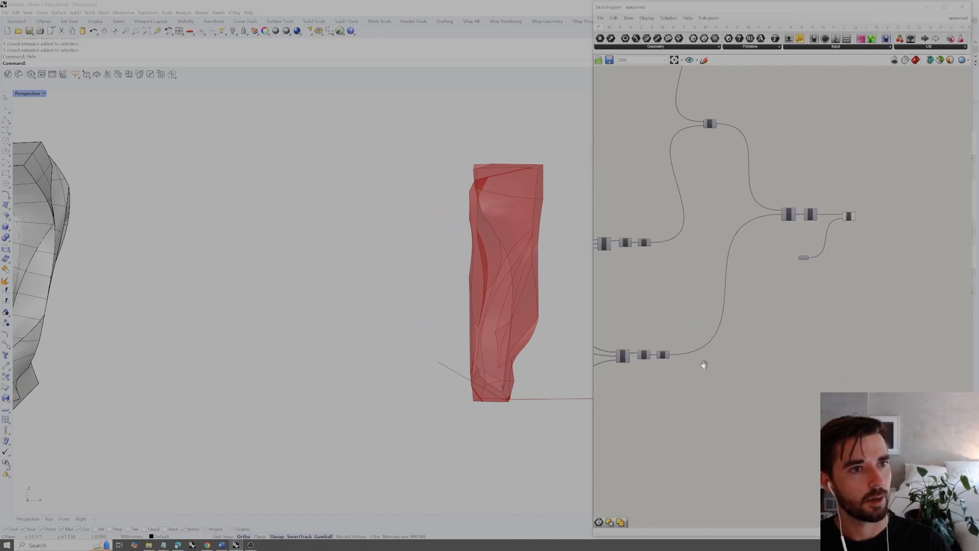
{"action": "left_click", "coordinate": [824, 238]}
{"action": "left_click_drag", "start_coordinate": [812, 244], "coordinate": [823, 245]}
{"action": "left_click", "coordinate": [829, 239]}
{"action": "left_click", "coordinate": [830, 239]}
{"action": "right_click", "coordinate": [844, 248]}
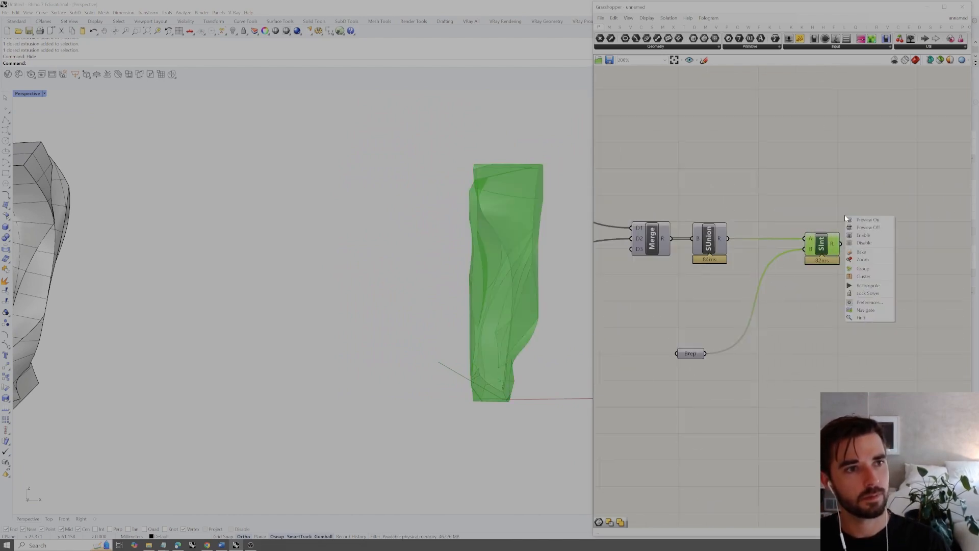
{"action": "left_click", "coordinate": [867, 252]}
{"action": "scroll", "coordinate": [514, 286], "scroll_direction": "down", "scroll_amount": 2}
{"action": "left_click_drag", "start_coordinate": [522, 286], "coordinate": [267, 301]}
Zoom to the newly baked solid and compare it with the two earlier baked solids
{"action": "type", "text": "zs"}
{"action": "key", "text": "Return"}
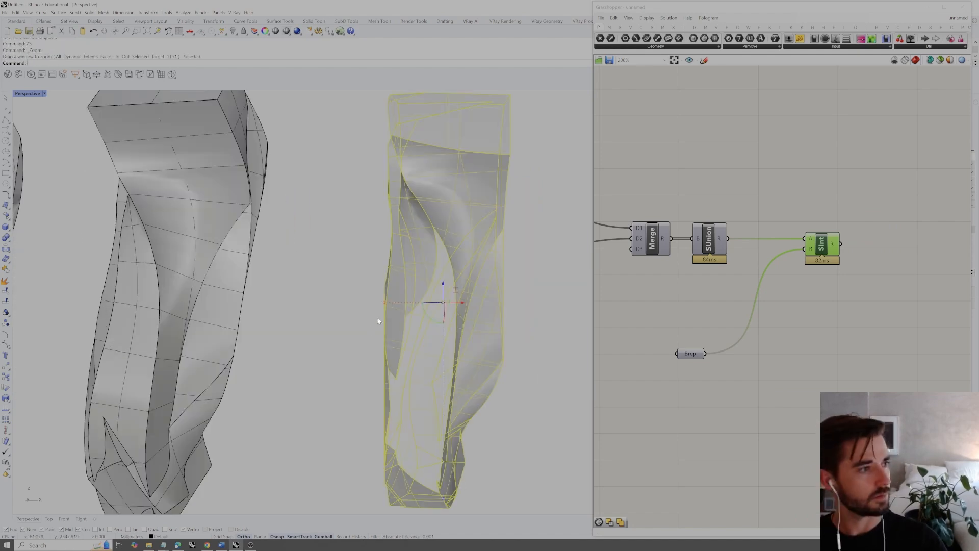
{"action": "left_click", "coordinate": [377, 321]}
{"action": "scroll", "coordinate": [366, 327], "scroll_direction": "down", "scroll_amount": 4}
{"action": "mouse_move", "coordinate": [365, 327]}
{"action": "right_mouse_down"}
{"action": "mouse_move", "coordinate": [323, 321]}
{"action": "mouse_move", "coordinate": [378, 317]}
{"action": "mouse_move", "coordinate": [451, 286]}
{"action": "mouse_move", "coordinate": [374, 305]}
{"action": "mouse_move", "coordinate": [299, 343]}
{"action": "mouse_move", "coordinate": [321, 396]}
{"action": "mouse_move", "coordinate": [400, 343]}
{"action": "mouse_move", "coordinate": [429, 298]}
{"action": "mouse_move", "coordinate": [355, 318]}
{"action": "right_mouse_up"}
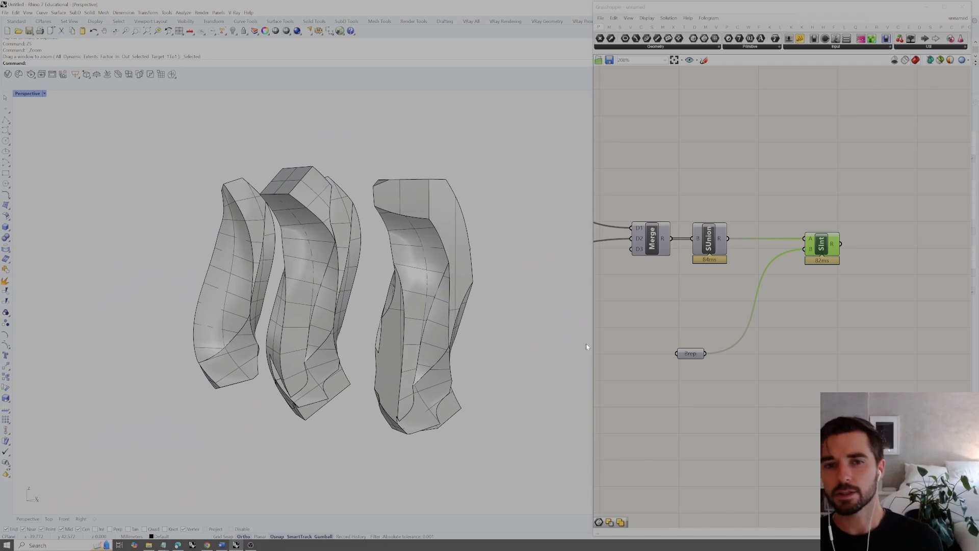